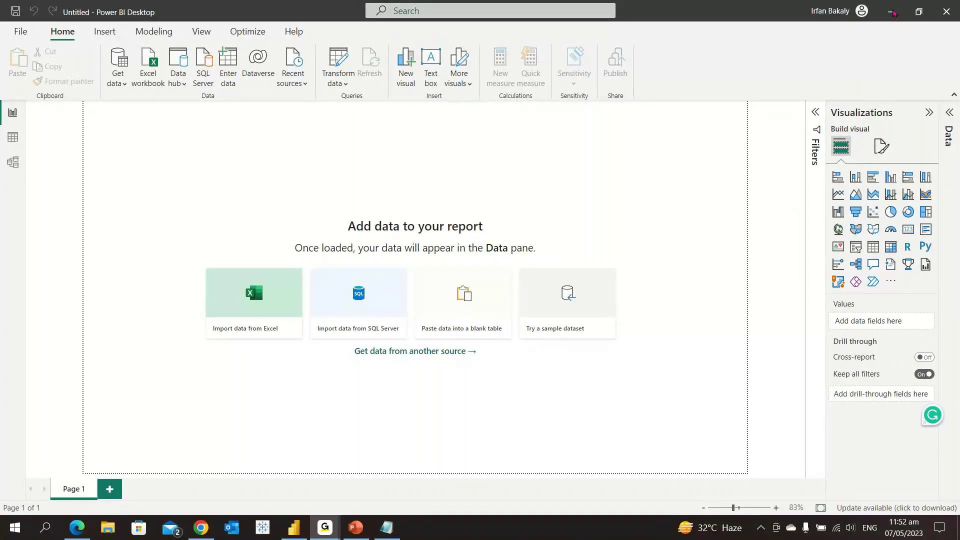
Open the HR Database workbook from the desktop's Power BI - Free Course > Sample Database folder and return to the table's ID column
{"action": "left_click", "coordinate": [649, 184]}
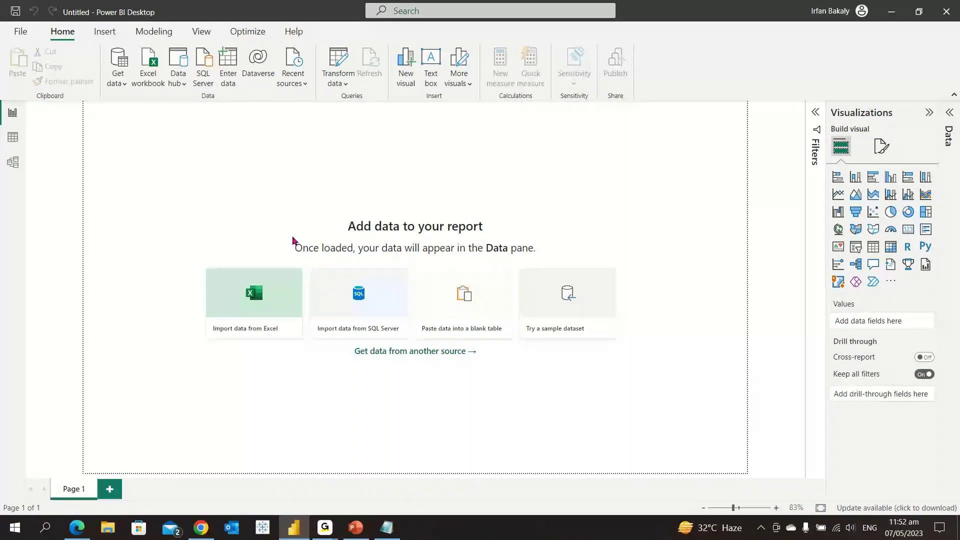
{"action": "key", "text": "super+e"}
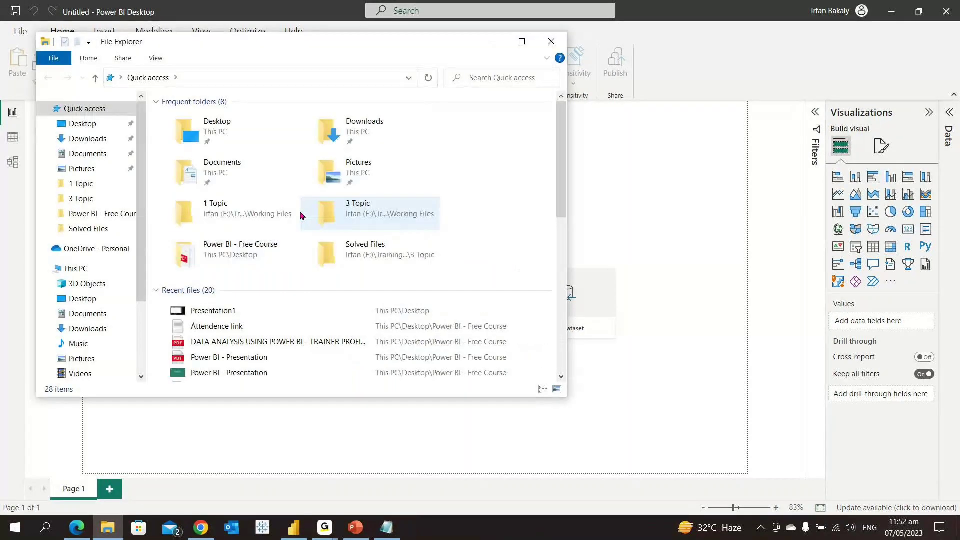
{"action": "left_click", "coordinate": [521, 42]}
{"action": "left_click", "coordinate": [46, 87]}
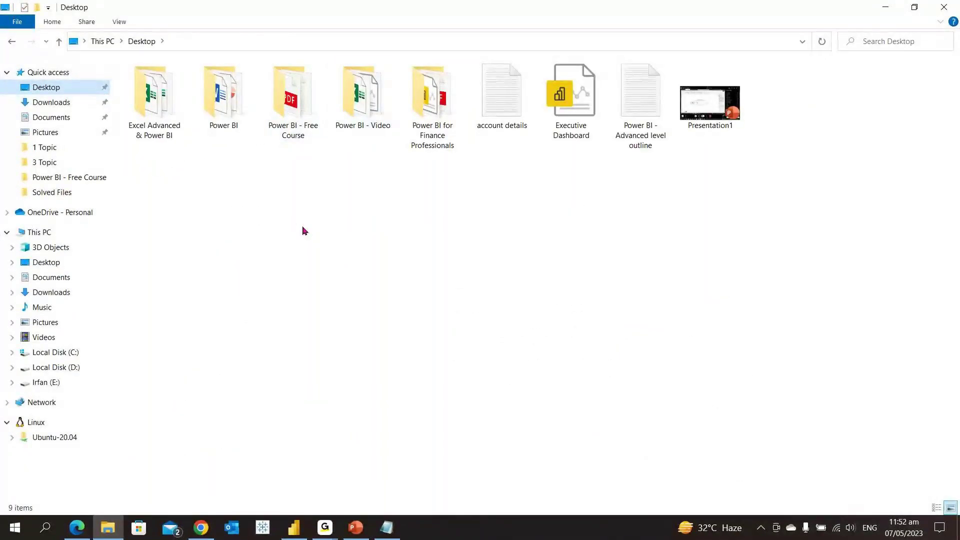
{"action": "double_click", "coordinate": [301, 98]}
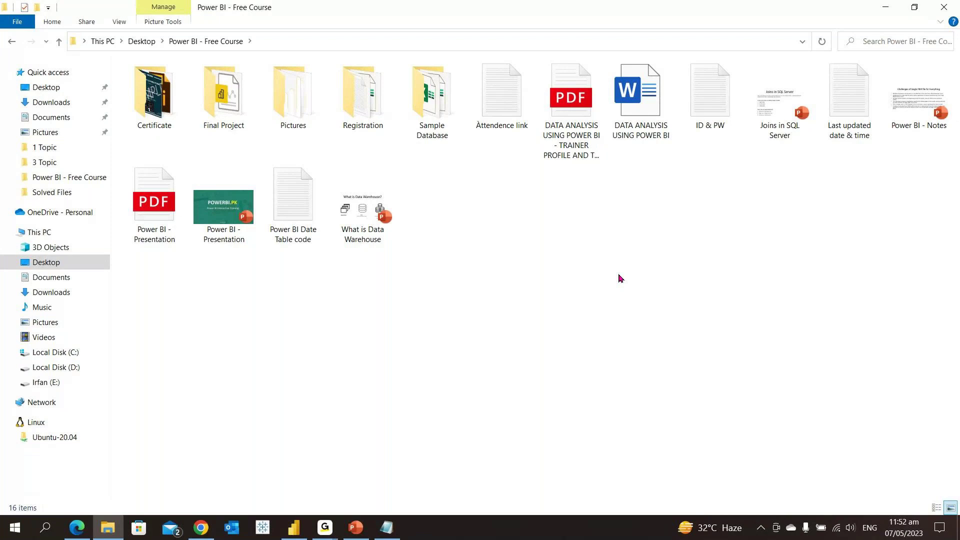
{"action": "double_click", "coordinate": [431, 95]}
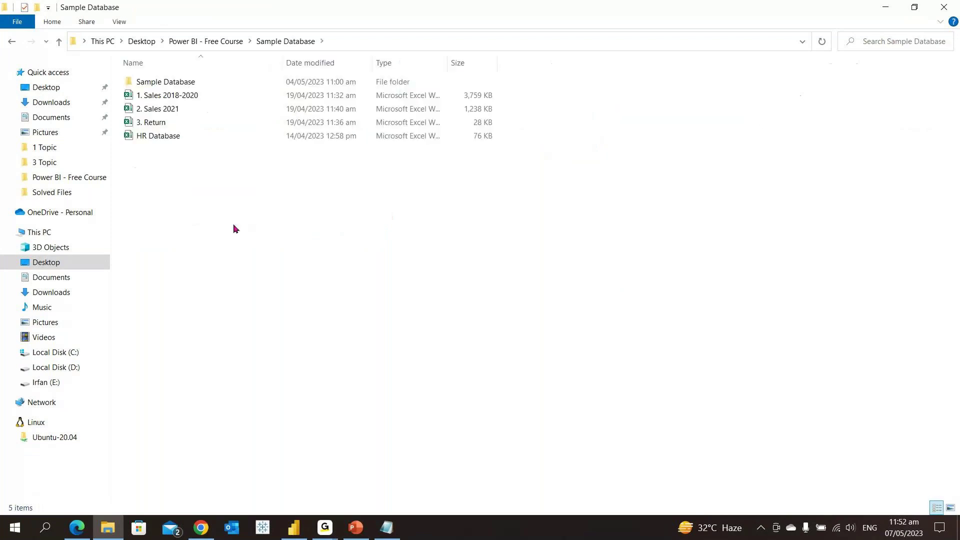
{"action": "double_click", "coordinate": [164, 140]}
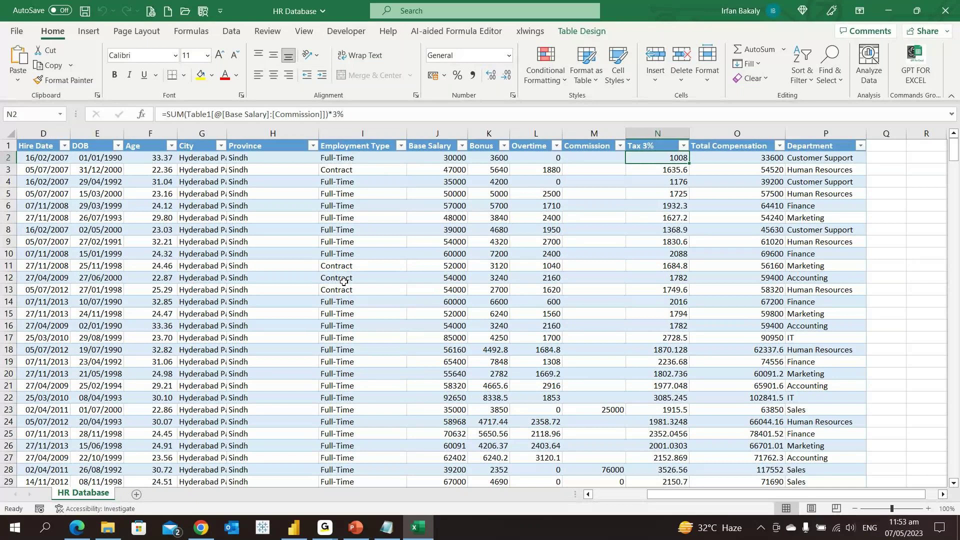
{"action": "key", "text": "Left"}
{"action": "key", "text": "Left"}
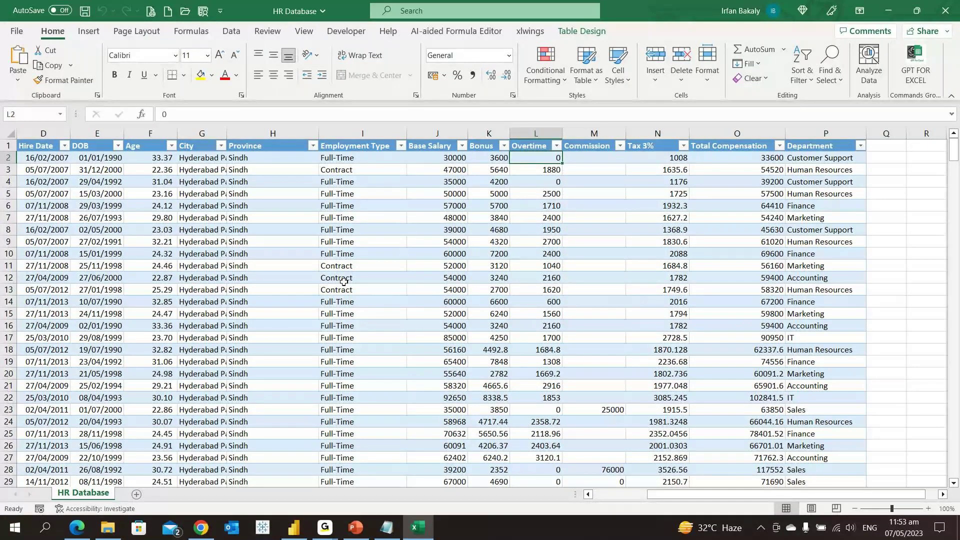
{"action": "key", "text": "Home"}
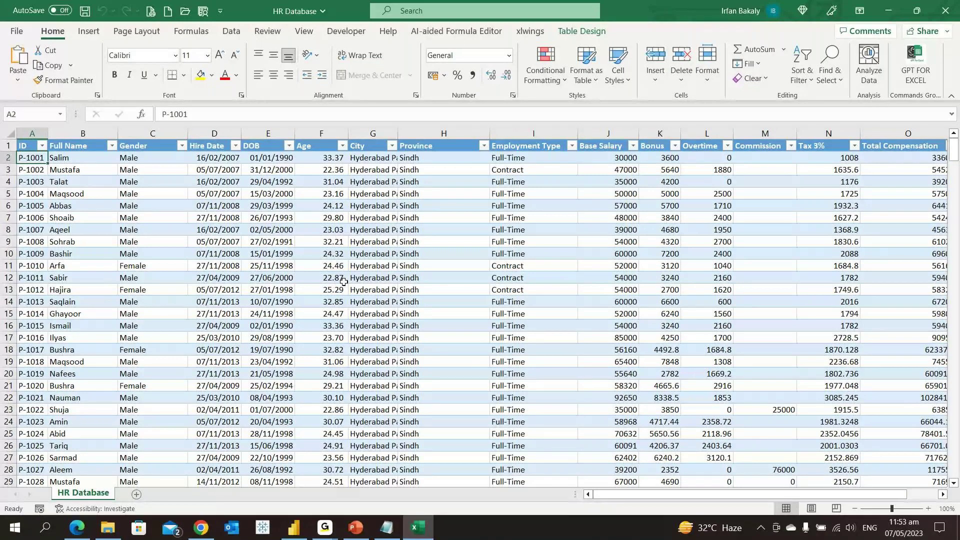
Switch to Chrome and open the Financial Dashboard sample from the powerbi.pk download page
{"action": "key", "text": "alt+Tab"}
{"action": "key", "text": "alt+Tab"}
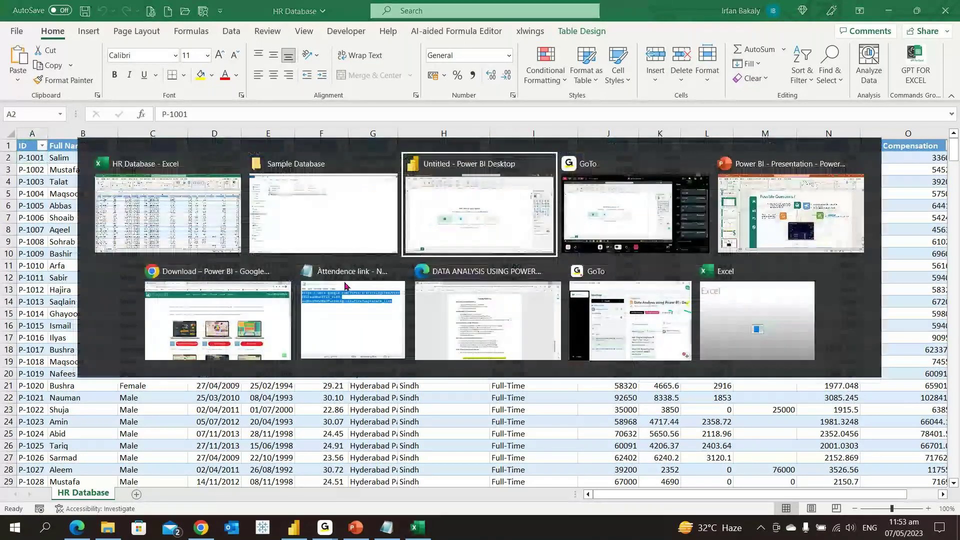
{"action": "key", "text": "alt+Tab"}
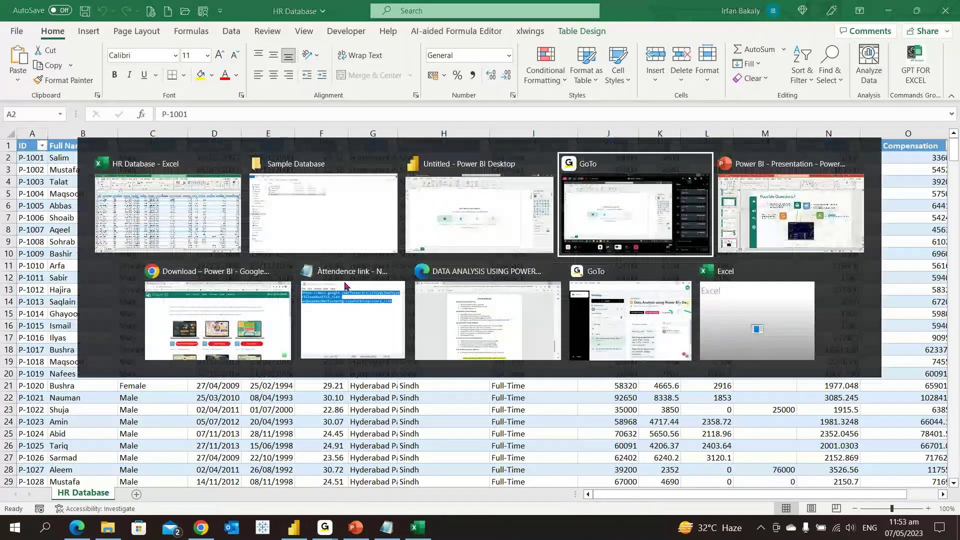
{"action": "left_click", "coordinate": [240, 311]}
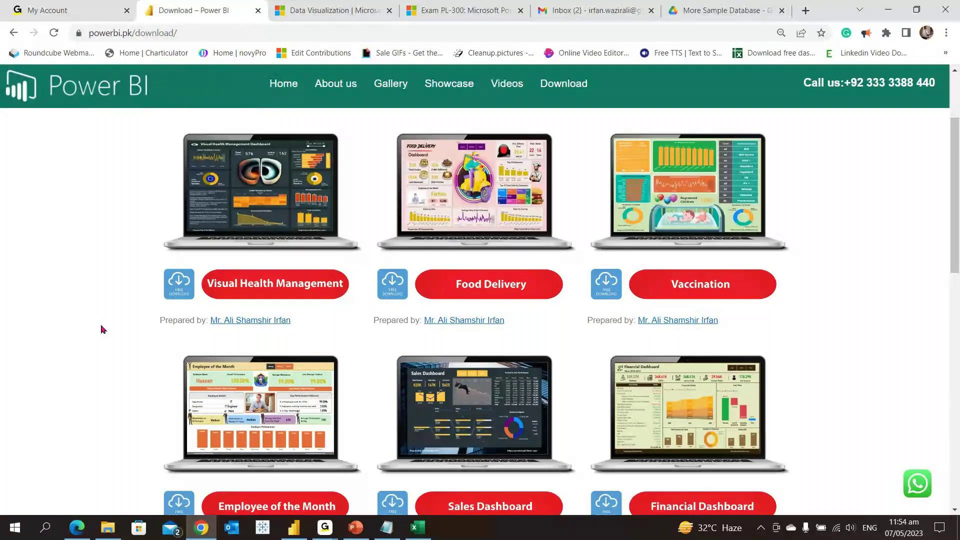
{"action": "scroll", "coordinate": [103, 330], "scroll_direction": "down", "scroll_amount": 3}
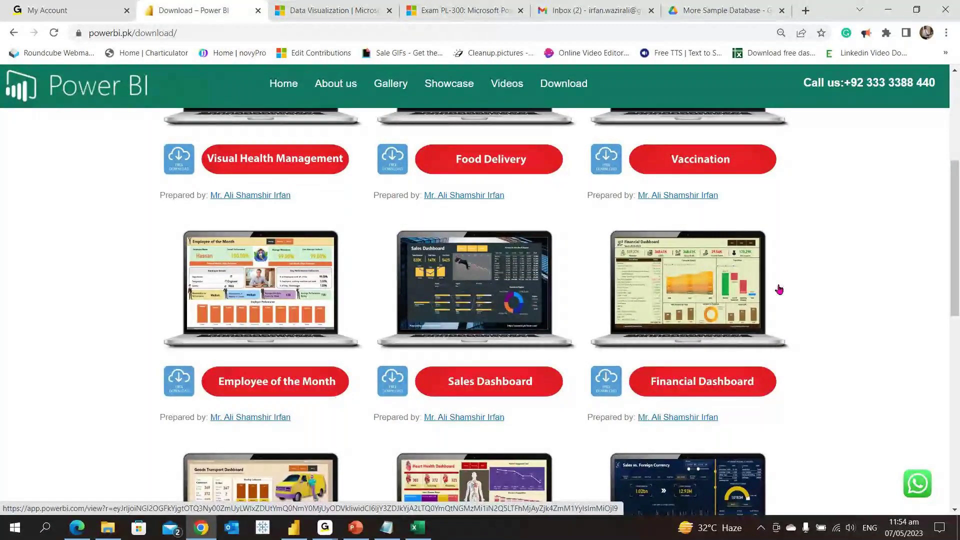
{"action": "left_click", "coordinate": [779, 290]}
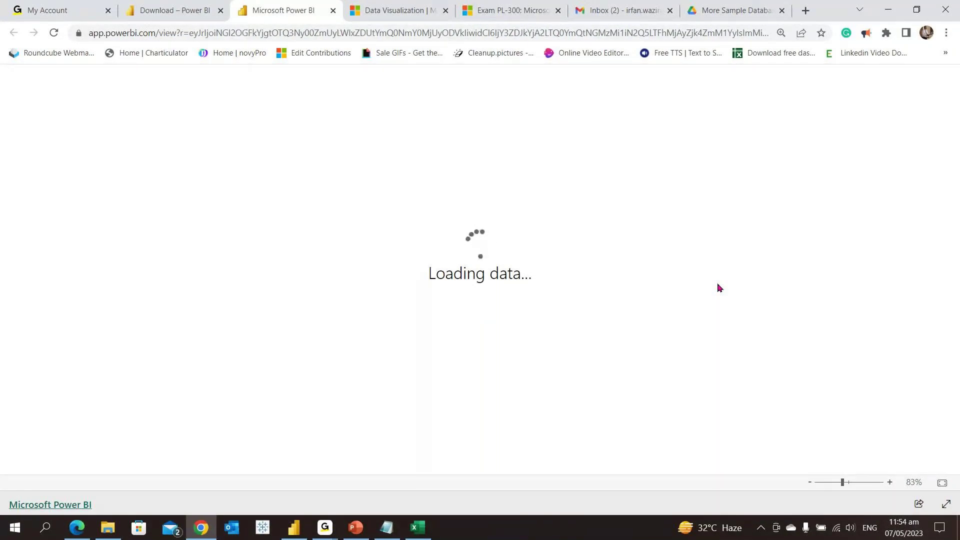
Launch Excel with a blank workbook, enlarge the sheet to 175%, and enter Card in cell A1
{"action": "key", "text": "super+r"}
{"action": "type", "text": "exce"}
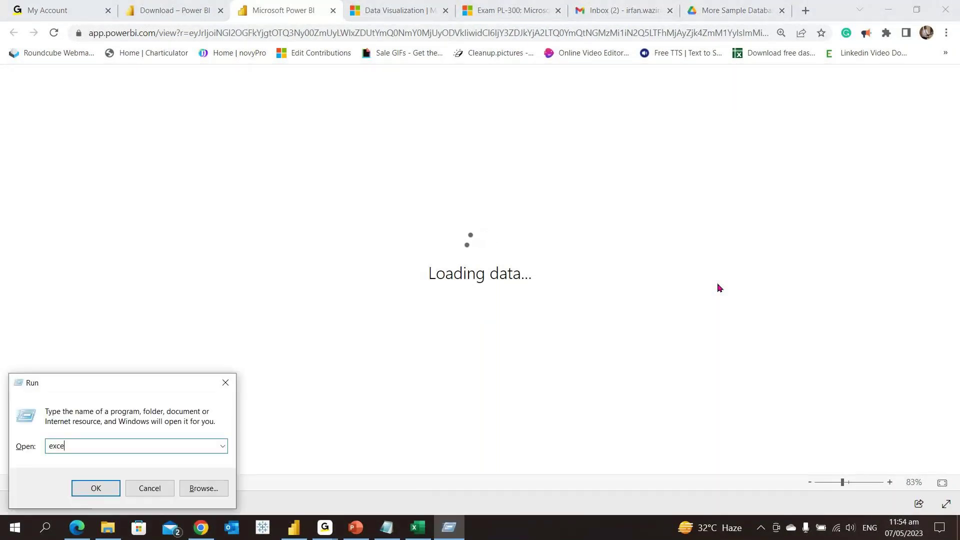
{"action": "type", "text": "l"}
{"action": "key", "text": "Return"}
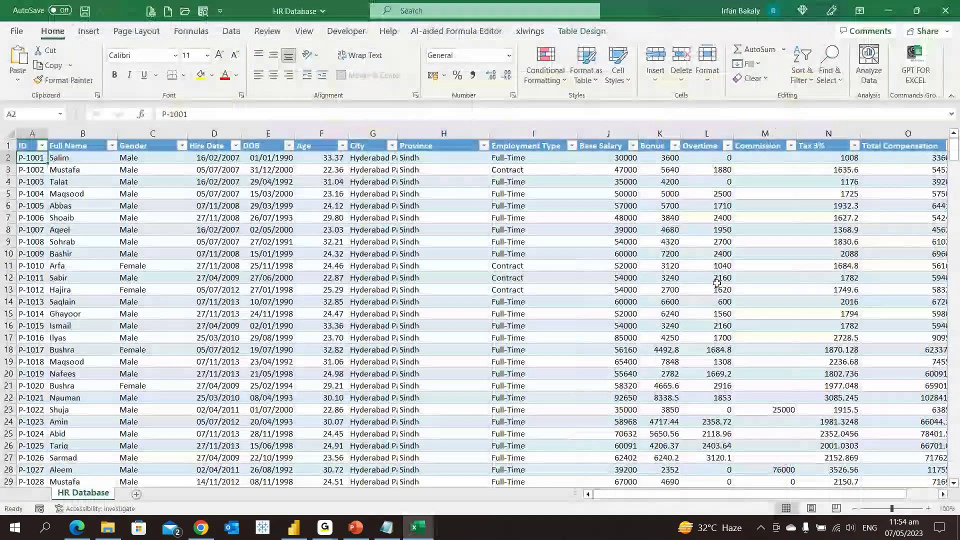
{"action": "key", "text": "alt+Tab"}
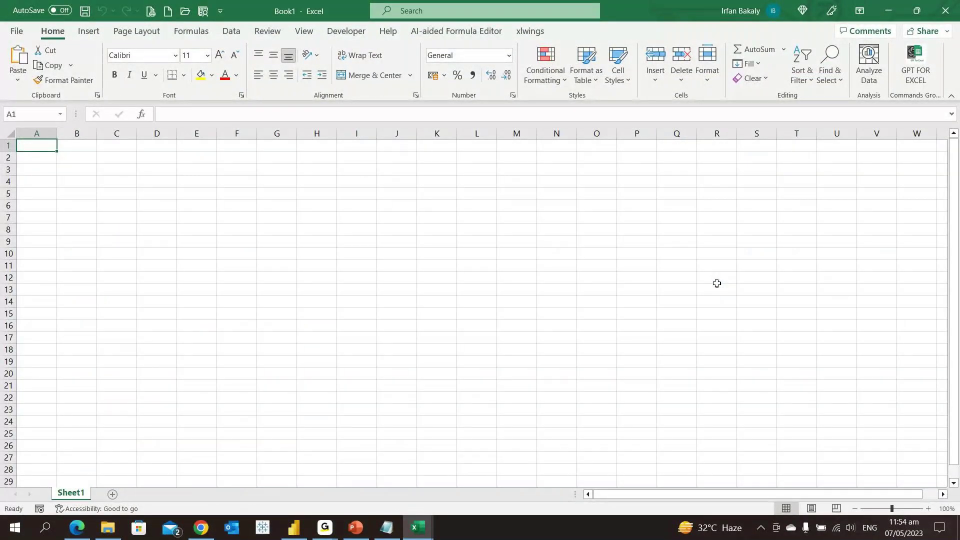
{"action": "scroll", "coordinate": [717, 284], "scroll_direction": "up", "scroll_amount": 3}
{"action": "scroll", "coordinate": [718, 284], "scroll_direction": "up", "scroll_amount": 2}
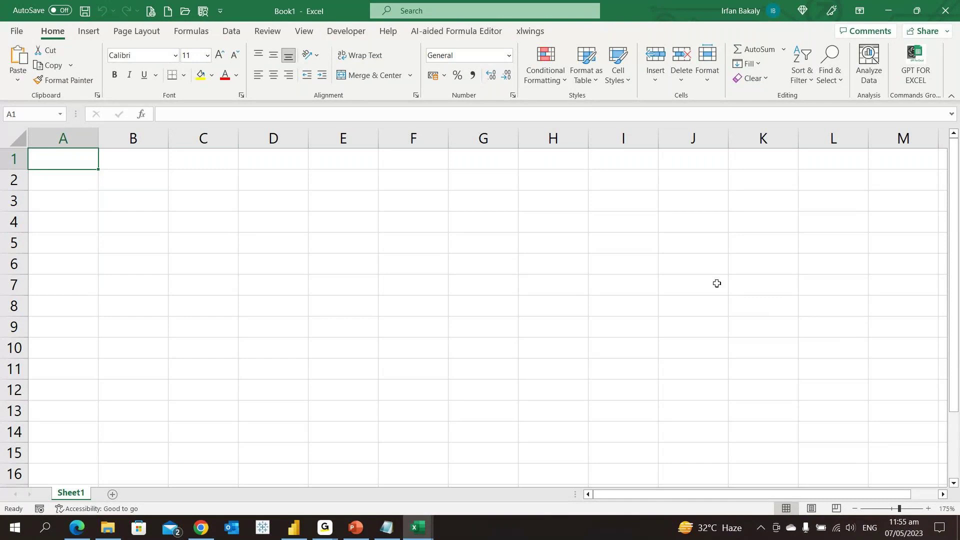
{"action": "type", "text": "Card"}
{"action": "key", "text": "Return"}
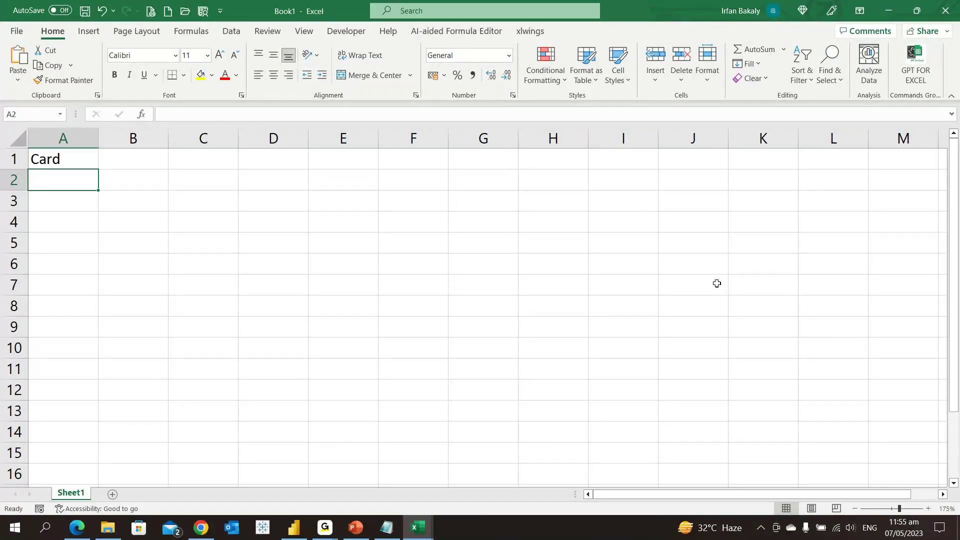
Check the cards on the Financial Dashboard in Chrome, and enter Visuals in cell A2 of the blank Excel workbook
{"action": "key", "text": "alt+Tab"}
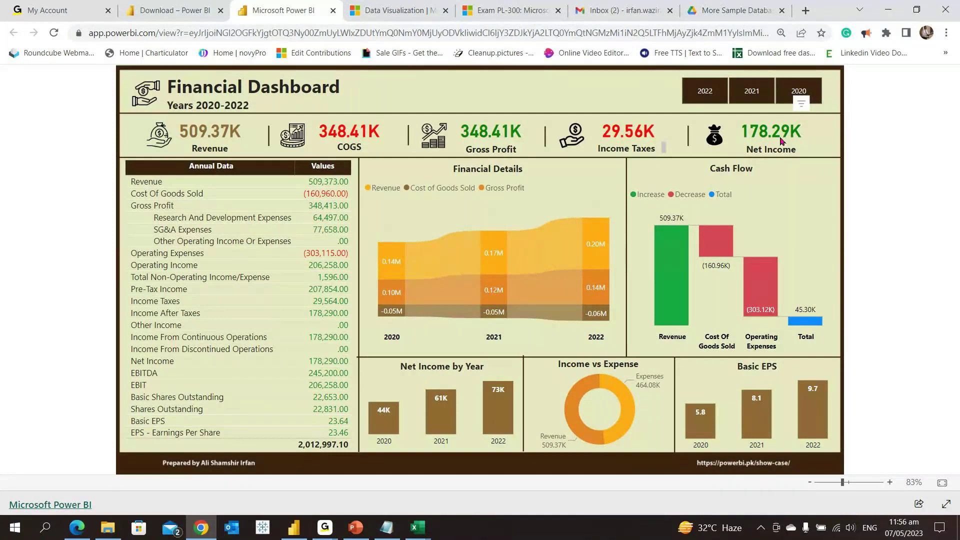
{"action": "key", "text": "alt+Tab"}
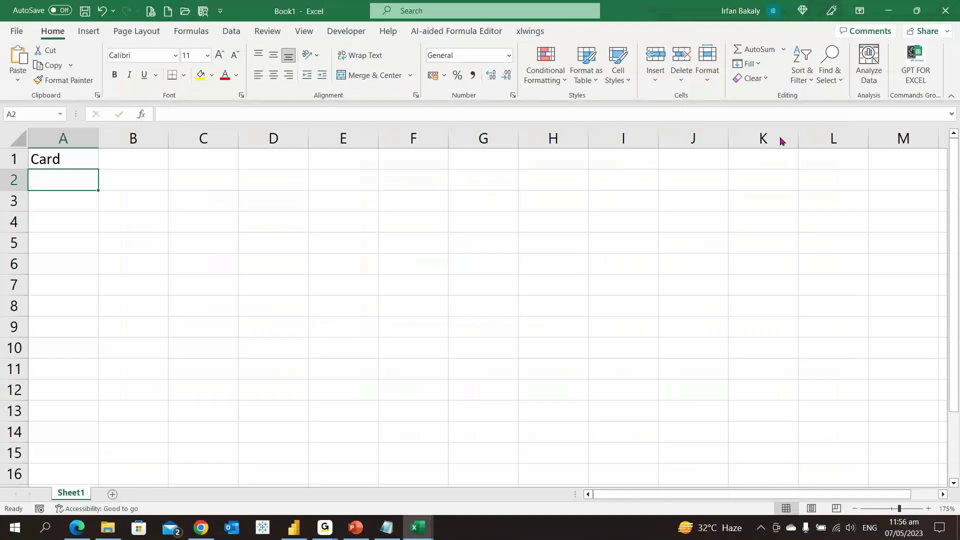
{"action": "type", "text": "Visuals"}
{"action": "key", "text": "Return"}
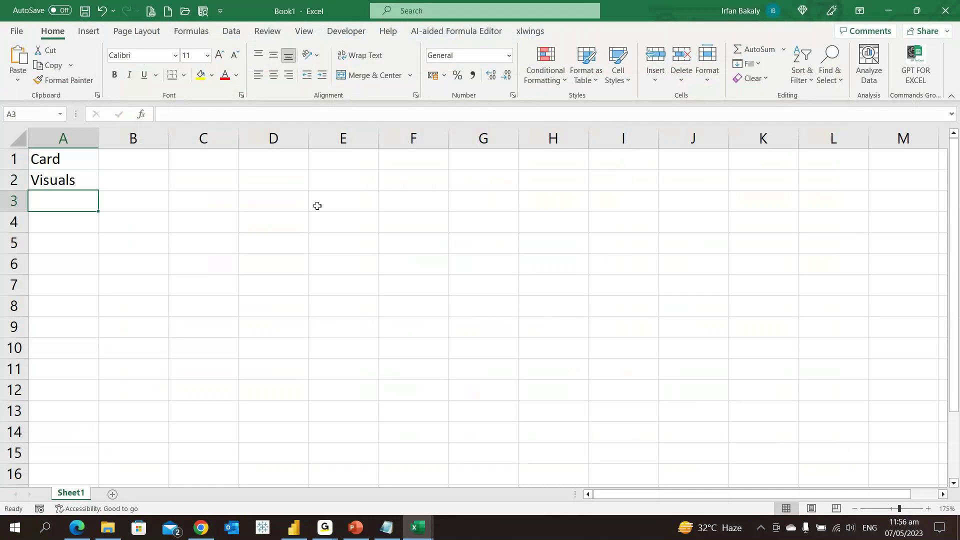
Switch to the Financial Dashboard in Chrome and examine the yearly revenue in the Financial Details chart and the Cash Flow chart
{"action": "key", "text": "alt+Tab"}
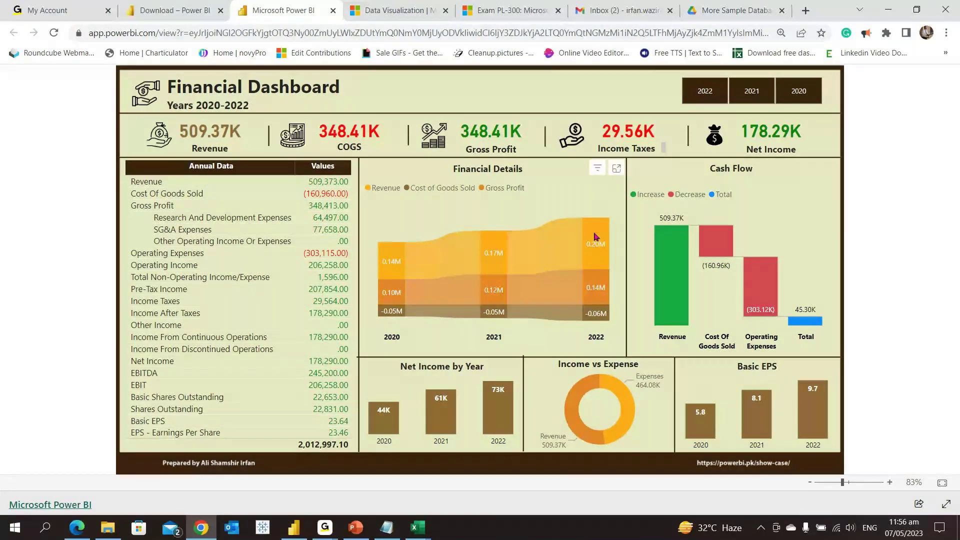
{"action": "mouse_move", "coordinate": [596, 236]}
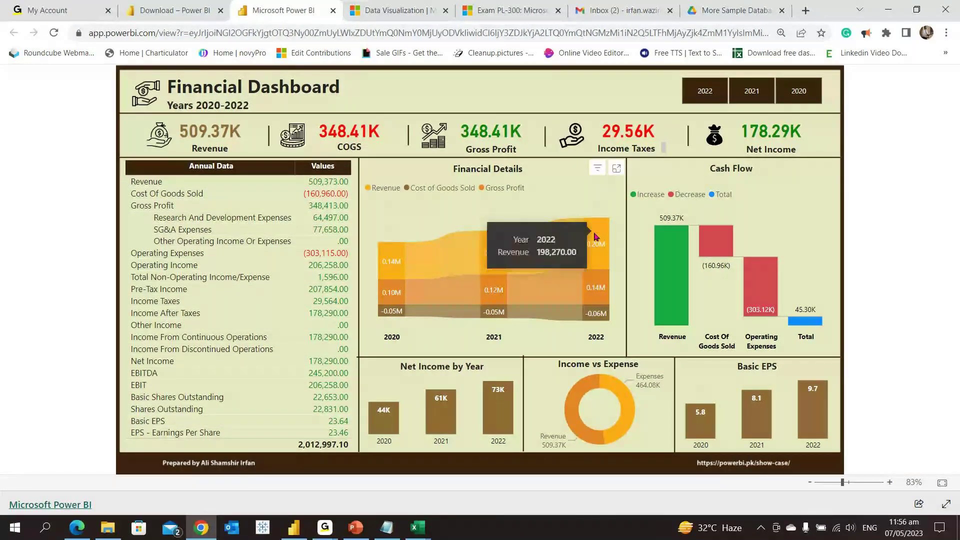
{"action": "mouse_move", "coordinate": [544, 249]}
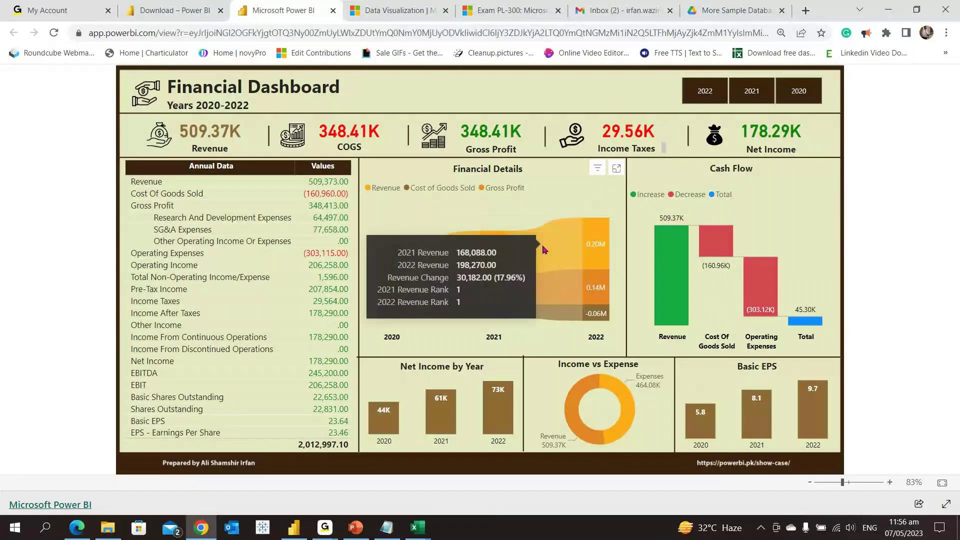
{"action": "mouse_move", "coordinate": [500, 250]}
{"action": "mouse_move", "coordinate": [465, 252]}
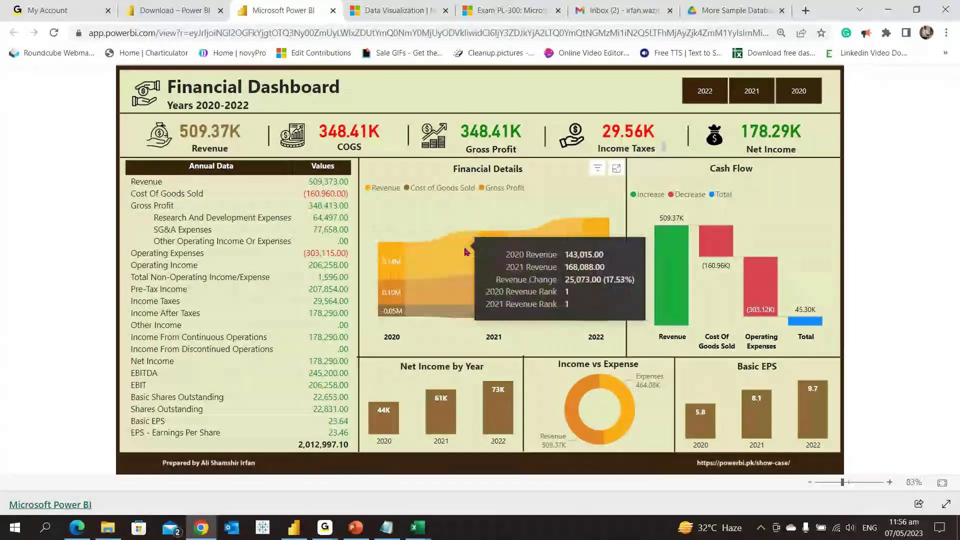
{"action": "mouse_move", "coordinate": [394, 256]}
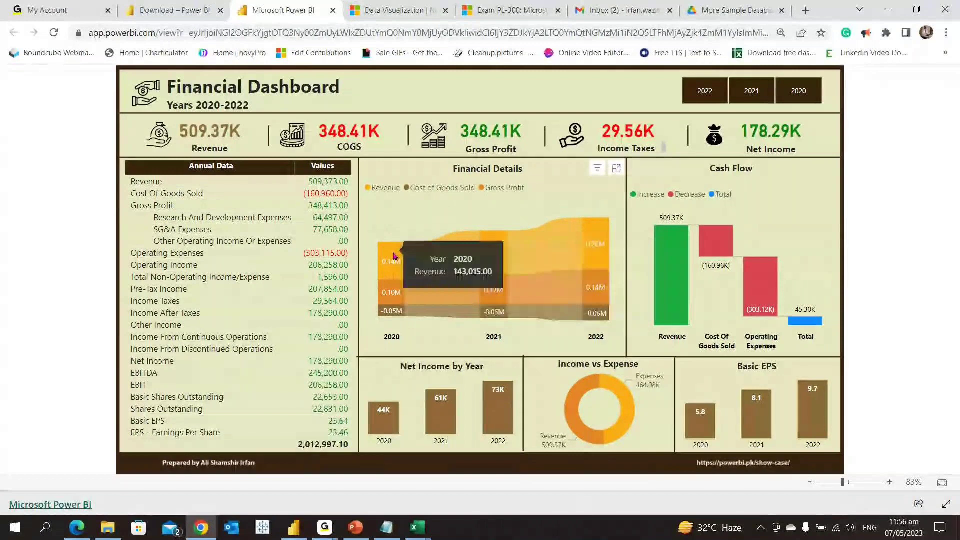
{"action": "mouse_move", "coordinate": [693, 283]}
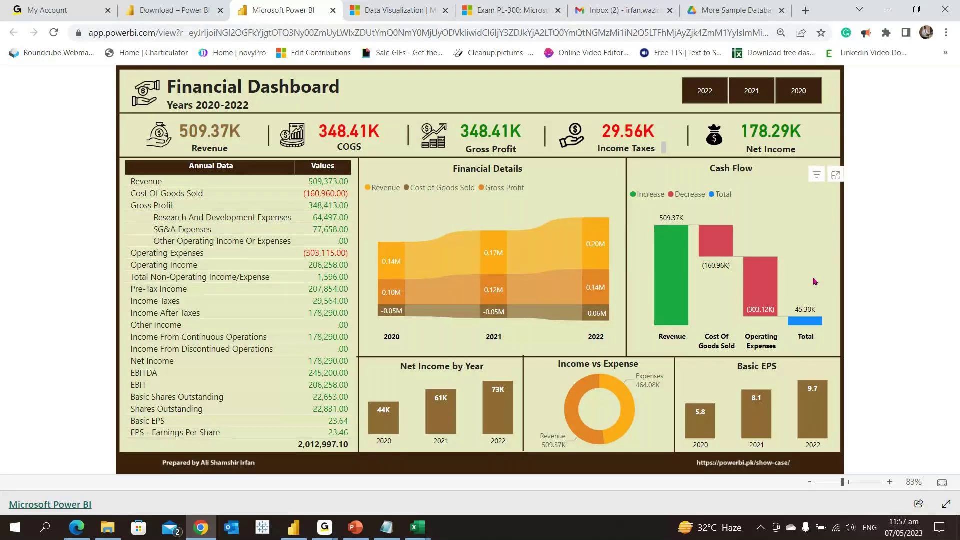
Return to the Excel component list and enter Filter in cell A3
{"action": "key", "text": "alt+Tab"}
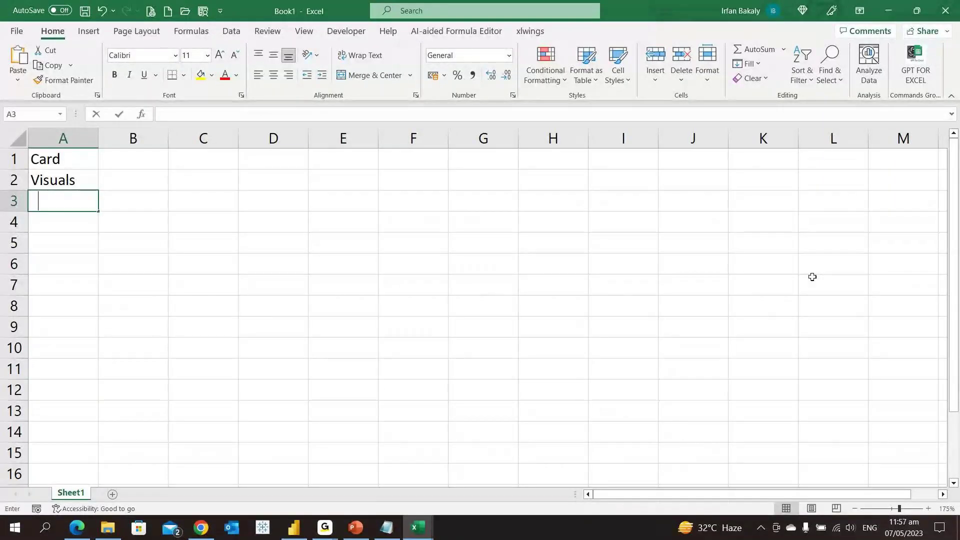
{"action": "type", "text": "Filter"}
{"action": "key", "text": "Return"}
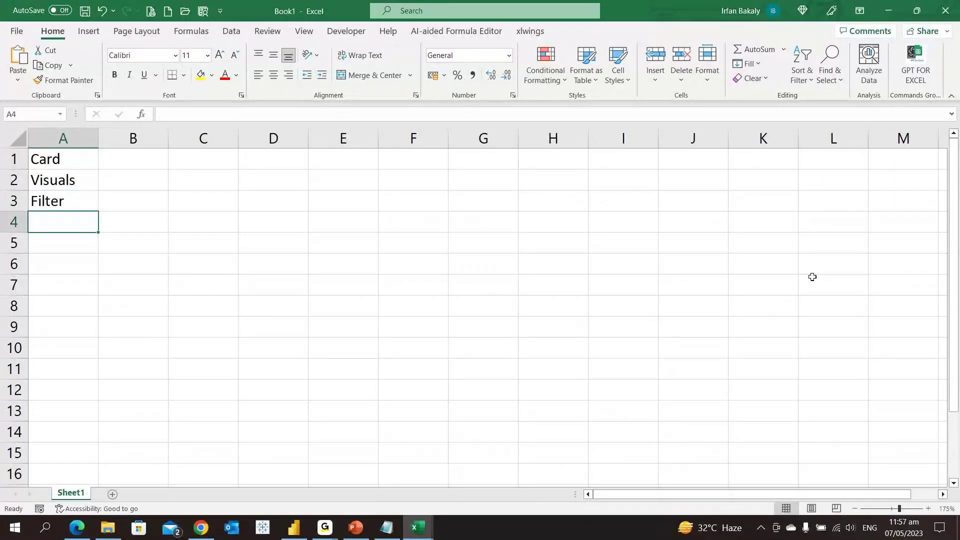
Compare the Financial Dashboard in Chrome with the component list in Excel, selecting cell B1 beside Card
{"action": "key", "text": "alt+Tab"}
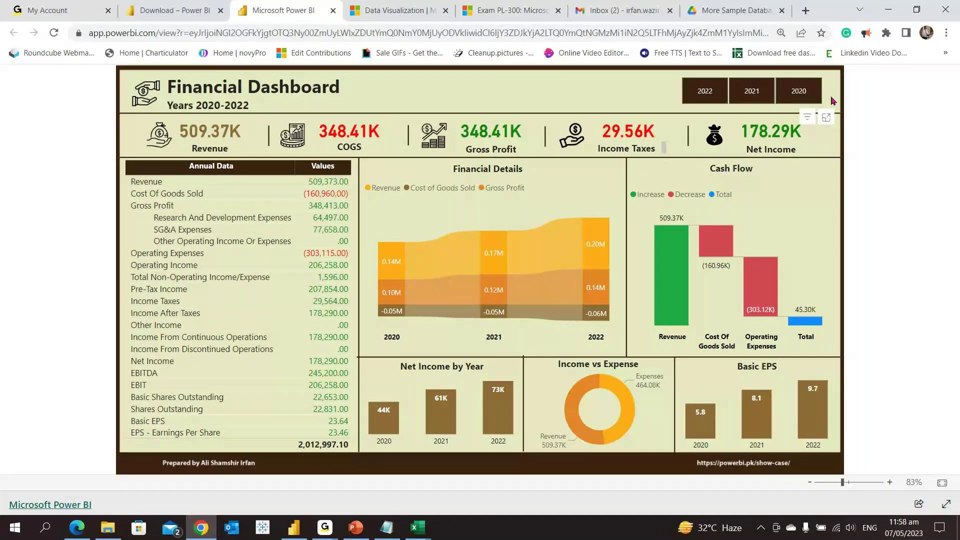
{"action": "key", "text": "alt+Tab"}
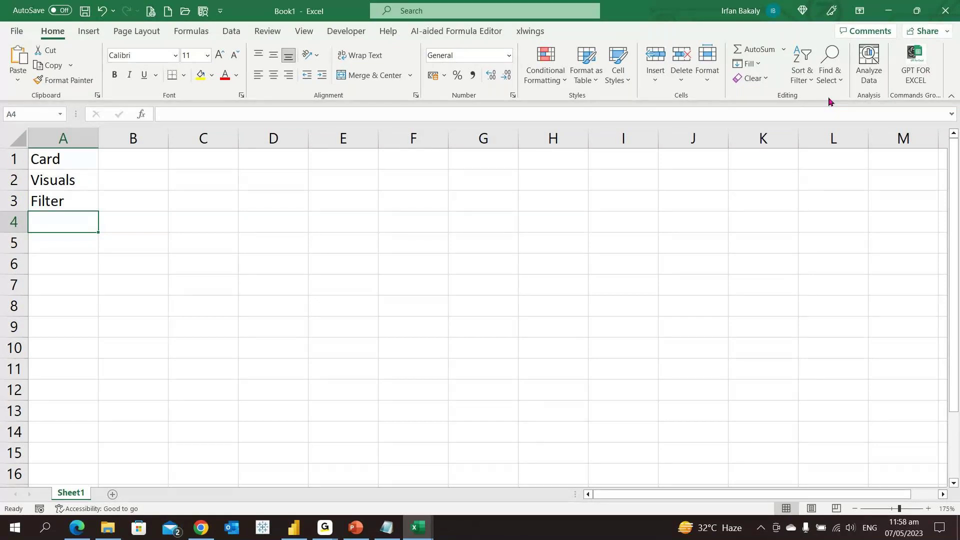
{"action": "key", "text": "Right"}
{"action": "key", "text": "Up"}
{"action": "key", "text": "Up"}
{"action": "key", "text": "Up"}
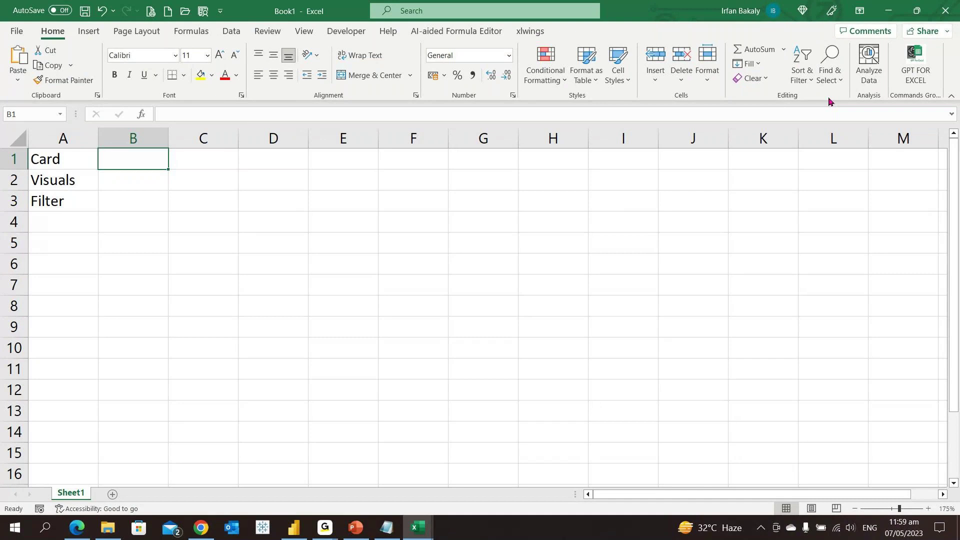
{"action": "key", "text": "alt+Tab"}
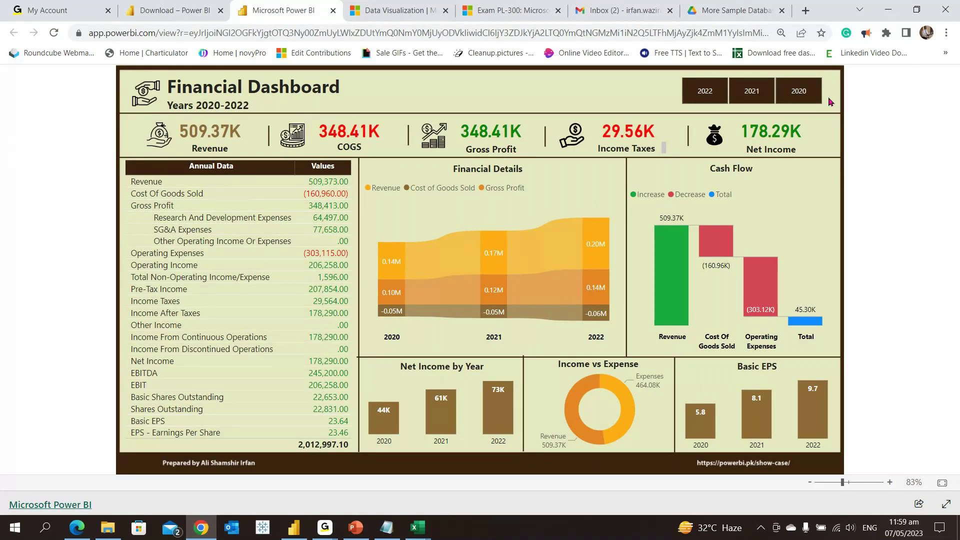
{"action": "key", "text": "alt+Tab"}
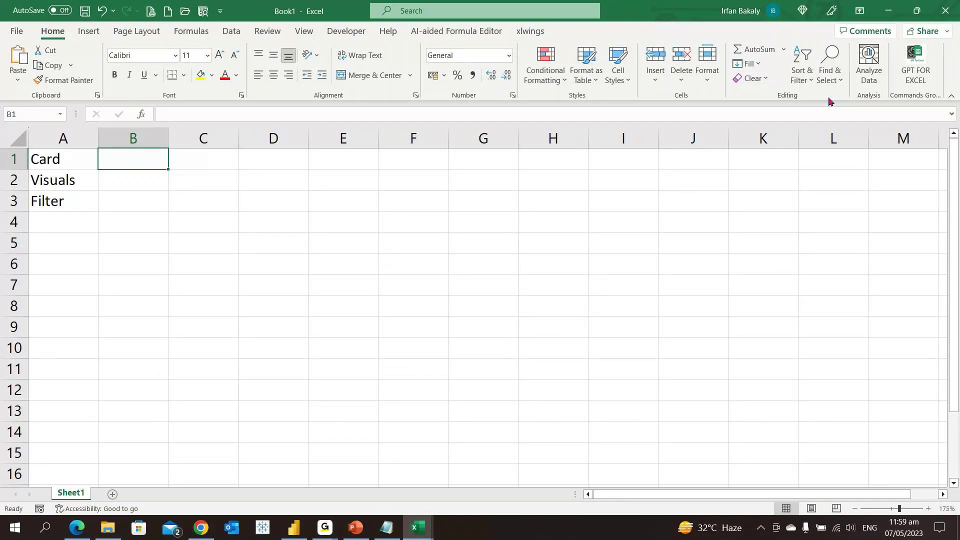
{"action": "key", "text": "alt+Tab"}
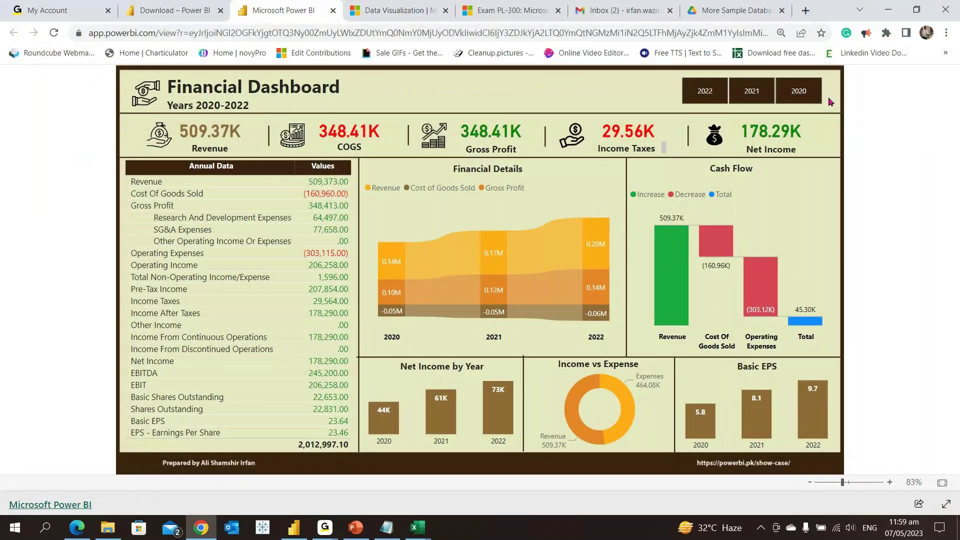
Open the Learning & Development Dashboard from the Power BI Showcase page and go to its Program Managers page
{"action": "key", "text": "ctrl+shift+Tab"}
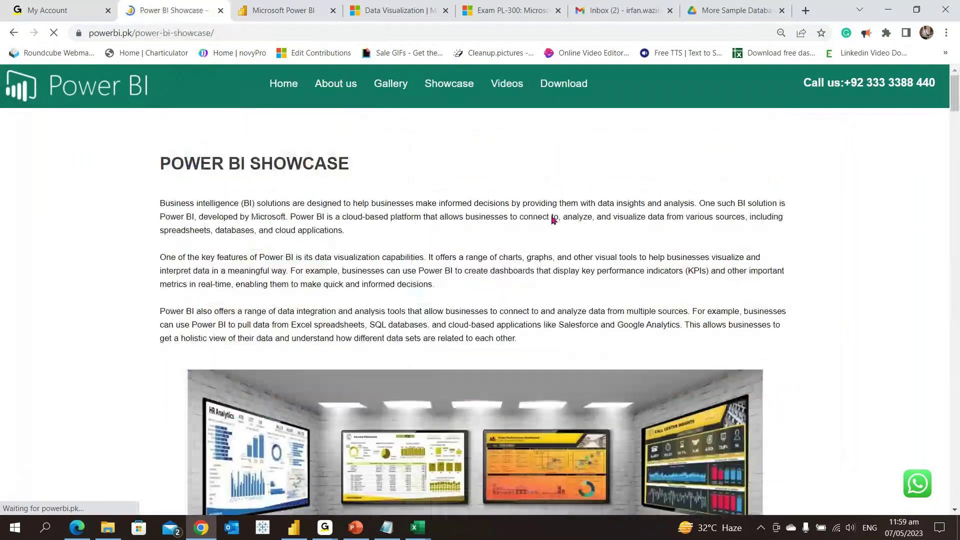
{"action": "scroll", "coordinate": [553, 220], "scroll_direction": "down", "scroll_amount": 6}
{"action": "scroll", "coordinate": [553, 220], "scroll_direction": "down", "scroll_amount": 7}
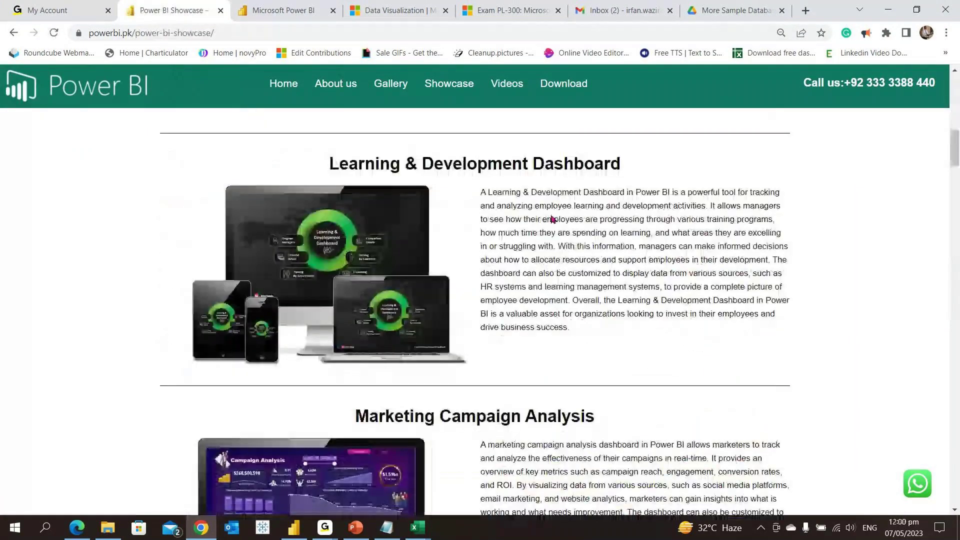
{"action": "left_click", "coordinate": [406, 207]}
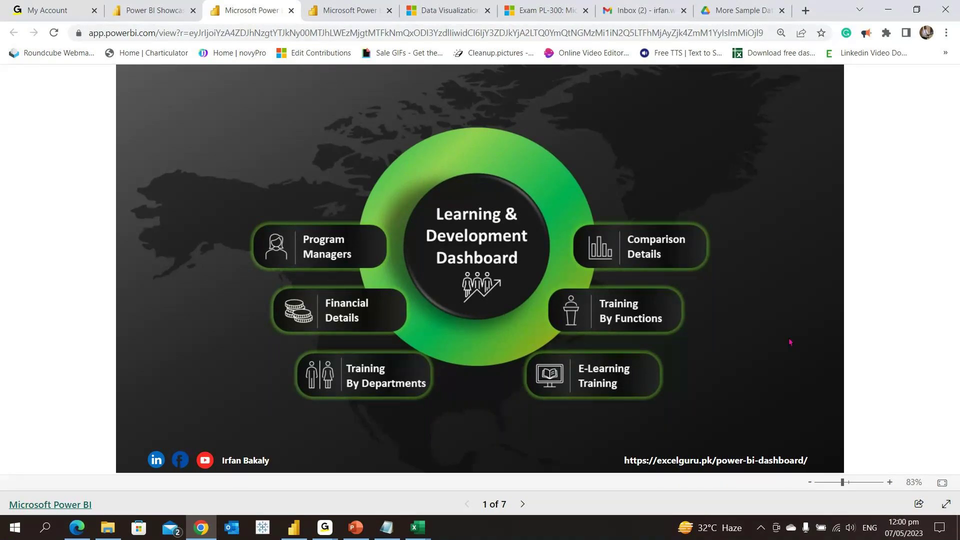
{"action": "left_click", "coordinate": [324, 250]}
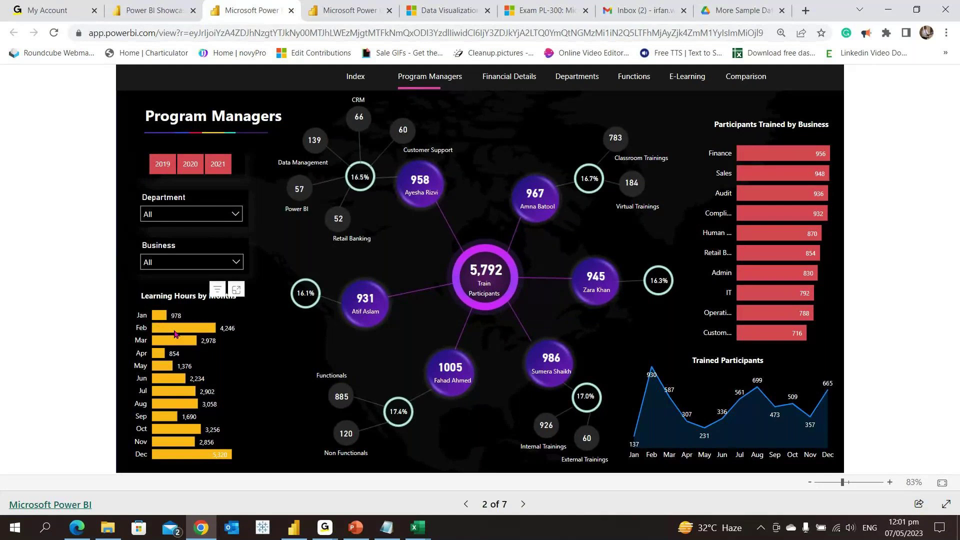
Filter the Program Managers page to the year 2021 and the Branch Banking department
{"action": "mouse_move", "coordinate": [180, 403]}
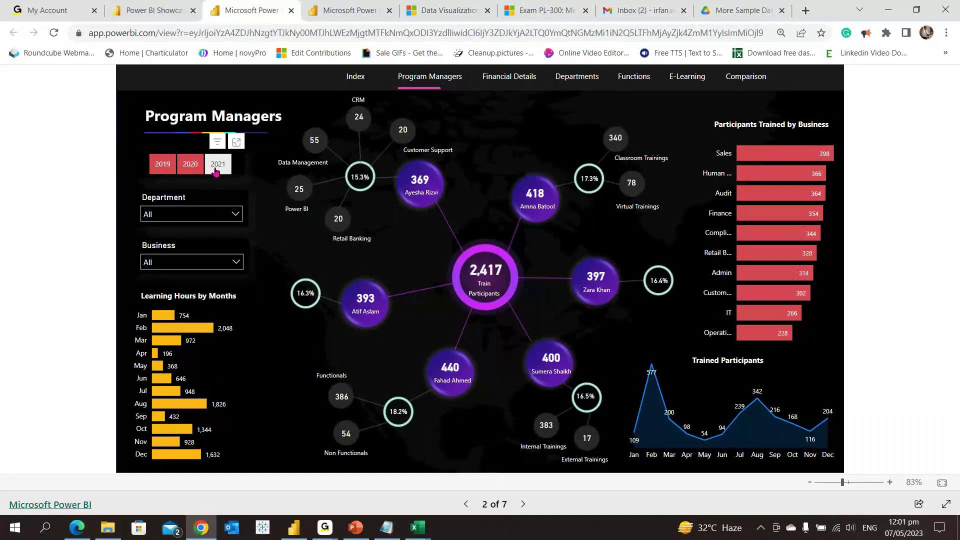
{"action": "left_click", "coordinate": [218, 222]}
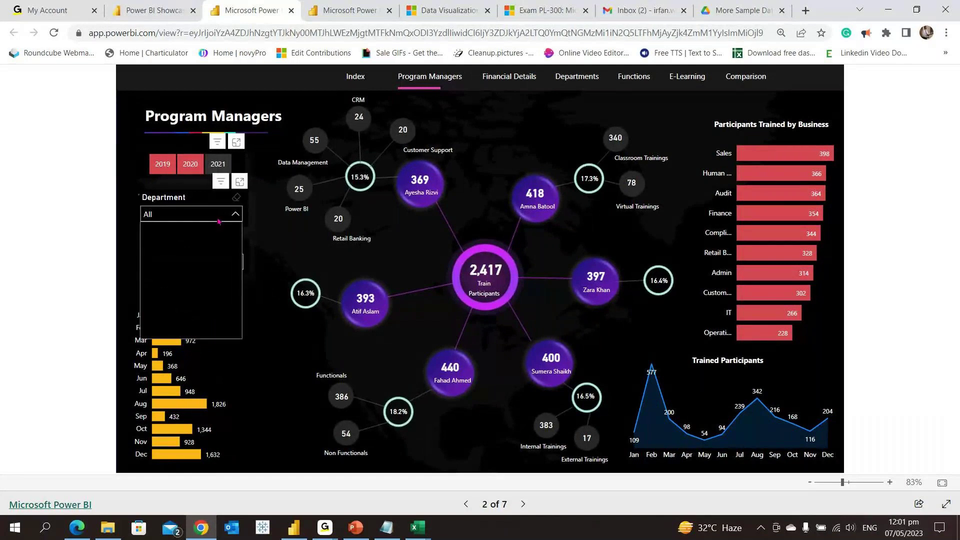
{"action": "left_click", "coordinate": [113, 254]}
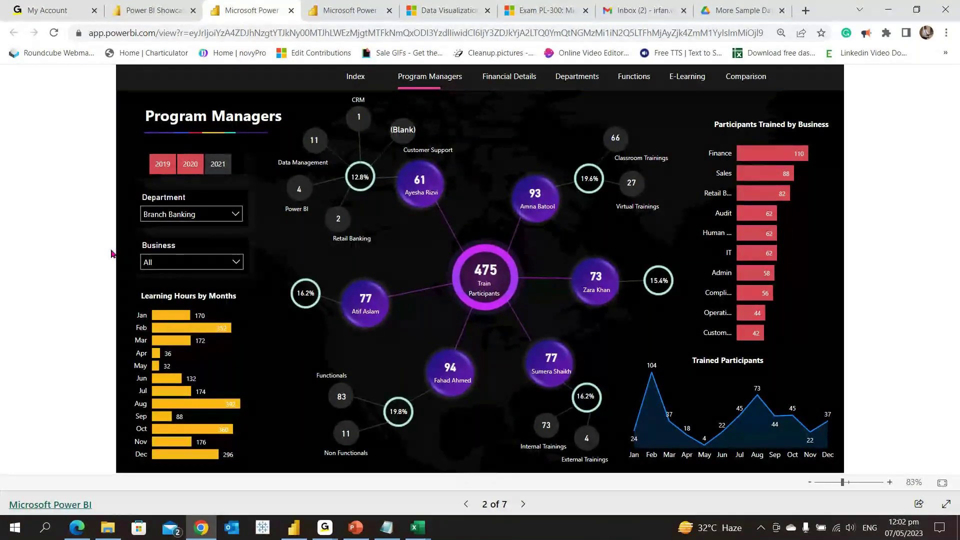
Cross-filter the report by Finance, Sales and Retail Banking in Participants Trained by Business, and clear the selection
{"action": "left_click", "coordinate": [757, 153]}
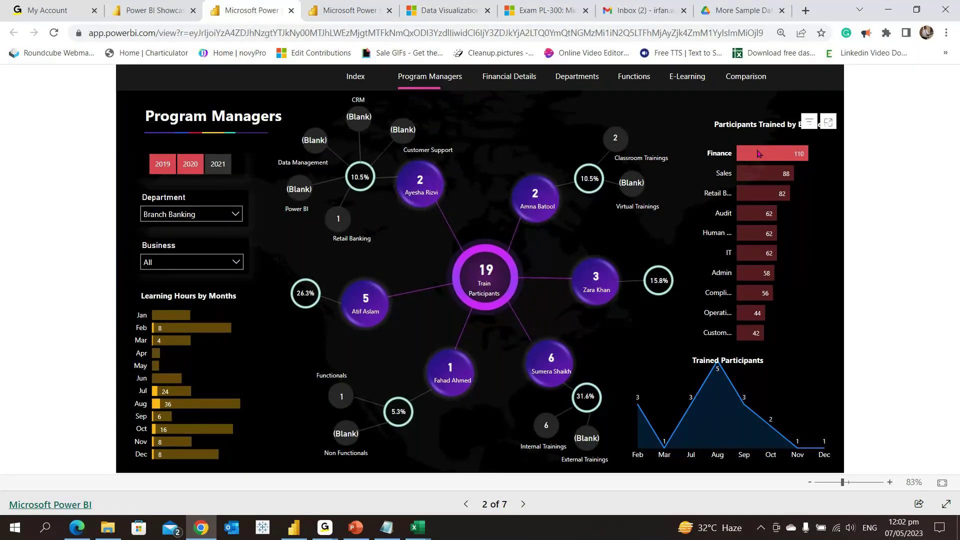
{"action": "left_click", "coordinate": [757, 177]}
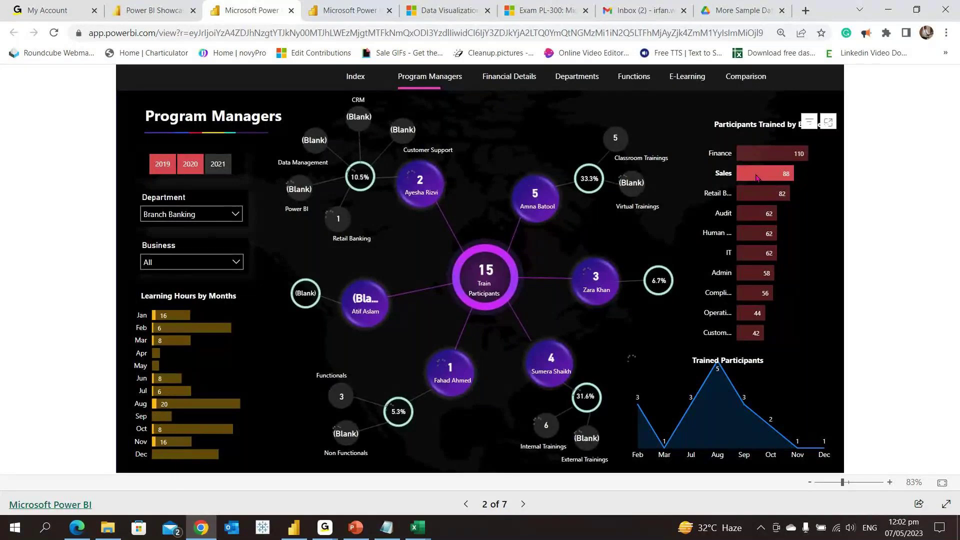
{"action": "left_click", "coordinate": [751, 201]}
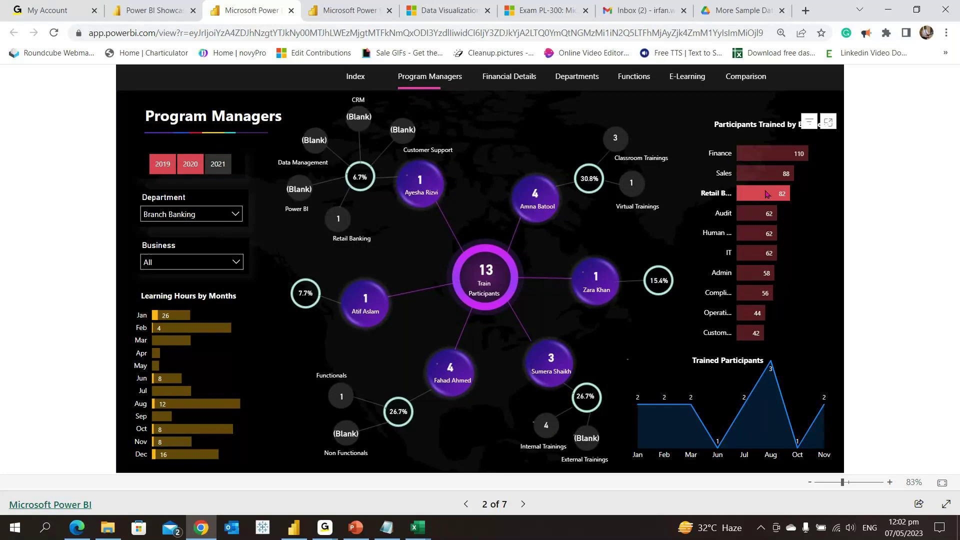
{"action": "left_click", "coordinate": [762, 195]}
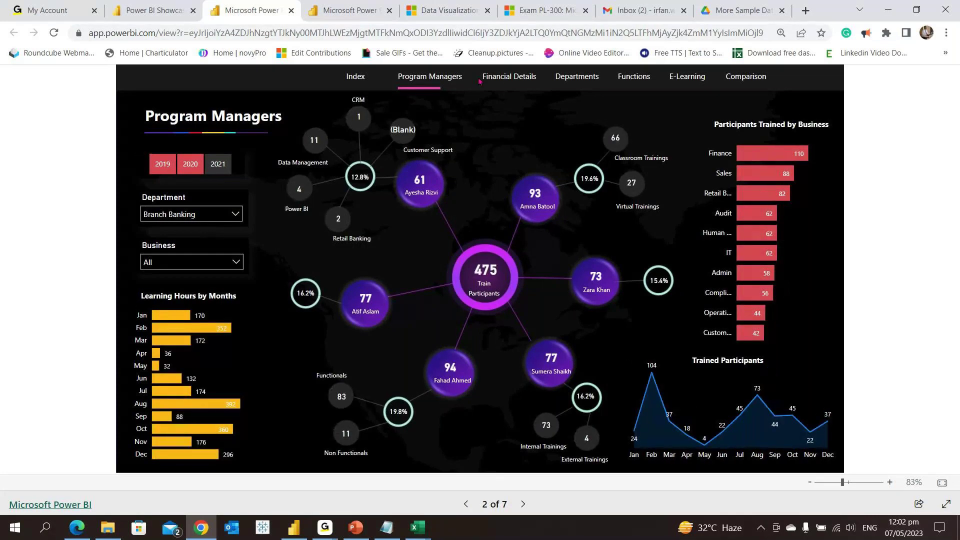
Open the Financial Details page and compare it with the component list in cells A1:B3 of the Excel workbook
{"action": "left_click", "coordinate": [506, 78]}
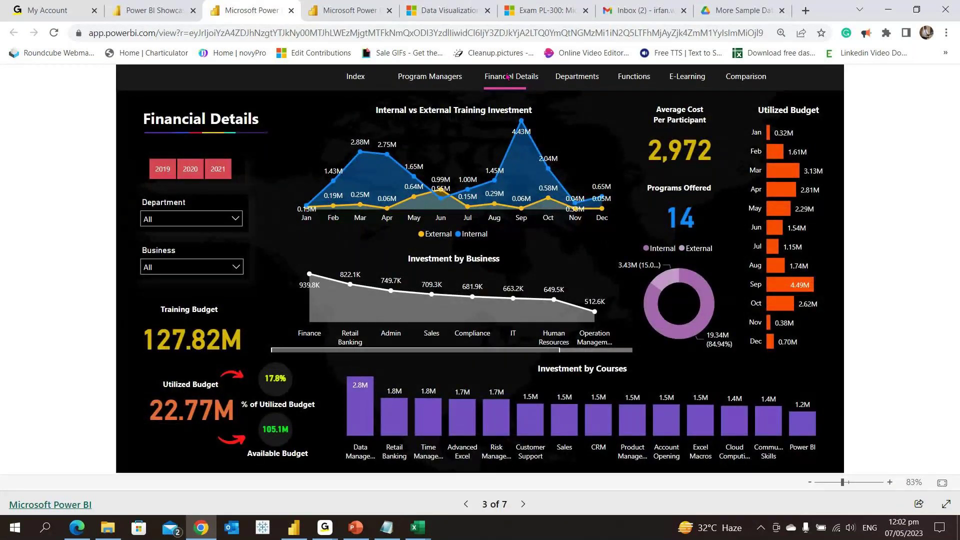
{"action": "key", "text": "alt+Tab"}
{"action": "left_click_drag", "start_coordinate": [62, 159], "coordinate": [142, 204]}
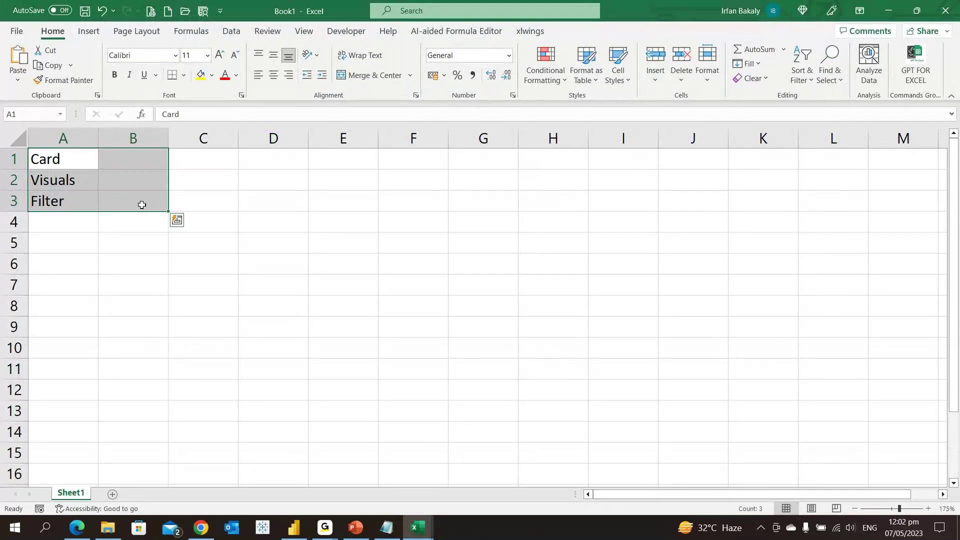
{"action": "key", "text": "alt+Tab"}
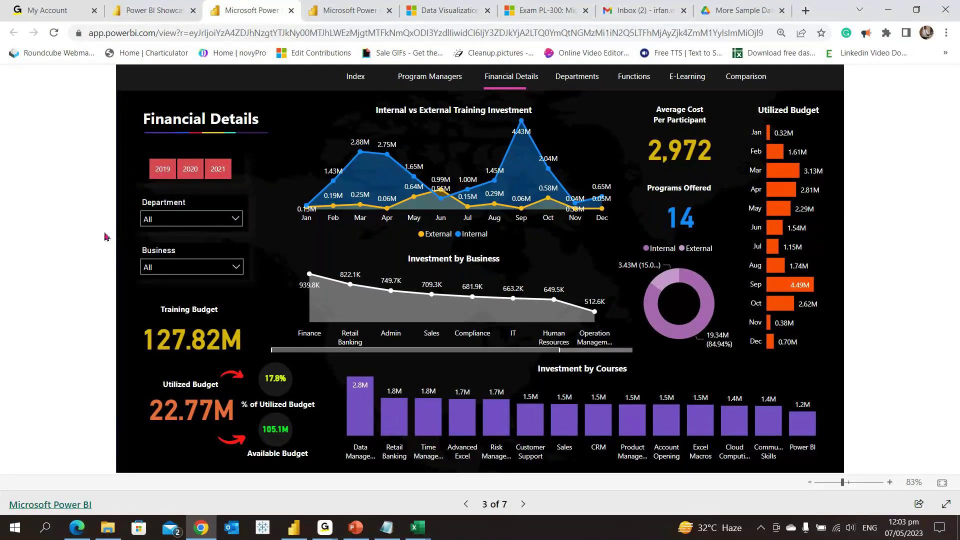
Minimize Chrome and close the Excel component list workbook without saving it
{"action": "left_click", "coordinate": [888, 12]}
{"action": "left_click", "coordinate": [945, 11]}
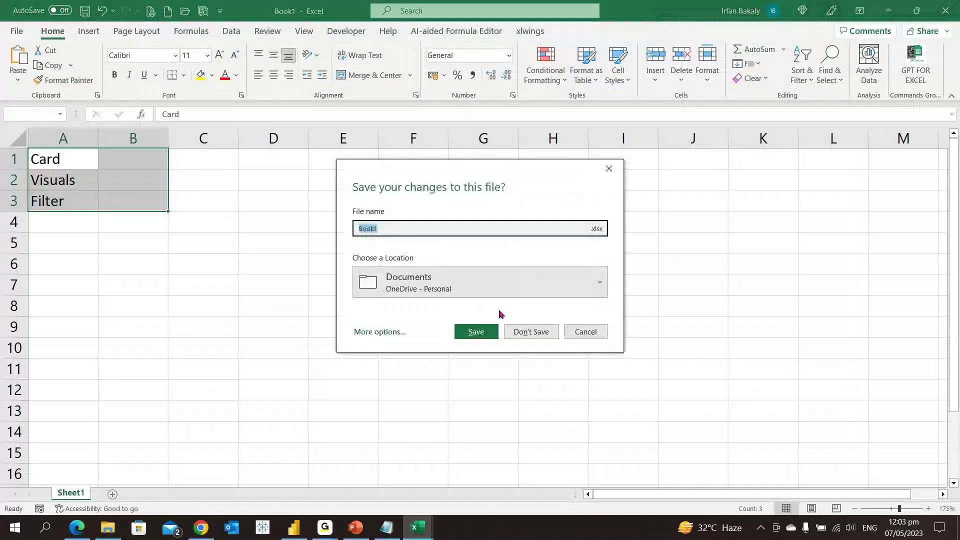
{"action": "left_click", "coordinate": [520, 333]}
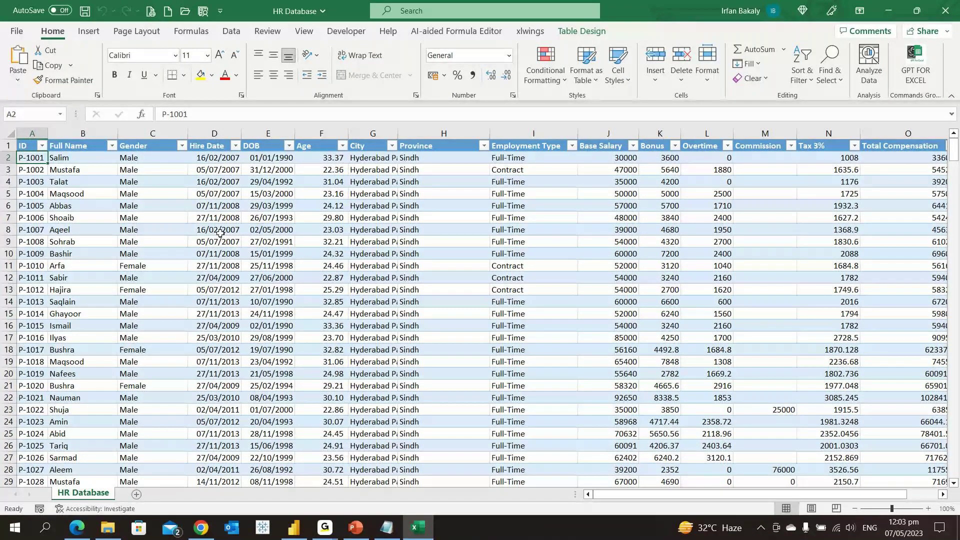
Examine the HR Database columns from ID across Hire Date, Age and Province through to Department
{"action": "key", "text": "Right"}
{"action": "key", "text": "Right"}
{"action": "key", "text": "Right"}
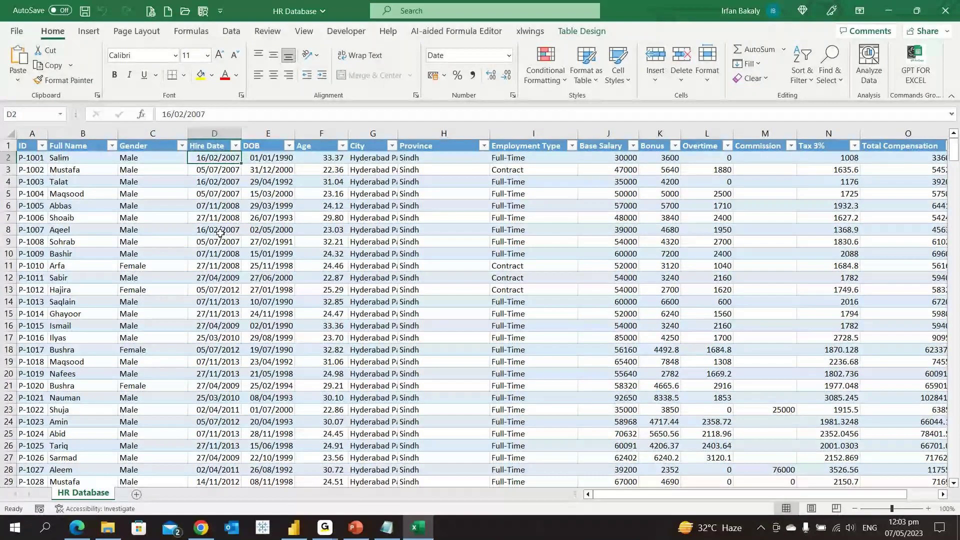
{"action": "key", "text": "Right"}
{"action": "key", "text": "Right"}
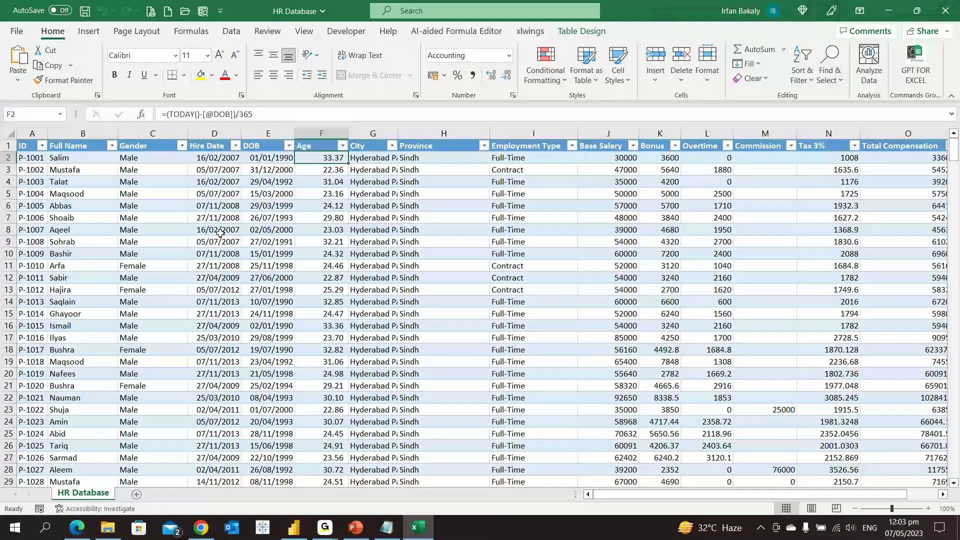
{"action": "key", "text": "Right"}
{"action": "key", "text": "Up"}
{"action": "key", "text": "Right"}
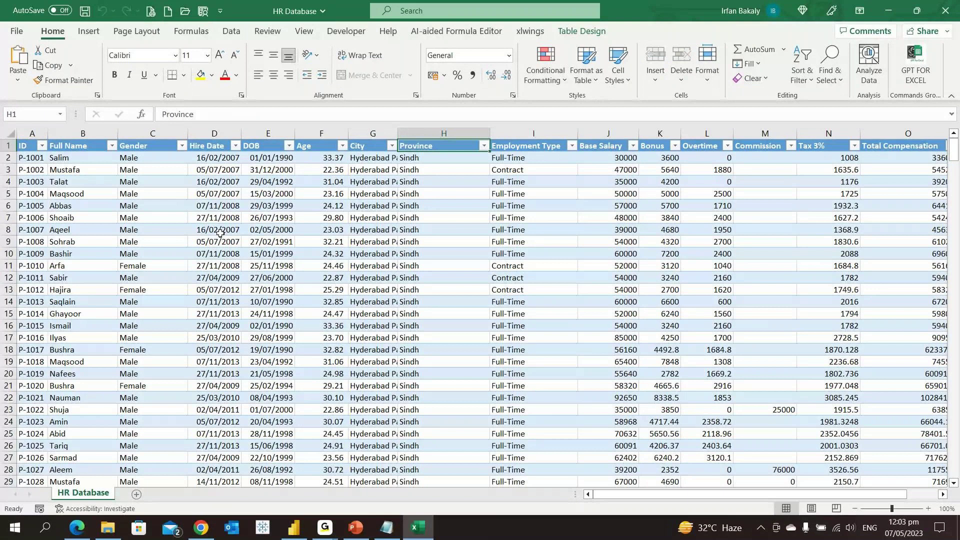
{"action": "key", "text": "ctrl+Right"}
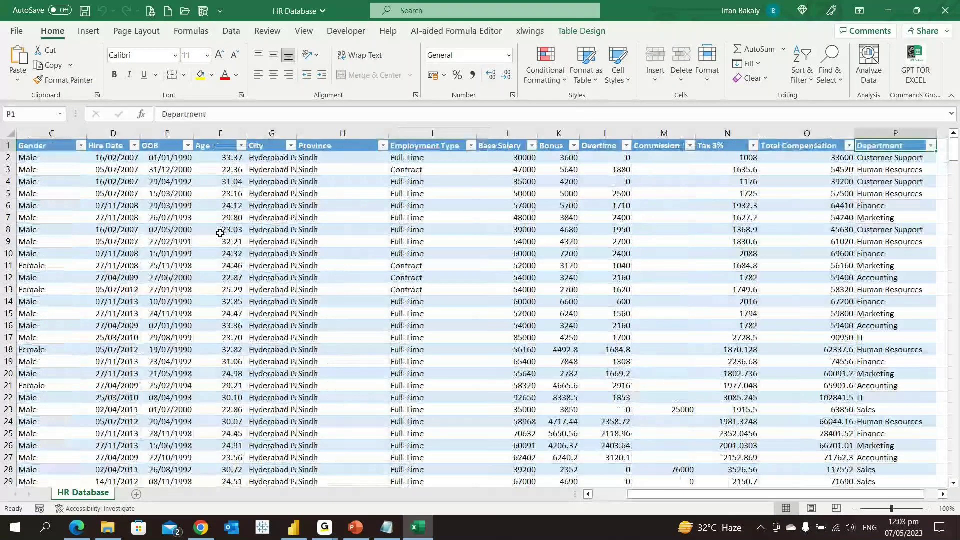
{"action": "key", "text": "Left"}
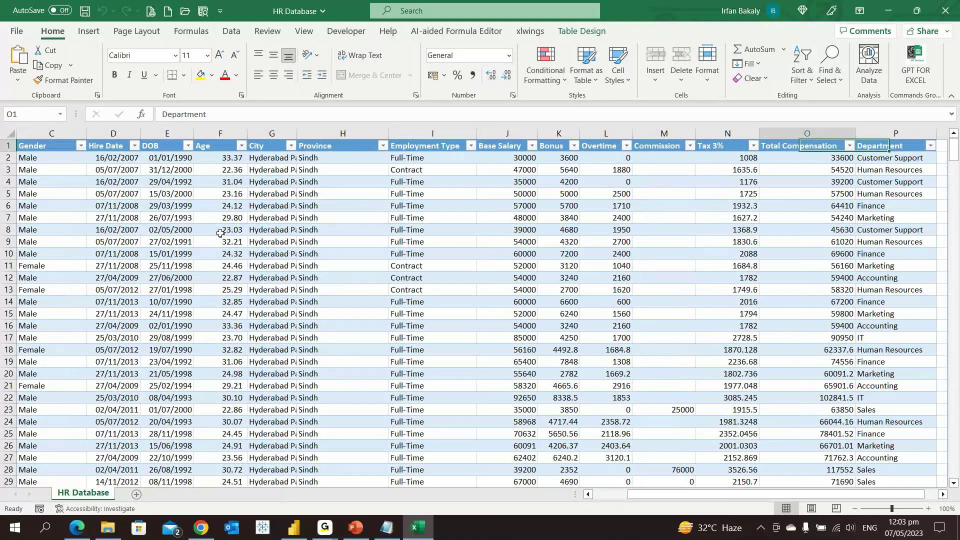
{"action": "key", "text": "Down"}
{"action": "key", "text": "Right"}
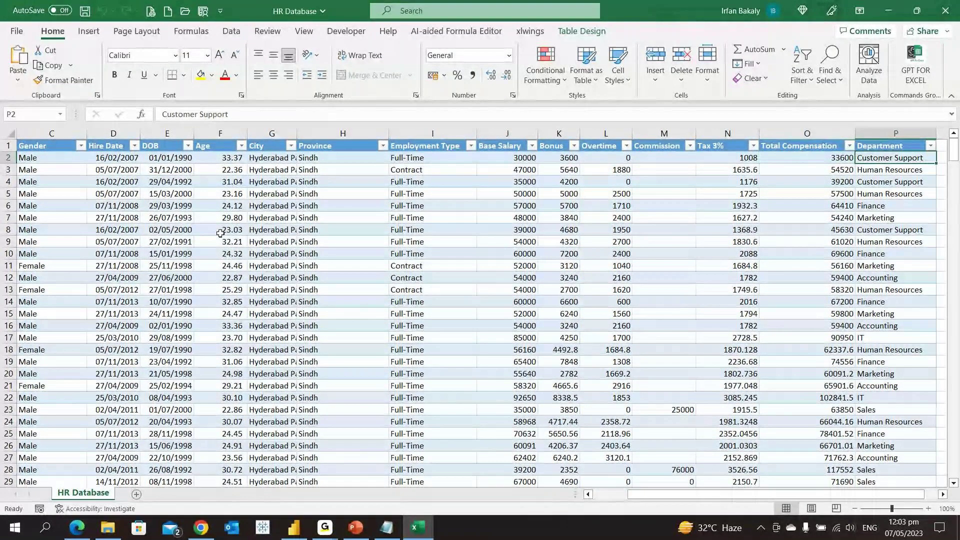
Examine the last records of the HR Database table and return to cell A1
{"action": "key", "text": "Left"}
{"action": "key", "text": "Left"}
{"action": "key", "text": "Left"}
{"action": "key", "text": "Left"}
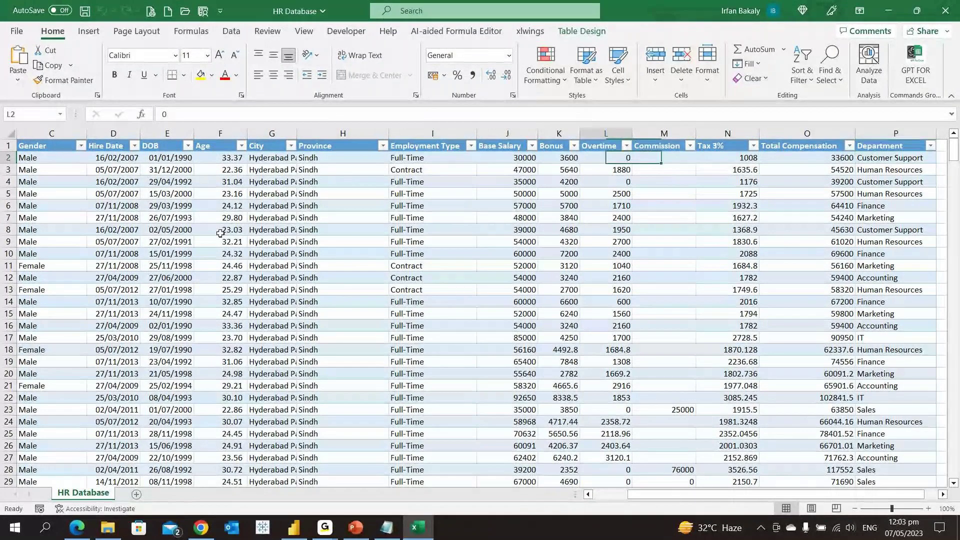
{"action": "key", "text": "ctrl+Down"}
{"action": "key", "text": "ctrl+Left"}
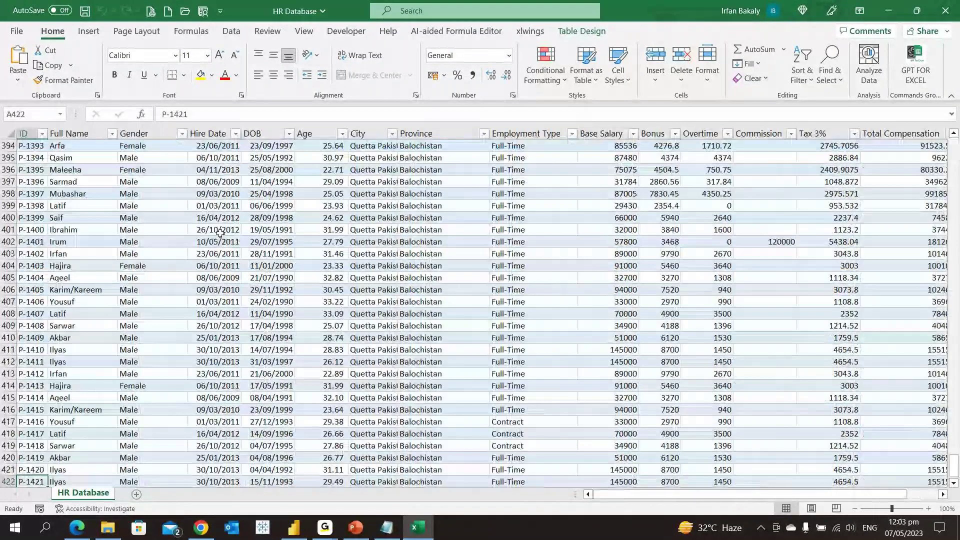
{"action": "scroll", "coordinate": [225, 230], "scroll_direction": "down", "scroll_amount": 1}
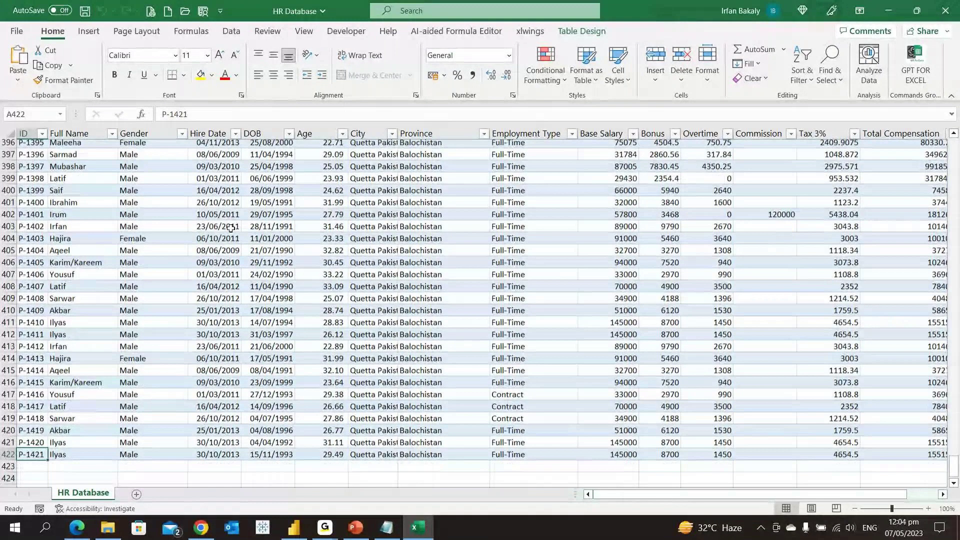
{"action": "scroll", "coordinate": [231, 229], "scroll_direction": "down", "scroll_amount": 1}
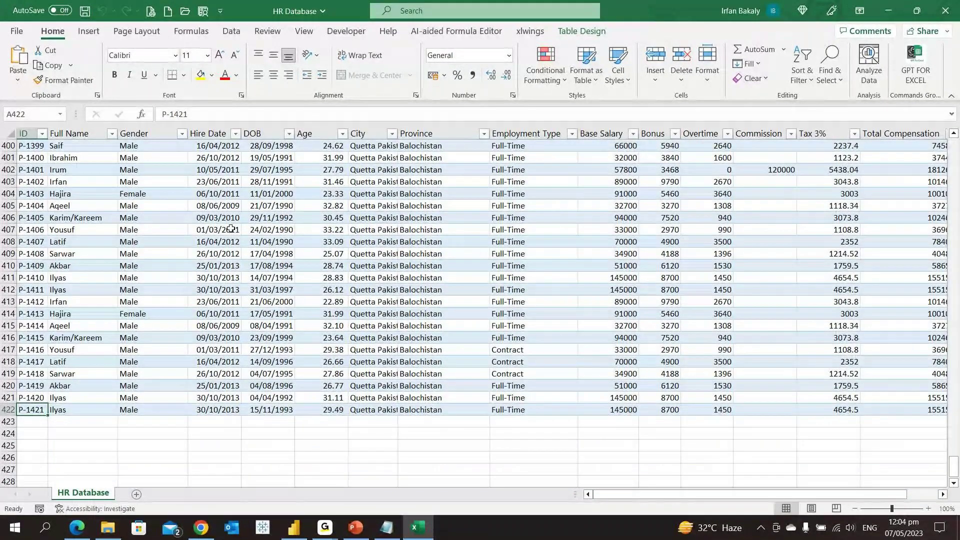
{"action": "key", "text": "ctrl+Home"}
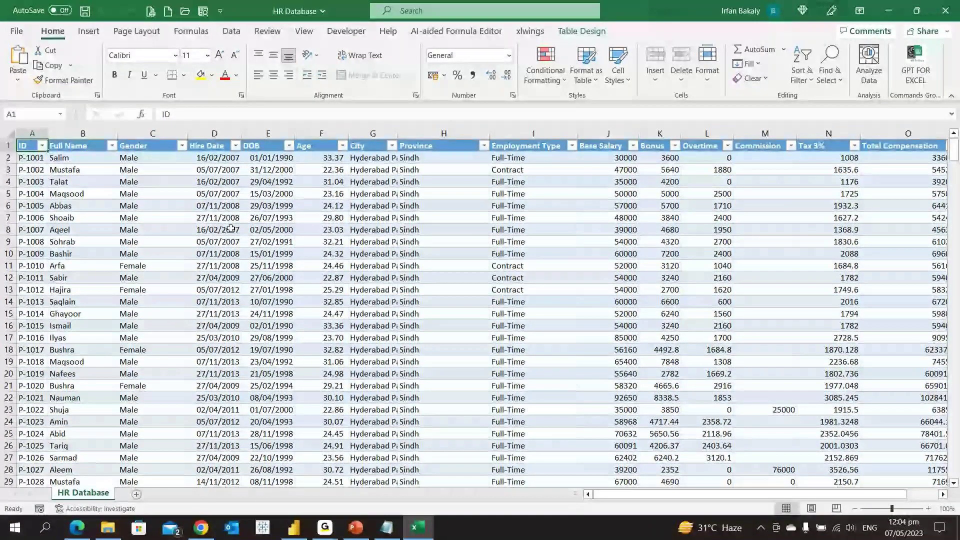
Switch to the blank report in Power BI Desktop and expand the Filters pane
{"action": "key", "text": "alt+Tab"}
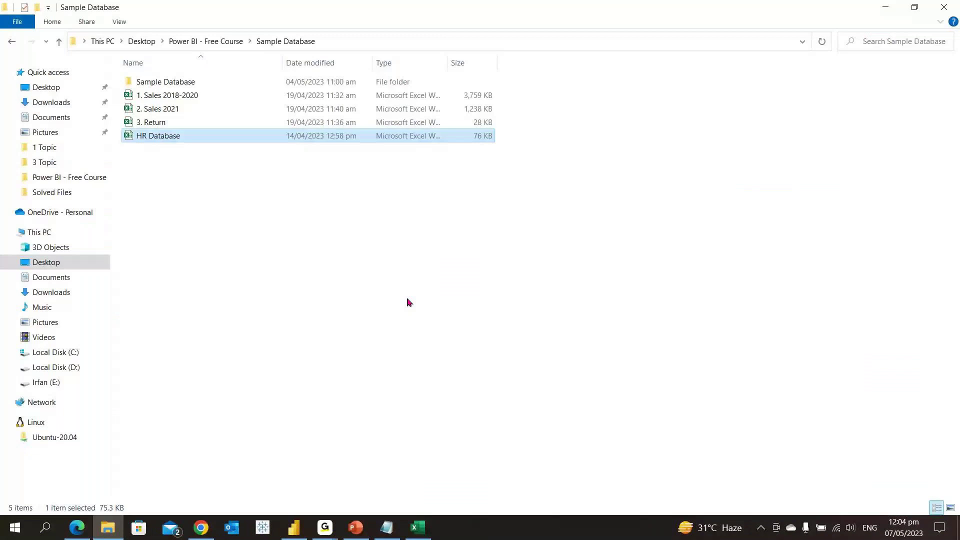
{"action": "key", "text": "alt+Tab"}
{"action": "key", "text": "alt+Tab"}
{"action": "key", "text": "alt+Tab"}
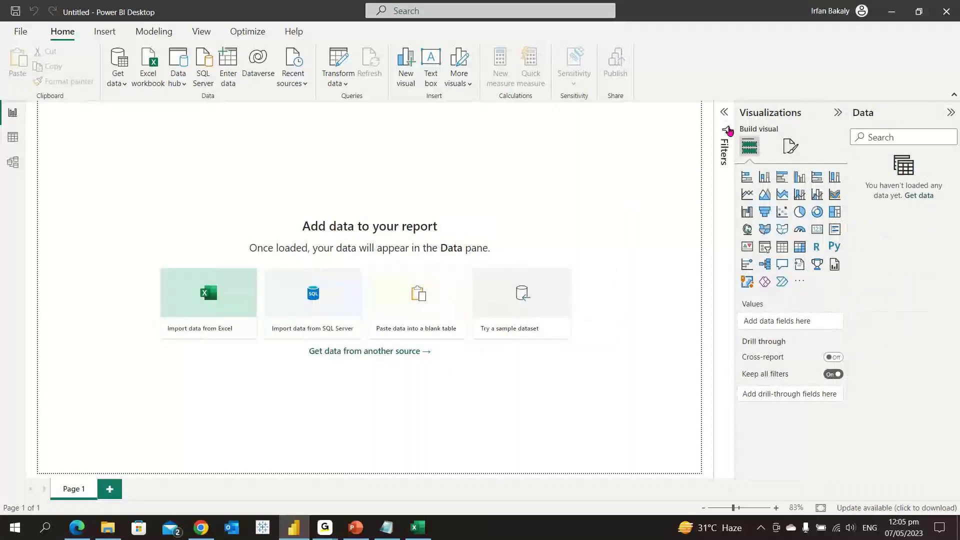
{"action": "left_click", "coordinate": [728, 131]}
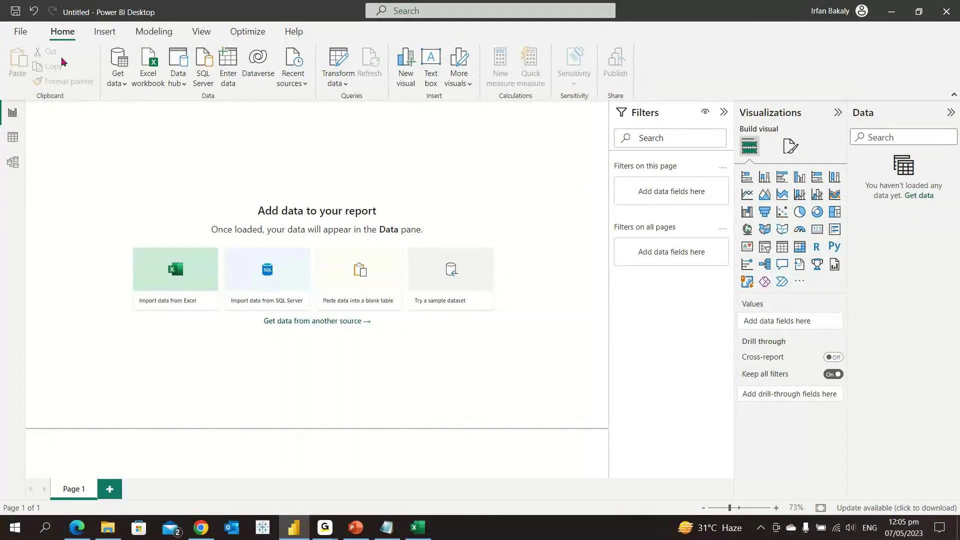
Look over the file commands, the Data view and the Model view, and return to the Report view
{"action": "left_click", "coordinate": [21, 33]}
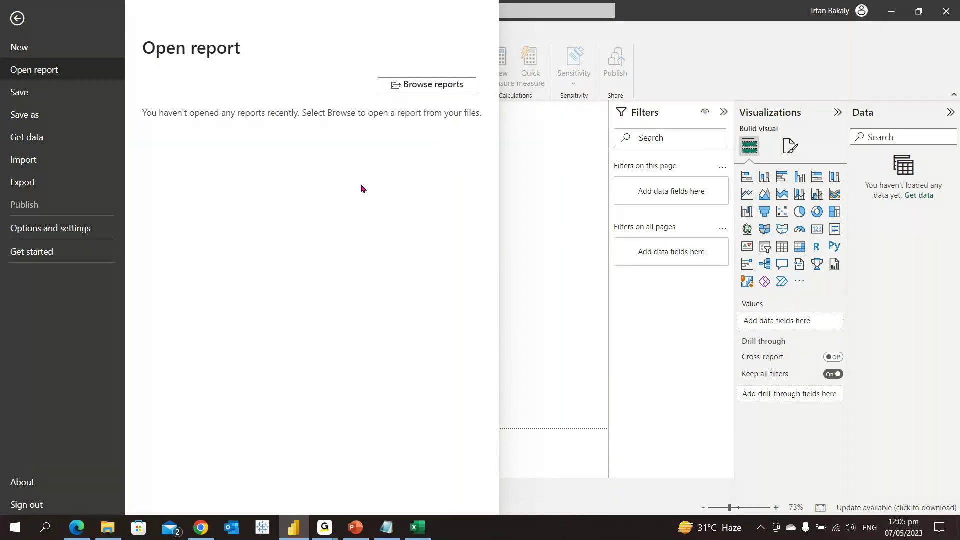
{"action": "key", "text": "Escape"}
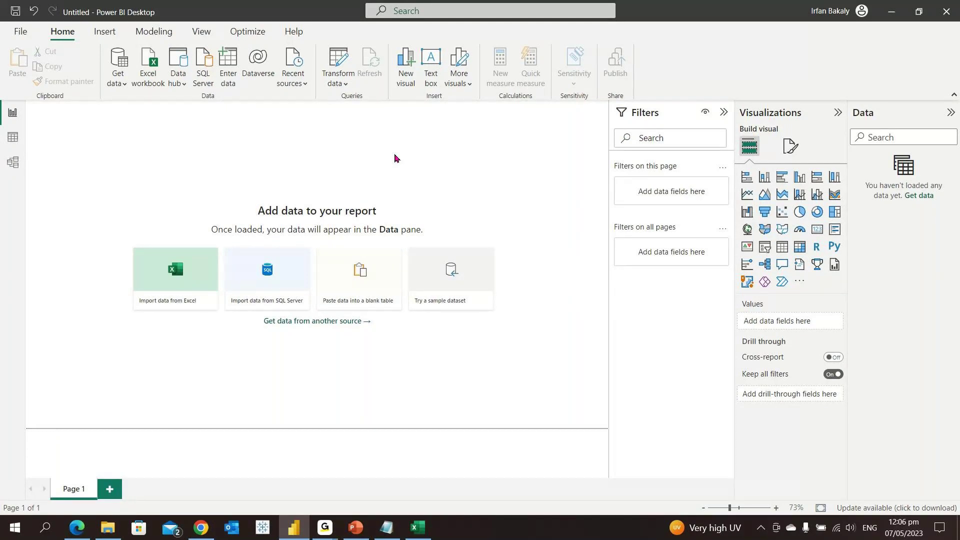
{"action": "left_click", "coordinate": [13, 139]}
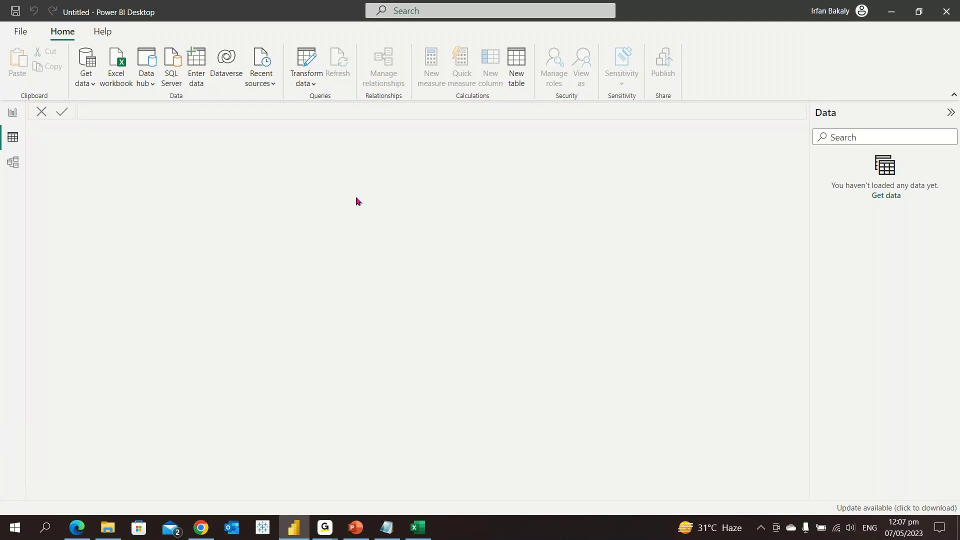
{"action": "left_click", "coordinate": [12, 166]}
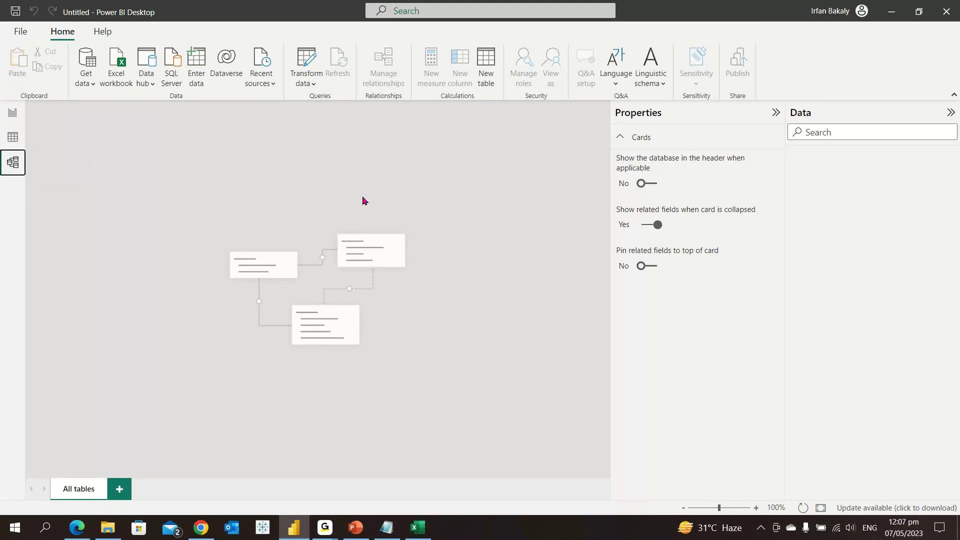
{"action": "left_click", "coordinate": [13, 112]}
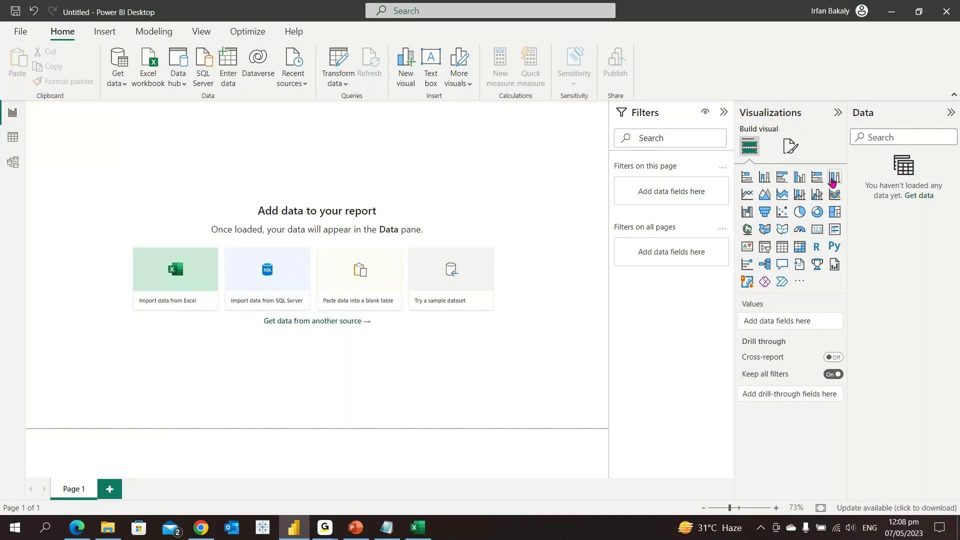
Get the Text Filter visual by Microsoft Corporation from the online visuals gallery and add it to the report
{"action": "left_click", "coordinate": [800, 283]}
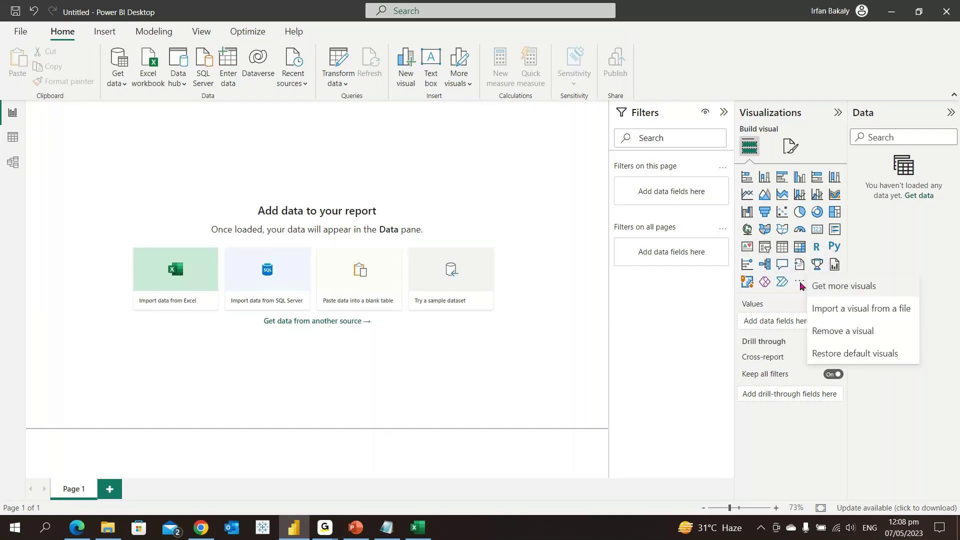
{"action": "left_click", "coordinate": [896, 294]}
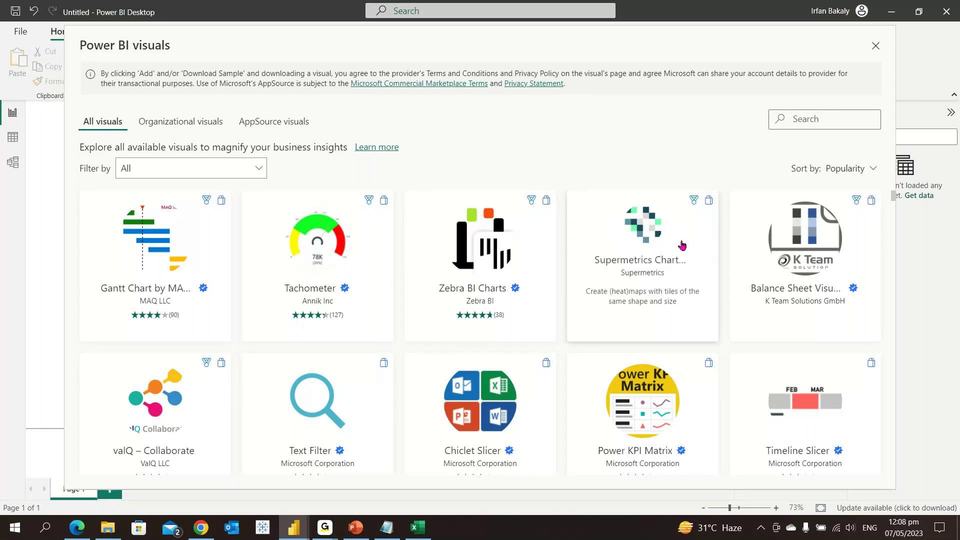
{"action": "scroll", "coordinate": [685, 250], "scroll_direction": "down", "scroll_amount": 1}
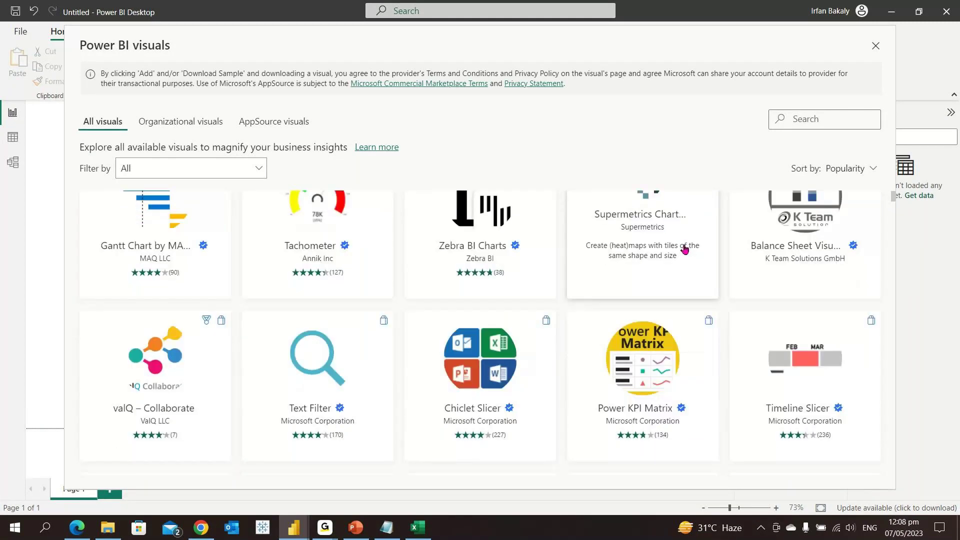
{"action": "scroll", "coordinate": [338, 338], "scroll_direction": "down", "scroll_amount": 1}
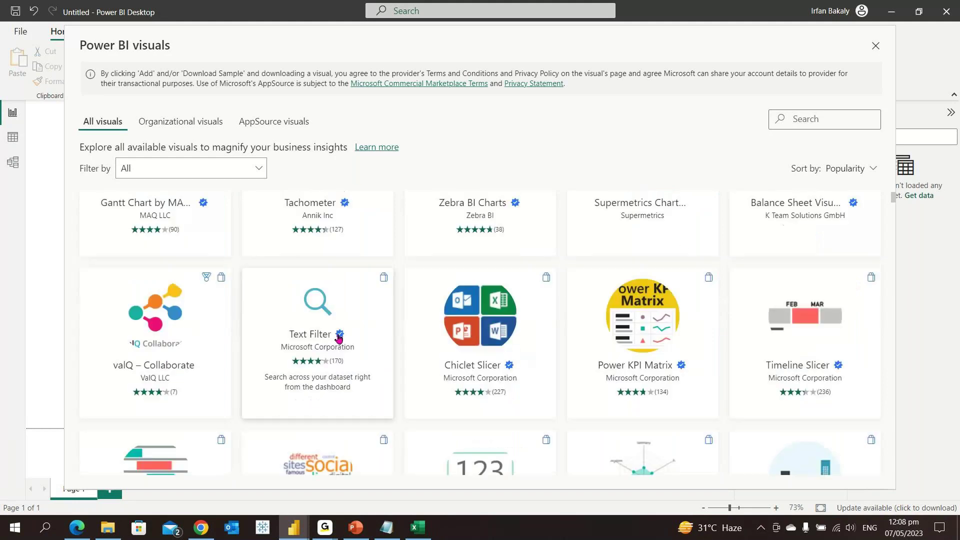
{"action": "left_click", "coordinate": [327, 300]}
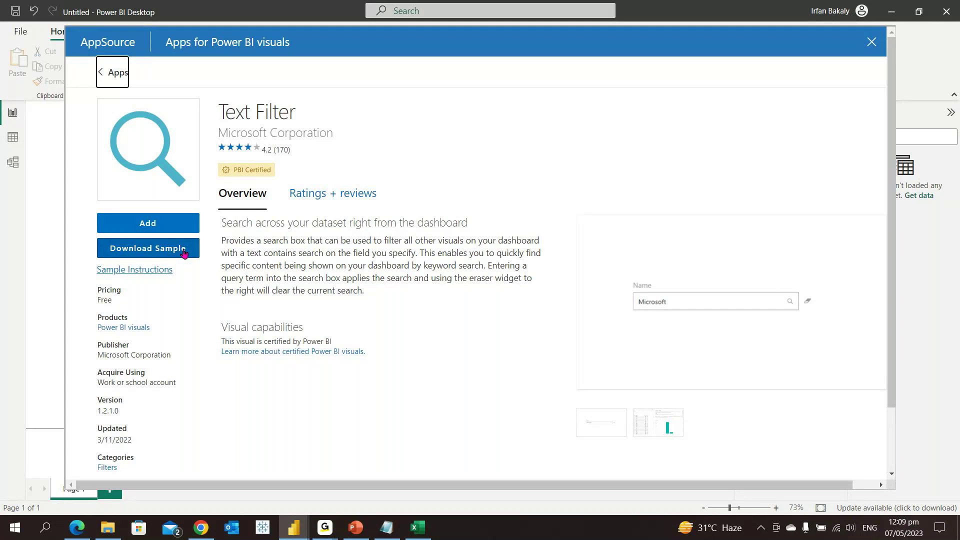
{"action": "left_click", "coordinate": [181, 229]}
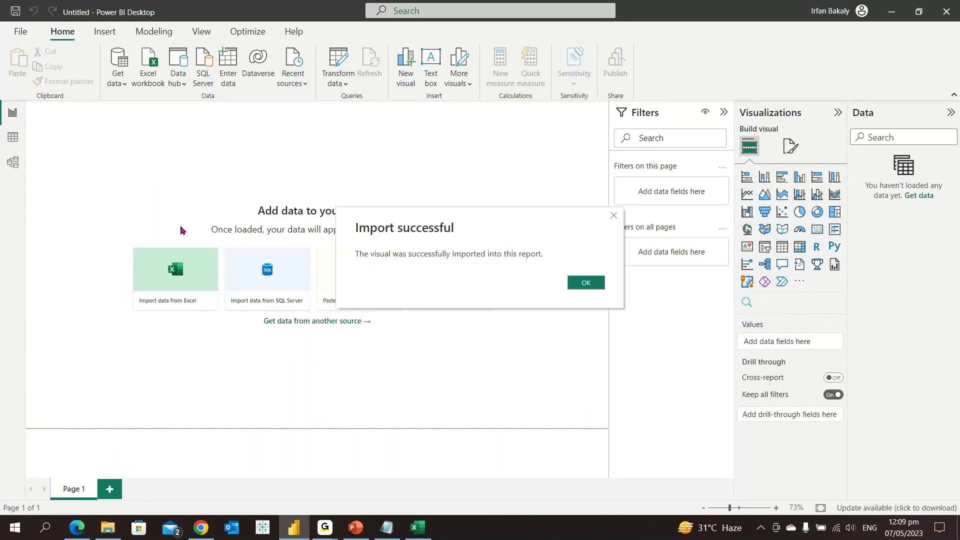
{"action": "left_click", "coordinate": [571, 282]}
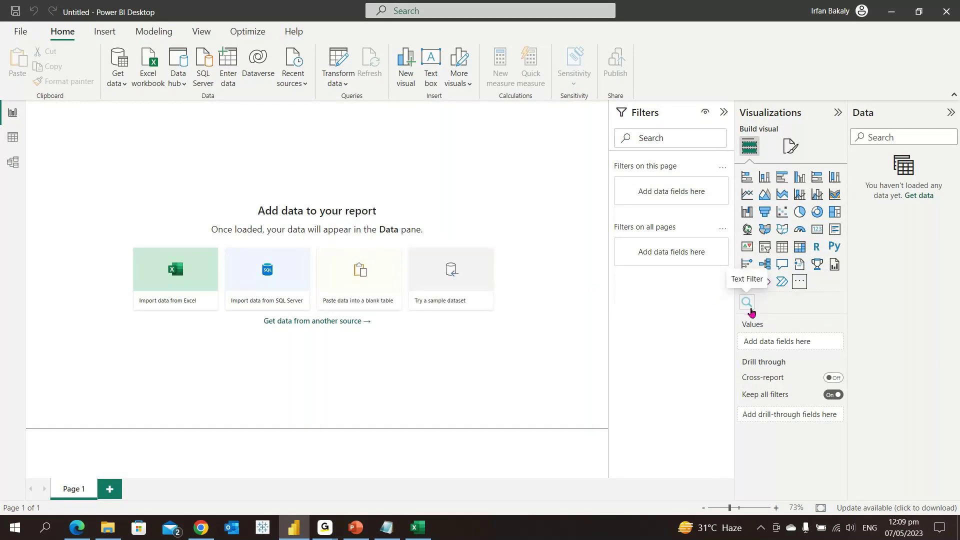
{"action": "left_click", "coordinate": [799, 284]}
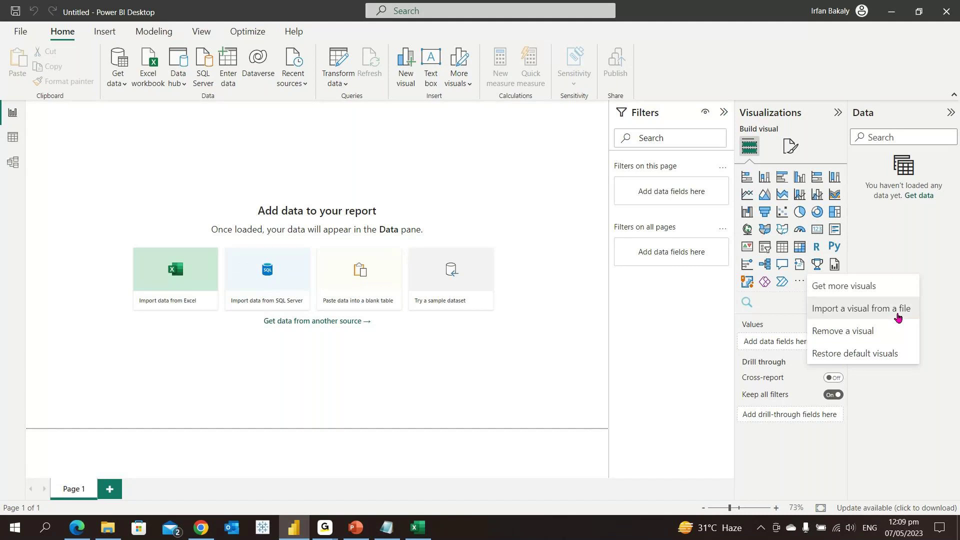
{"action": "left_click", "coordinate": [898, 317]}
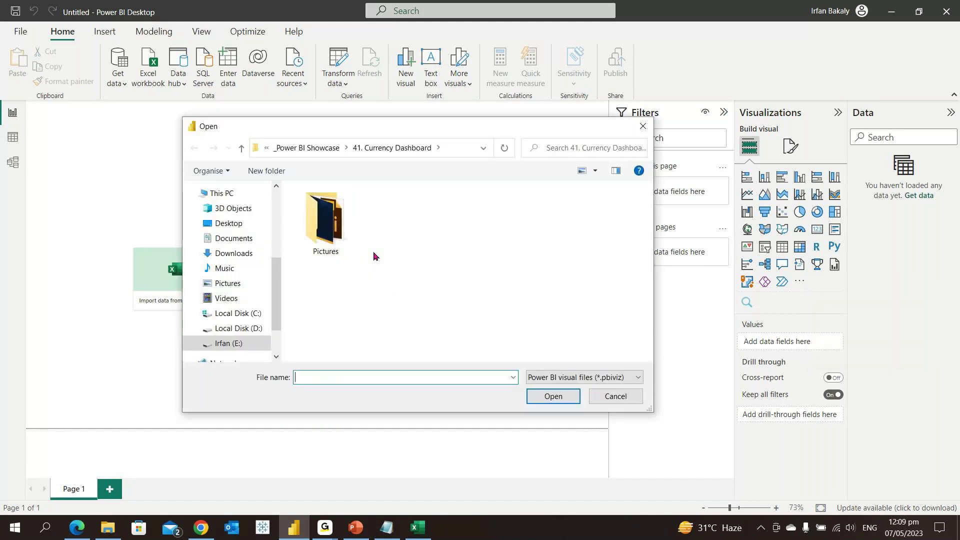
{"action": "left_click", "coordinate": [613, 397]}
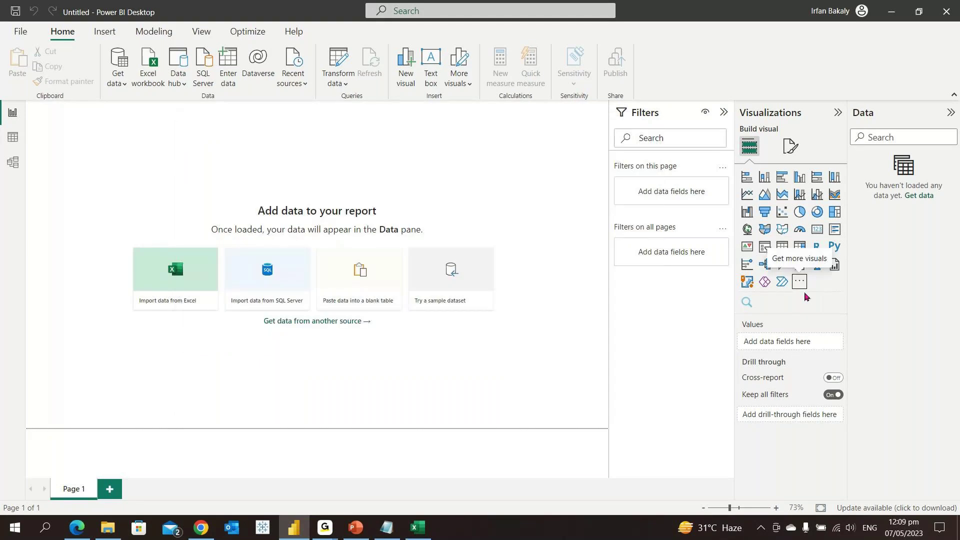
Remove the imported Text Filter visual from the report
{"action": "left_click", "coordinate": [802, 283]}
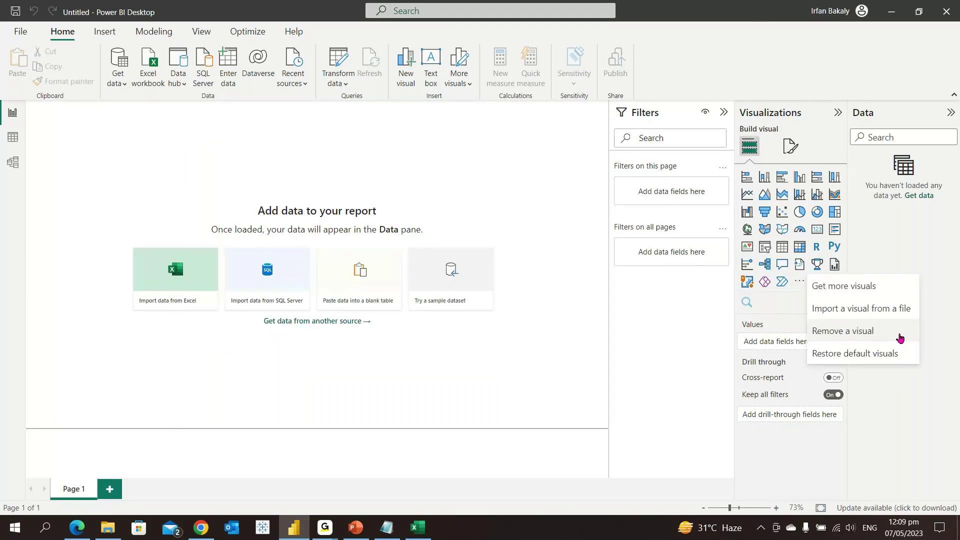
{"action": "left_click", "coordinate": [857, 335]}
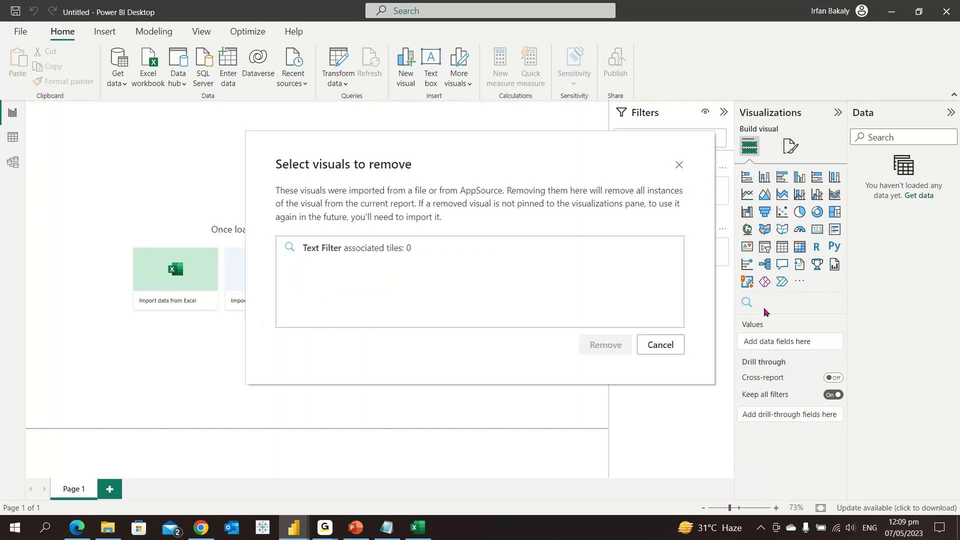
{"action": "left_click", "coordinate": [369, 251]}
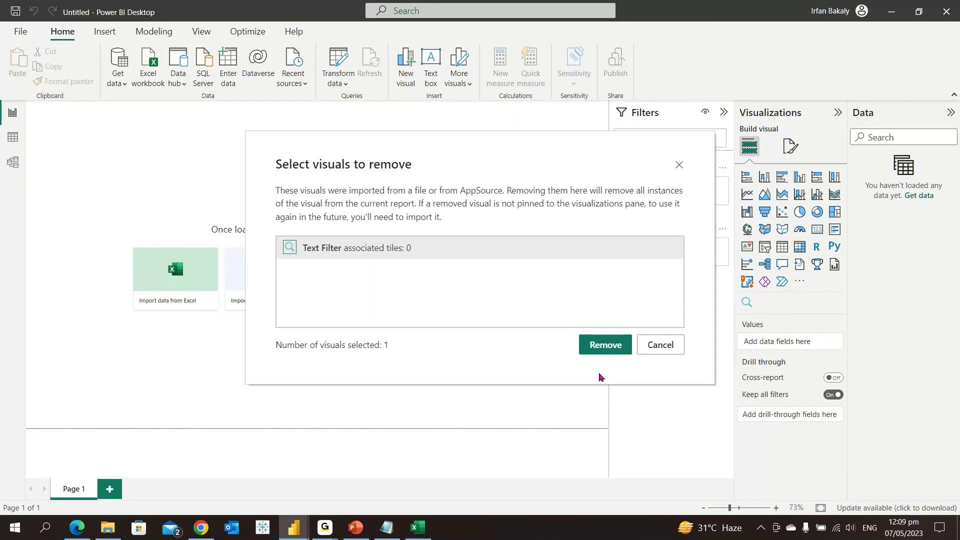
{"action": "left_click", "coordinate": [605, 345]}
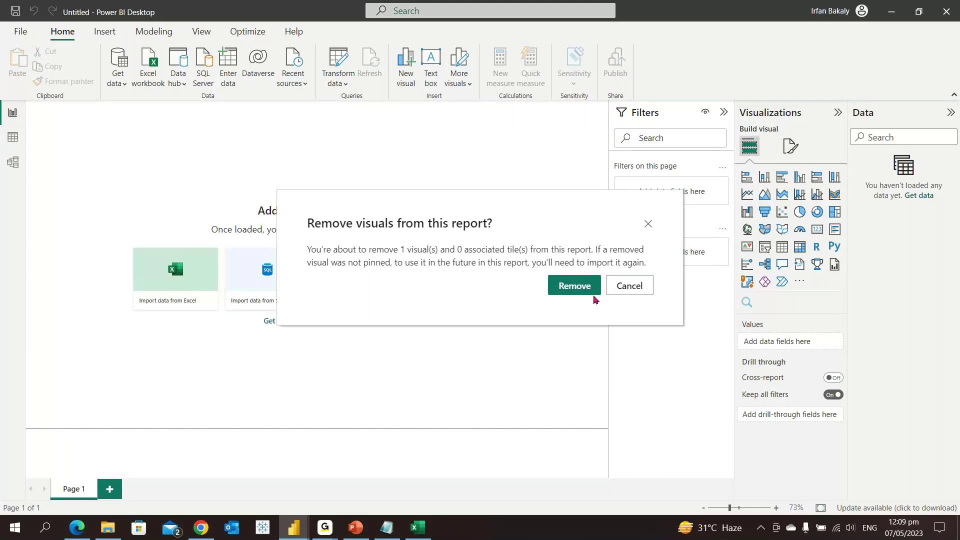
{"action": "left_click", "coordinate": [575, 285]}
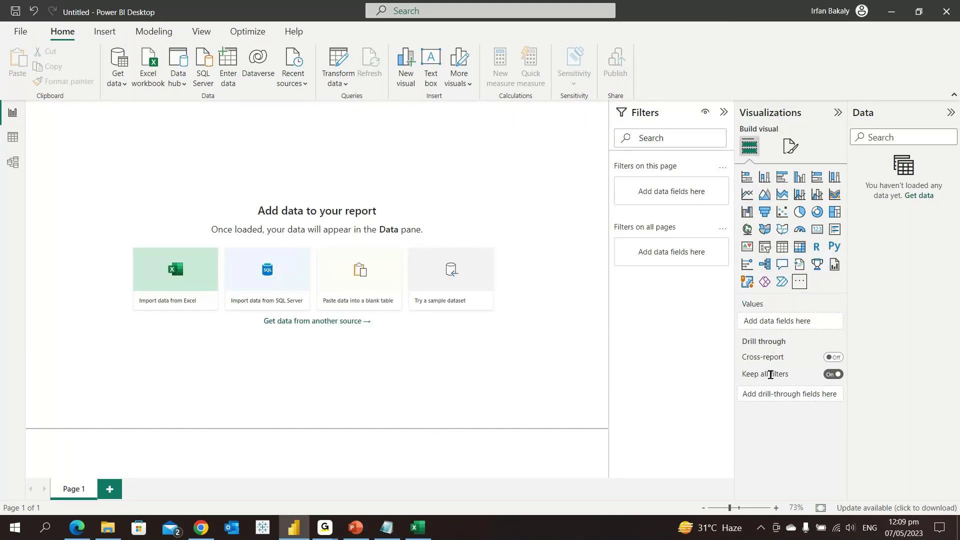
Rename the report page as HR Dashboard in its page formatting settings
{"action": "left_click", "coordinate": [789, 155]}
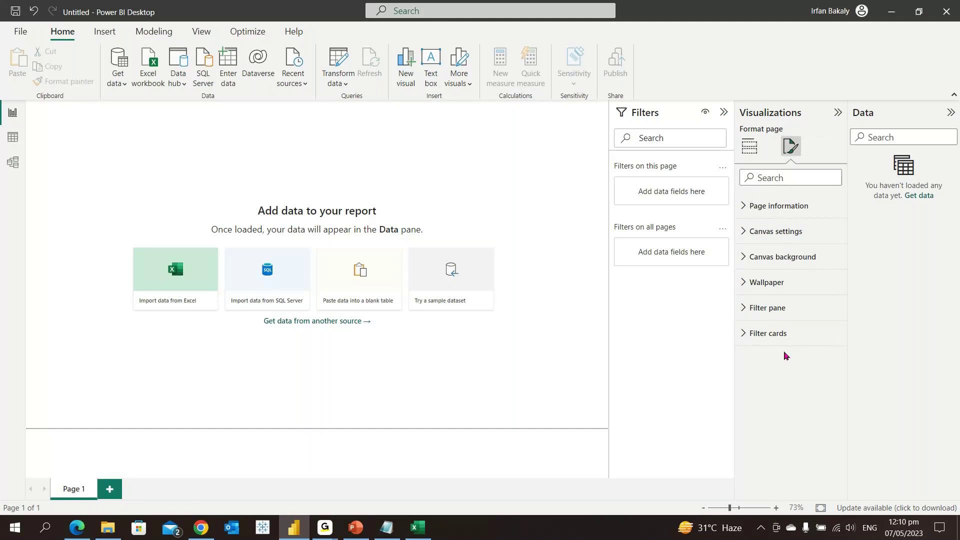
{"action": "left_click", "coordinate": [748, 153]}
{"action": "left_click", "coordinate": [790, 152]}
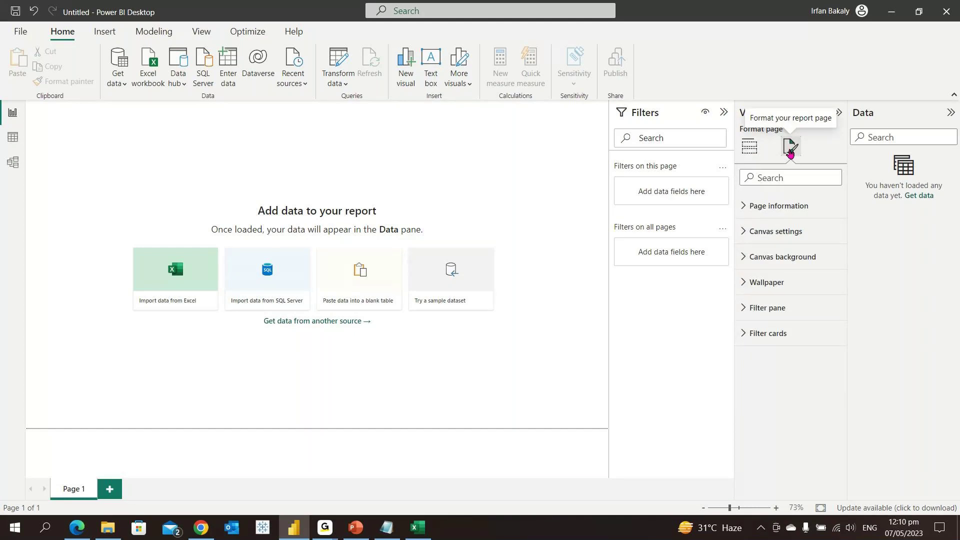
{"action": "left_click", "coordinate": [794, 207]}
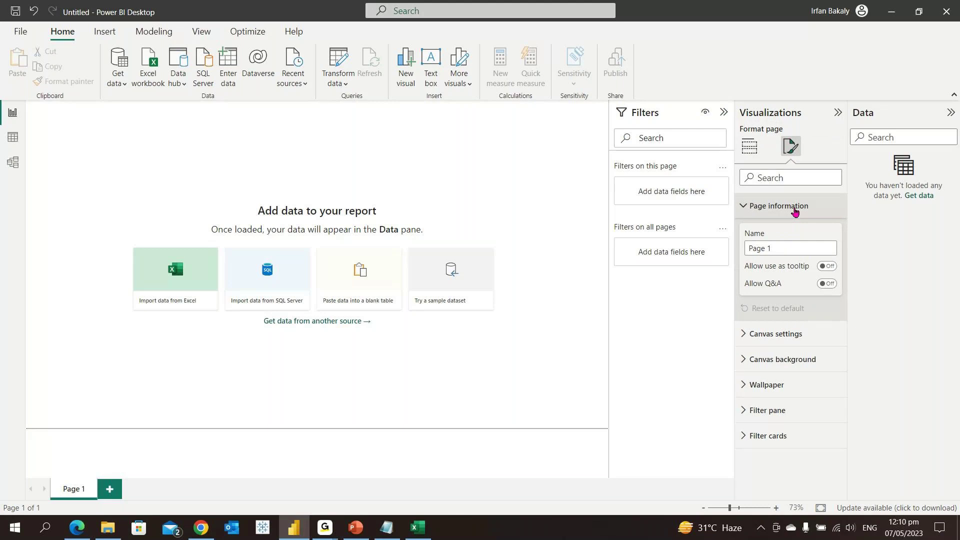
{"action": "left_click", "coordinate": [812, 249]}
{"action": "type", "text": "HR Dashboa"}
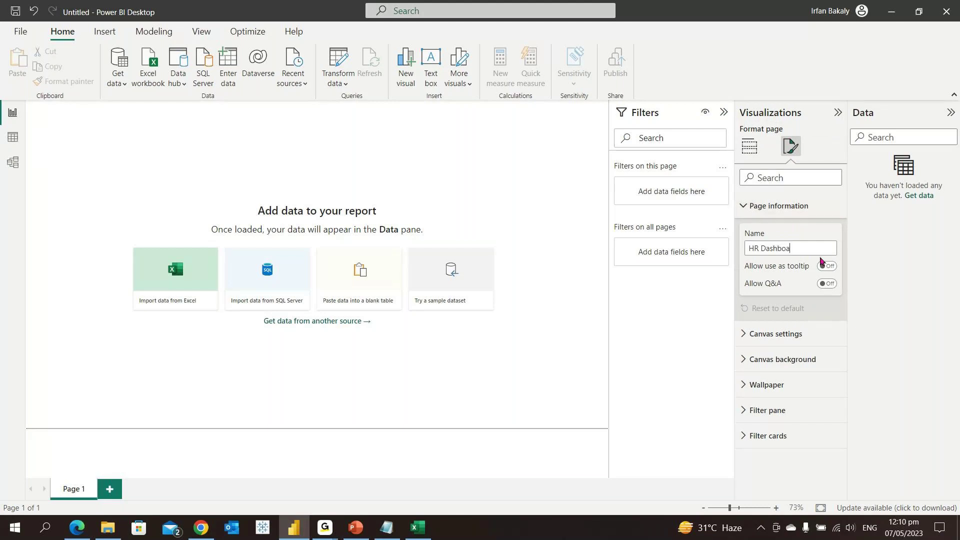
{"action": "type", "text": "rd"}
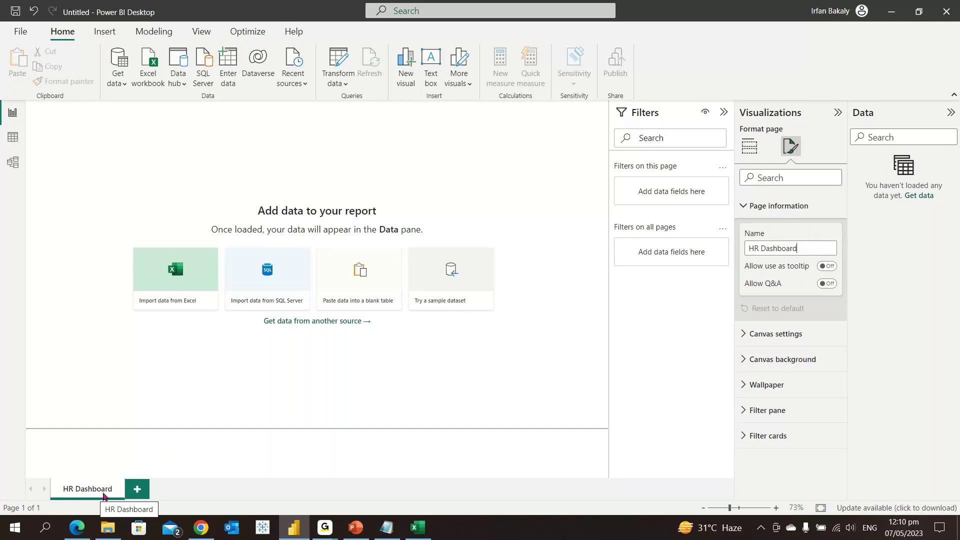
Add a second report page, hide it, and collapse its page information settings
{"action": "left_click", "coordinate": [137, 493]}
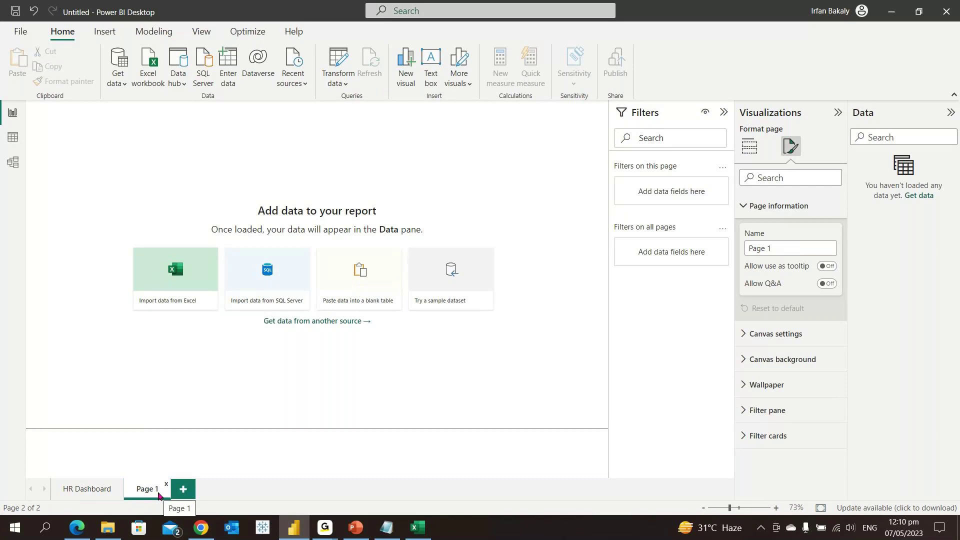
{"action": "right_click", "coordinate": [159, 489]}
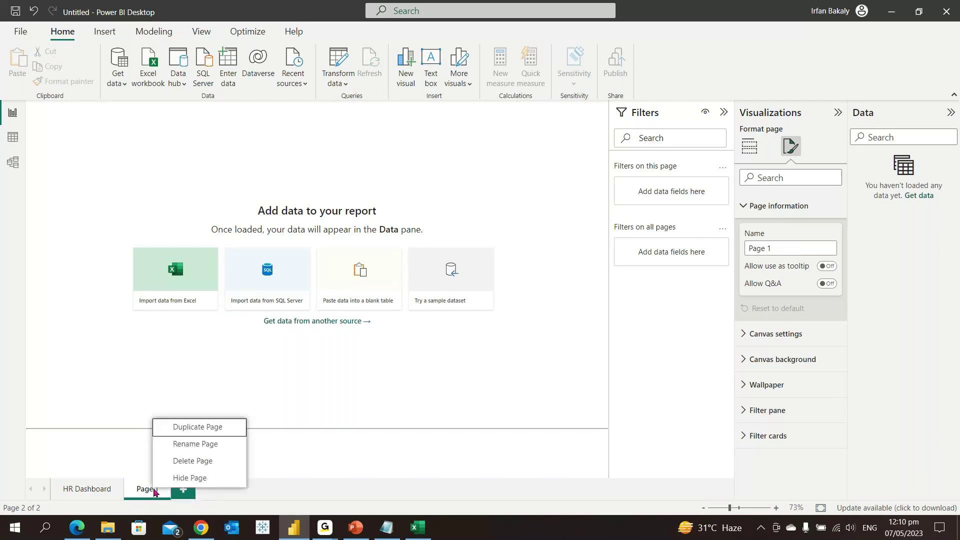
{"action": "left_click", "coordinate": [205, 479]}
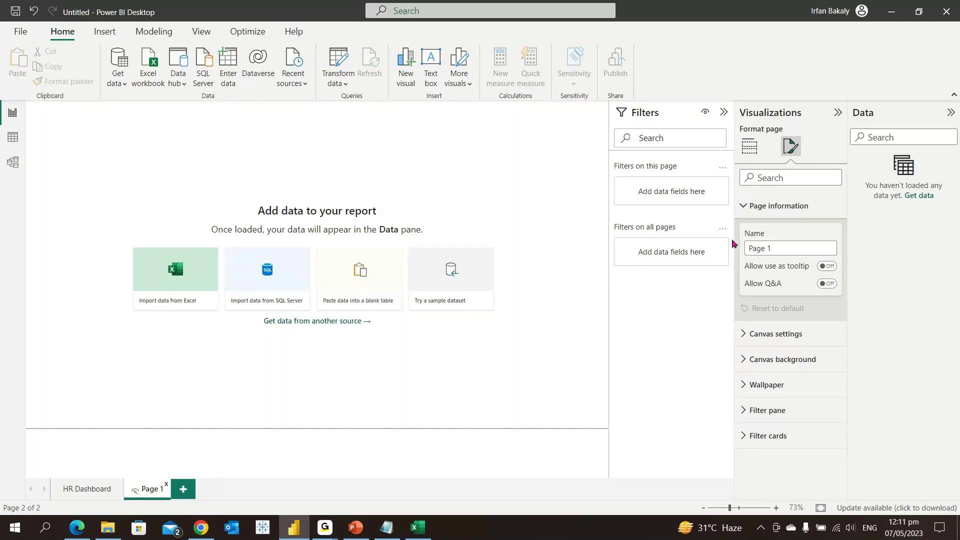
{"action": "left_click", "coordinate": [757, 210]}
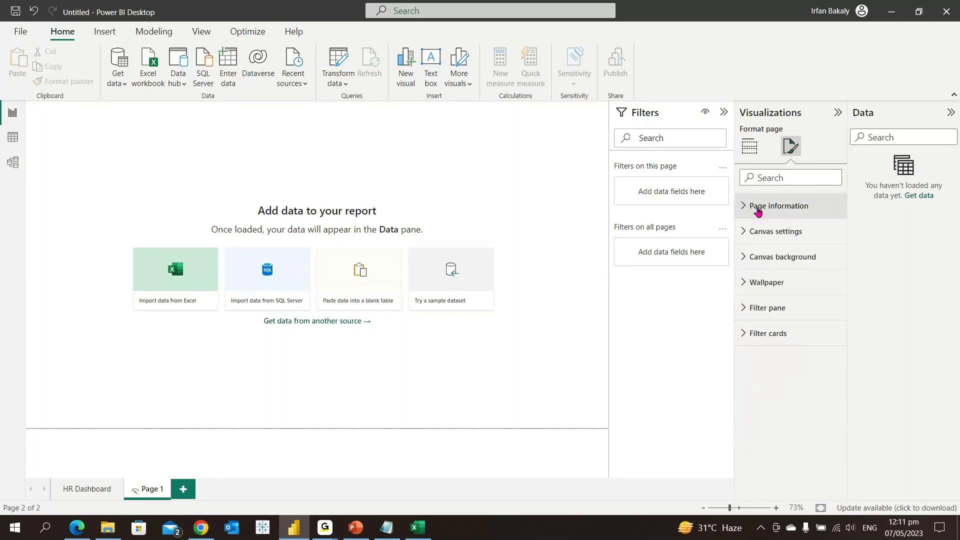
Try the Custom canvas type on the new page and set it back to 16:9
{"action": "left_click", "coordinate": [778, 238]}
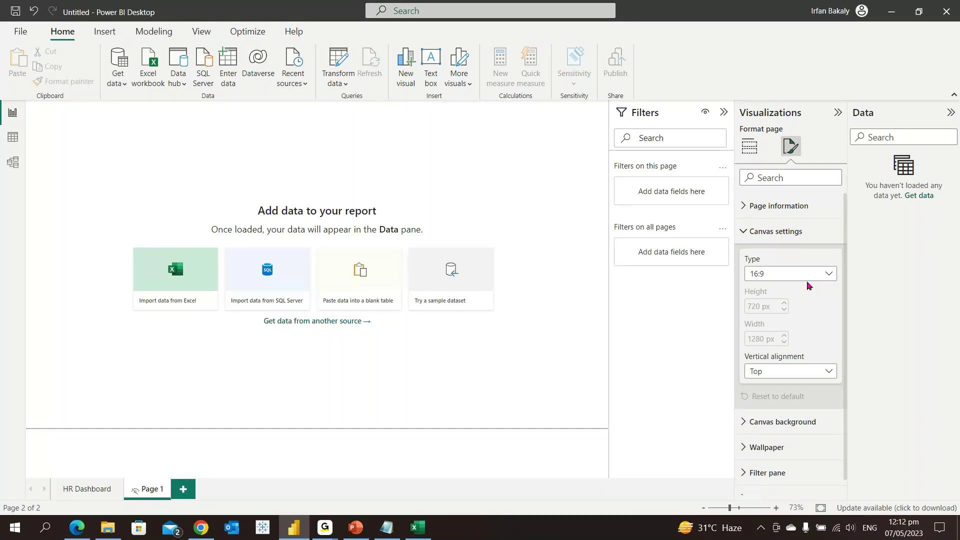
{"action": "left_click", "coordinate": [809, 274]}
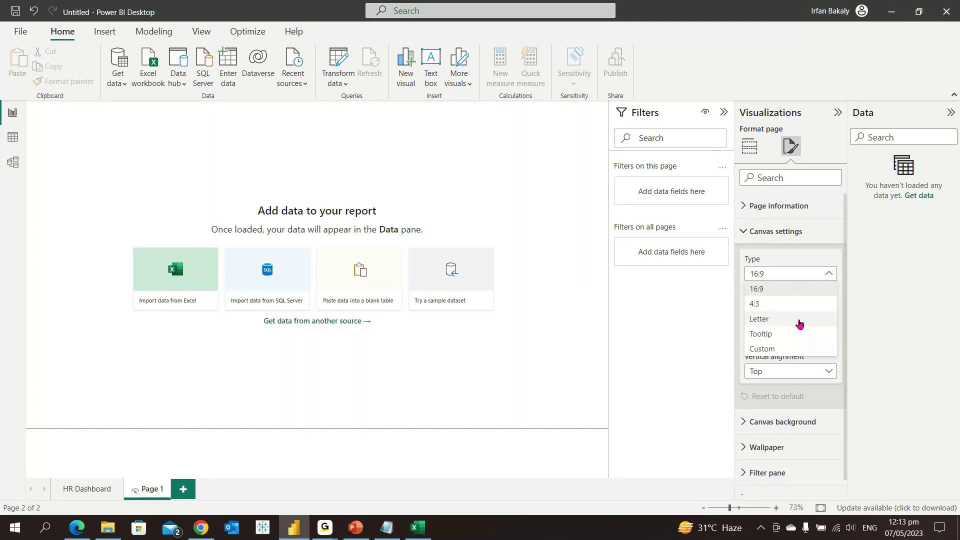
{"action": "left_click", "coordinate": [793, 350]}
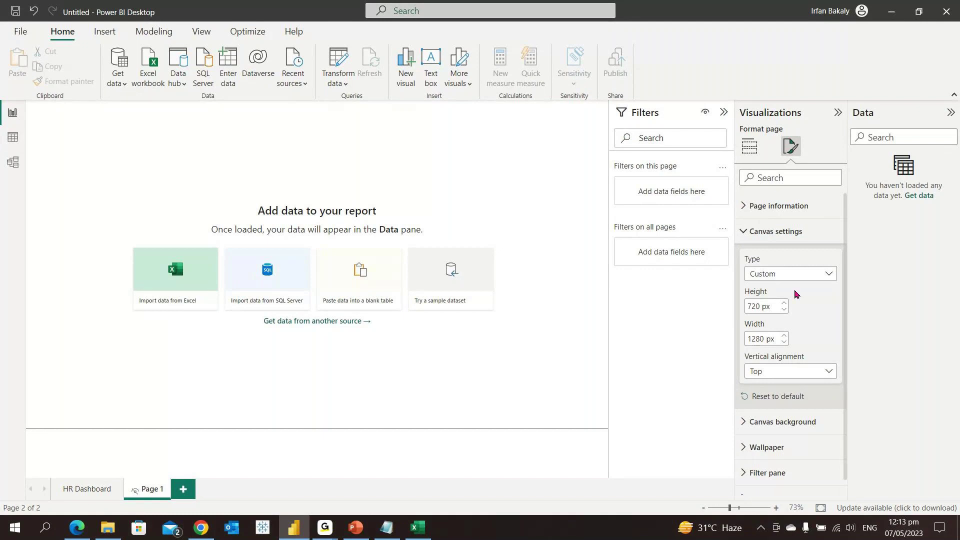
{"action": "left_click", "coordinate": [808, 275]}
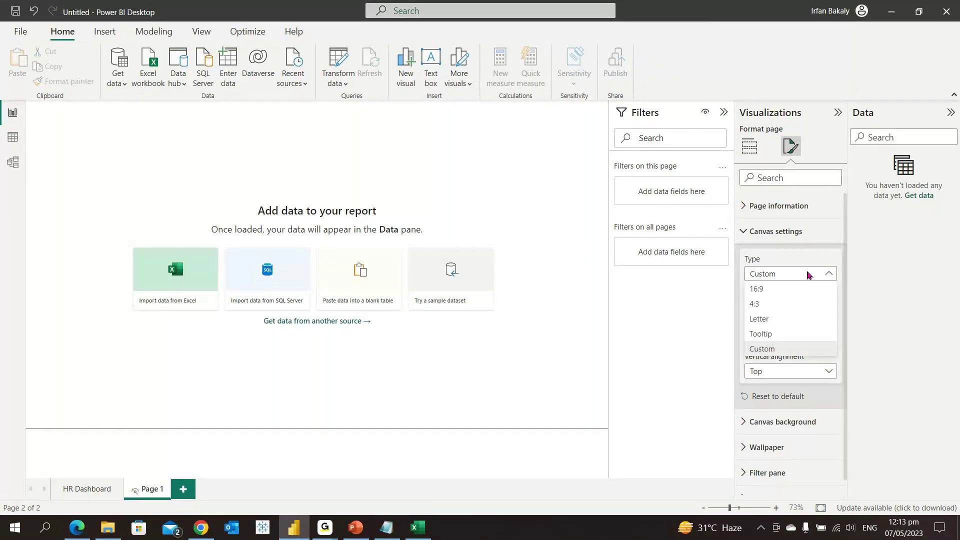
{"action": "left_click", "coordinate": [800, 289]}
{"action": "left_click", "coordinate": [755, 232]}
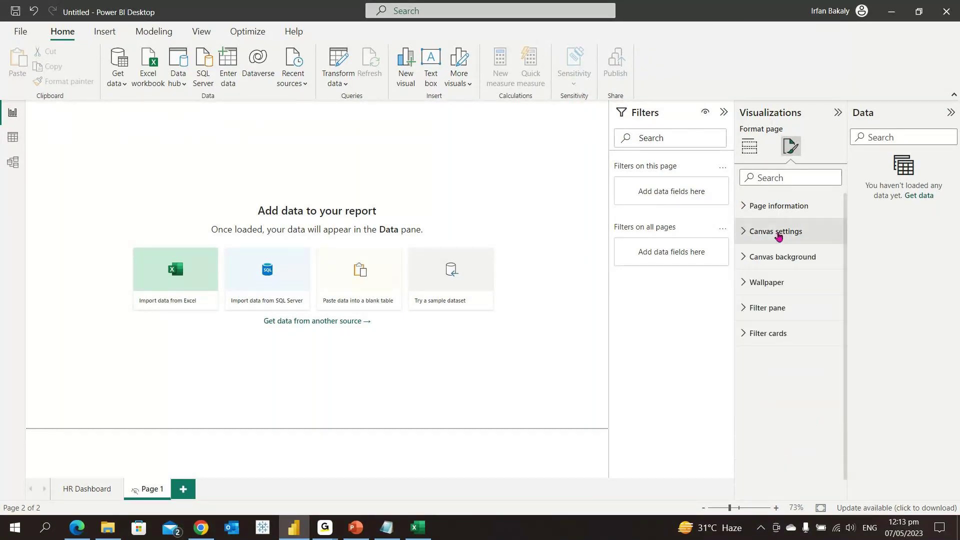
Expand the canvas background settings and look at the backgrounds of the Learning & Development and Financial dashboards in Chrome
{"action": "left_click", "coordinate": [789, 266]}
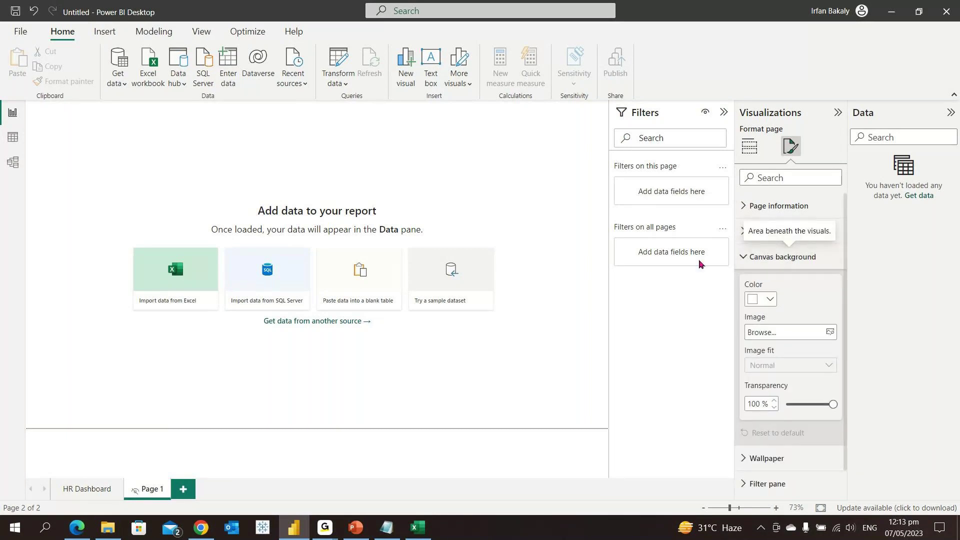
{"action": "key", "text": "alt+Tab"}
{"action": "key", "text": "alt+Tab"}
{"action": "key", "text": "alt+Tab"}
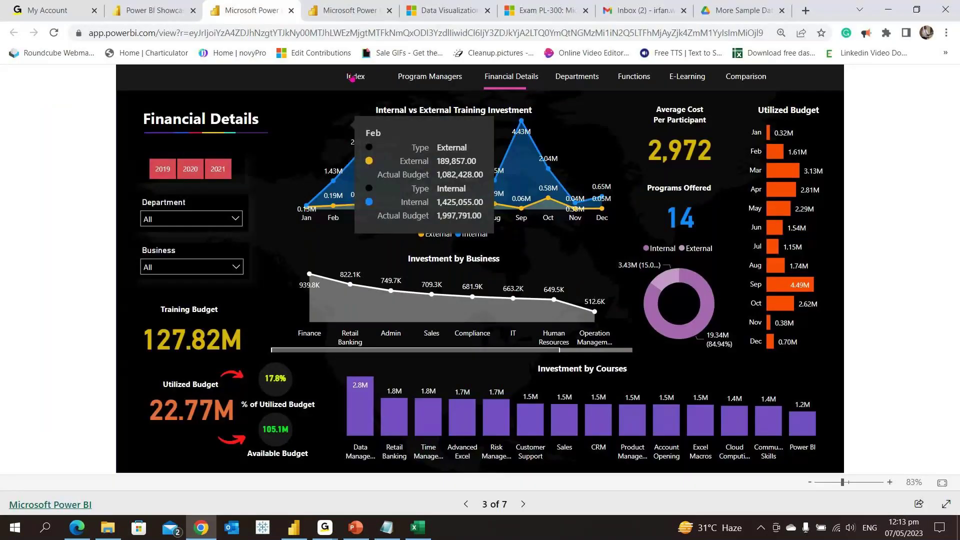
{"action": "left_click", "coordinate": [353, 77]}
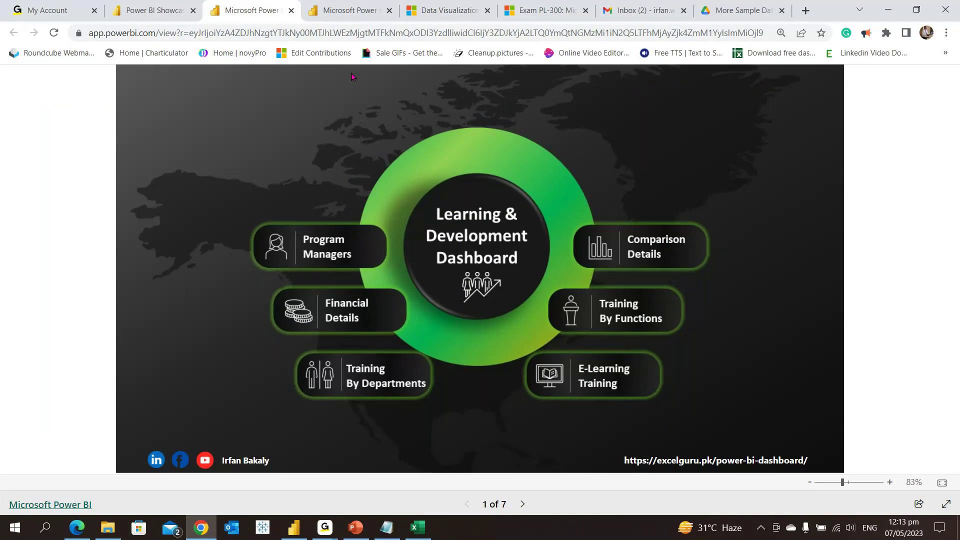
{"action": "key", "text": "ctrl+Tab"}
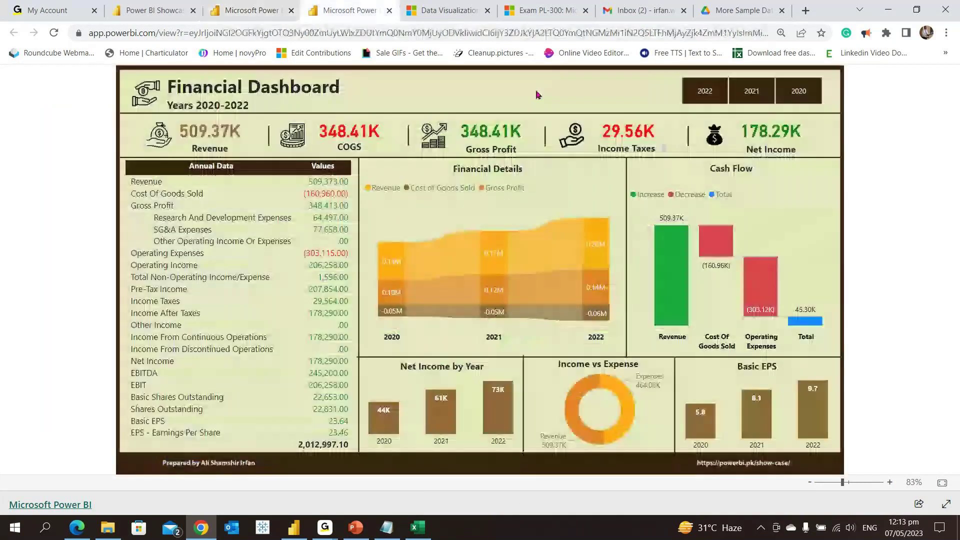
{"action": "left_click", "coordinate": [279, 19]}
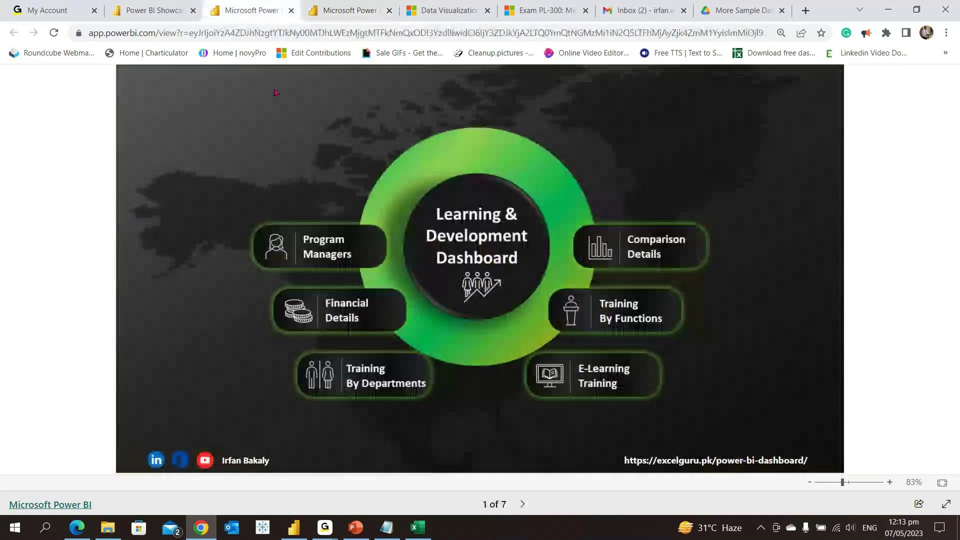
Open freepik.com in a new browser tab and search its assets for "dashboard"
{"action": "left_click", "coordinate": [806, 11]}
{"action": "type", "text": "freepik.com"}
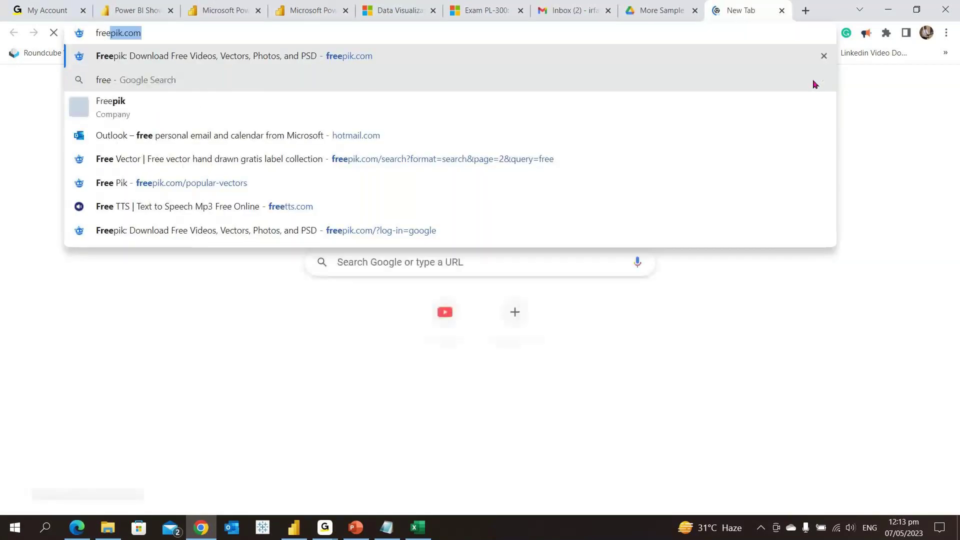
{"action": "key", "text": "Return"}
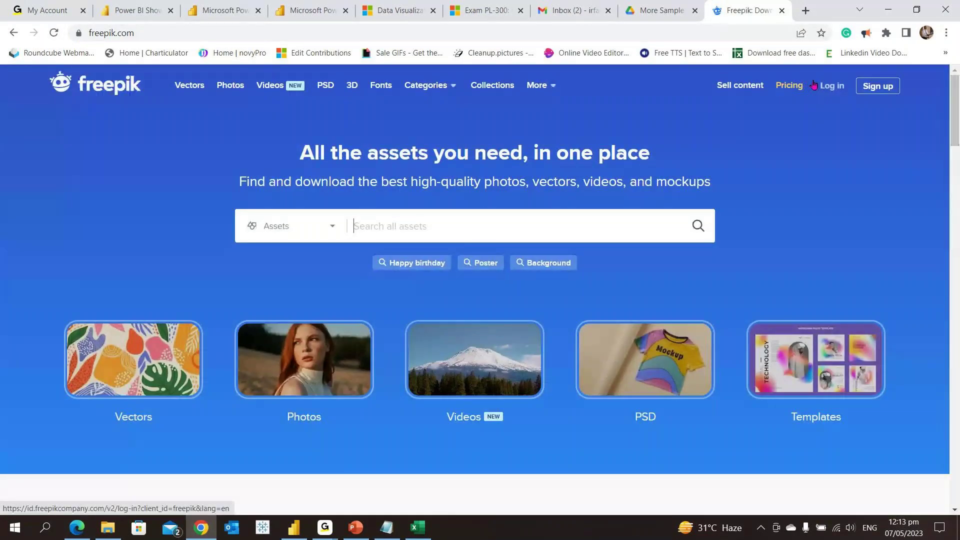
{"action": "left_click", "coordinate": [534, 228]}
{"action": "type", "text": "dashboard"}
{"action": "key", "text": "Return"}
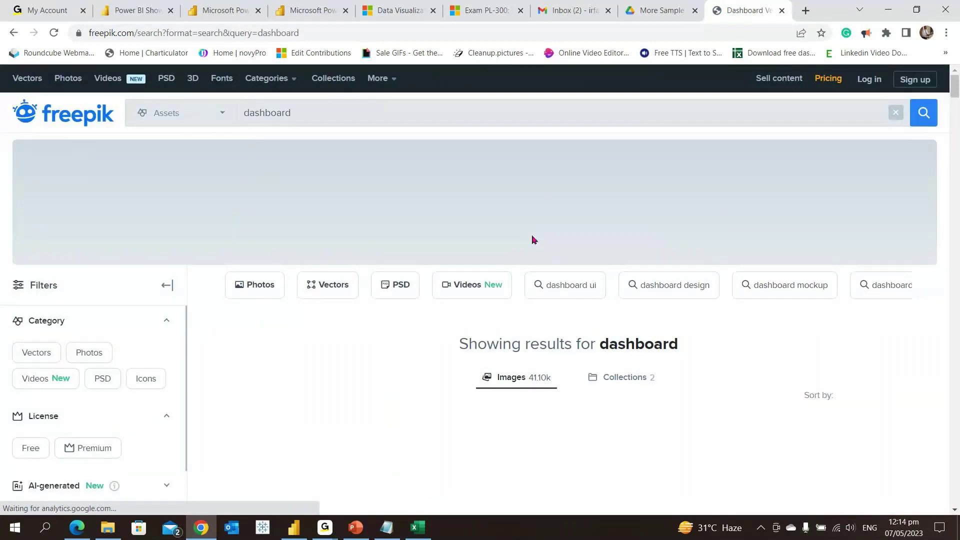
Browse the dashboard results, dismiss the video promotion and sign in to Freepik with the suggested Google account
{"action": "scroll", "coordinate": [533, 240], "scroll_direction": "down", "scroll_amount": 3}
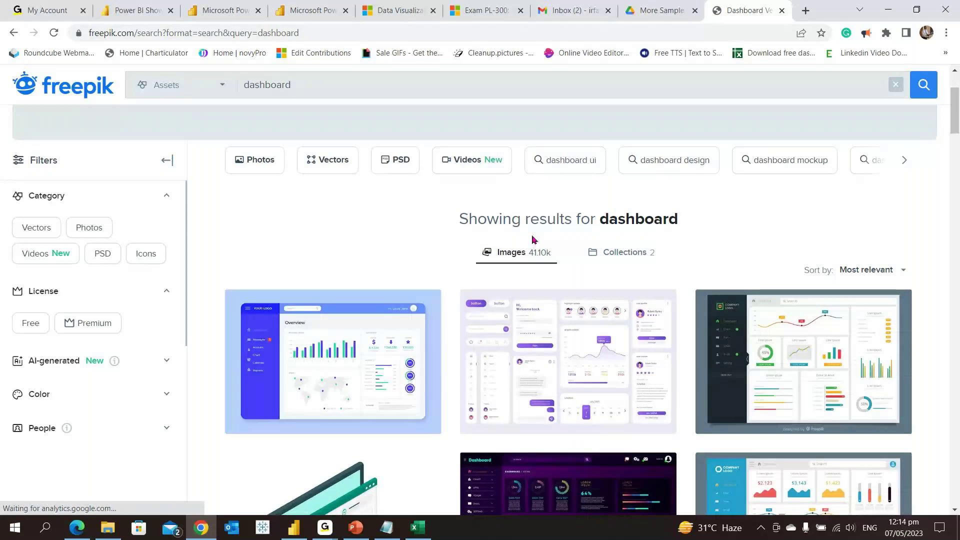
{"action": "scroll", "coordinate": [533, 240], "scroll_direction": "down", "scroll_amount": 3}
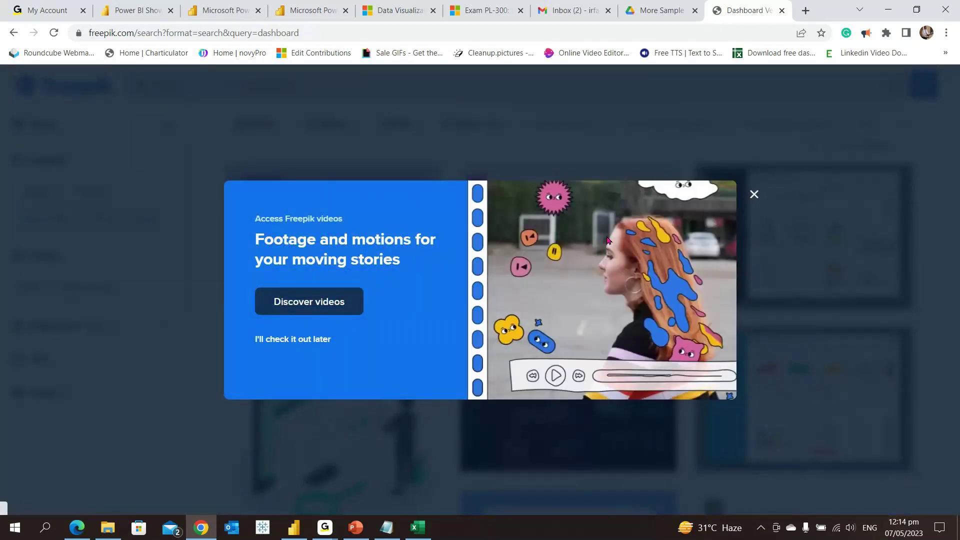
{"action": "left_click", "coordinate": [919, 204]}
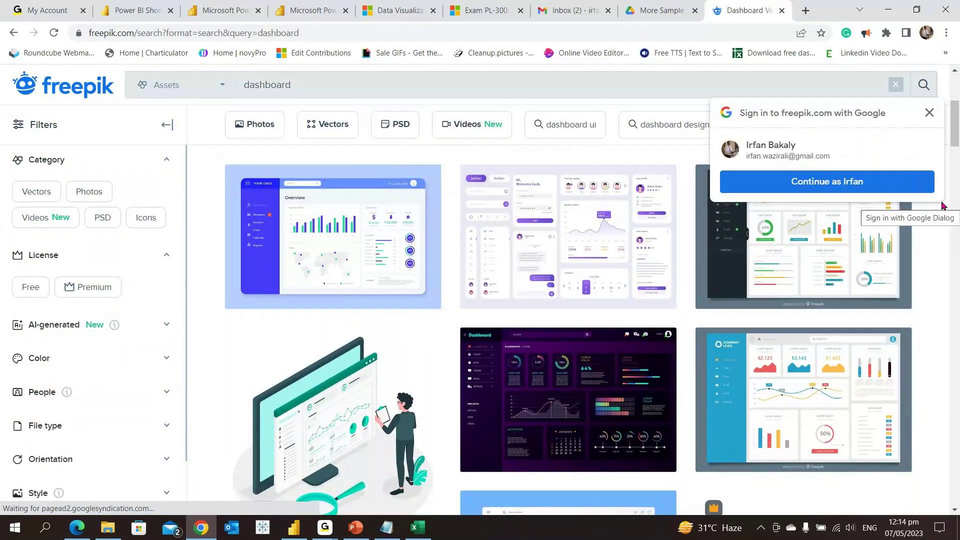
{"action": "left_click", "coordinate": [927, 190]}
{"action": "scroll", "coordinate": [942, 255], "scroll_direction": "down", "scroll_amount": 1}
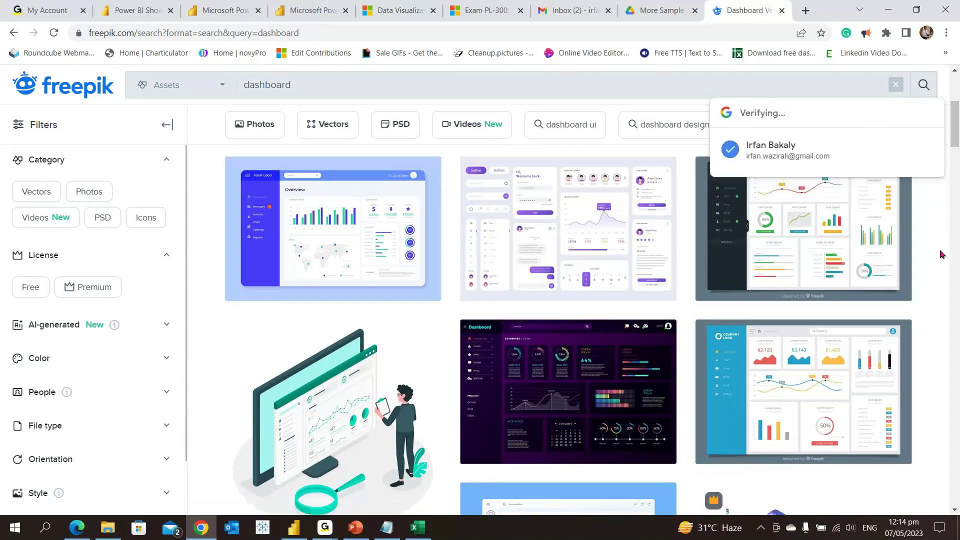
{"action": "scroll", "coordinate": [942, 254], "scroll_direction": "down", "scroll_amount": 1}
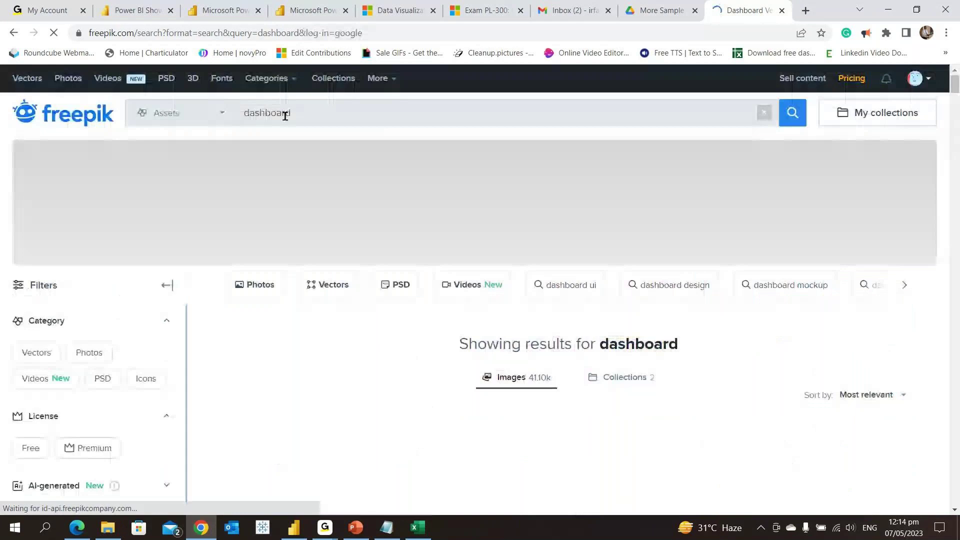
Search Freepik for "background" and browse through the image results
{"action": "double_click", "coordinate": [285, 116]}
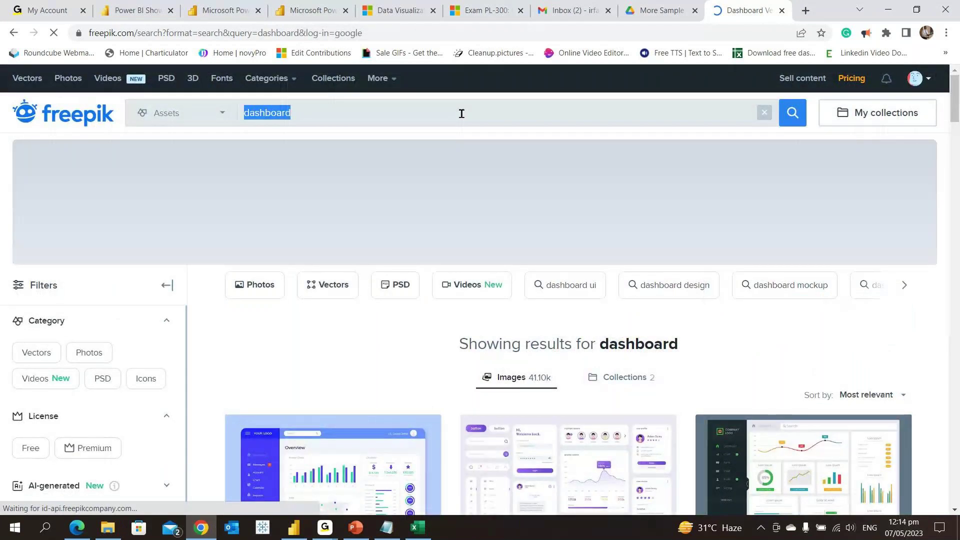
{"action": "type", "text": "ba"}
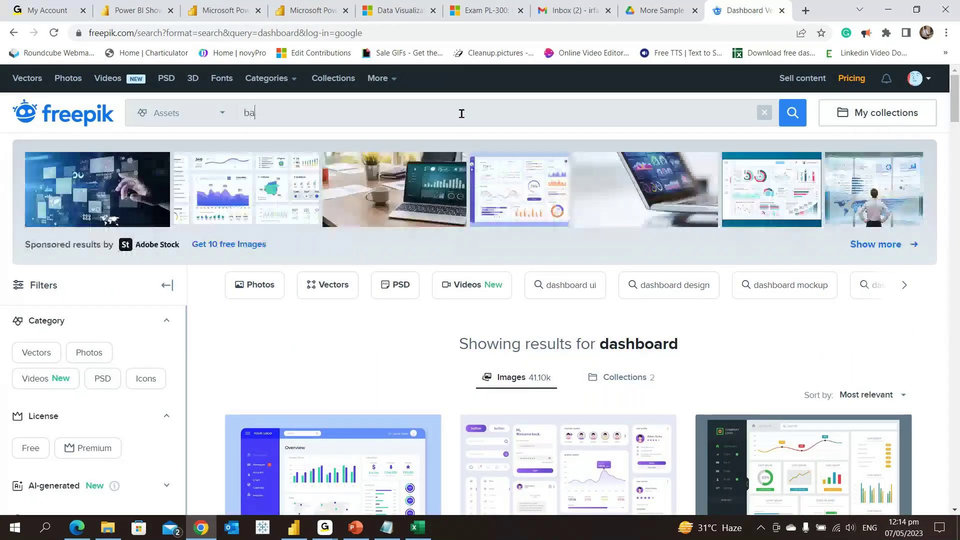
{"action": "type", "text": "ac"}
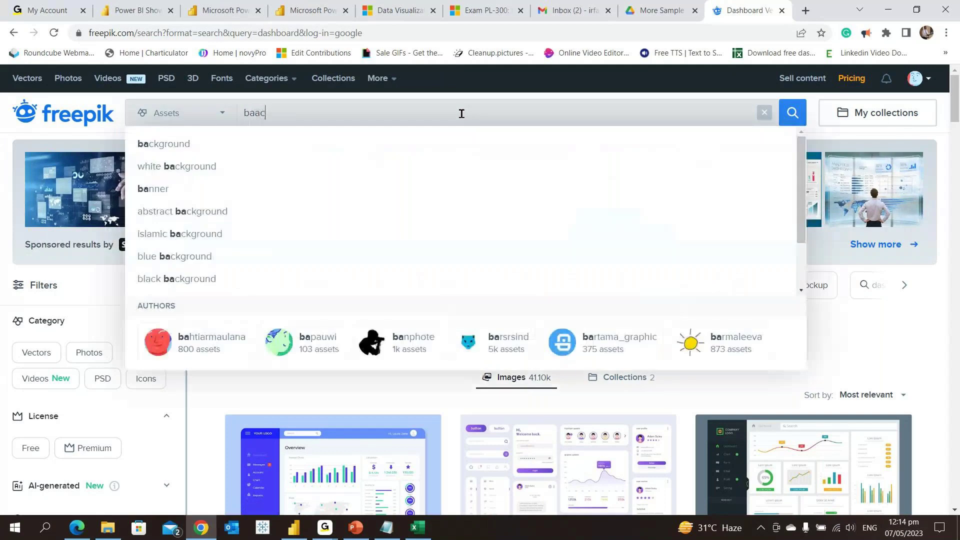
{"action": "key", "text": "BackSpace"}
{"action": "key", "text": "BackSpace"}
{"action": "type", "text": "ckground"}
{"action": "key", "text": "Return"}
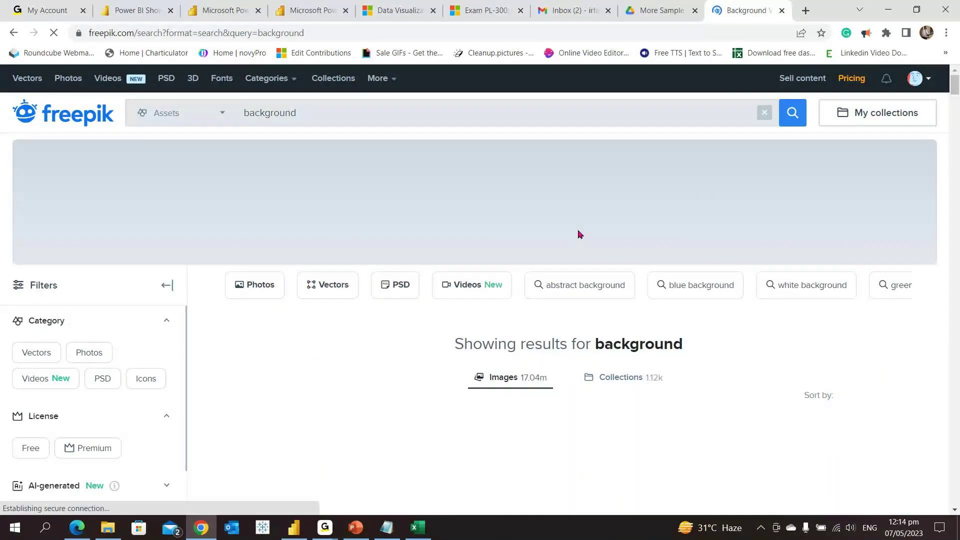
{"action": "scroll", "coordinate": [668, 243], "scroll_direction": "down", "scroll_amount": 3}
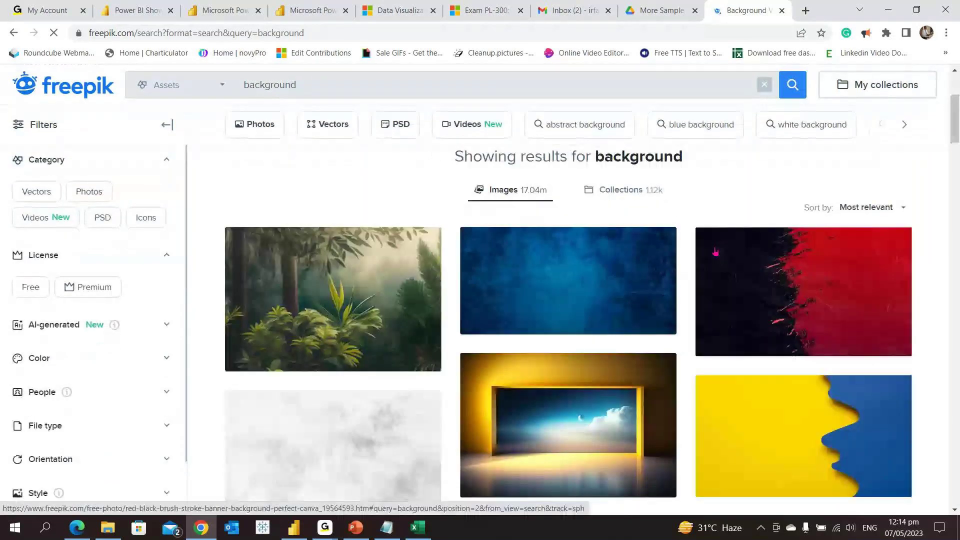
{"action": "mouse_move", "coordinate": [716, 252]}
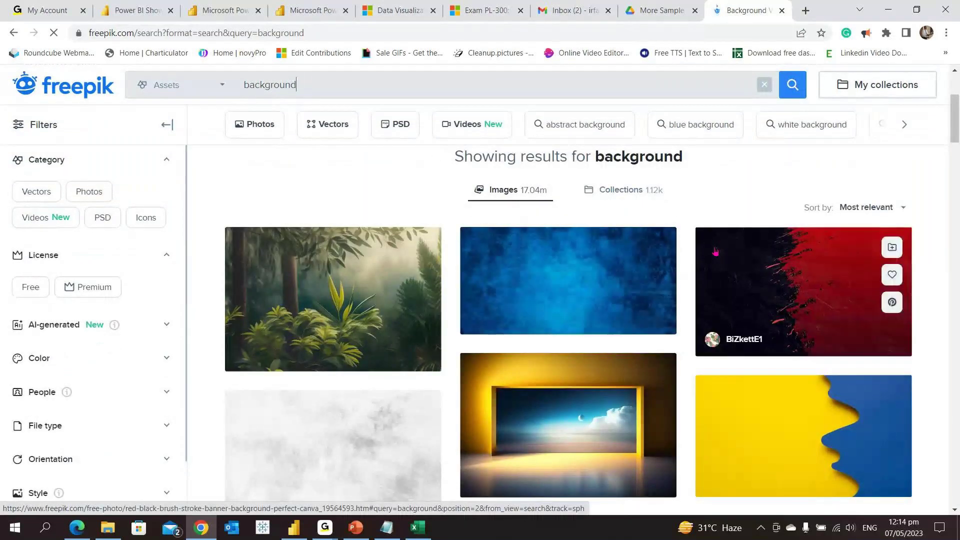
{"action": "scroll", "coordinate": [715, 252], "scroll_direction": "down", "scroll_amount": 1}
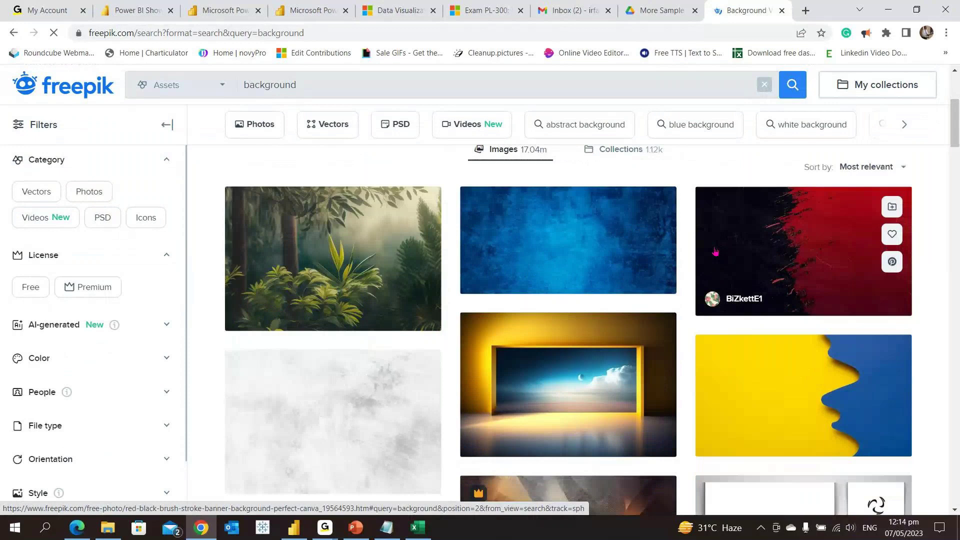
{"action": "scroll", "coordinate": [715, 252], "scroll_direction": "down", "scroll_amount": 5}
{"action": "scroll", "coordinate": [715, 251], "scroll_direction": "down", "scroll_amount": 3}
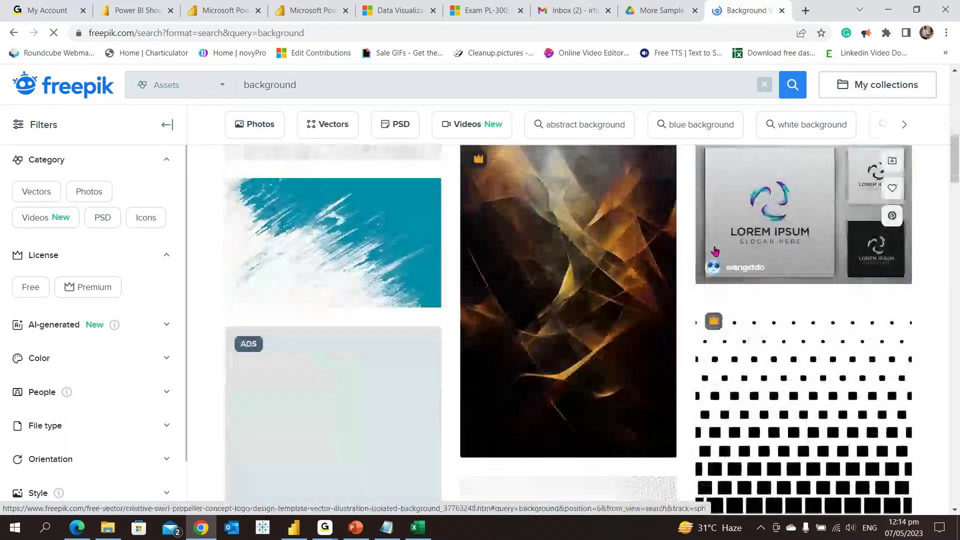
{"action": "scroll", "coordinate": [715, 252], "scroll_direction": "down", "scroll_amount": 8}
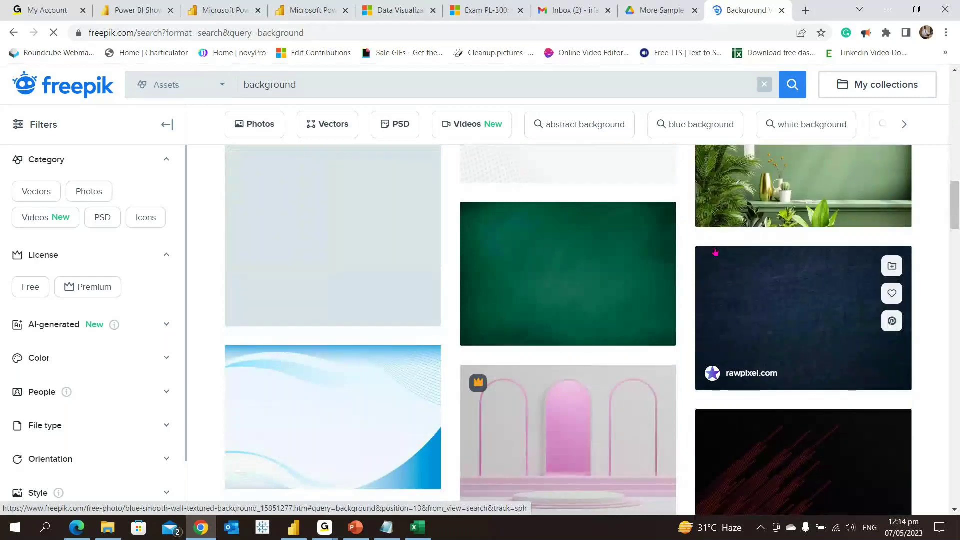
Leave Chrome and open the Pictures folder under _Power BI Showcase, 8. L&OD Dashboard in File Explorer
{"action": "left_click", "coordinate": [224, 10]}
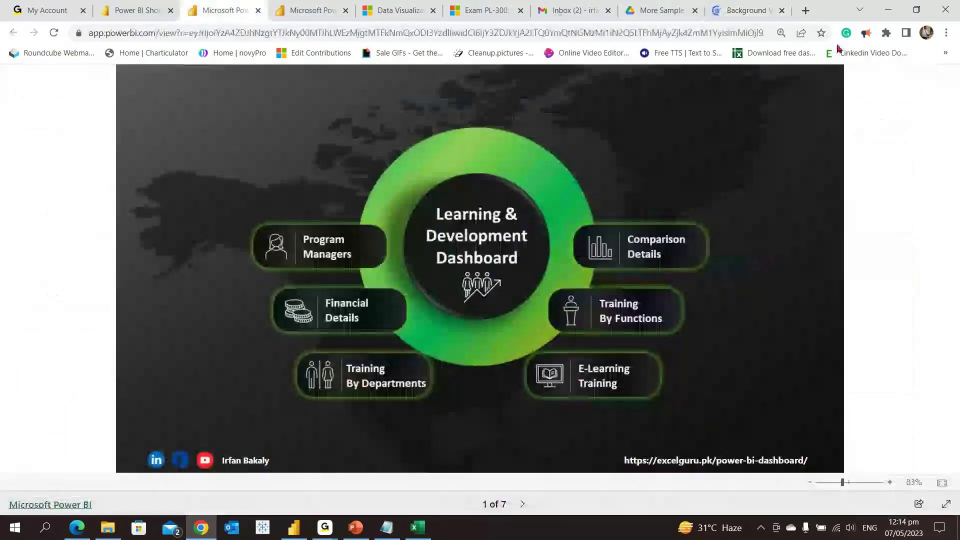
{"action": "left_click", "coordinate": [887, 10]}
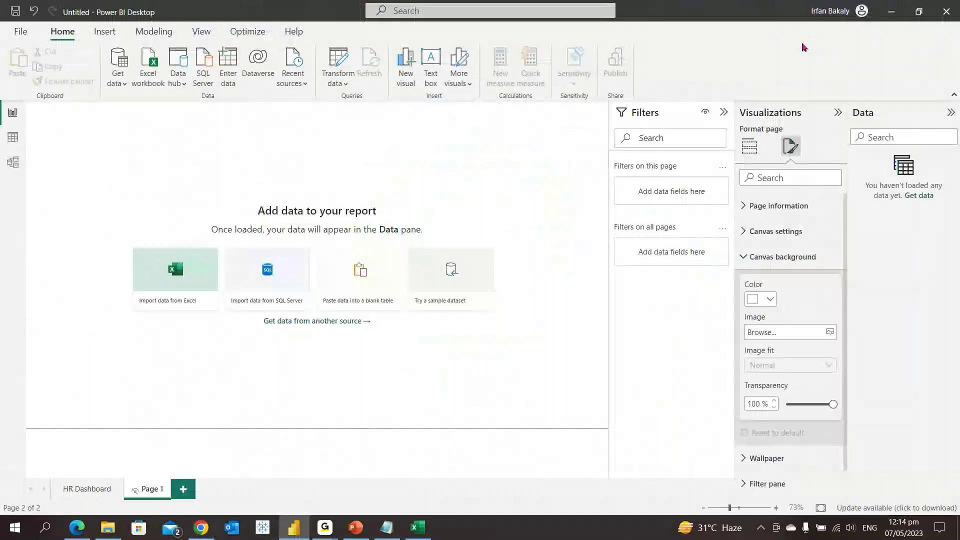
{"action": "left_click", "coordinate": [106, 530]}
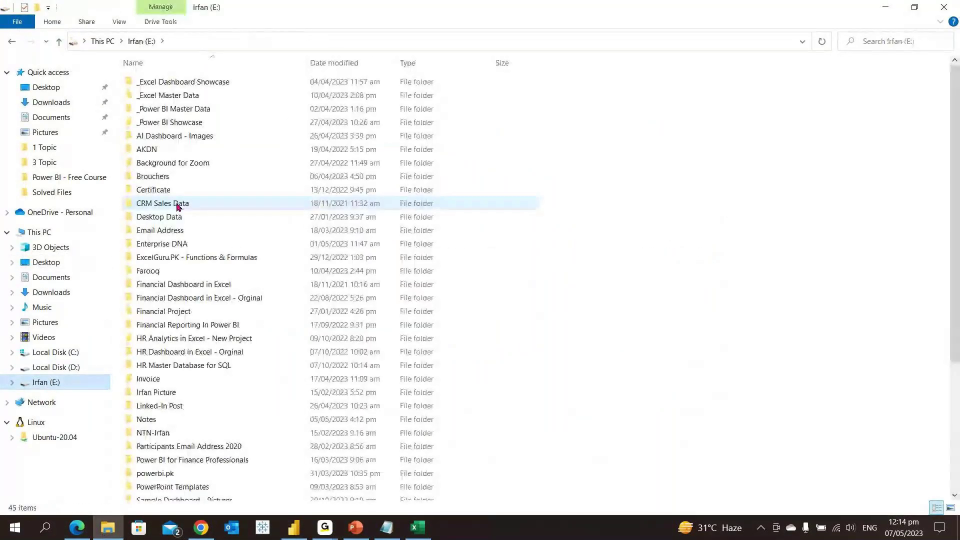
{"action": "double_click", "coordinate": [163, 122]}
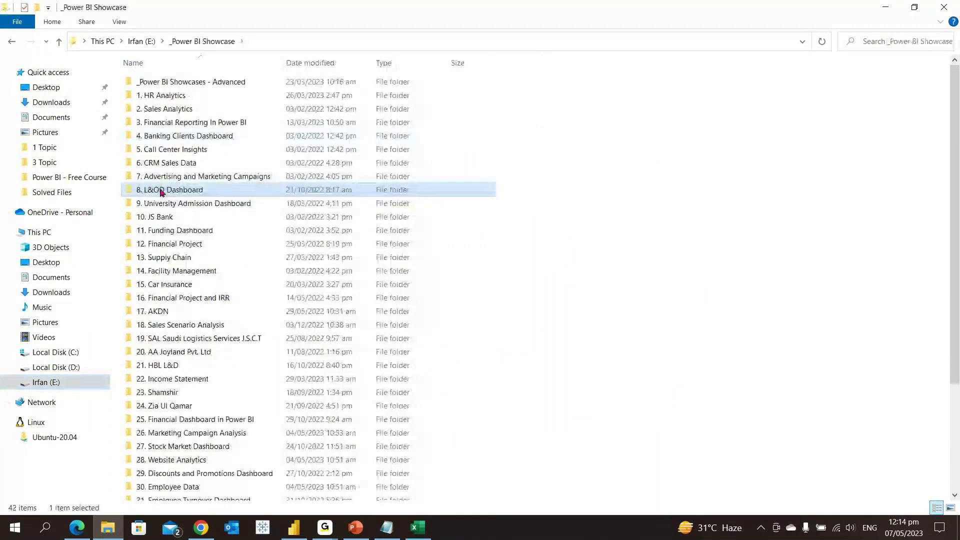
{"action": "double_click", "coordinate": [160, 189]}
{"action": "double_click", "coordinate": [167, 136]}
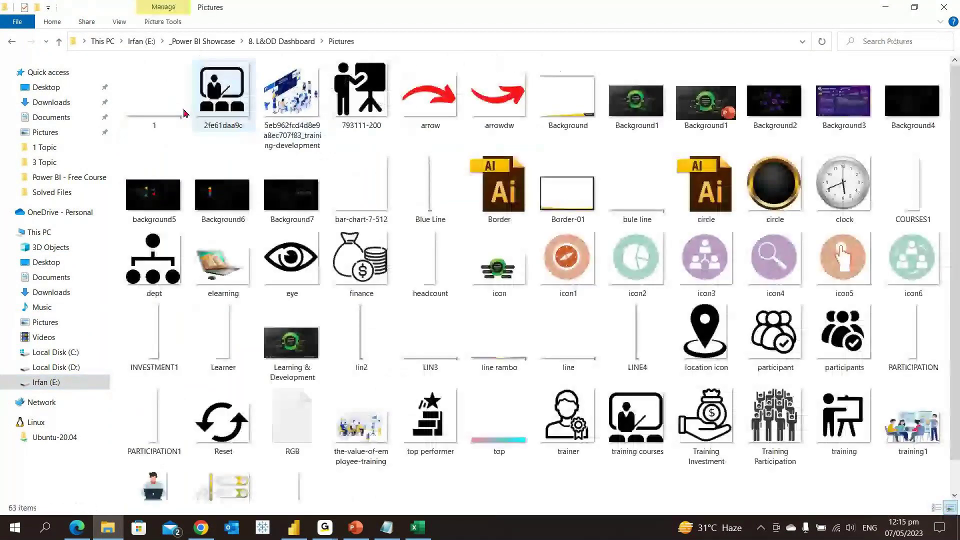
Open the Background1 presentation in PowerPoint and show the first slide's Format Background settings
{"action": "left_click", "coordinate": [725, 115]}
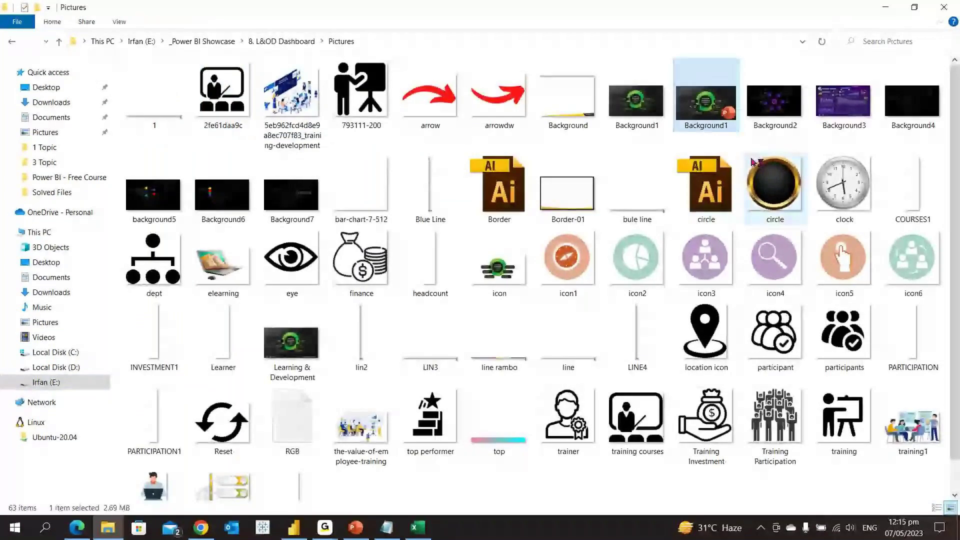
{"action": "key", "text": "Return"}
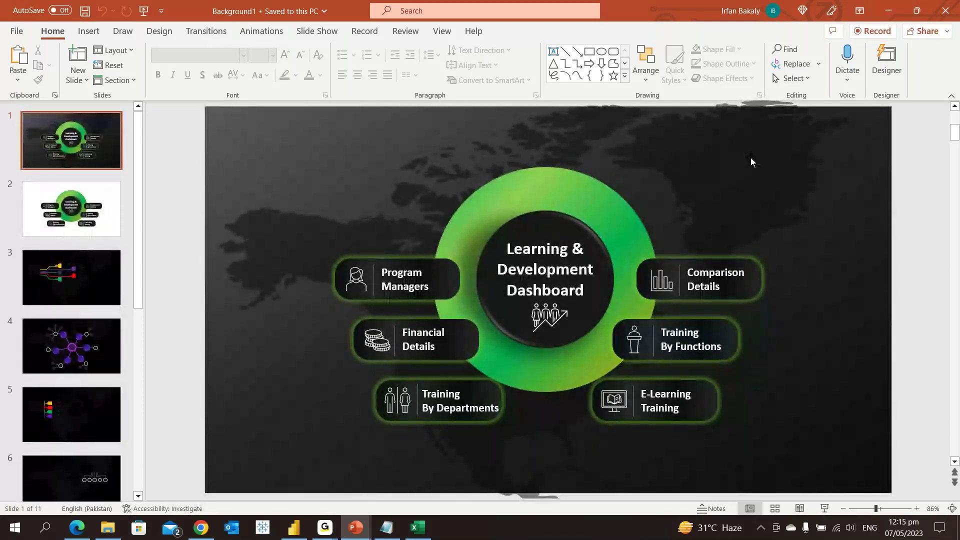
{"action": "left_click", "coordinate": [302, 143]}
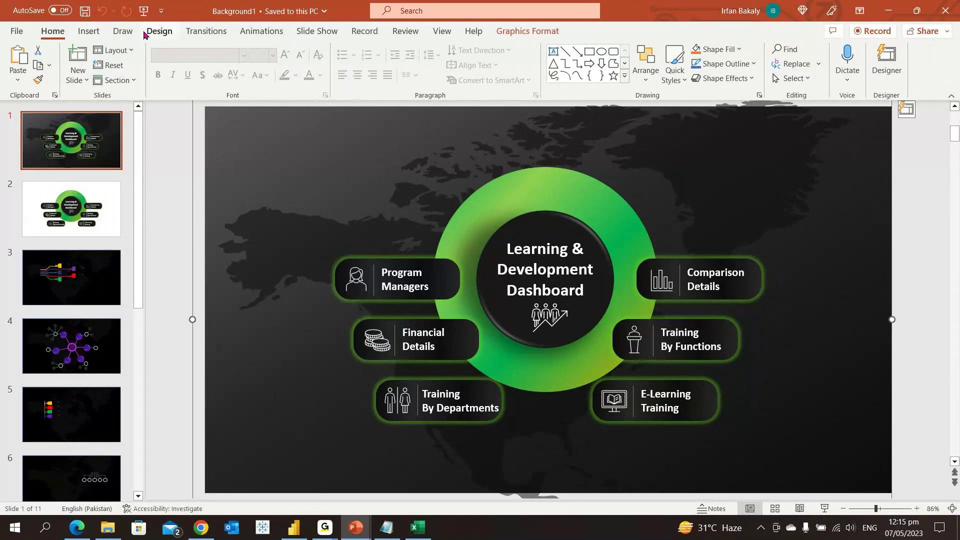
{"action": "left_click", "coordinate": [157, 35]}
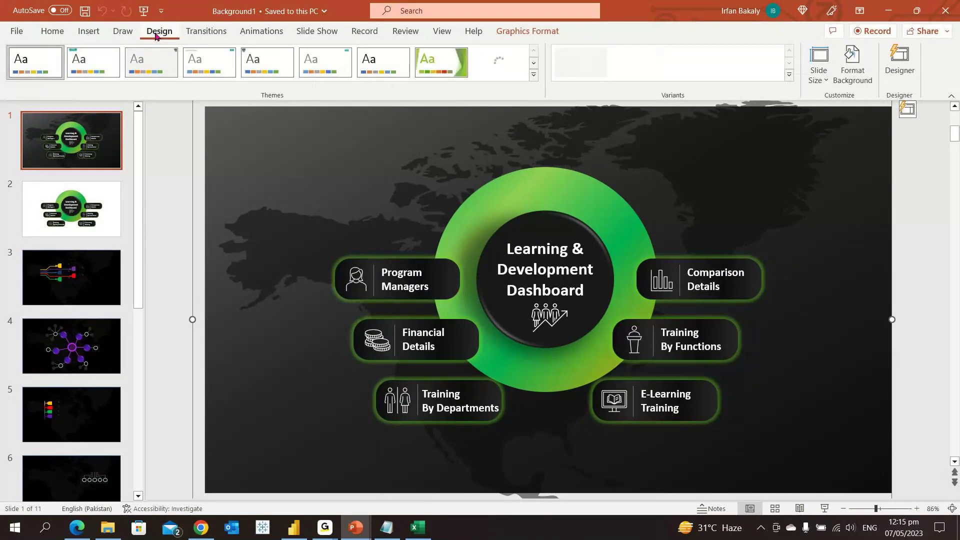
{"action": "left_click", "coordinate": [867, 84]}
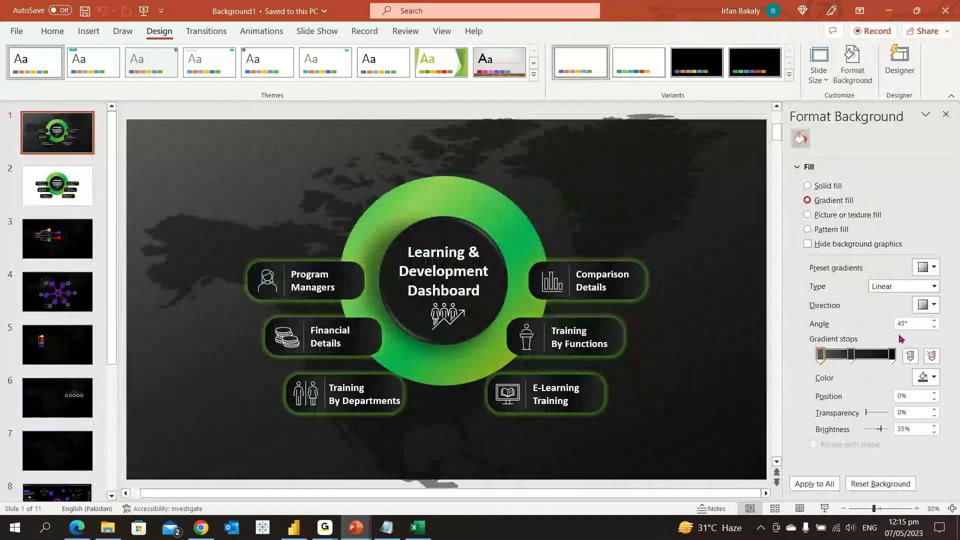
Move the map graphic away from the first slide's design and back behind it, and deselect it
{"action": "left_click_drag", "start_coordinate": [213, 183], "coordinate": [377, 240]}
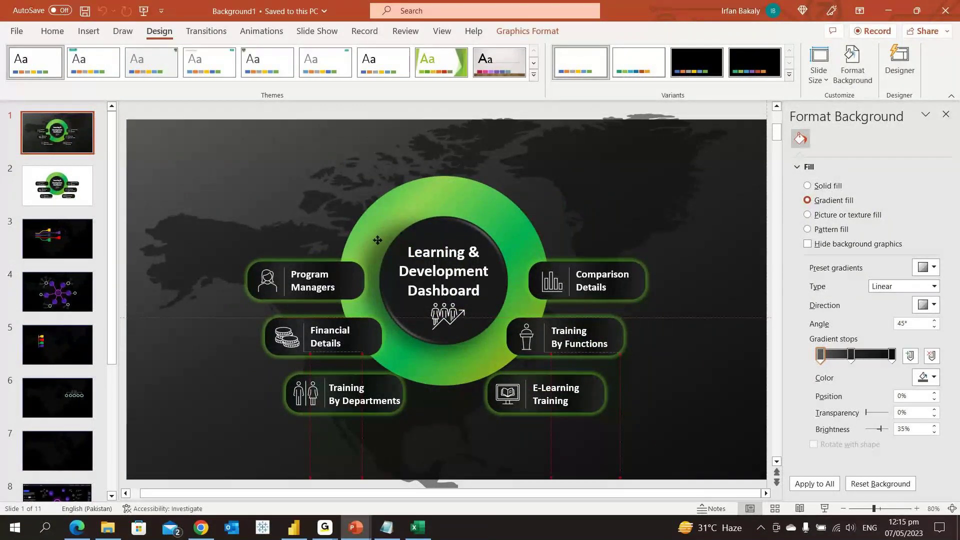
{"action": "scroll", "coordinate": [317, 175], "scroll_direction": "down", "scroll_amount": 2}
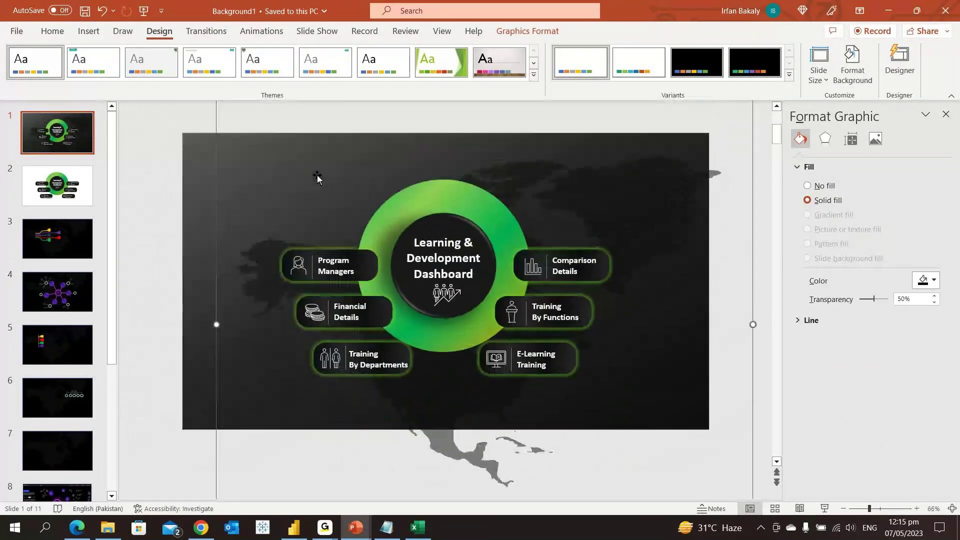
{"action": "left_click_drag", "start_coordinate": [317, 175], "coordinate": [458, 178]}
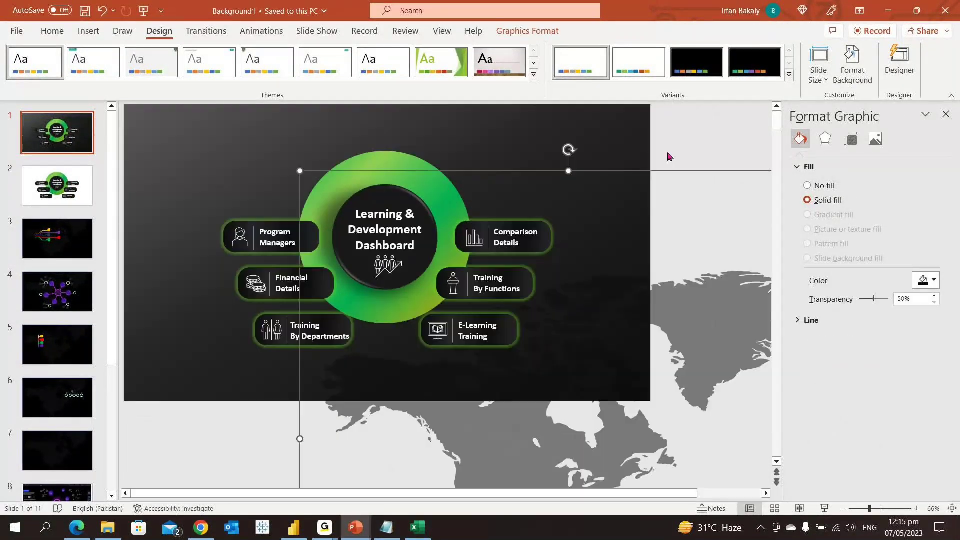
{"action": "left_click", "coordinate": [670, 157]}
{"action": "left_click_drag", "start_coordinate": [700, 323], "coordinate": [551, 195]}
{"action": "left_click_drag", "start_coordinate": [619, 225], "coordinate": [599, 191]}
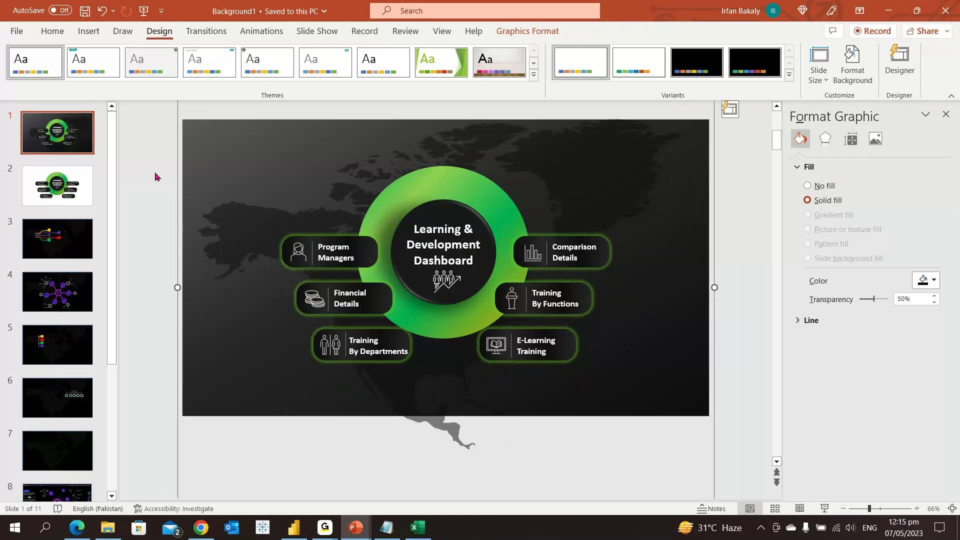
{"action": "left_click", "coordinate": [154, 176]}
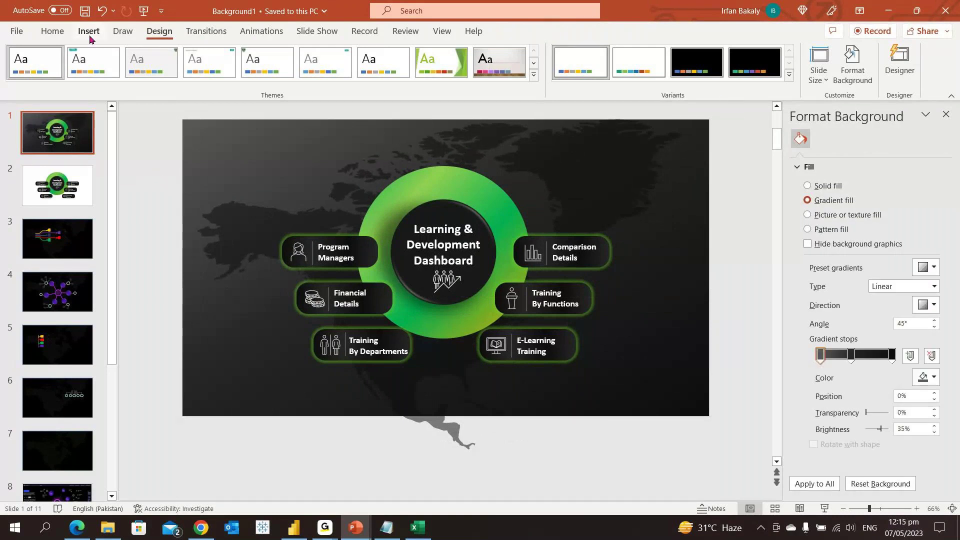
Search the stock icons for "world map" and insert the Europe map icon on the first slide
{"action": "left_click", "coordinate": [88, 32]}
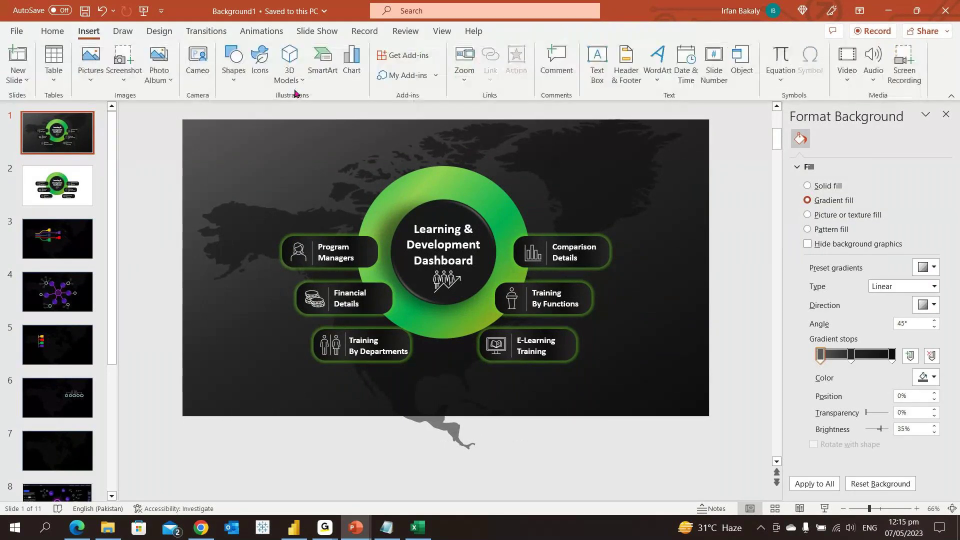
{"action": "left_click", "coordinate": [261, 55]}
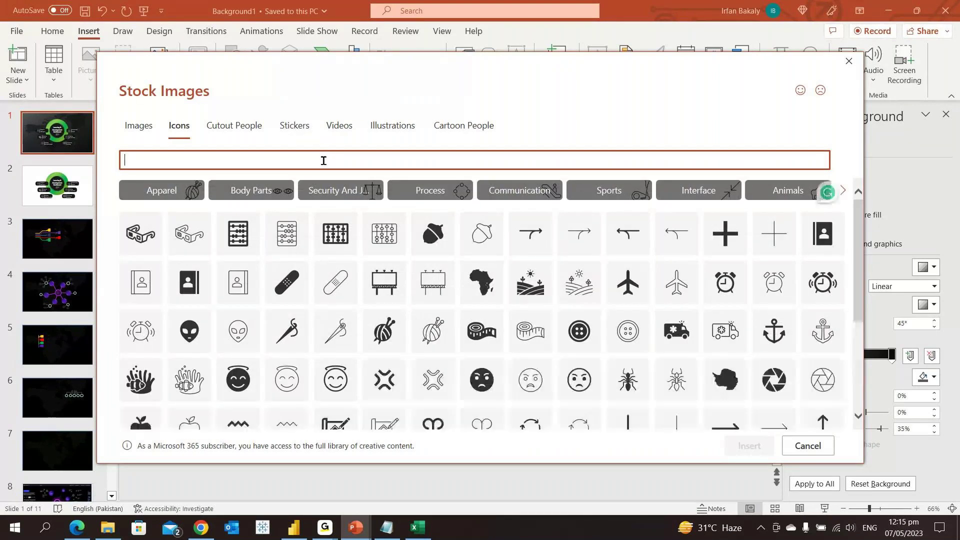
{"action": "type", "text": "world"}
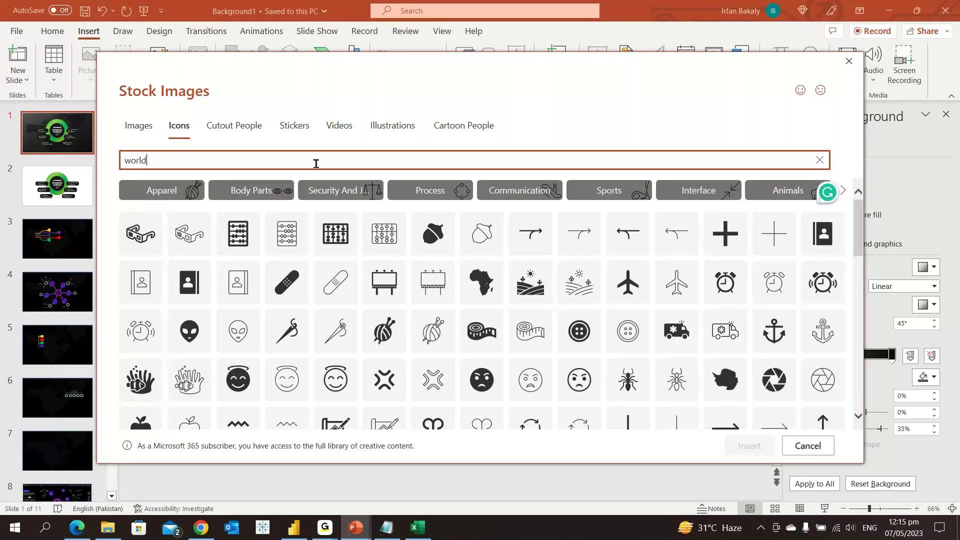
{"action": "type", "text": " map"}
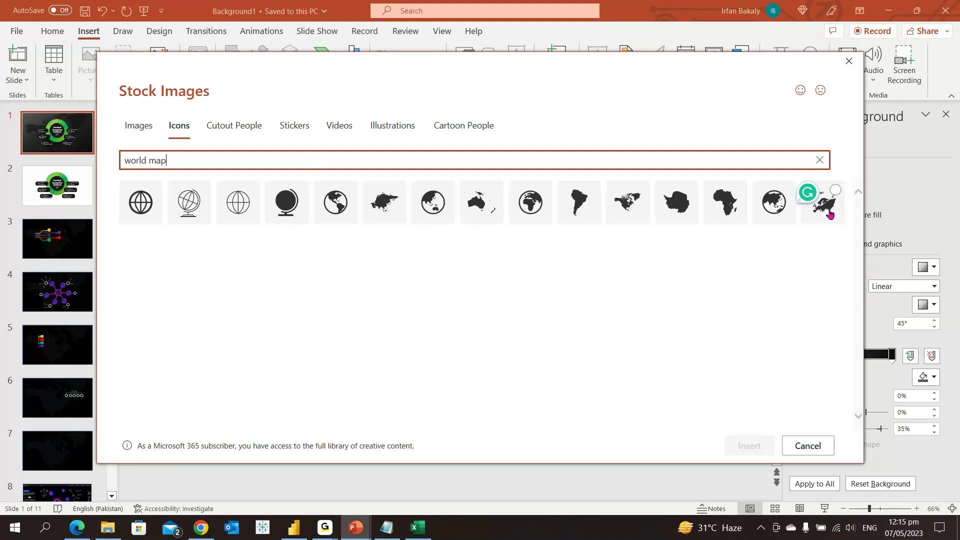
{"action": "left_click", "coordinate": [830, 212]}
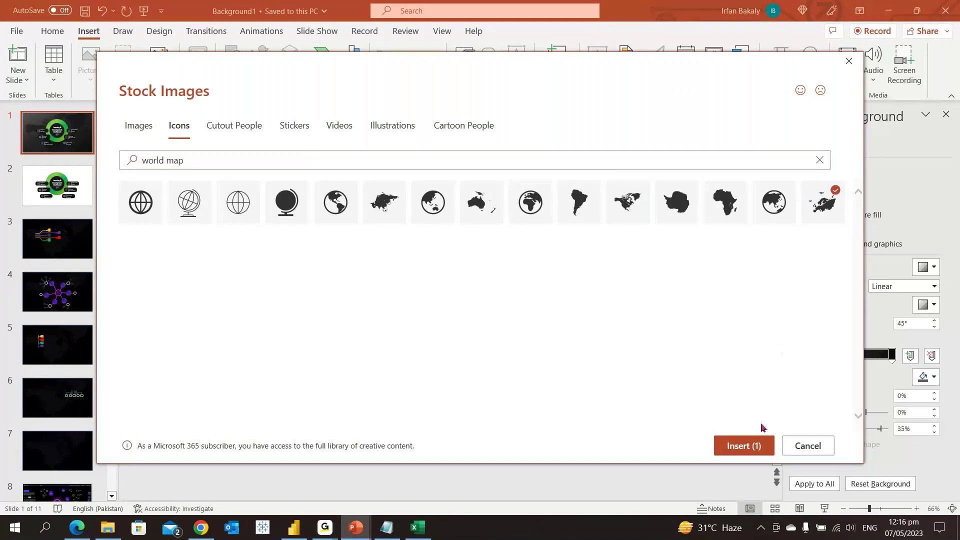
{"action": "left_click", "coordinate": [743, 446]}
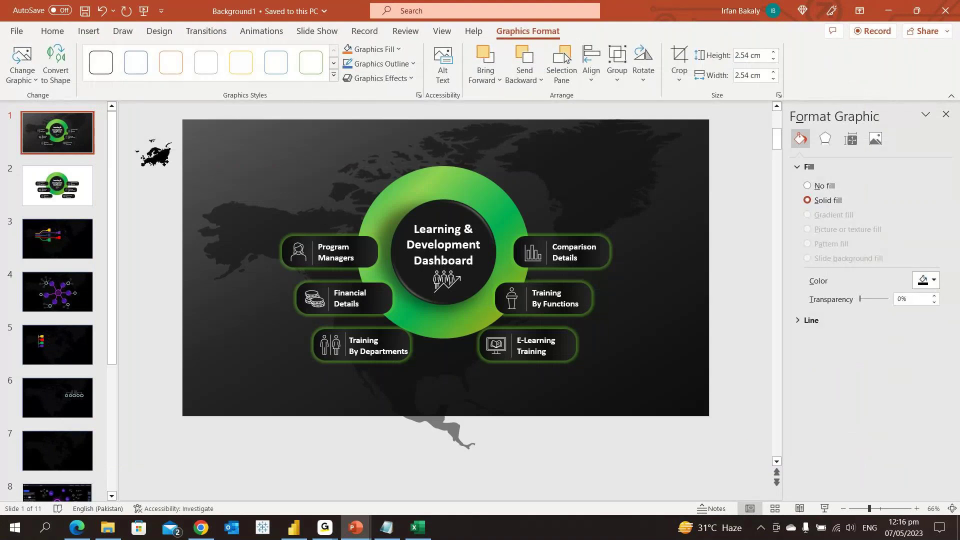
Enlarge the inserted Europe map graphic to 19.32 cm by 19.32 cm and show its fill colour choices
{"action": "left_click_drag", "start_coordinate": [166, 163], "coordinate": [435, 433]}
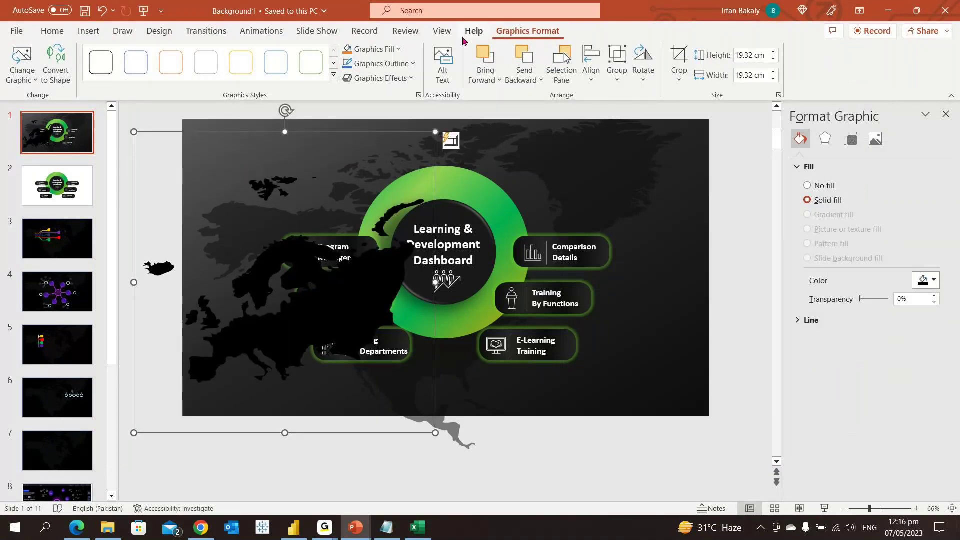
{"action": "left_click", "coordinate": [403, 50]}
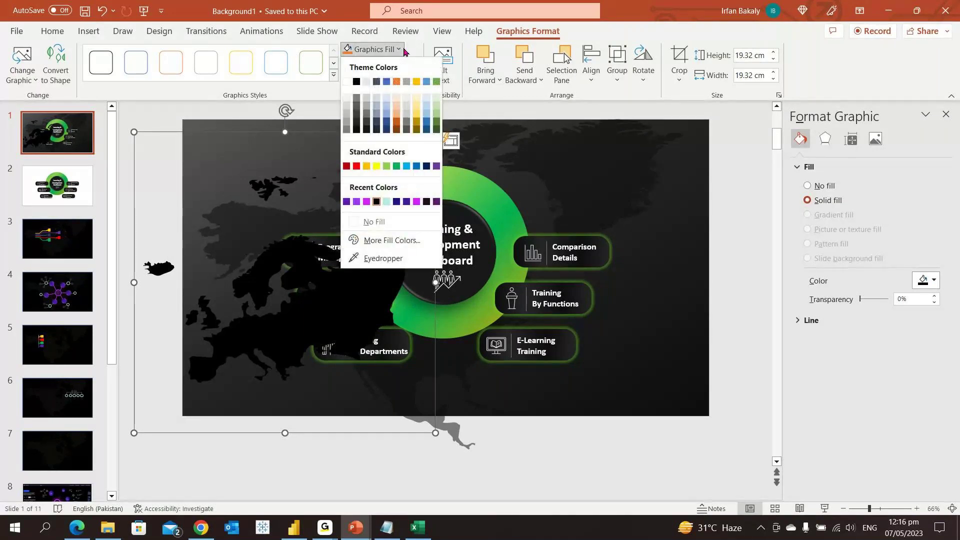
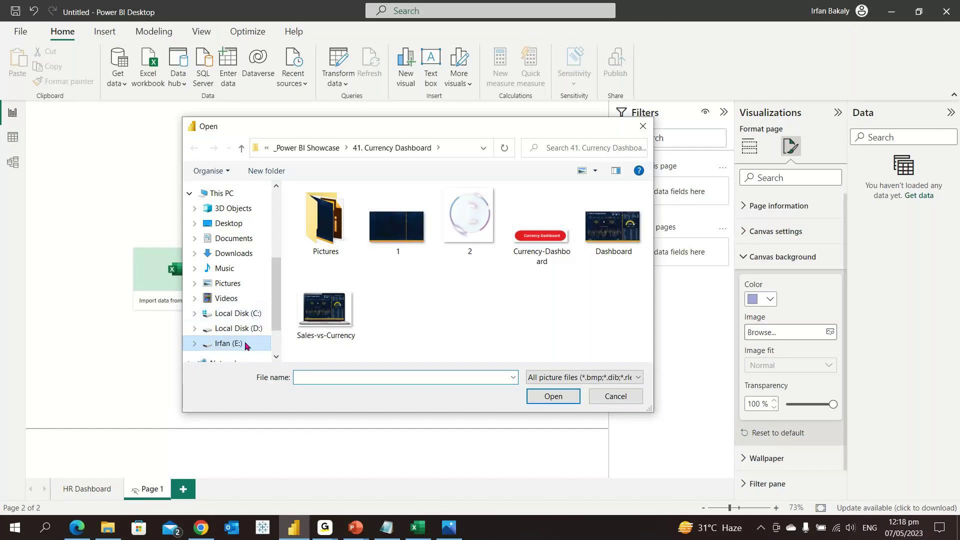
Set Page 1's canvas background image to the Background1 picture from _Power BI Showcase, 8. L&OD Dashboard, Pictures, browsing with all file types shown
{"action": "left_click", "coordinate": [245, 344]}
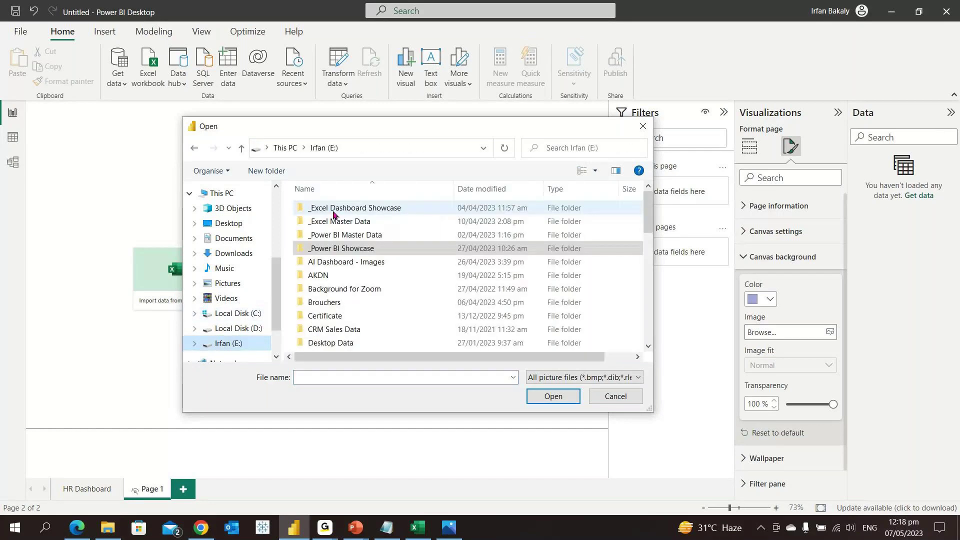
{"action": "double_click", "coordinate": [328, 249]}
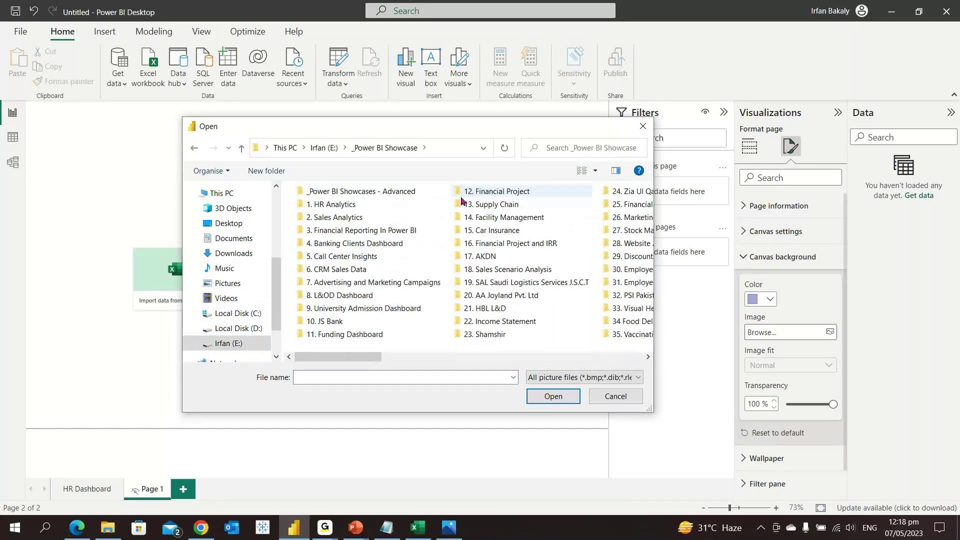
{"action": "double_click", "coordinate": [339, 295]}
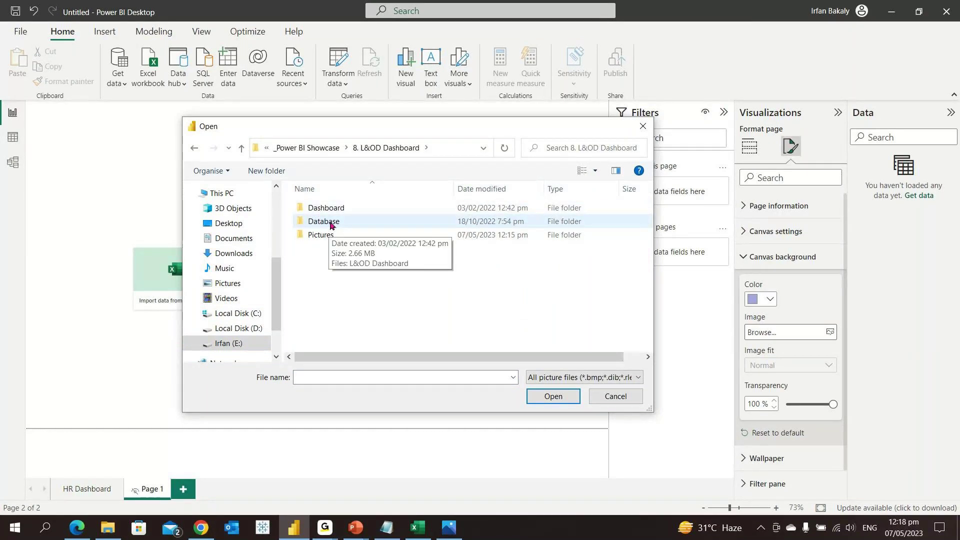
{"action": "left_click", "coordinate": [550, 377]}
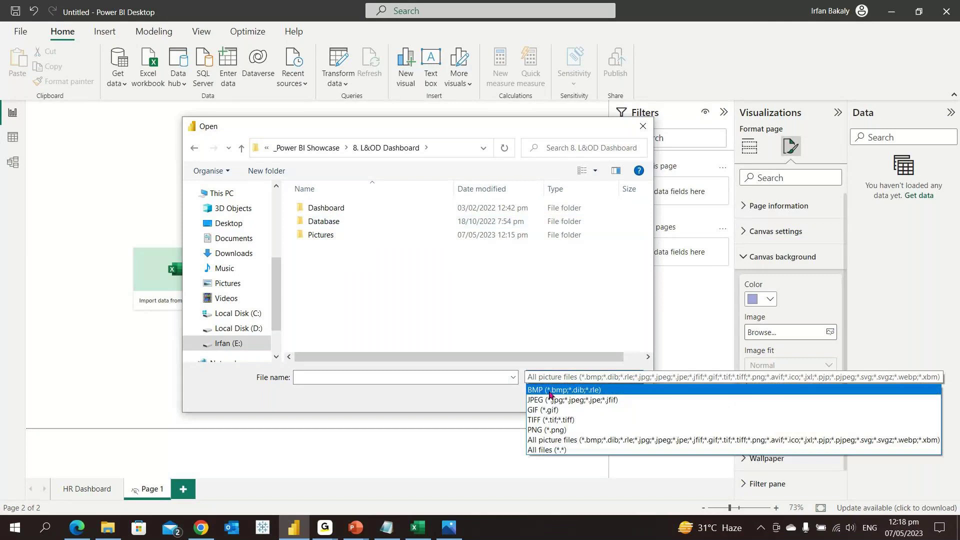
{"action": "left_click", "coordinate": [569, 448]}
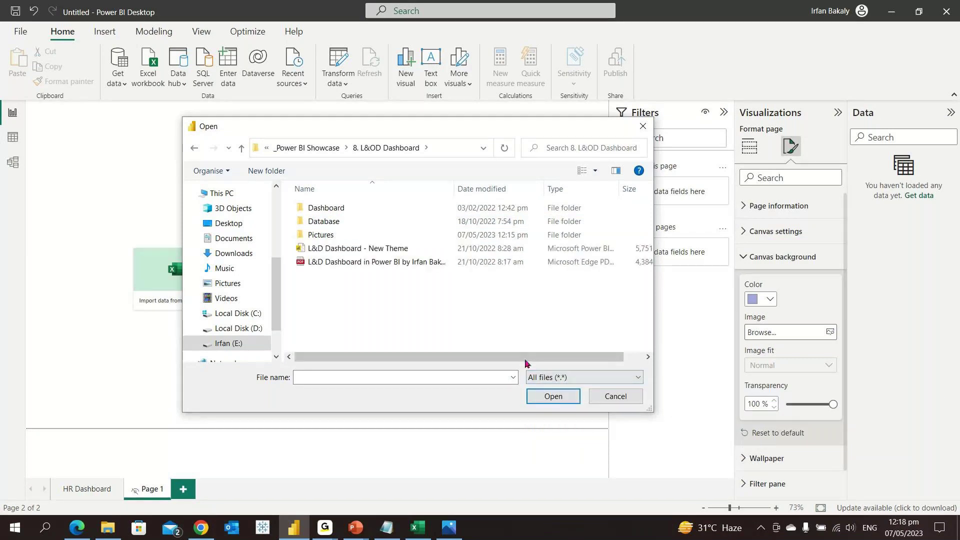
{"action": "left_click", "coordinate": [321, 236]}
{"action": "double_click", "coordinate": [321, 239]}
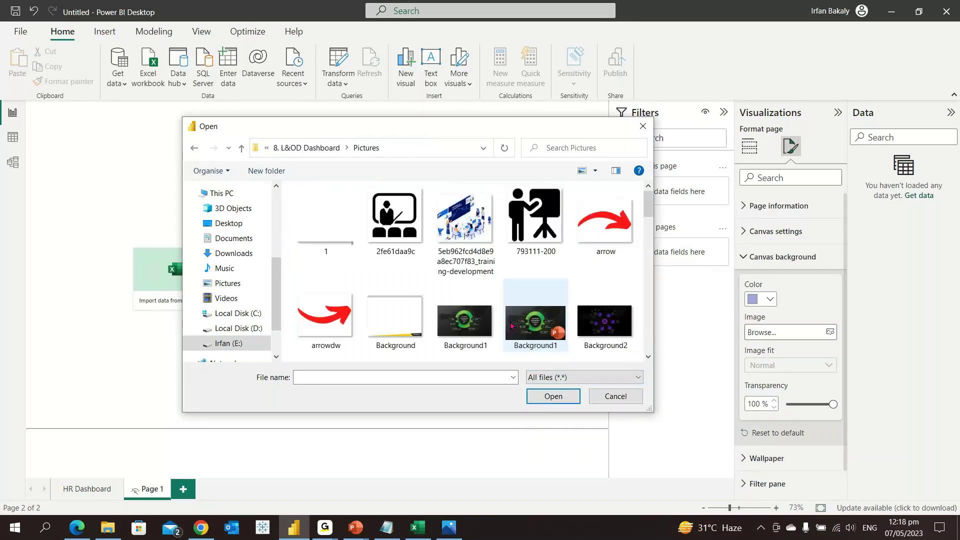
{"action": "left_click", "coordinate": [456, 321]}
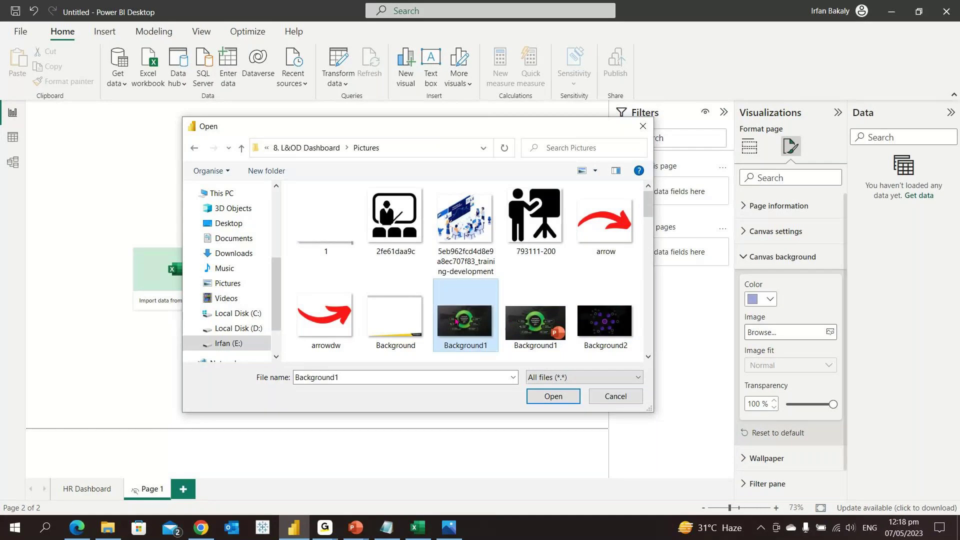
{"action": "double_click", "coordinate": [456, 321]}
Set the canvas background transparency to 0% and collapse the Filters pane
{"action": "left_click_drag", "start_coordinate": [832, 404], "coordinate": [785, 404]}
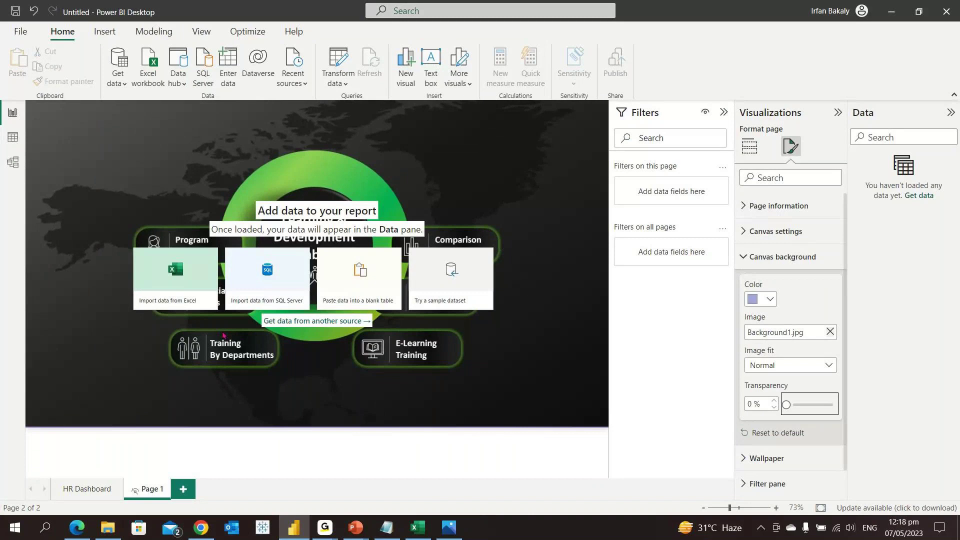
{"action": "left_click", "coordinate": [411, 358]}
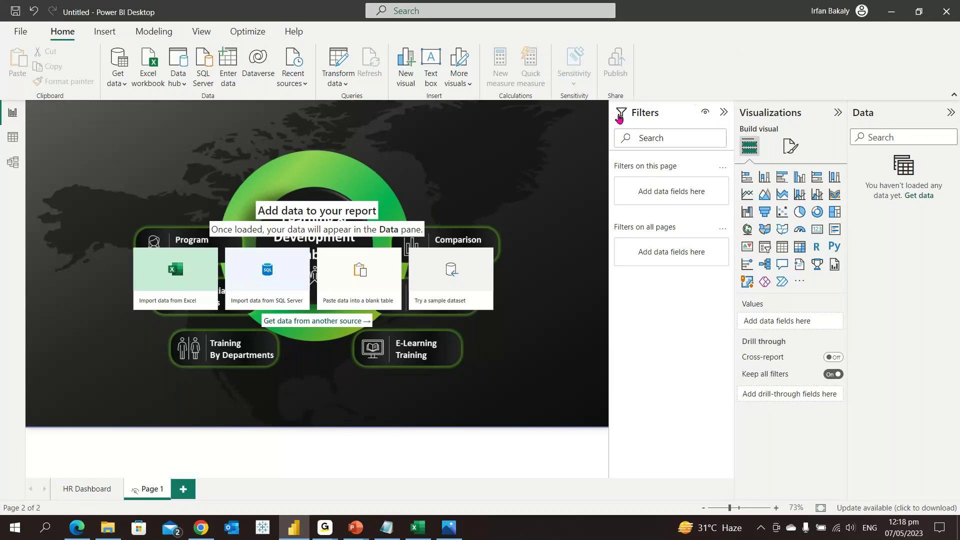
{"action": "left_click", "coordinate": [723, 112]}
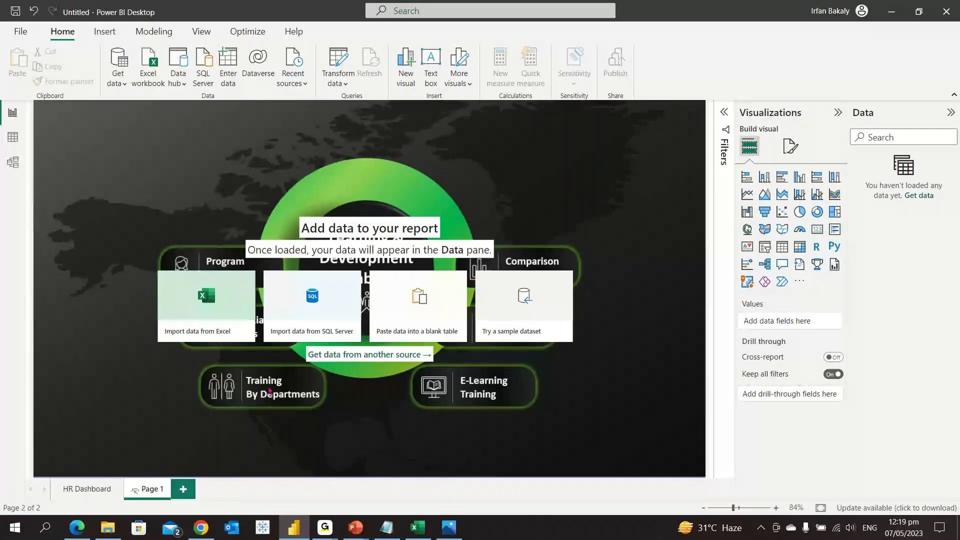
Insert a rounded rectangle on Page 1 and fit it over the Program Managers button of the background image
{"action": "left_click", "coordinate": [104, 32]}
{"action": "left_click", "coordinate": [463, 85]}
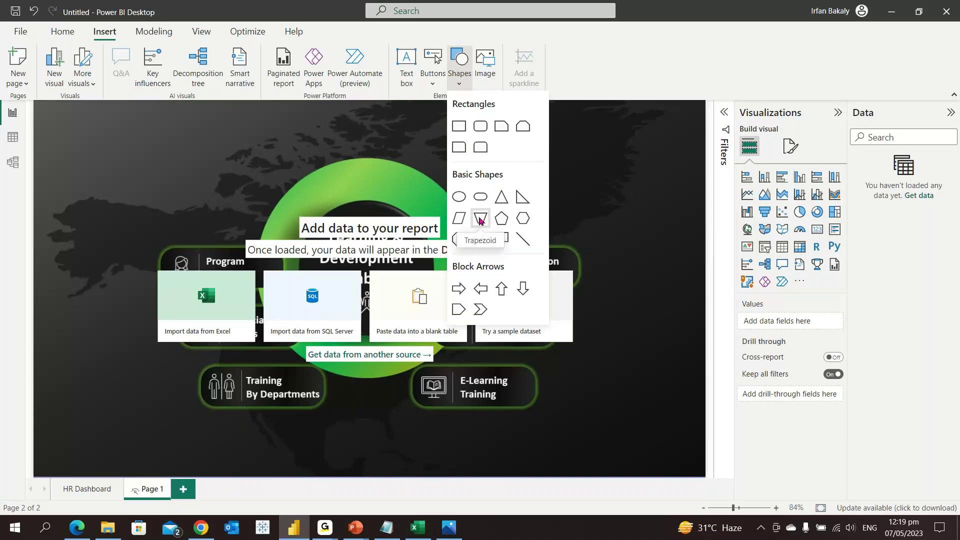
{"action": "left_click", "coordinate": [484, 129]}
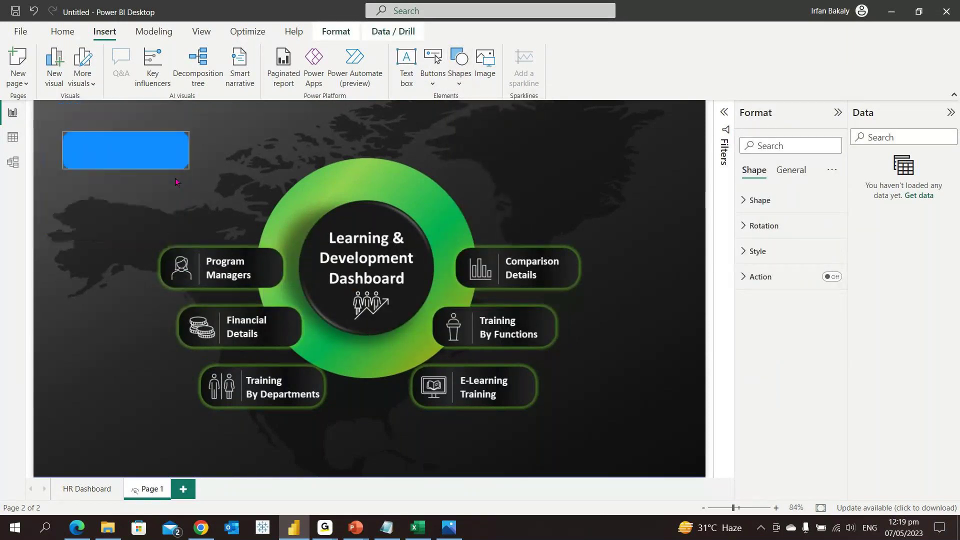
{"action": "left_click_drag", "start_coordinate": [159, 155], "coordinate": [282, 286]}
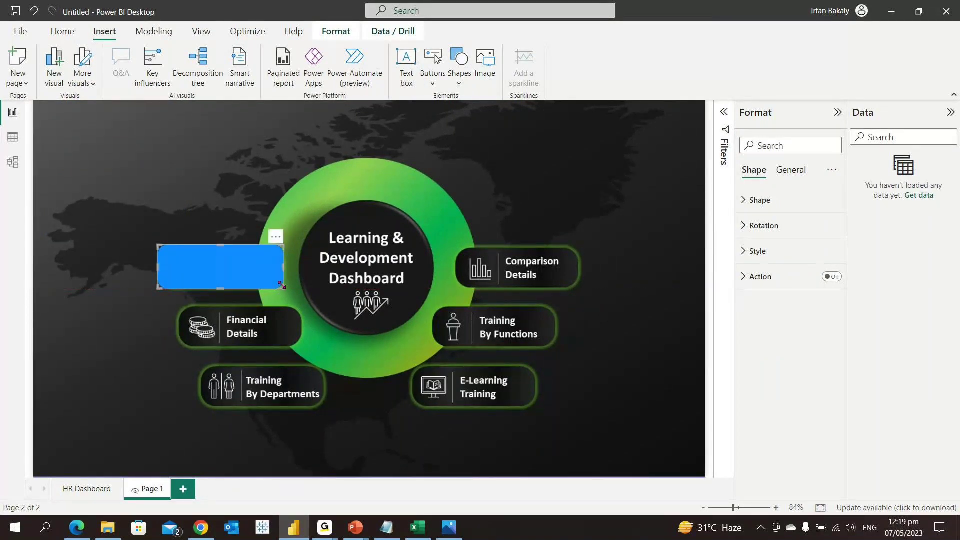
Give the rounded rectangle over Program Managers a white fill with 100% transparency and deselect it
{"action": "left_click", "coordinate": [773, 203]}
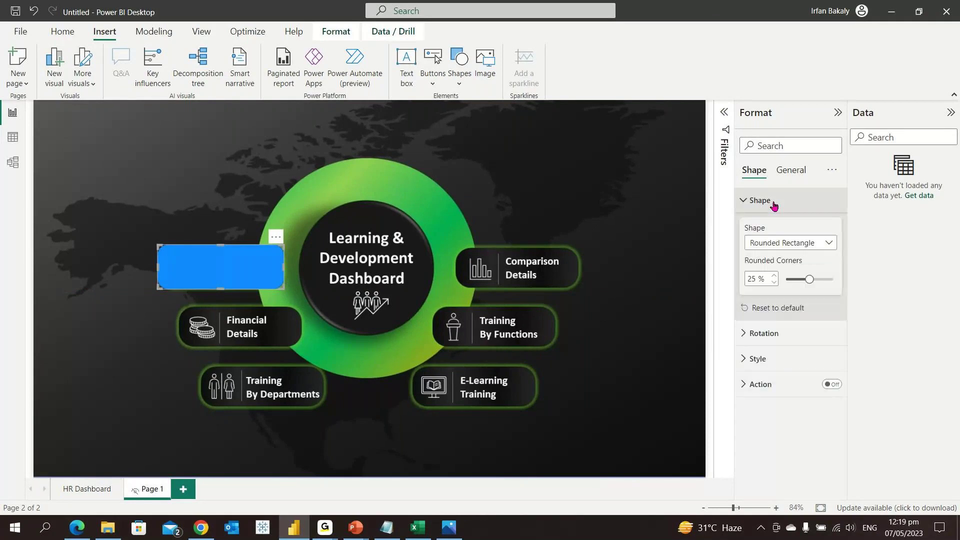
{"action": "left_click", "coordinate": [775, 203]}
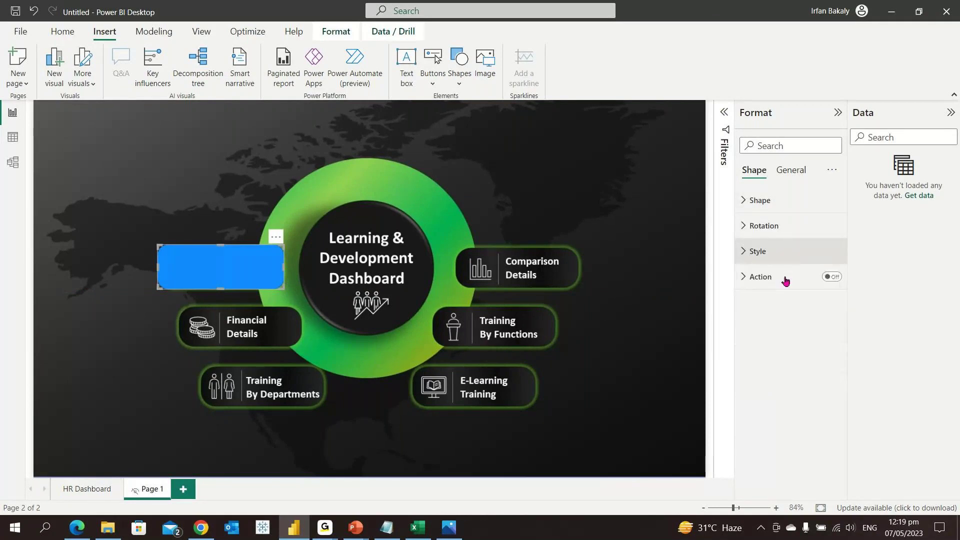
{"action": "left_click", "coordinate": [779, 251]}
{"action": "left_click", "coordinate": [769, 313]}
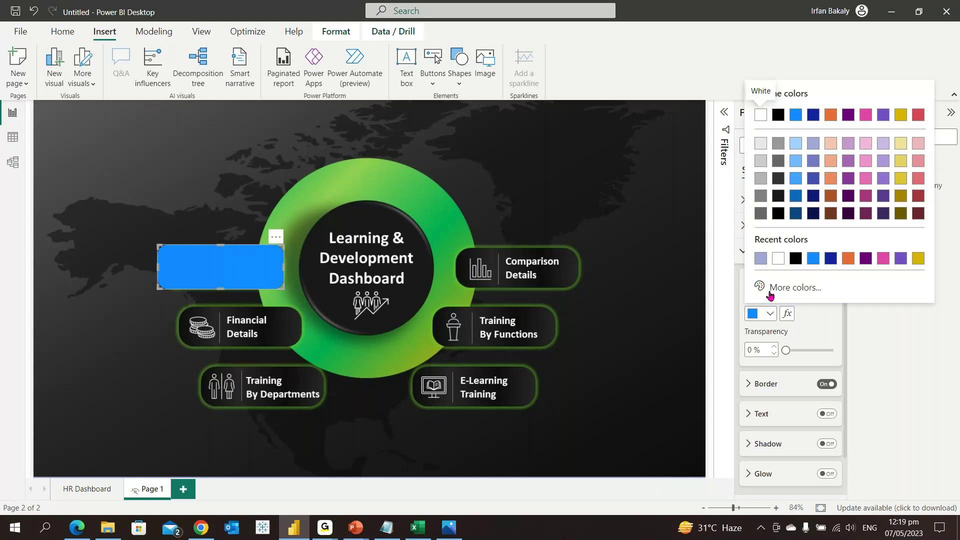
{"action": "left_click", "coordinate": [779, 257]}
{"action": "left_click_drag", "start_coordinate": [785, 349], "coordinate": [834, 351]}
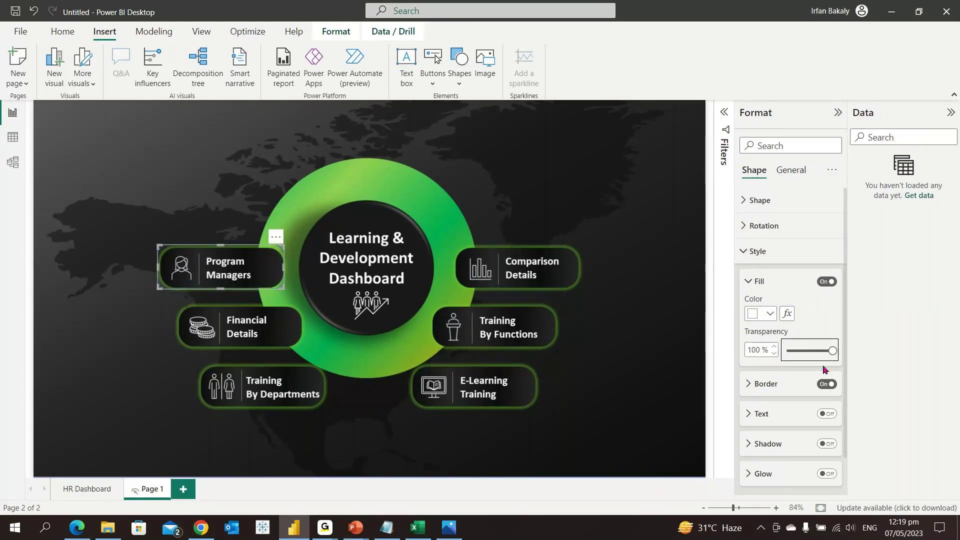
{"action": "left_click", "coordinate": [250, 290]}
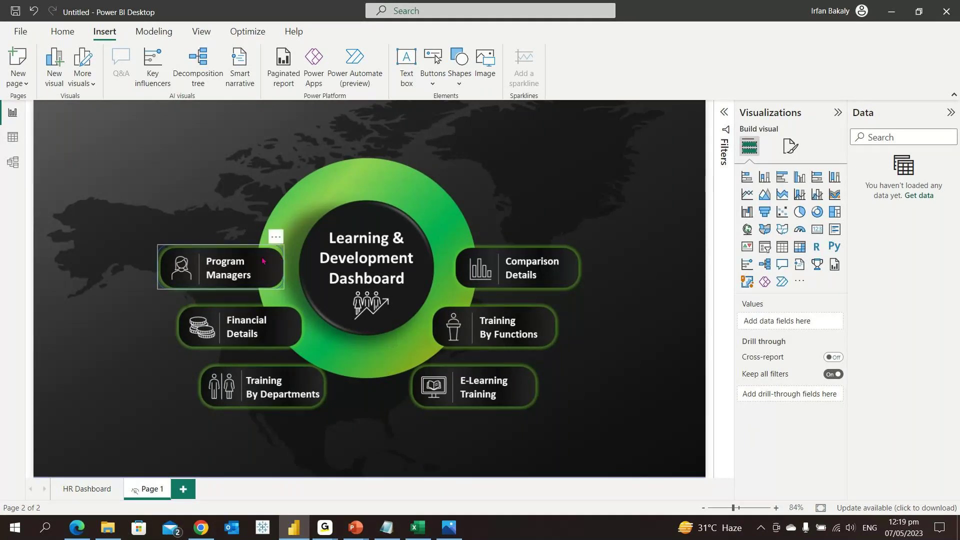
Turn off the border of the transparent rectangle over Program Managers and deselect it
{"action": "left_click", "coordinate": [273, 261]}
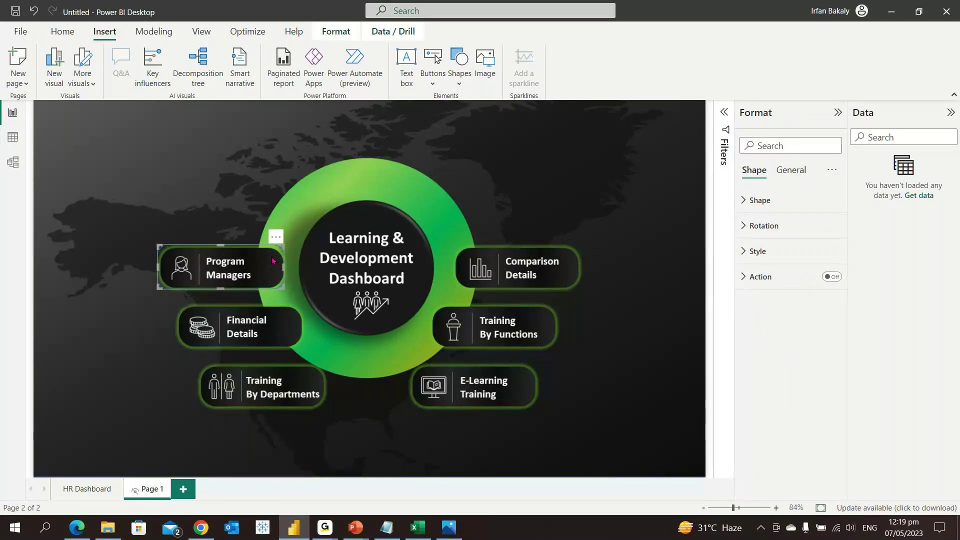
{"action": "left_click", "coordinate": [156, 250]}
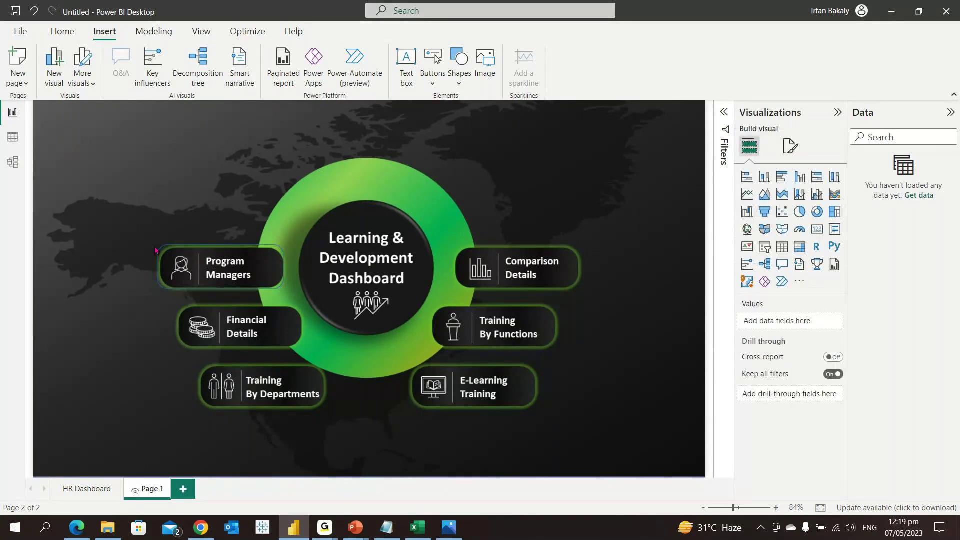
{"action": "left_click", "coordinate": [232, 250]}
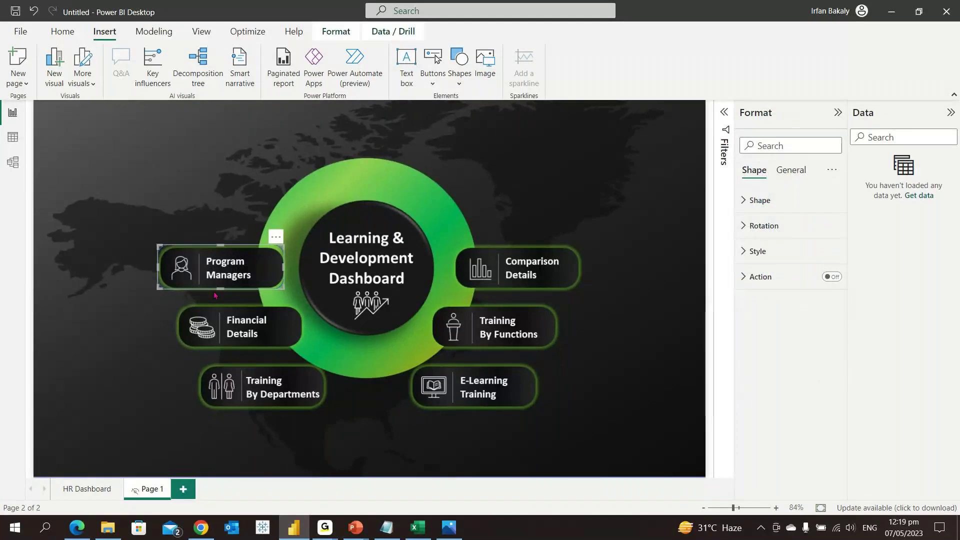
{"action": "left_click", "coordinate": [789, 251]}
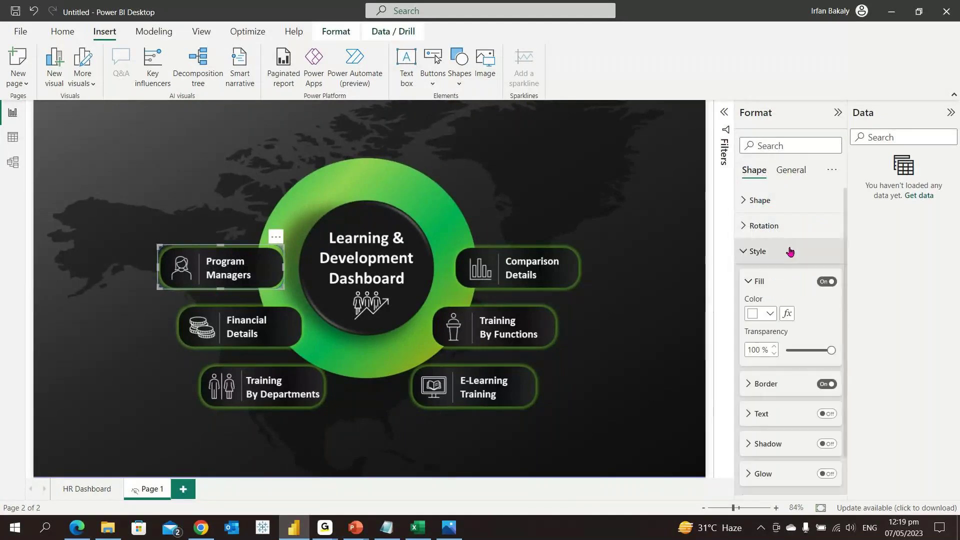
{"action": "left_click", "coordinate": [828, 385]}
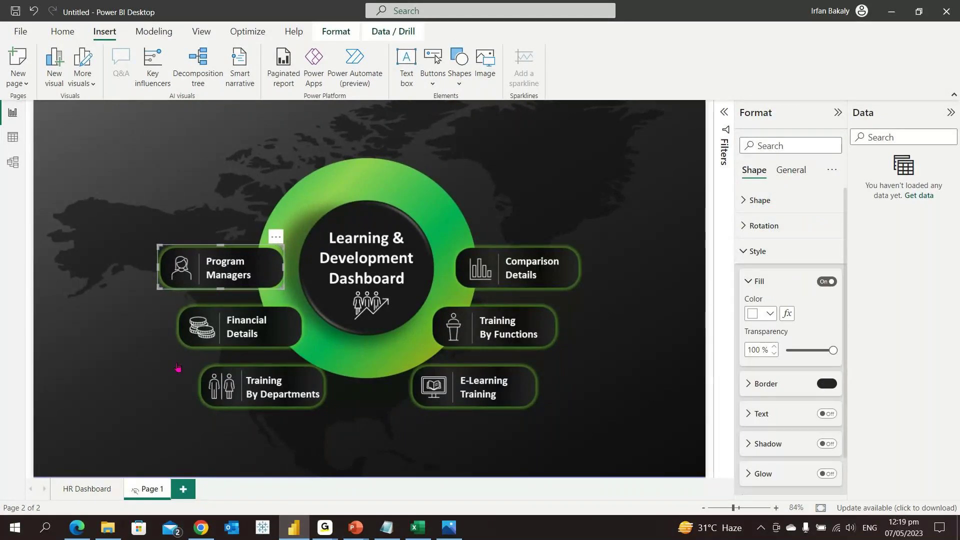
{"action": "left_click", "coordinate": [178, 367]}
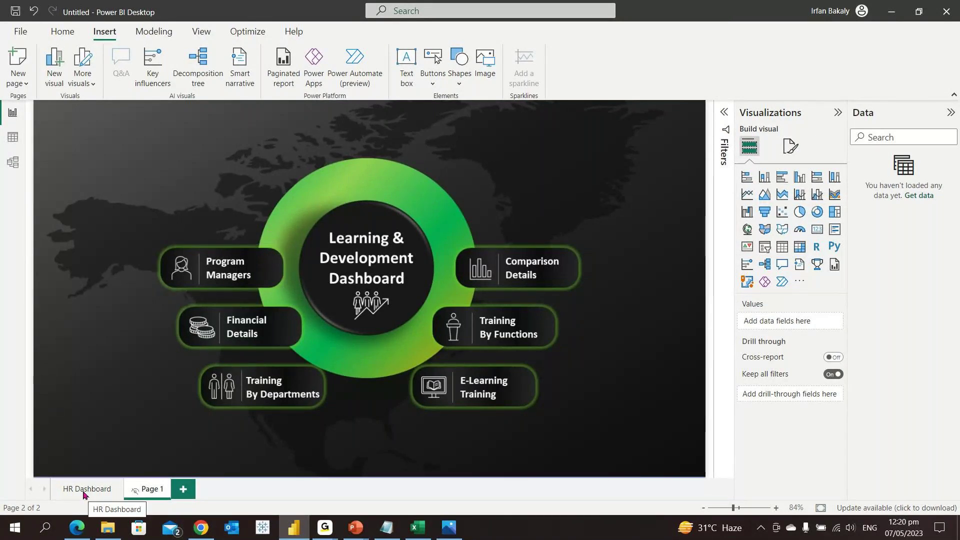
Give the transparent shape over Program Managers a page navigation action to HR Dashboard and follow its link
{"action": "left_click", "coordinate": [259, 268]}
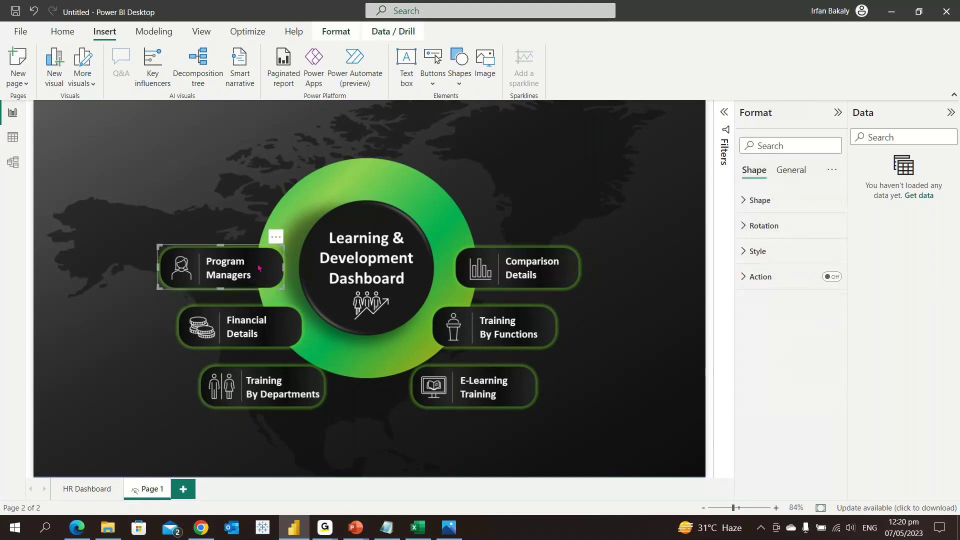
{"action": "left_click", "coordinate": [833, 277]}
{"action": "left_click", "coordinate": [762, 278]}
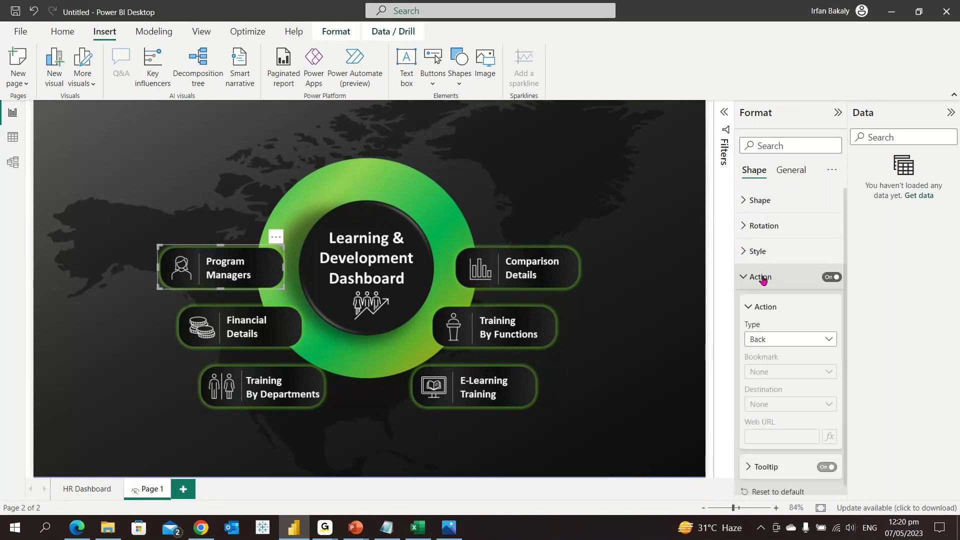
{"action": "left_click", "coordinate": [778, 341]}
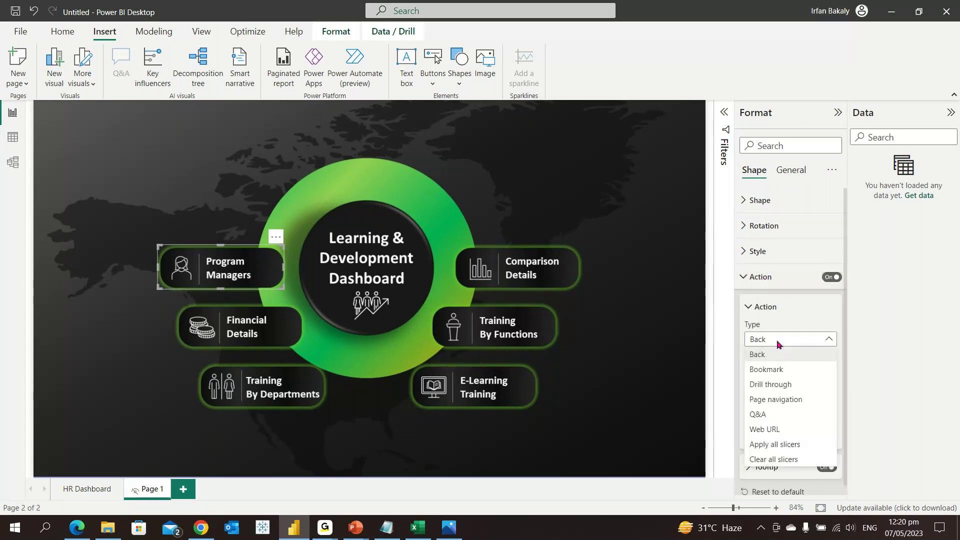
{"action": "left_click", "coordinate": [791, 401]}
{"action": "left_click", "coordinate": [789, 407]}
{"action": "left_click", "coordinate": [788, 439]}
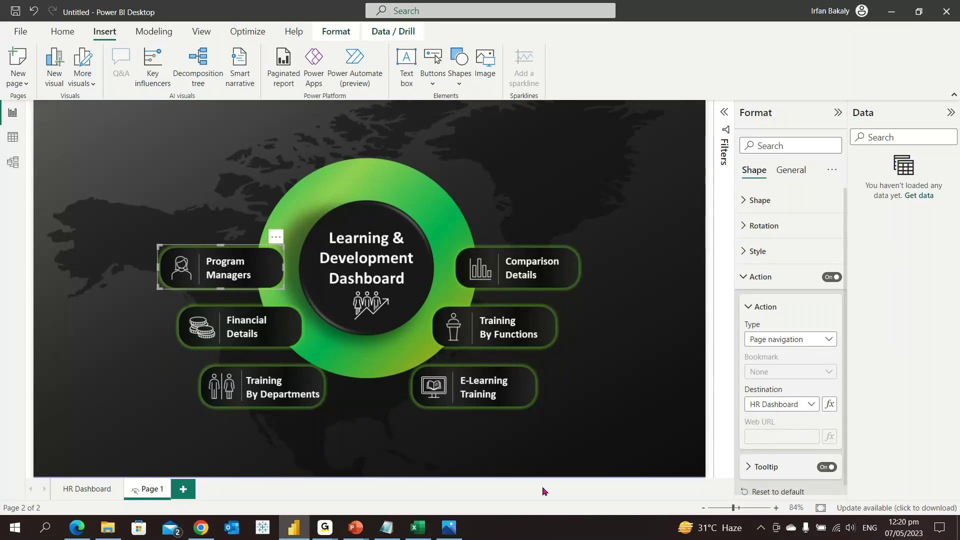
{"action": "left_click", "coordinate": [532, 423]}
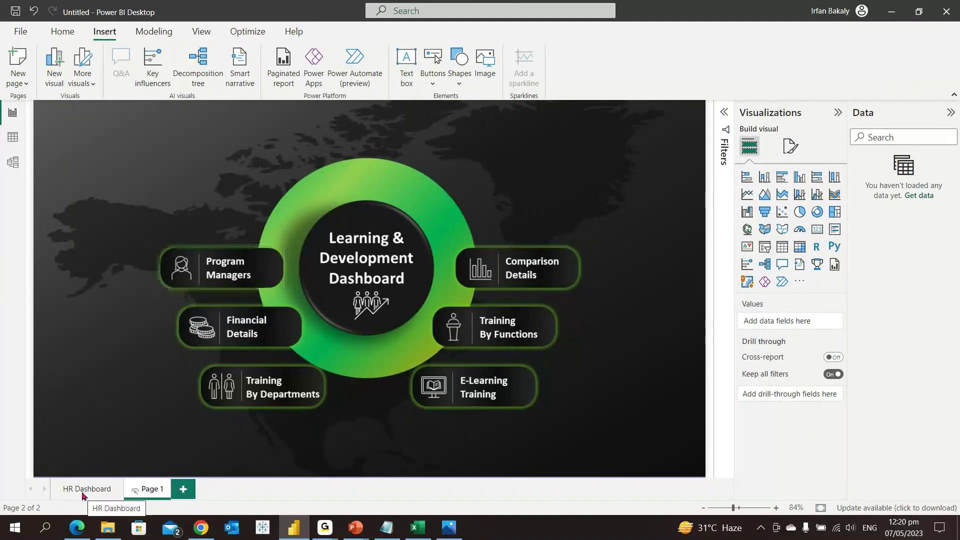
{"action": "left_click", "coordinate": [260, 278], "text": "ctrl"}
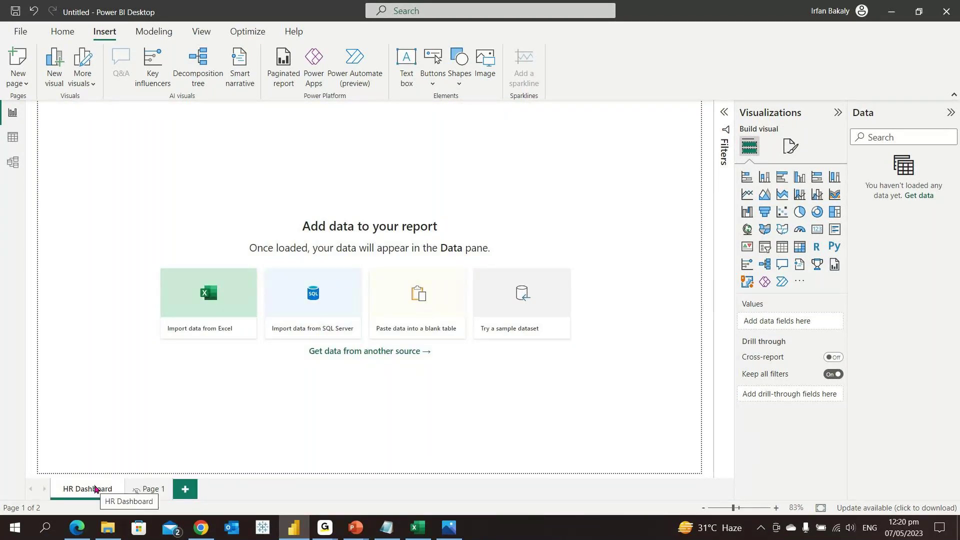
Rename Page 1 as Index and move it ahead of the HR Dashboard page
{"action": "double_click", "coordinate": [151, 489]}
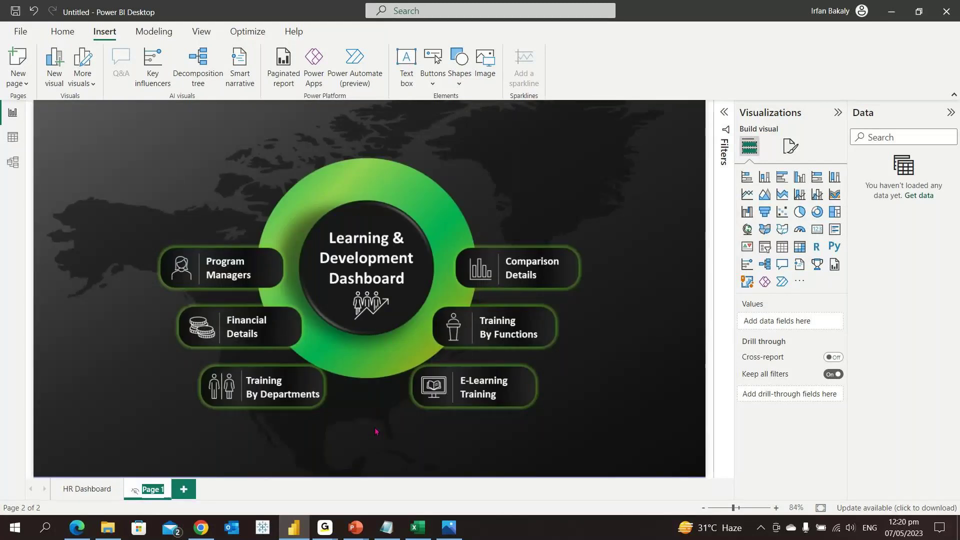
{"action": "key", "text": "BackSpace"}
{"action": "type", "text": "Index"}
{"action": "key", "text": "Return"}
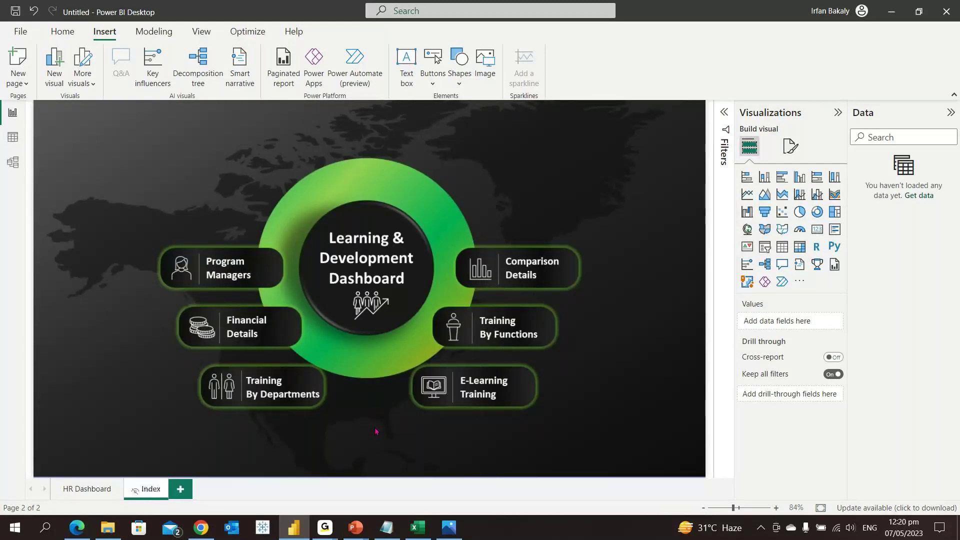
{"action": "right_click", "coordinate": [145, 488]}
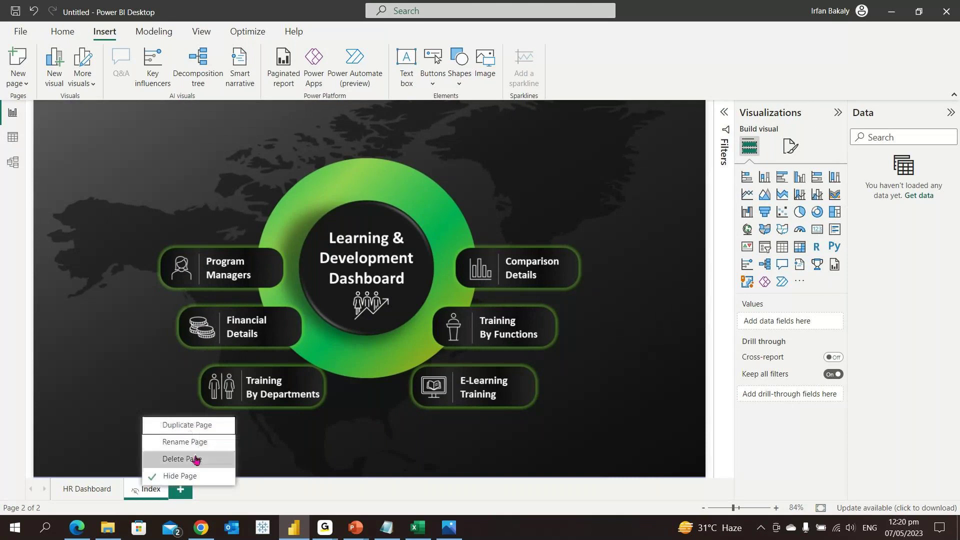
{"action": "left_click", "coordinate": [141, 496]}
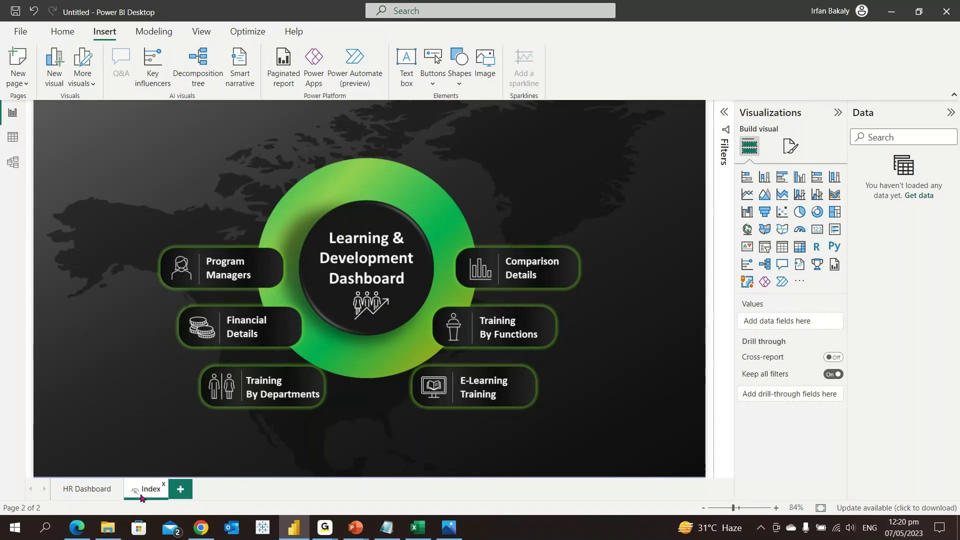
{"action": "left_click_drag", "start_coordinate": [141, 496], "coordinate": [73, 485]}
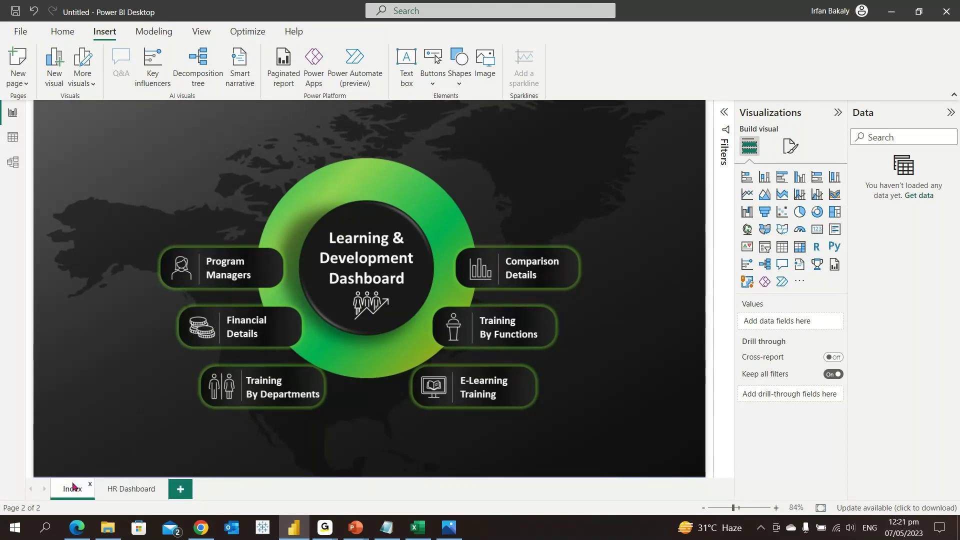
Insert a small, wide rectangle on the HR Dashboard page and place it in the page's upper-right corner
{"action": "left_click", "coordinate": [136, 494]}
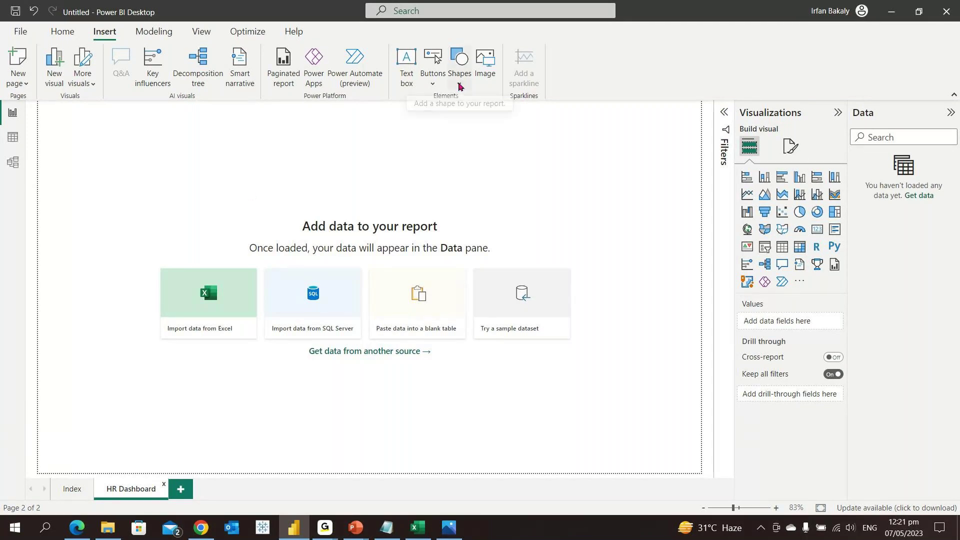
{"action": "left_click", "coordinate": [433, 86]}
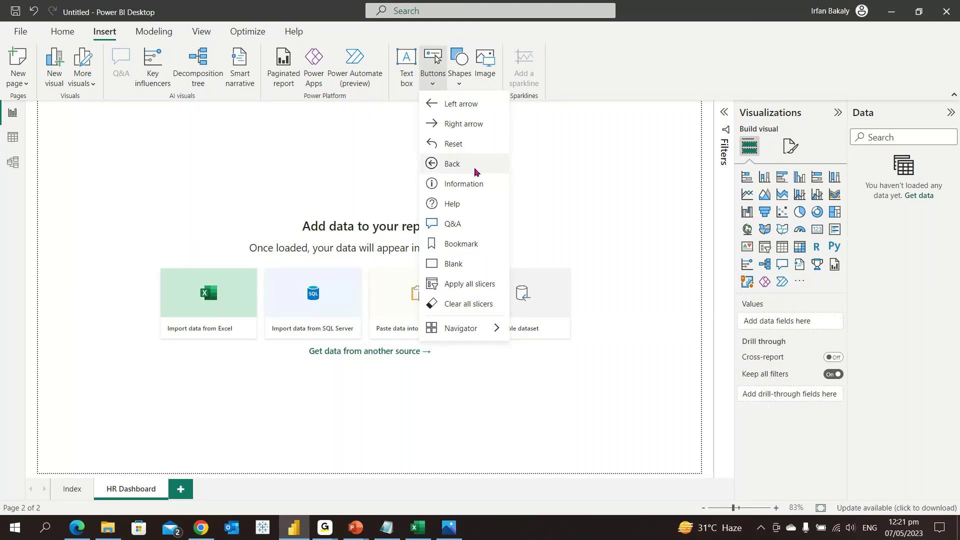
{"action": "mouse_move", "coordinate": [487, 328]}
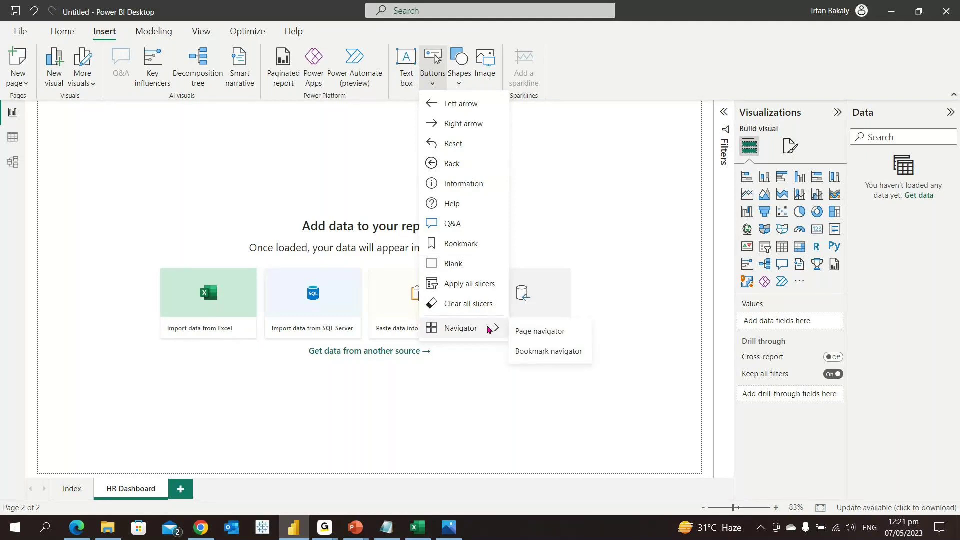
{"action": "left_click", "coordinate": [459, 75]}
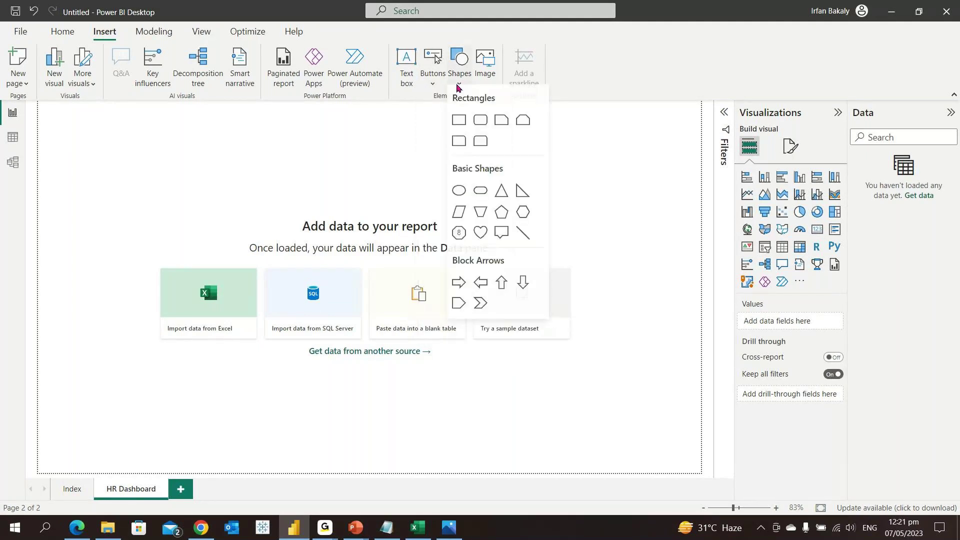
{"action": "left_click", "coordinate": [459, 126]}
{"action": "left_click_drag", "start_coordinate": [43, 244], "coordinate": [682, 125]}
{"action": "left_click", "coordinate": [693, 126]}
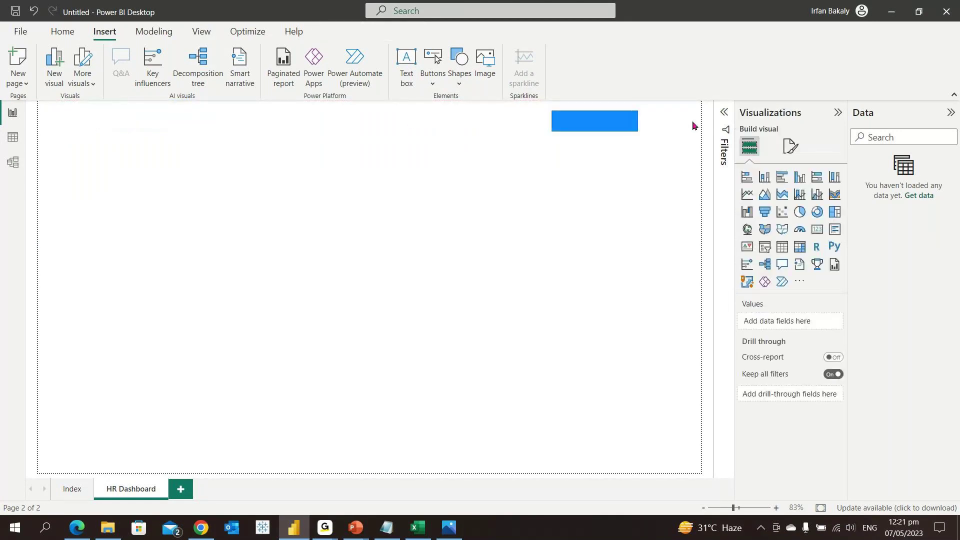
{"action": "left_click_drag", "start_coordinate": [560, 122], "coordinate": [623, 126]}
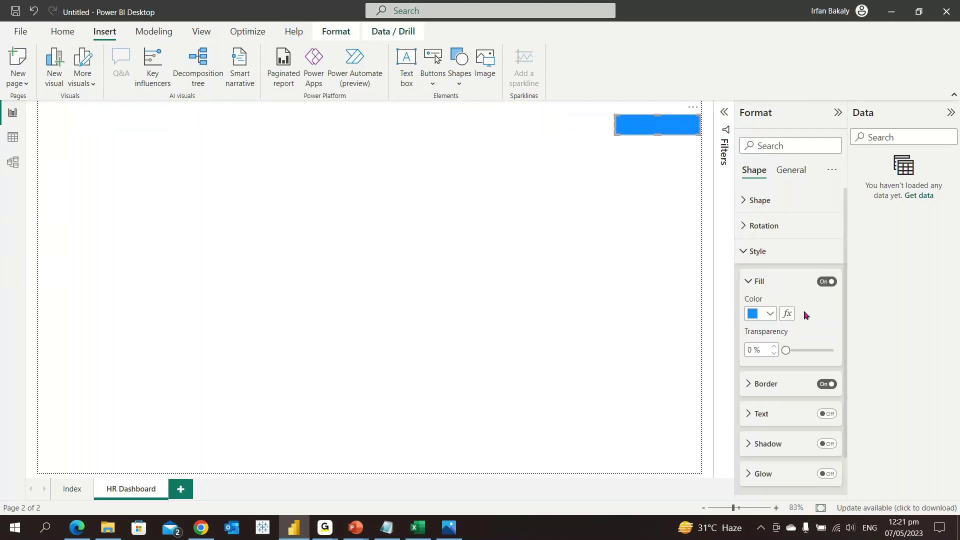
Fill the rectangle on HR Dashboard with white, keeping the fill transparency at 0%
{"action": "left_click", "coordinate": [770, 314]}
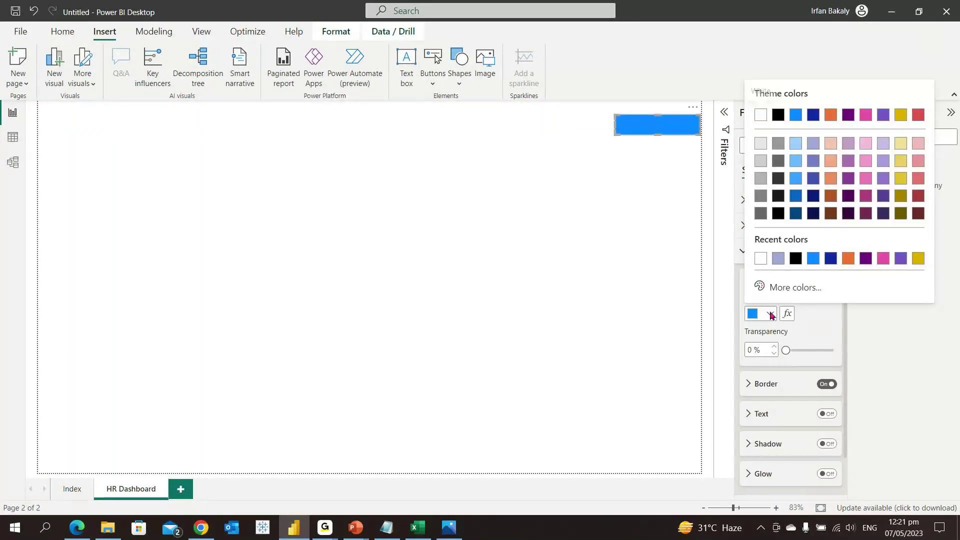
{"action": "left_click", "coordinate": [761, 258]}
{"action": "mouse_move", "coordinate": [786, 350]}
{"action": "left_mouse_down"}
{"action": "mouse_move", "coordinate": [812, 350]}
{"action": "mouse_move", "coordinate": [784, 350]}
{"action": "left_mouse_up"}
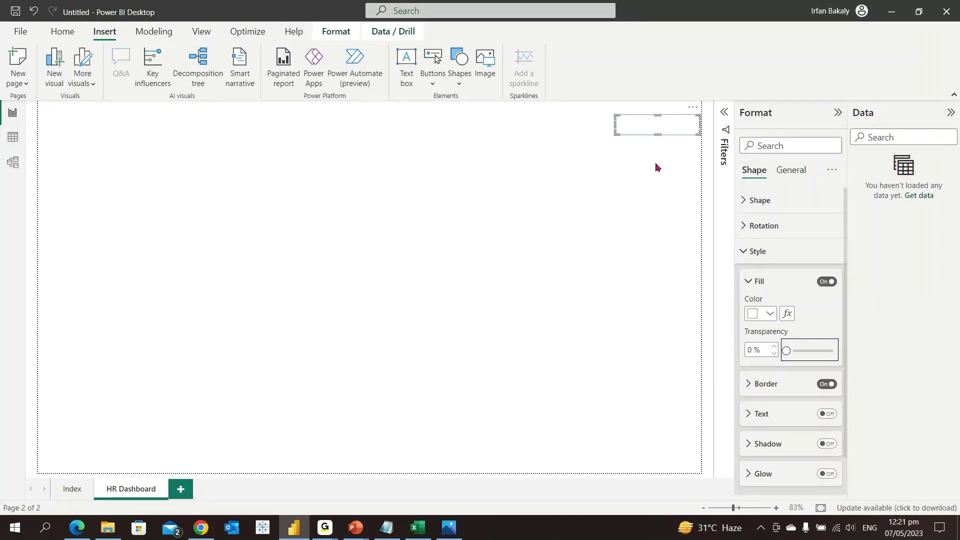
Give the white rectangle a page navigation action to Index and test the links between the two pages in both directions
{"action": "left_click", "coordinate": [664, 141]}
{"action": "left_click", "coordinate": [669, 135]}
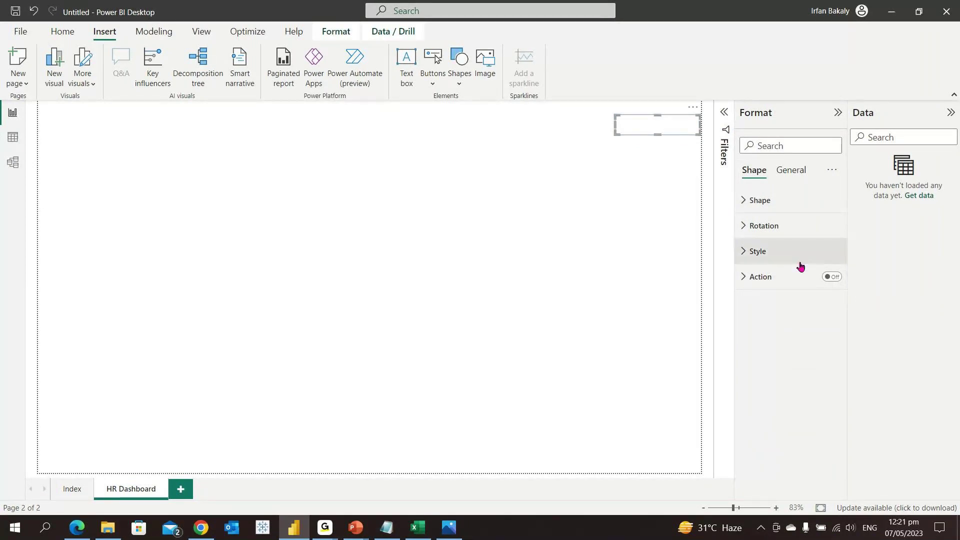
{"action": "left_click", "coordinate": [831, 277]}
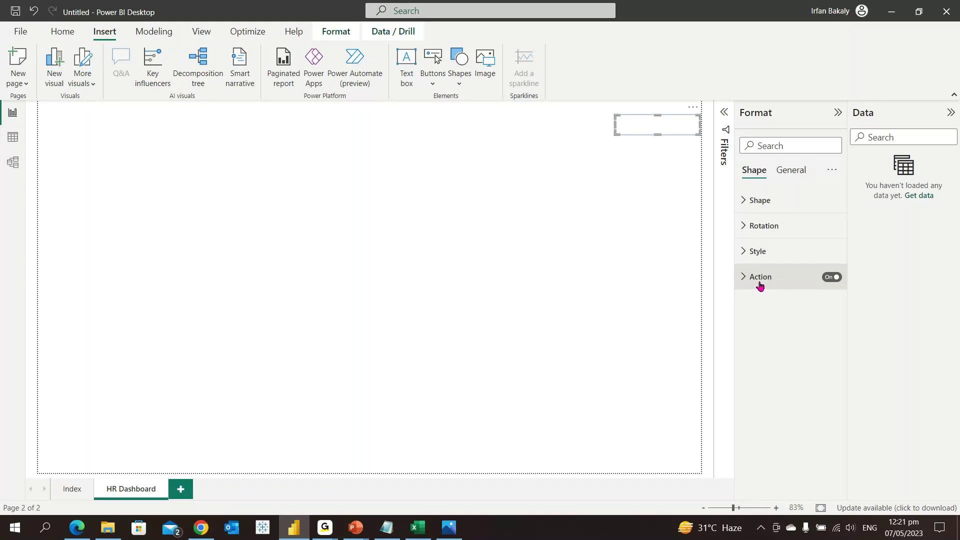
{"action": "left_click", "coordinate": [761, 288]}
{"action": "left_click", "coordinate": [773, 339]}
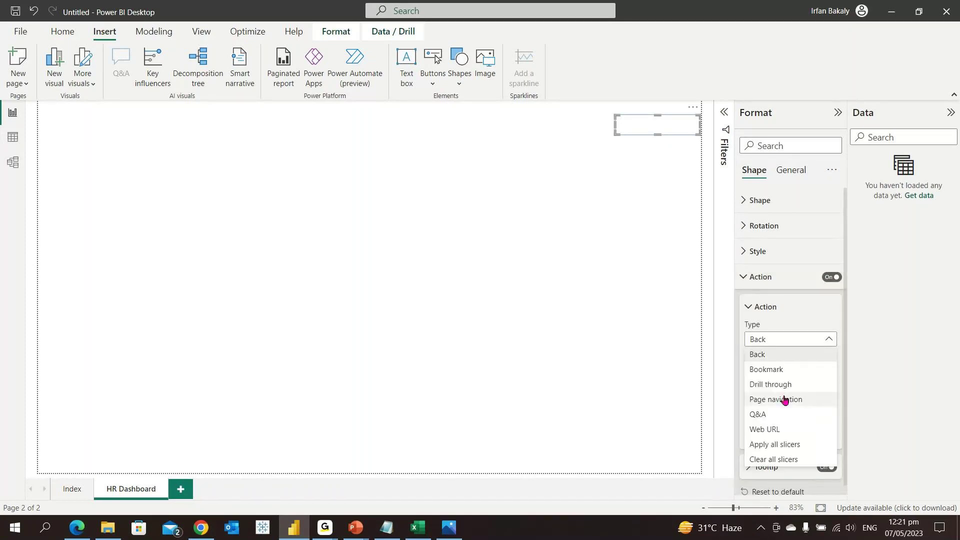
{"action": "left_click", "coordinate": [784, 399]}
{"action": "left_click", "coordinate": [784, 404]}
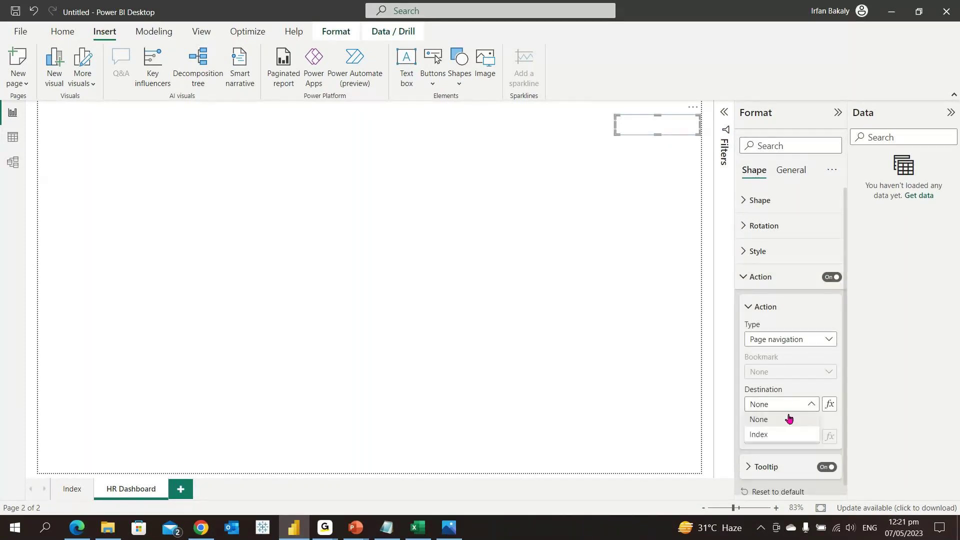
{"action": "left_click", "coordinate": [789, 435]}
{"action": "left_click", "coordinate": [642, 236]}
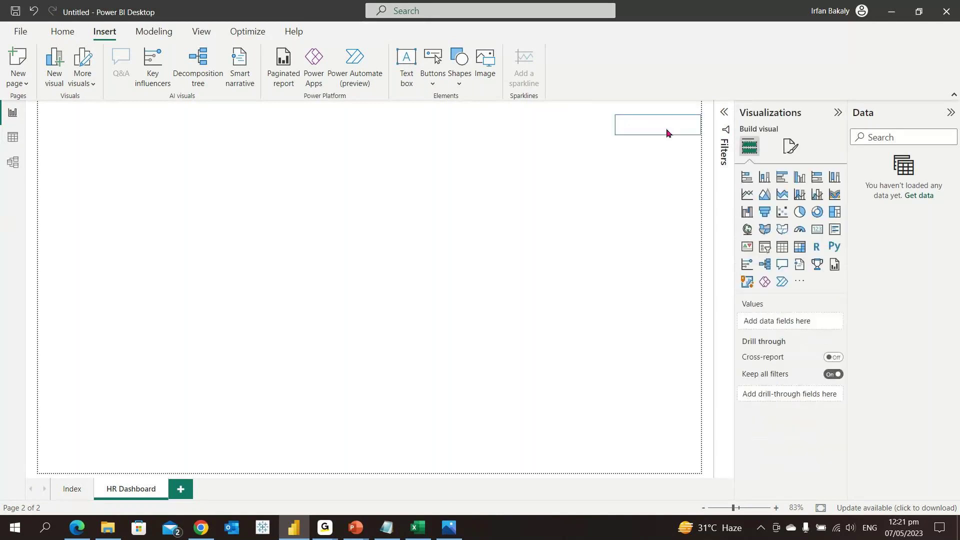
{"action": "left_click", "coordinate": [671, 130], "text": "ctrl"}
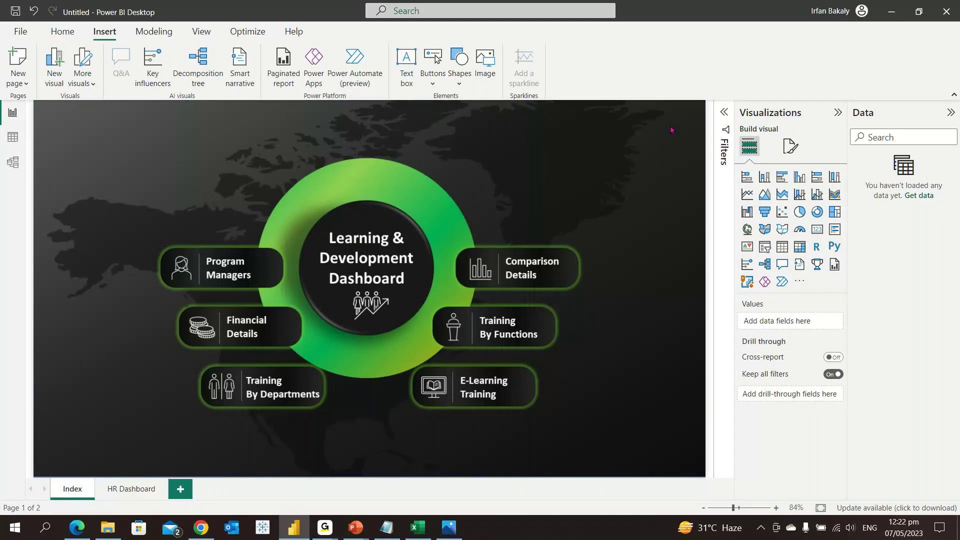
{"action": "left_click", "coordinate": [220, 272], "text": "ctrl"}
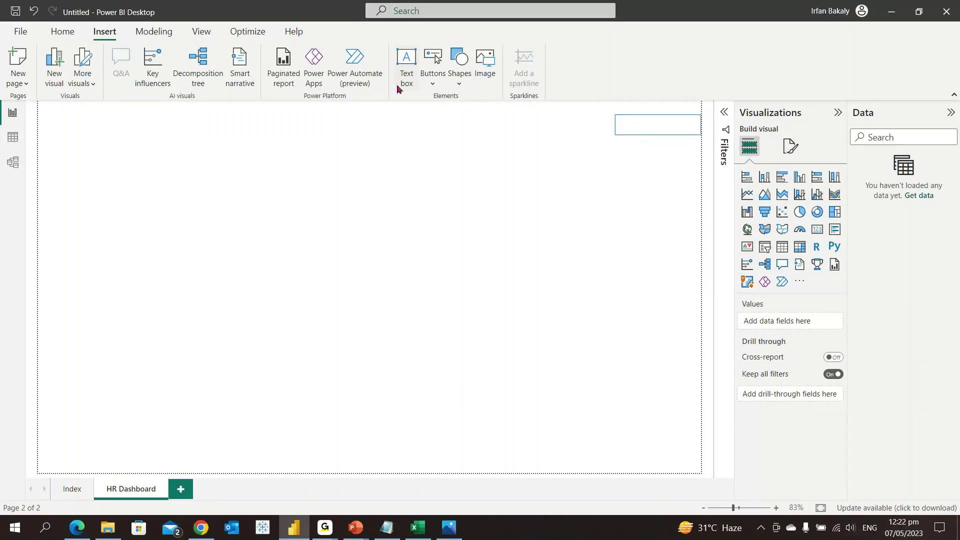
Insert a text box on the HR Dashboard page reading "Goto Main Page"
{"action": "left_click", "coordinate": [406, 70]}
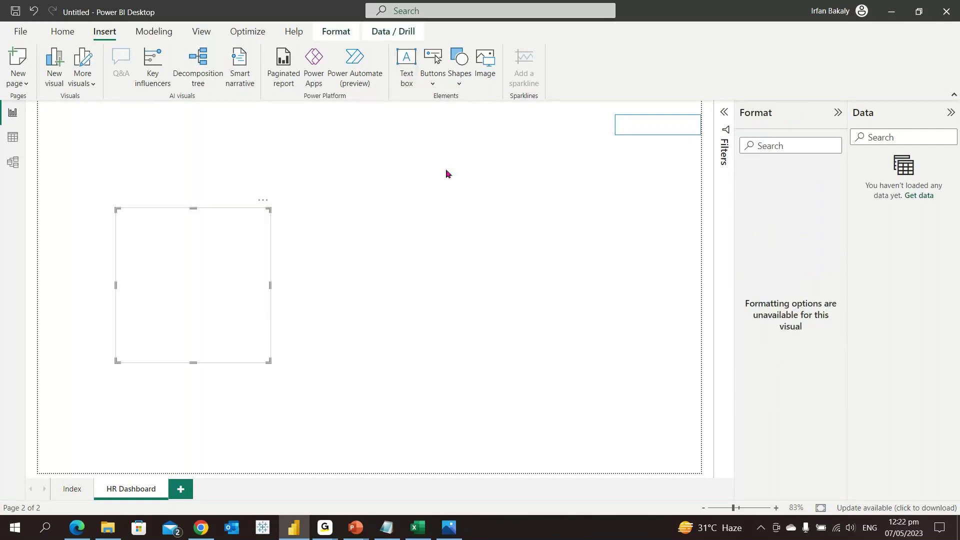
{"action": "left_click", "coordinate": [215, 243]}
{"action": "type", "text": "Goto"}
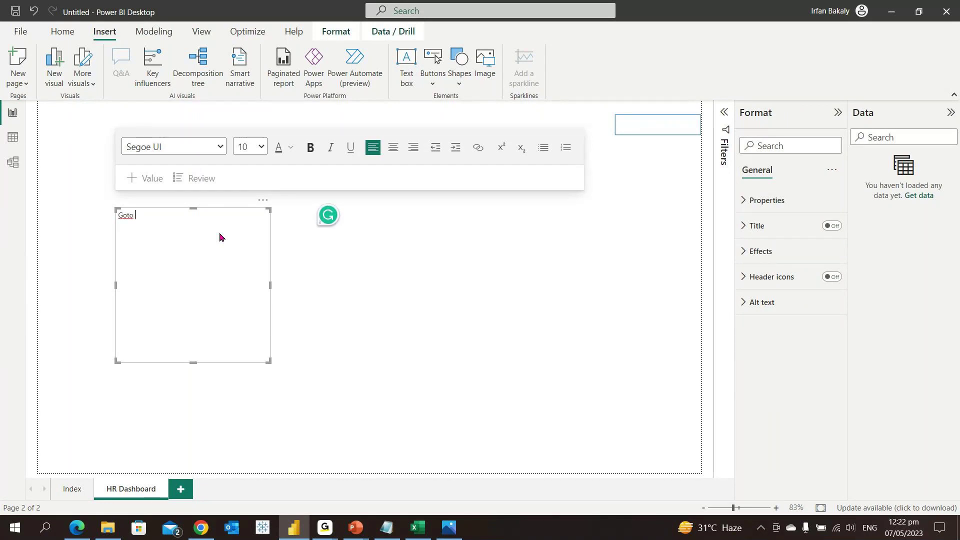
{"action": "type", "text": " Main Page"}
Make the "Goto Main Page" text bold and centre it in its text box
{"action": "key", "text": "ctrl+a"}
{"action": "left_click", "coordinate": [310, 147]}
{"action": "left_click", "coordinate": [331, 147]}
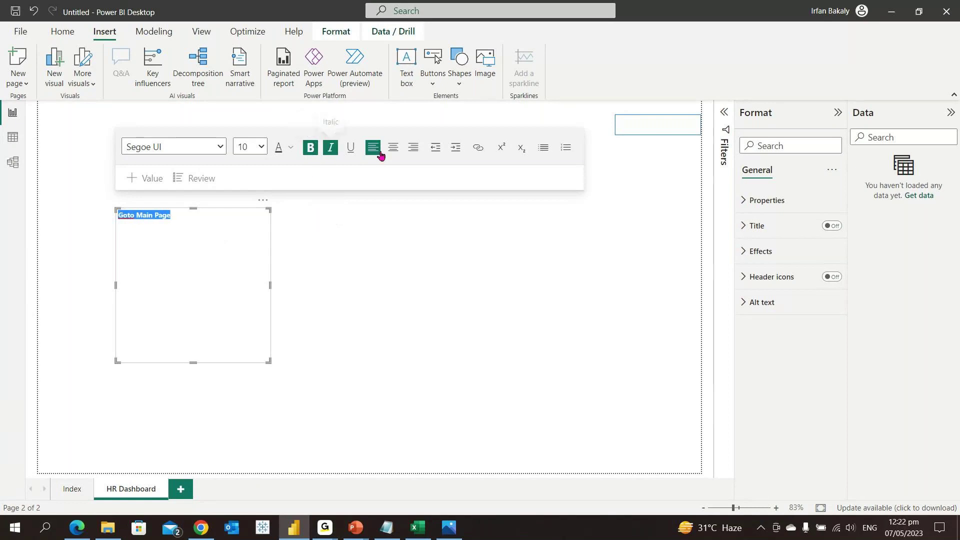
{"action": "left_click", "coordinate": [394, 149]}
{"action": "left_click", "coordinate": [261, 147]}
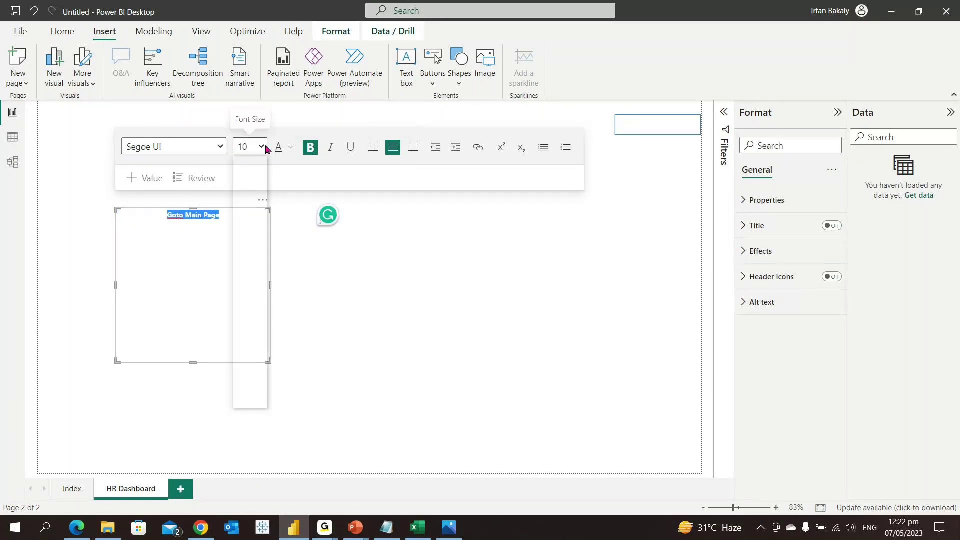
{"action": "left_click", "coordinate": [267, 149]}
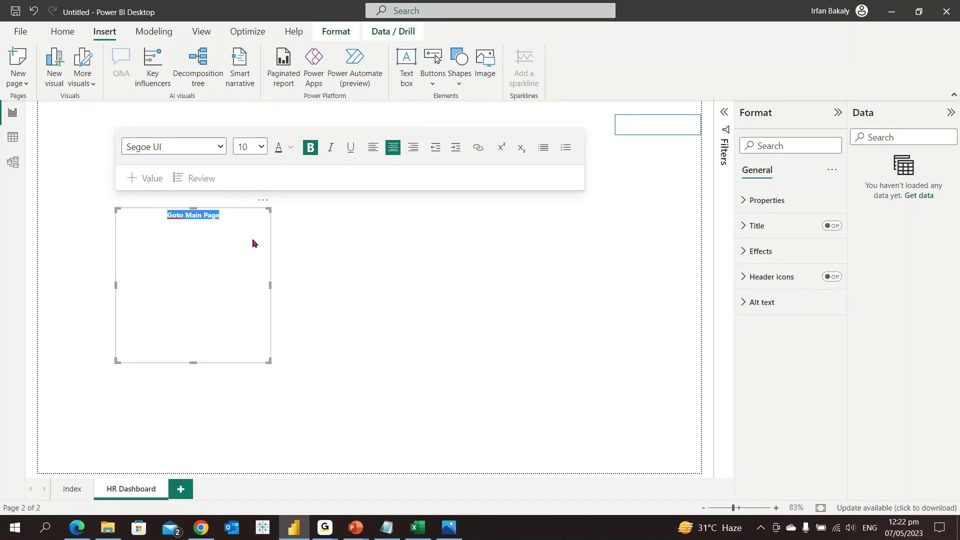
Shrink the "Goto Main Page" text box around its text and move it so it overlaps the rectangle's left end
{"action": "left_click", "coordinate": [259, 330]}
{"action": "left_click_drag", "start_coordinate": [268, 361], "coordinate": [634, 117]}
{"action": "left_click", "coordinate": [185, 214]}
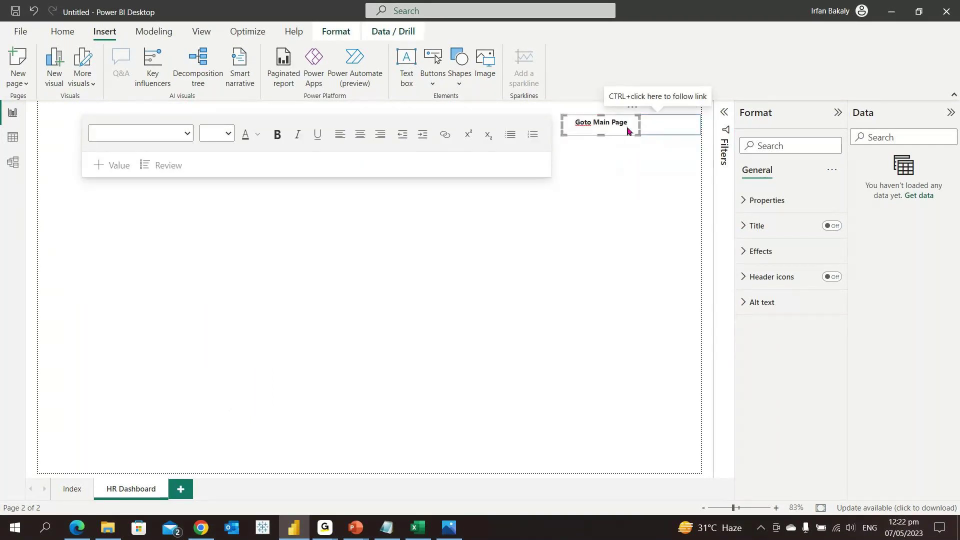
{"action": "left_click", "coordinate": [647, 122]}
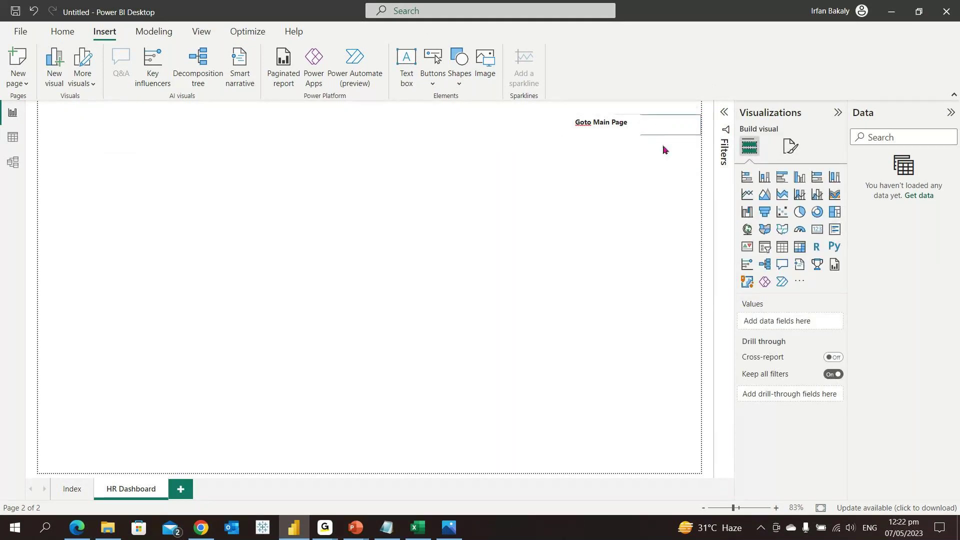
Move the "Goto Main Page" text box down, clear of the white rectangle
{"action": "left_click", "coordinate": [631, 133]}
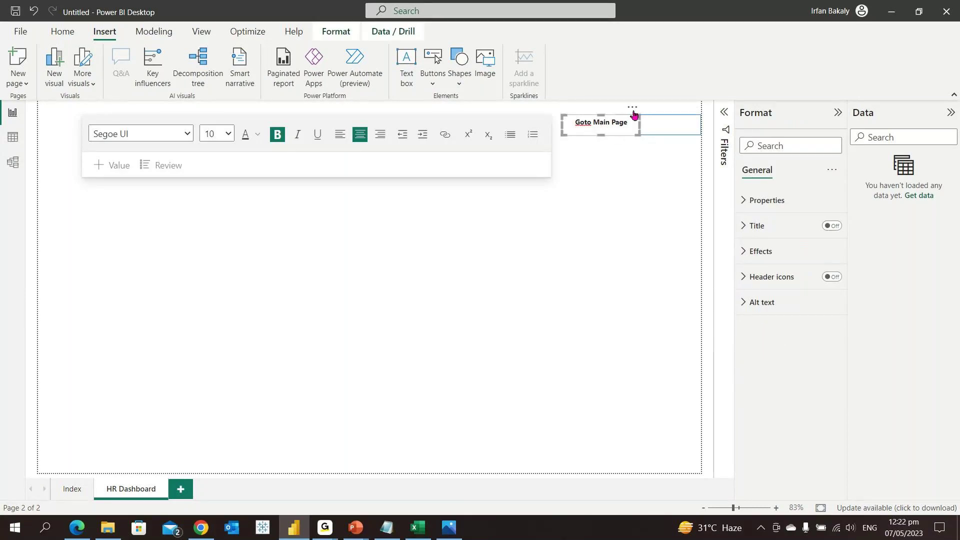
{"action": "left_click_drag", "start_coordinate": [634, 114], "coordinate": [631, 166]}
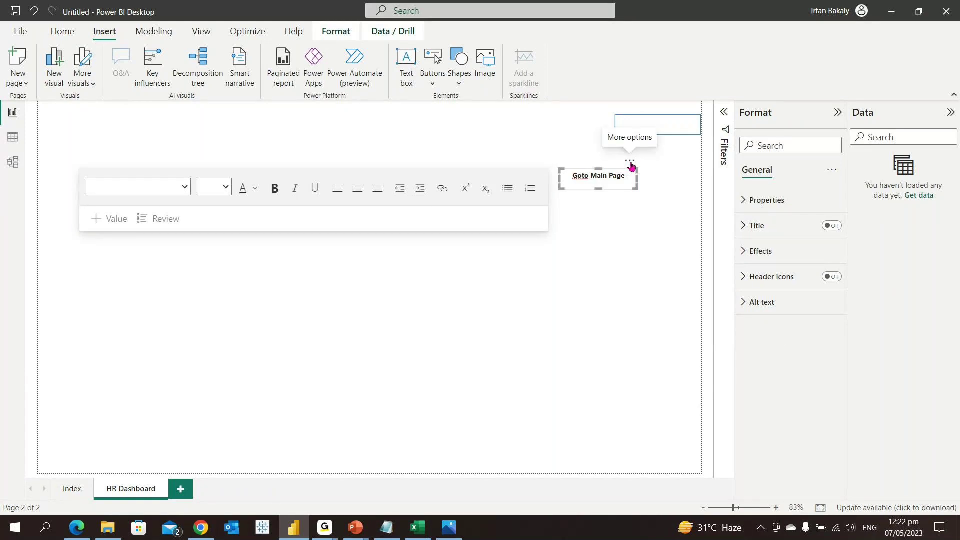
Turn off the background of the "Goto Main Page" text box and move it onto the outlined rectangle
{"action": "left_click", "coordinate": [782, 259]}
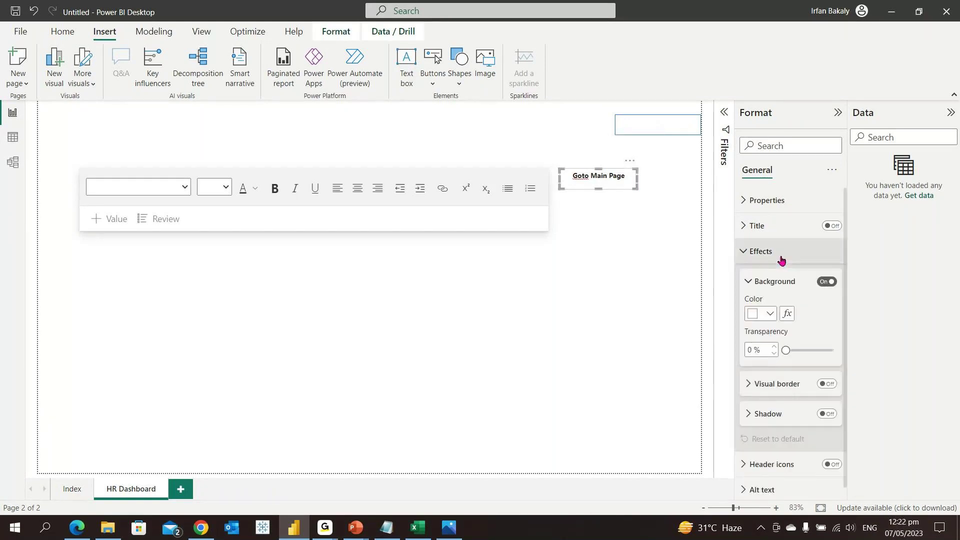
{"action": "left_click", "coordinate": [827, 282]}
{"action": "left_click_drag", "start_coordinate": [628, 169], "coordinate": [689, 120]}
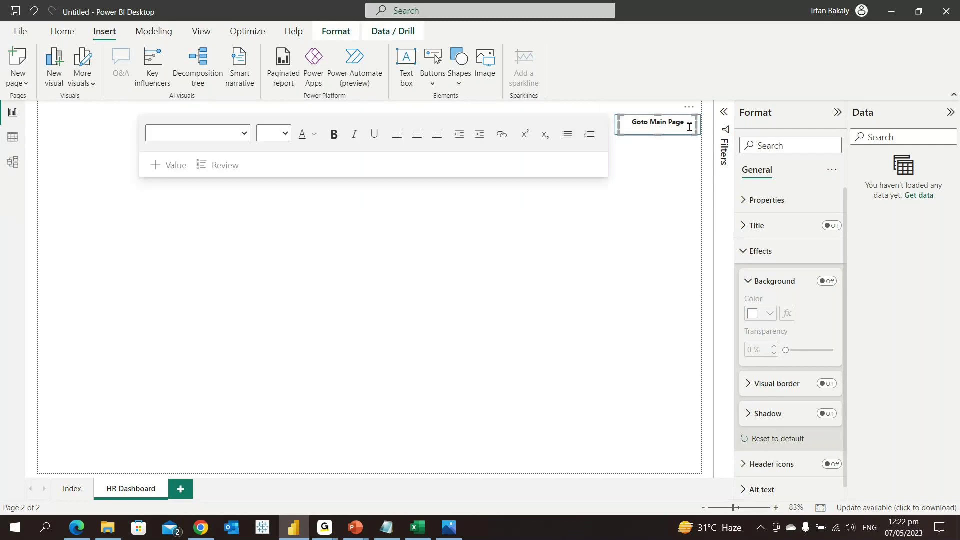
{"action": "left_click", "coordinate": [686, 140]}
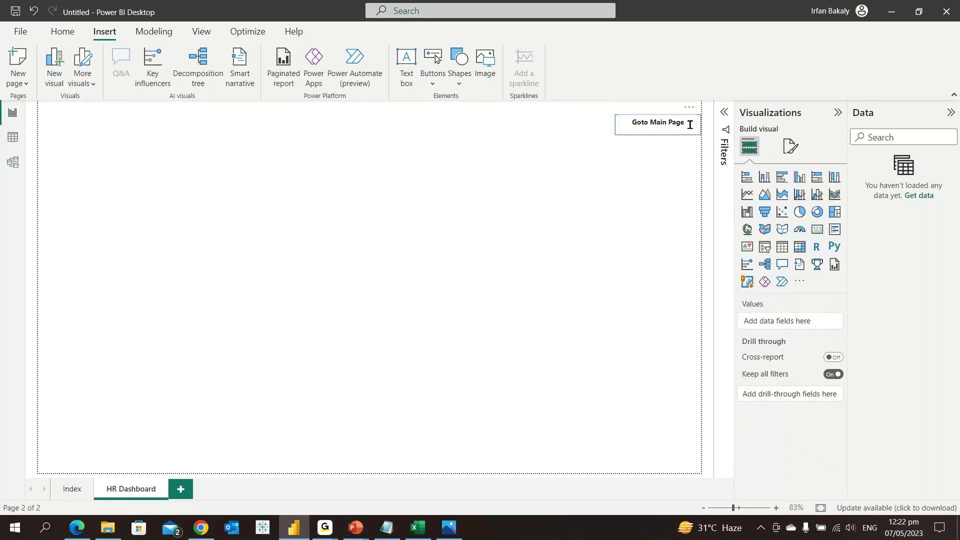
Try following the page link of the rectangle behind the "Goto Main Page" label
{"action": "left_click", "coordinate": [618, 132]}
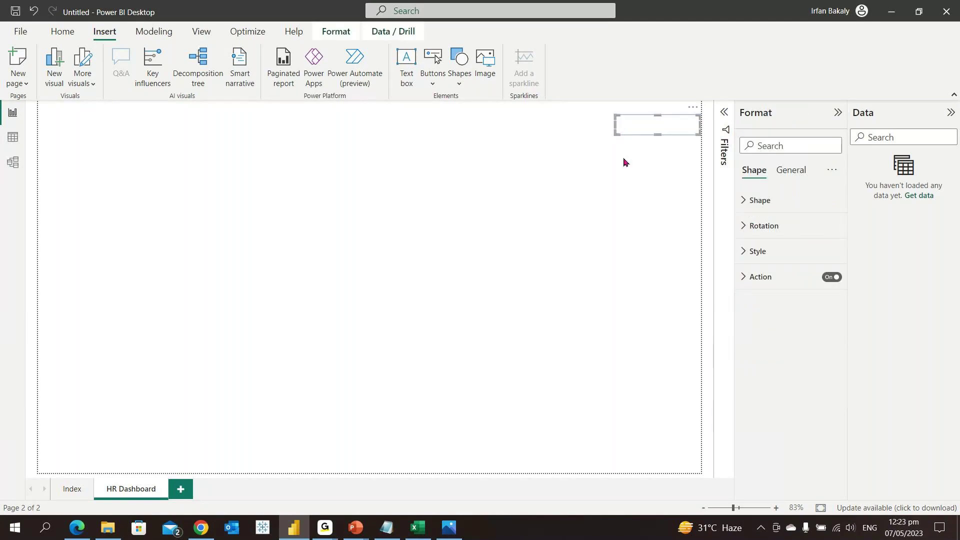
{"action": "left_click", "coordinate": [654, 126], "text": "ctrl"}
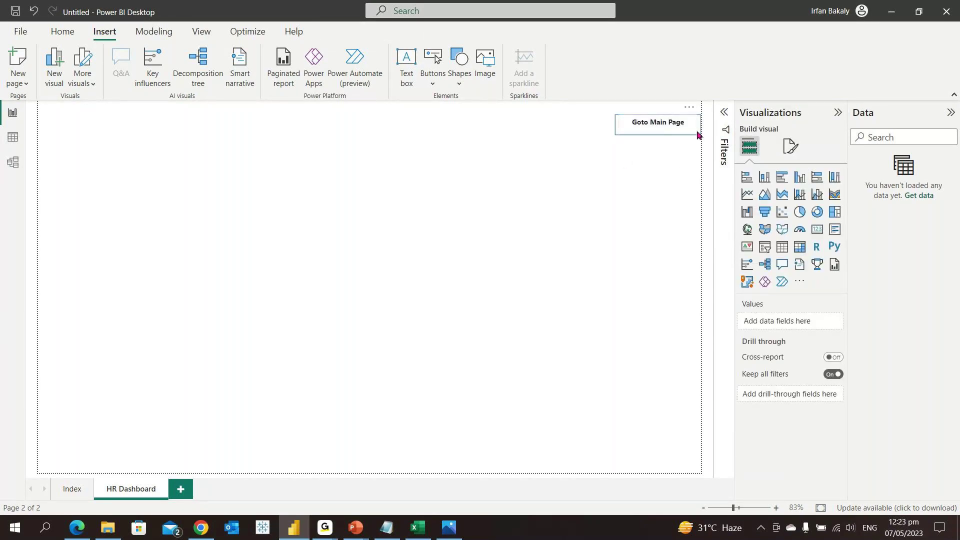
{"action": "left_click", "coordinate": [672, 124]}
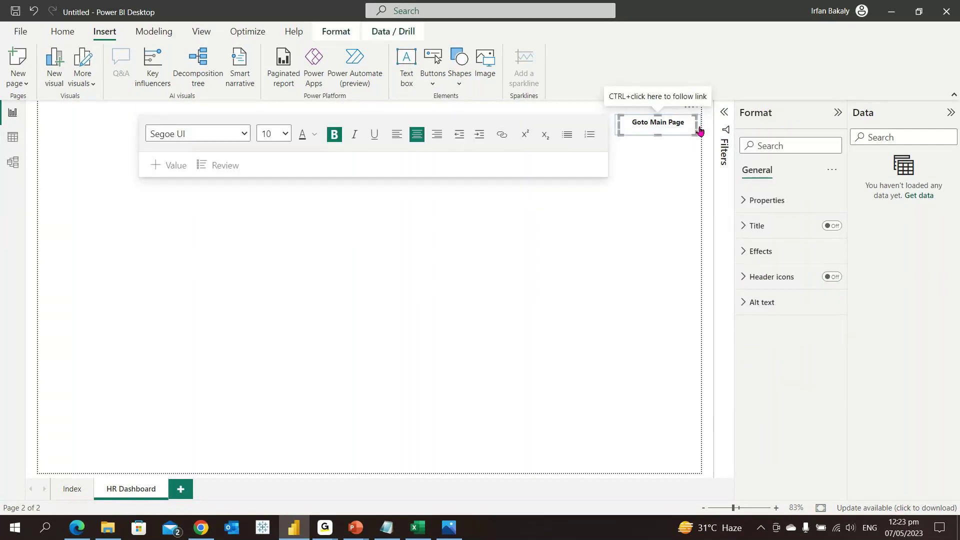
{"action": "left_click", "coordinate": [661, 153]}
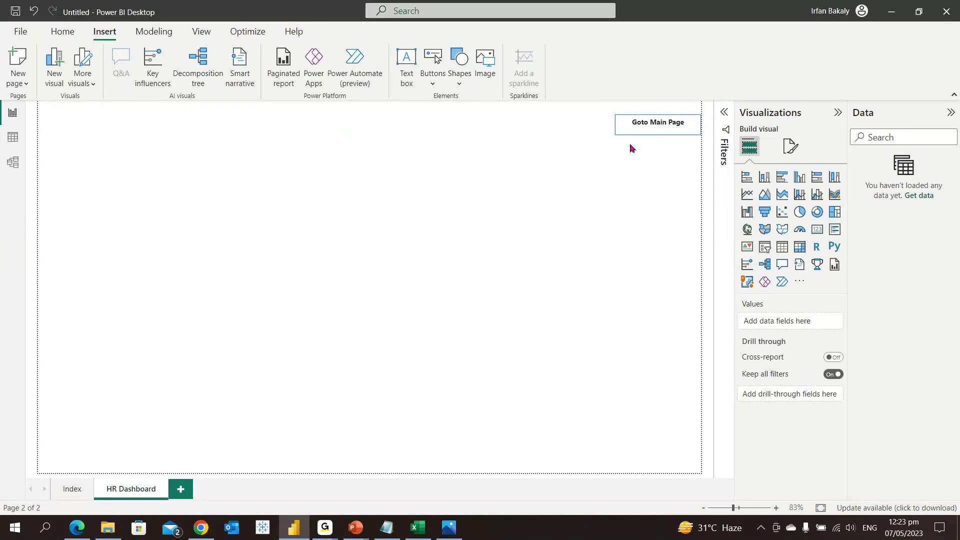
Duplicate the linked rectangle and align the copy exactly over the original, on top of the "Goto Main Page" label
{"action": "left_click", "coordinate": [617, 135]}
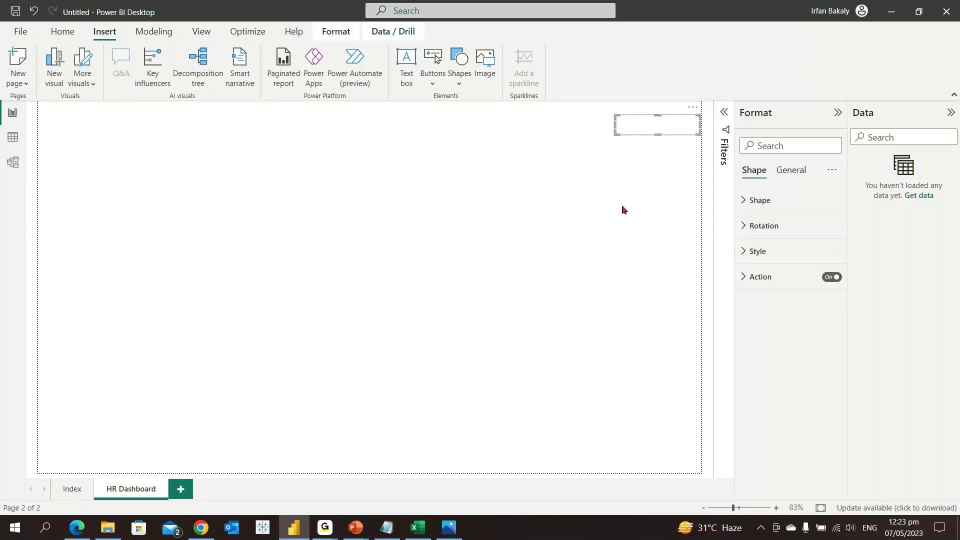
{"action": "key", "text": "ctrl+v"}
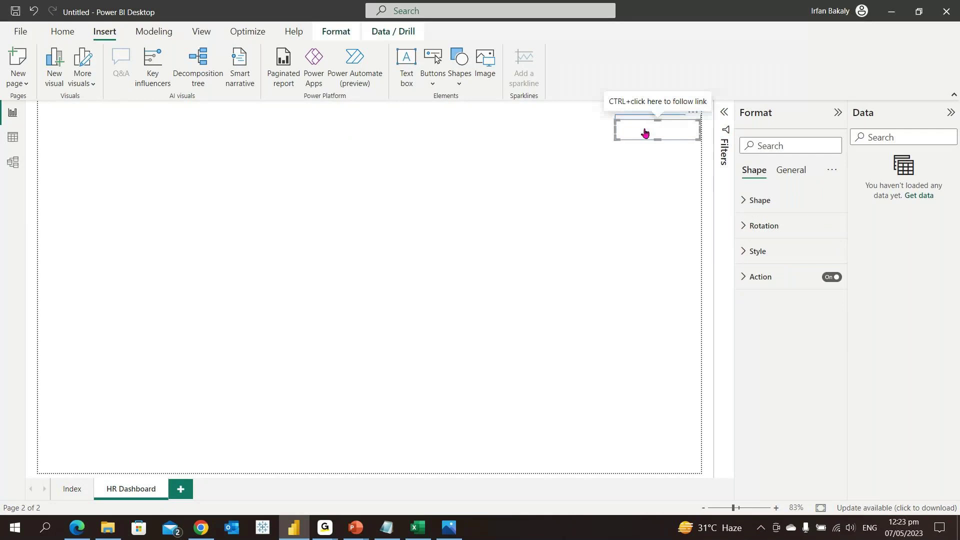
{"action": "left_click_drag", "start_coordinate": [645, 129], "coordinate": [646, 129]}
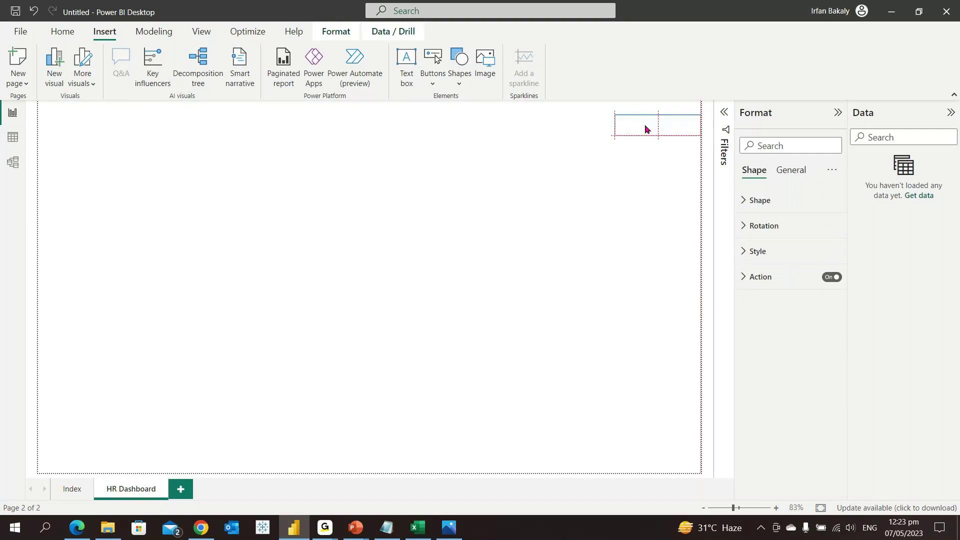
Turn off the fill of the topmost rectangle and test its page link
{"action": "left_click", "coordinate": [789, 250]}
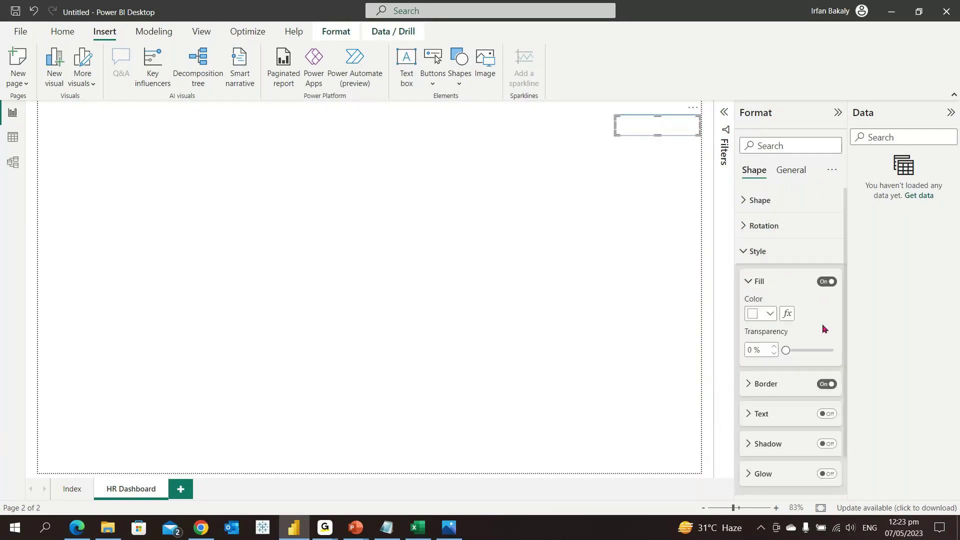
{"action": "left_click", "coordinate": [827, 282]}
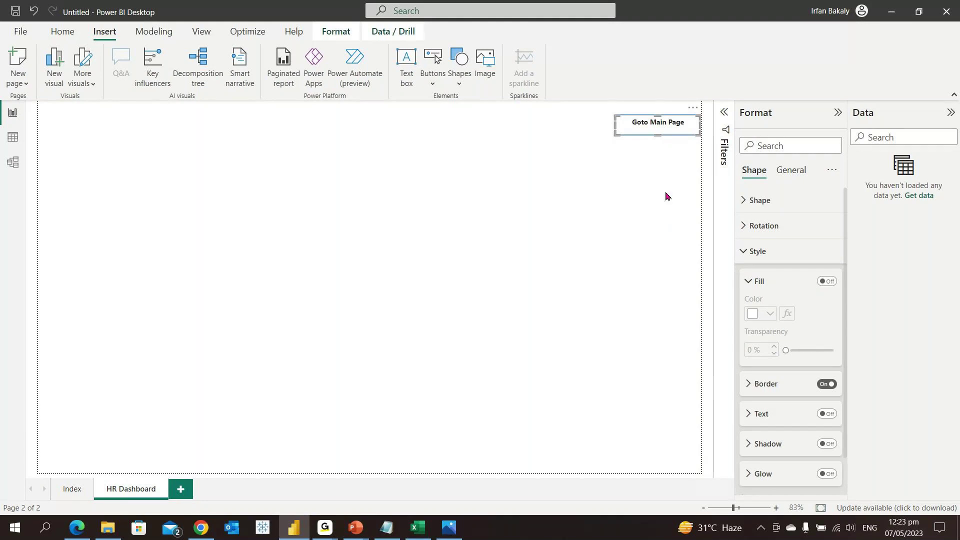
{"action": "left_click", "coordinate": [665, 196]}
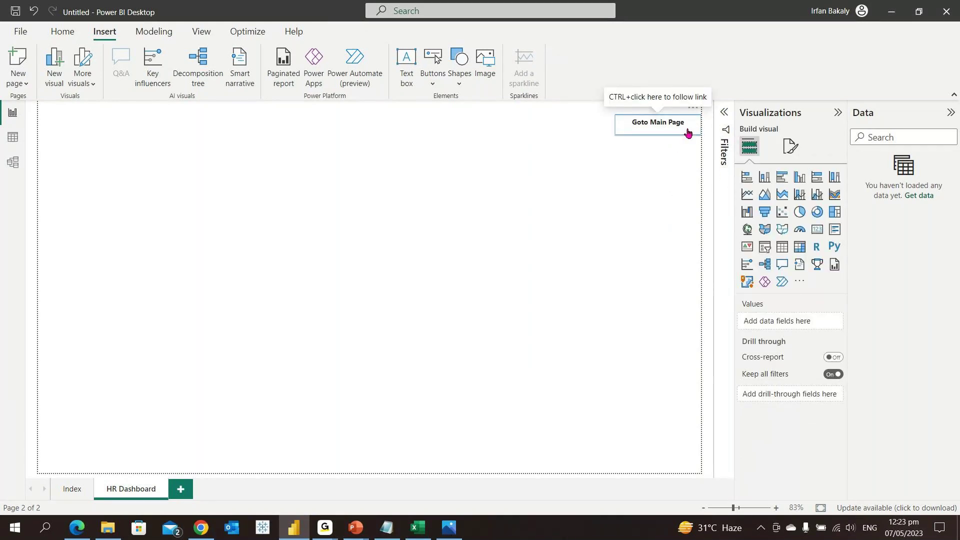
{"action": "left_click", "coordinate": [688, 132], "text": "ctrl"}
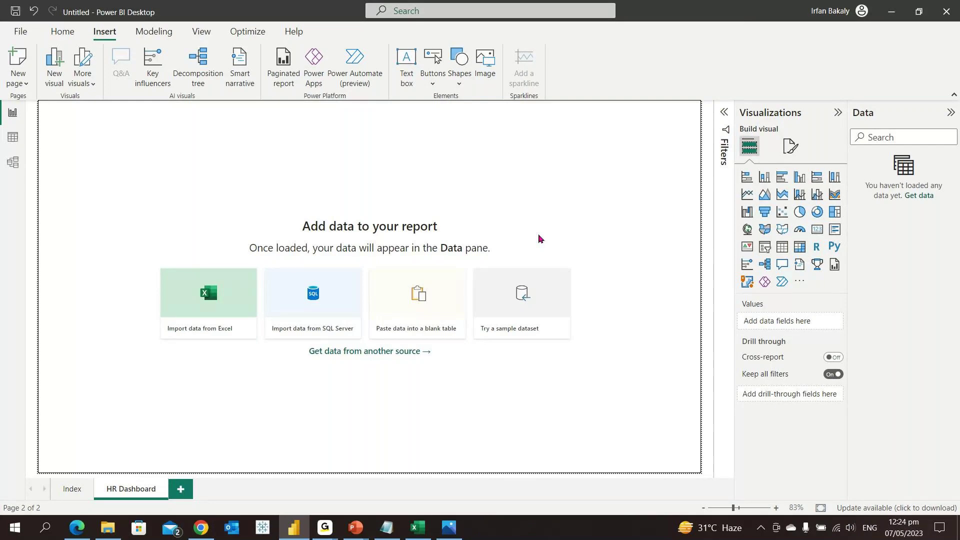
Set the HR Dashboard canvas background to blue-smooth-wall-textured-background from the Power BI - Free Course Pictures folder, with 0% transparency
{"action": "left_click", "coordinate": [63, 32]}
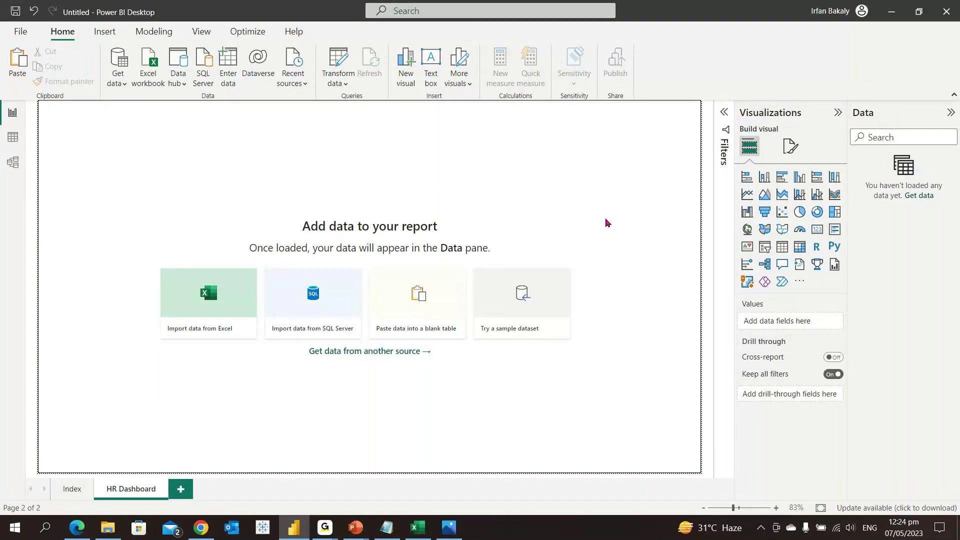
{"action": "left_click", "coordinate": [790, 146]}
{"action": "left_click", "coordinate": [793, 259]}
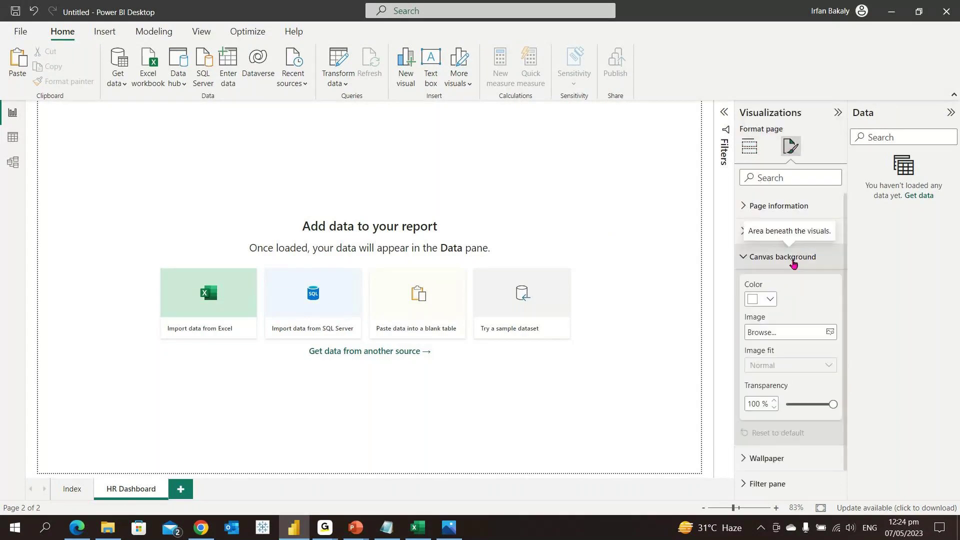
{"action": "left_click", "coordinate": [778, 336]}
{"action": "left_click", "coordinate": [267, 223]}
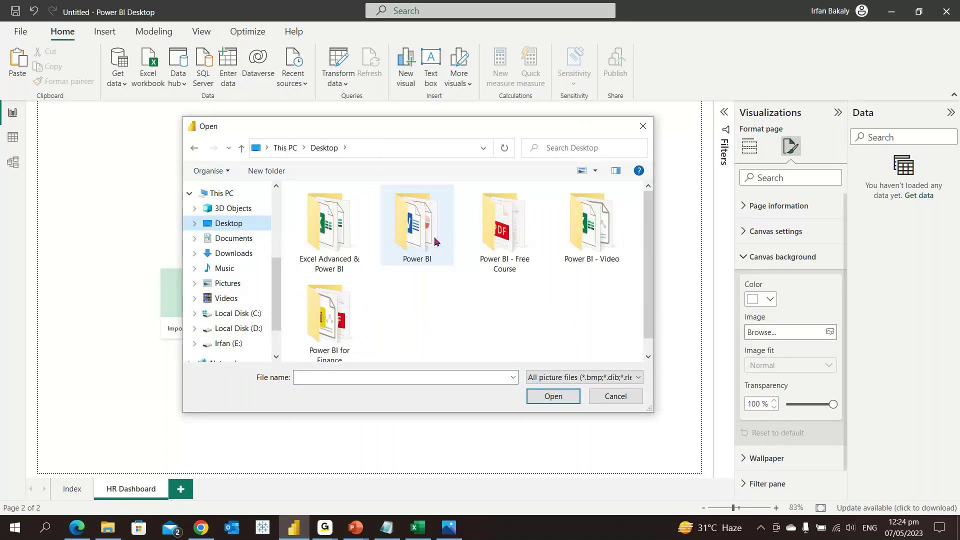
{"action": "double_click", "coordinate": [336, 313]}
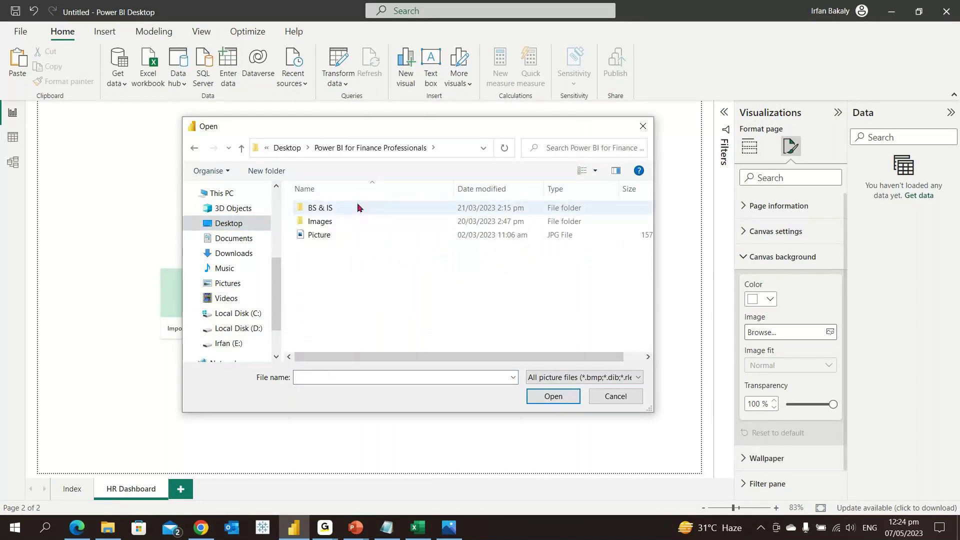
{"action": "left_click", "coordinate": [287, 148]}
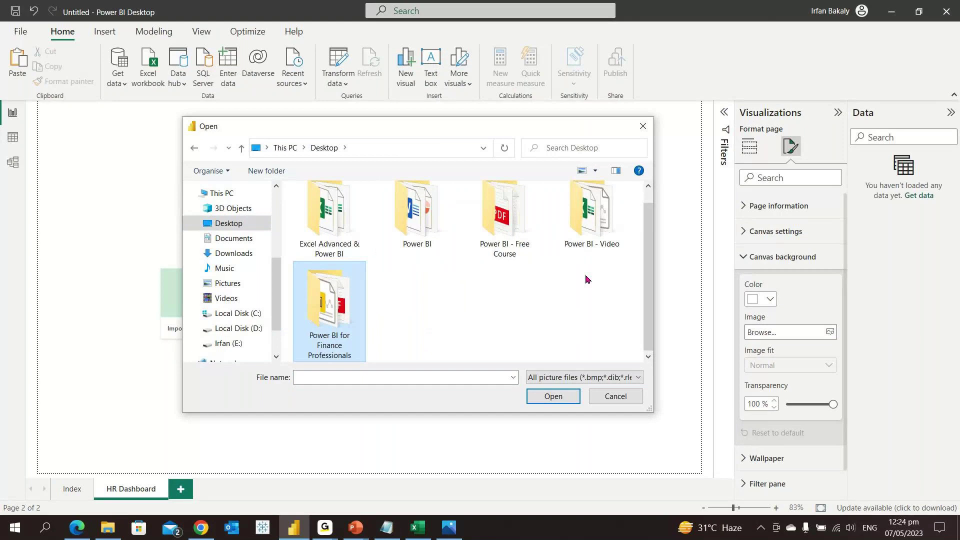
{"action": "double_click", "coordinate": [507, 230]}
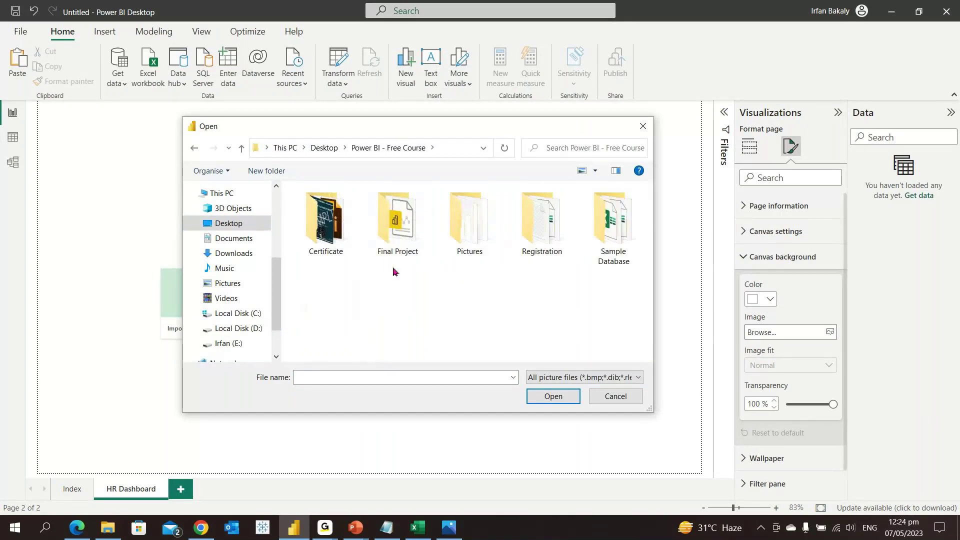
{"action": "left_click", "coordinate": [470, 248]}
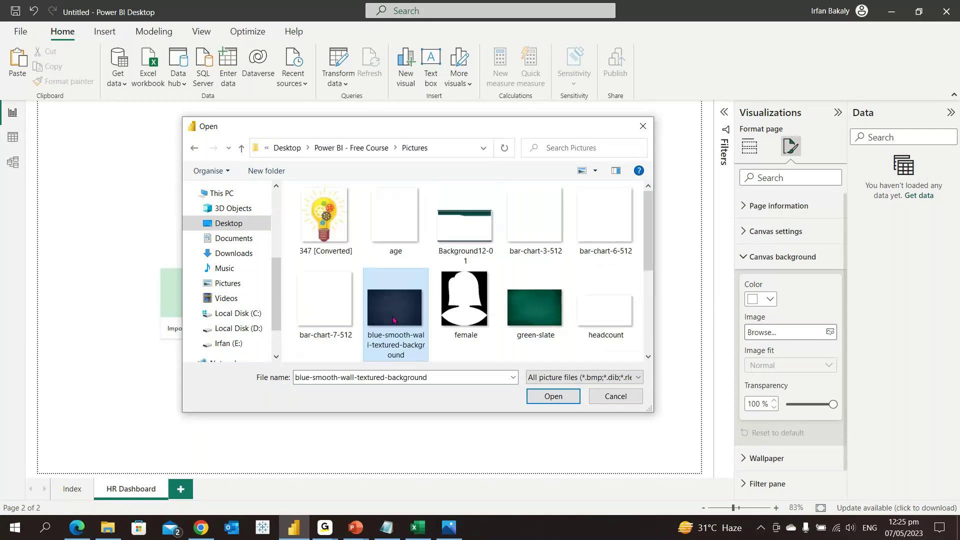
{"action": "left_click", "coordinate": [555, 396]}
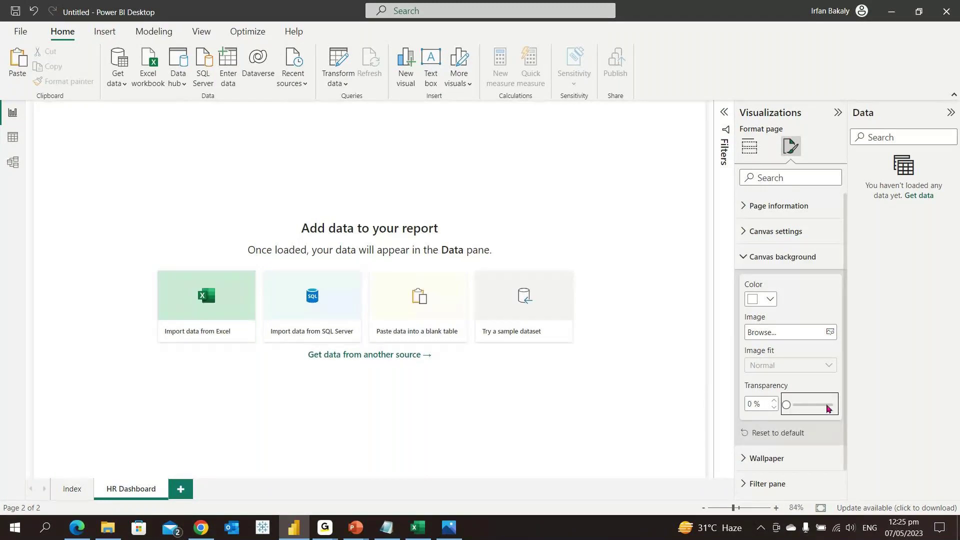
Choose blue-smooth-wall-textured-background again as the canvas background image
{"action": "left_click", "coordinate": [670, 300]}
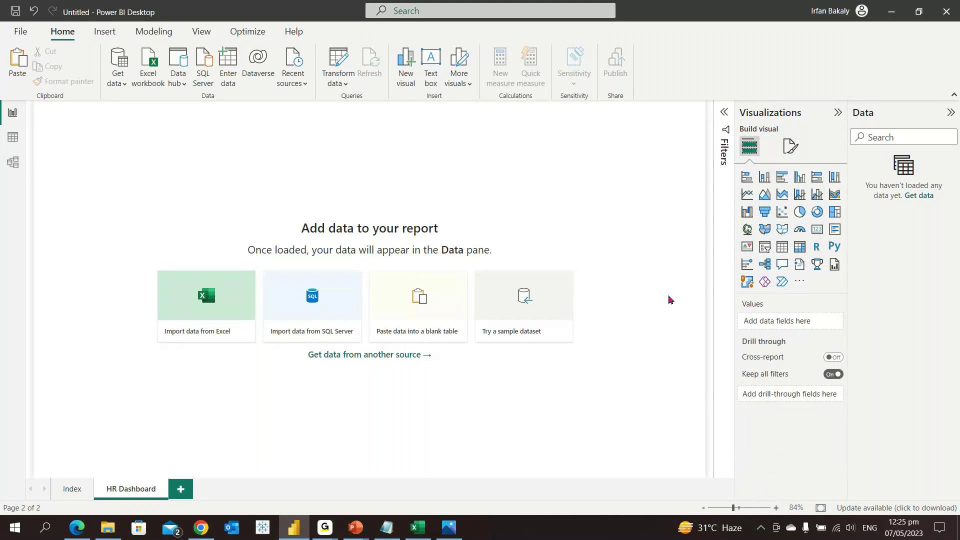
{"action": "left_click", "coordinate": [790, 146]}
{"action": "left_click", "coordinate": [785, 257]}
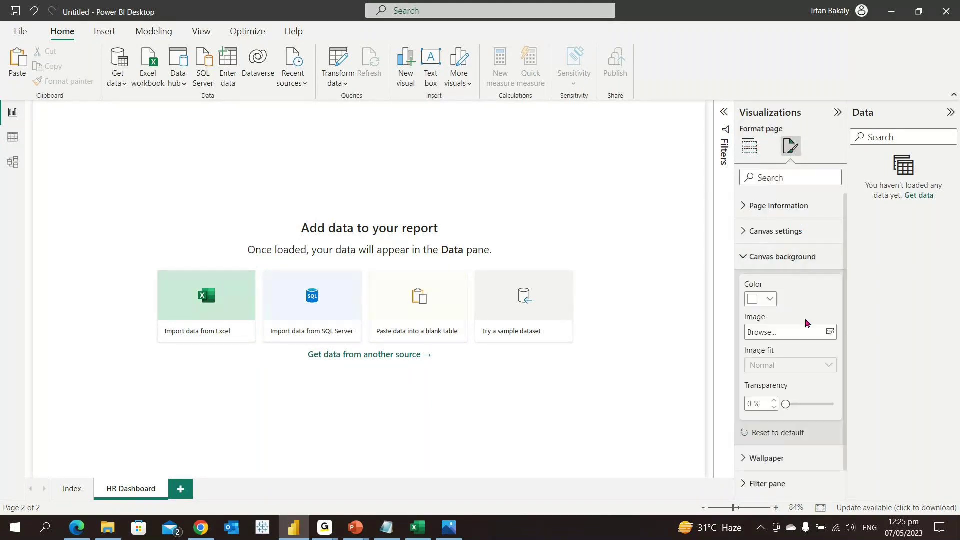
{"action": "left_click", "coordinate": [811, 332]}
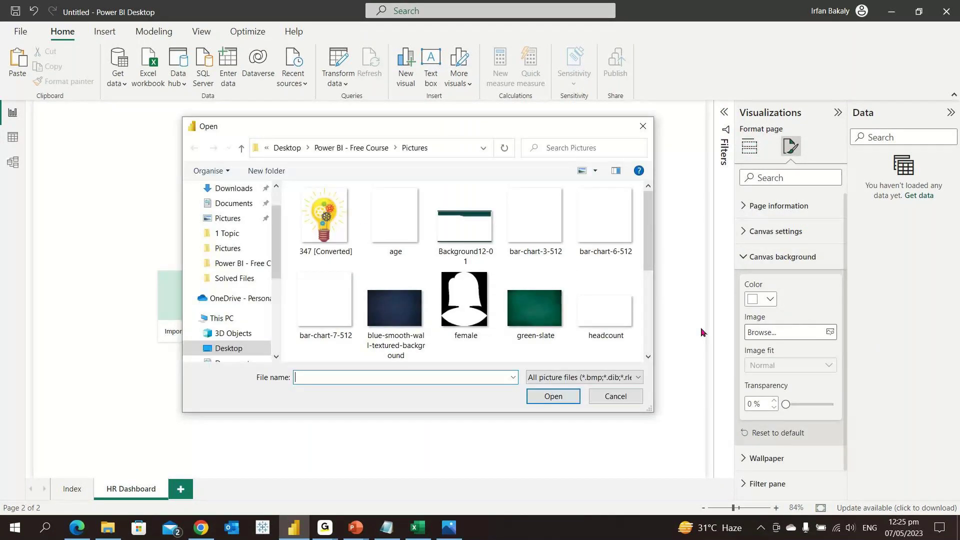
{"action": "double_click", "coordinate": [389, 315]}
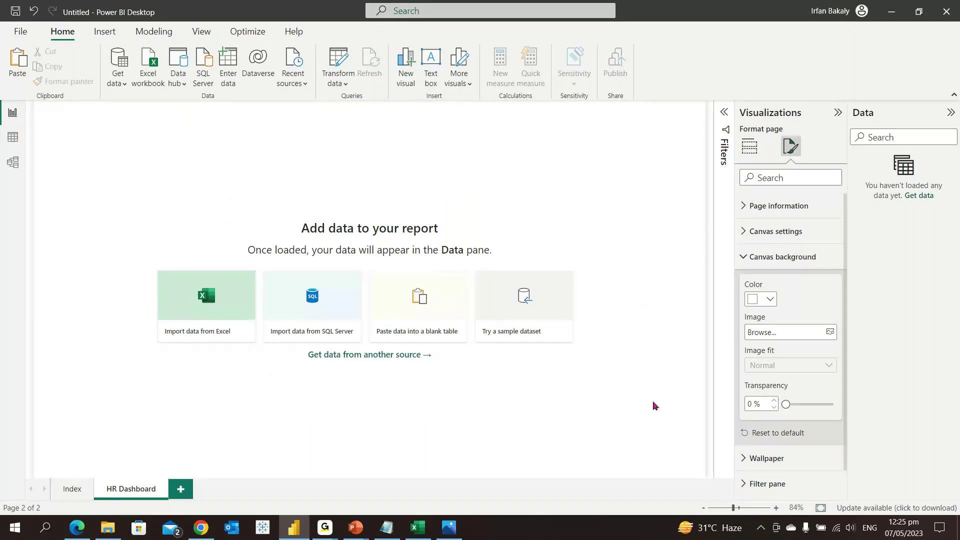
Try green-slate.jpg as the canvas background image and remove it
{"action": "left_click", "coordinate": [637, 433]}
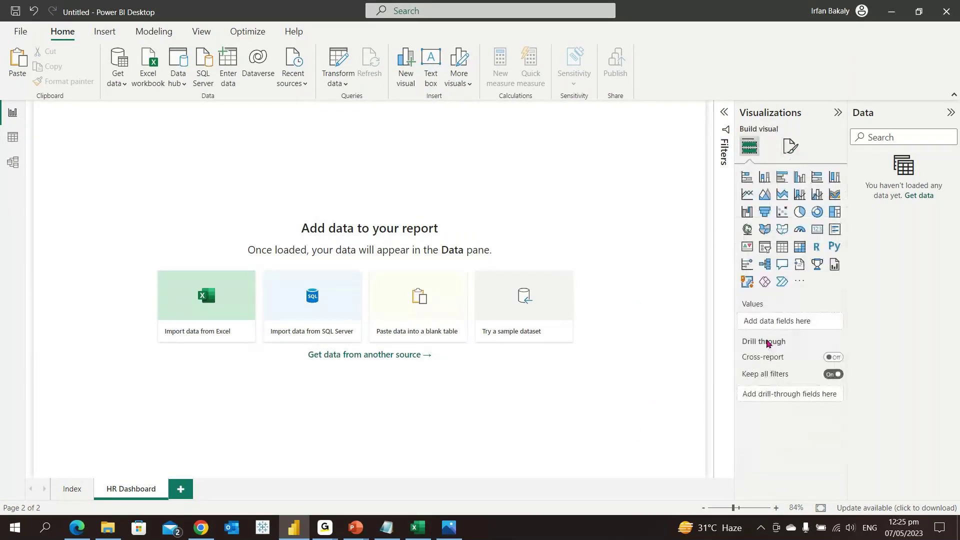
{"action": "left_click", "coordinate": [791, 146]}
{"action": "left_click", "coordinate": [795, 260]}
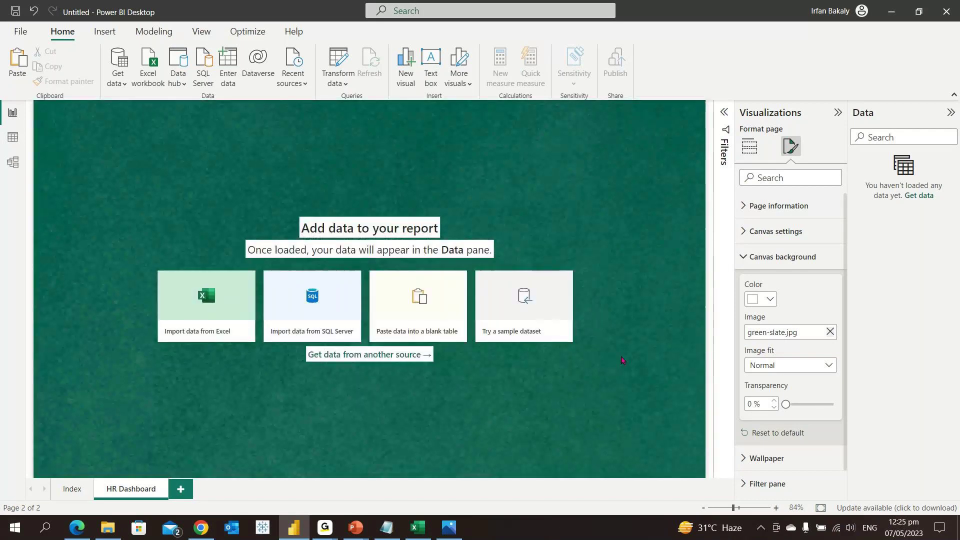
{"action": "left_click", "coordinate": [831, 332]}
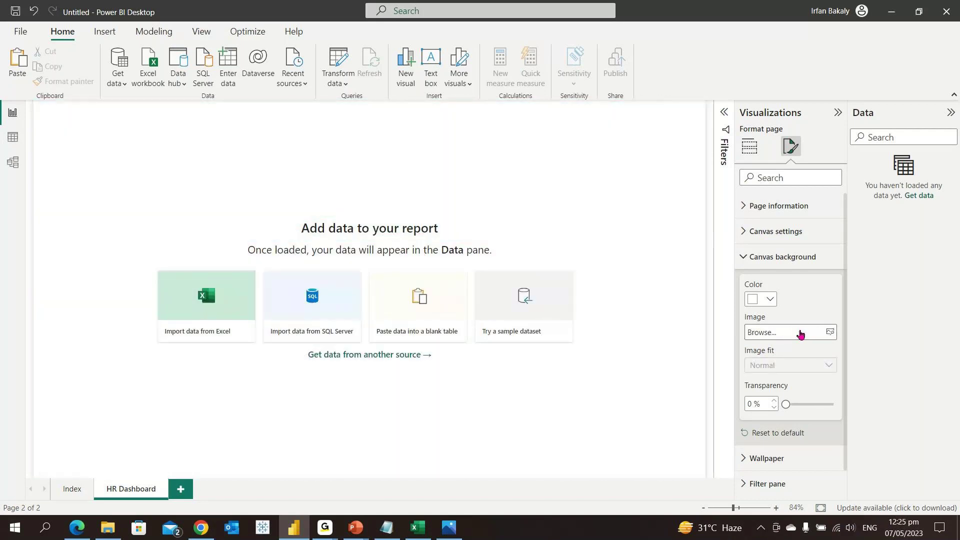
Apply blue-smooth-wall-textured-background as the canvas background image and set its image fit to Fill
{"action": "double_click", "coordinate": [406, 341]}
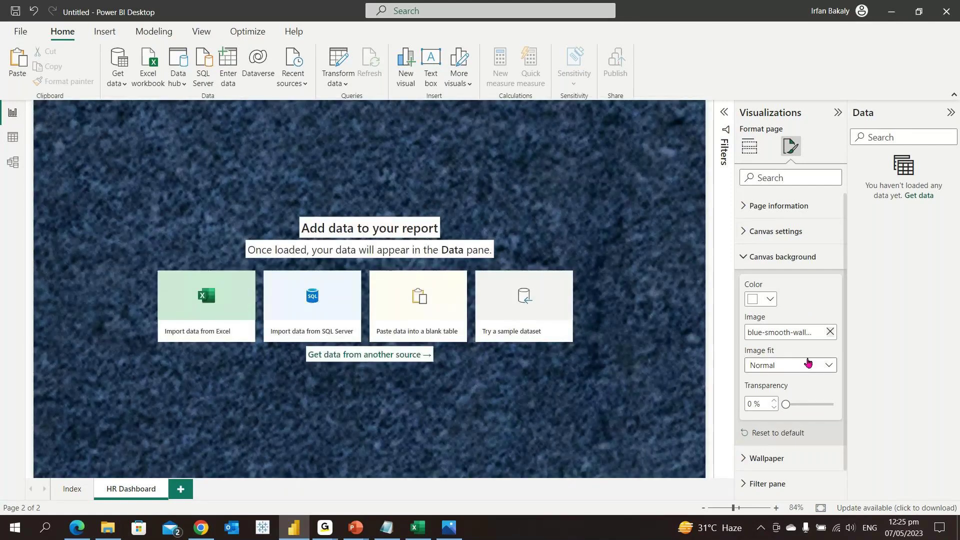
{"action": "left_click", "coordinate": [808, 362]}
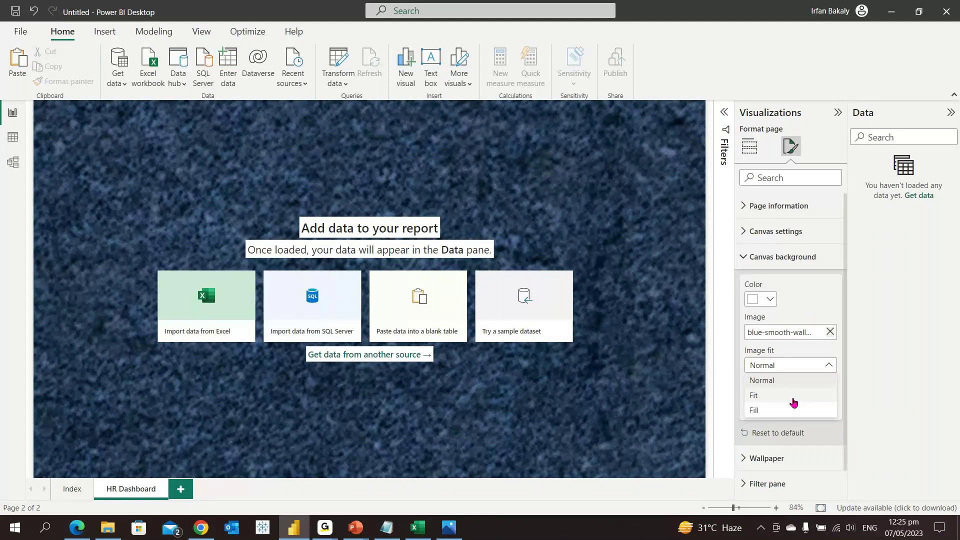
{"action": "left_click", "coordinate": [793, 396]}
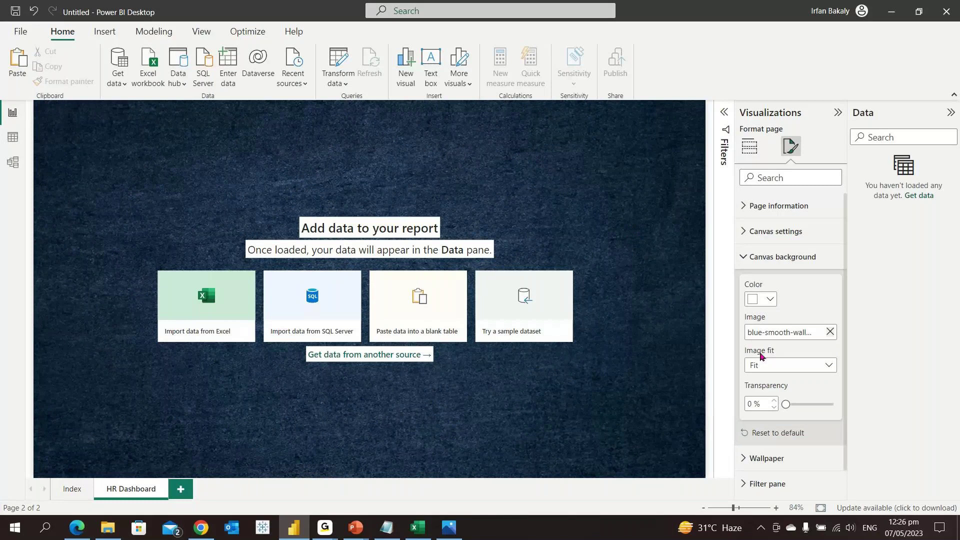
{"action": "left_click", "coordinate": [770, 365]}
{"action": "left_click", "coordinate": [771, 410]}
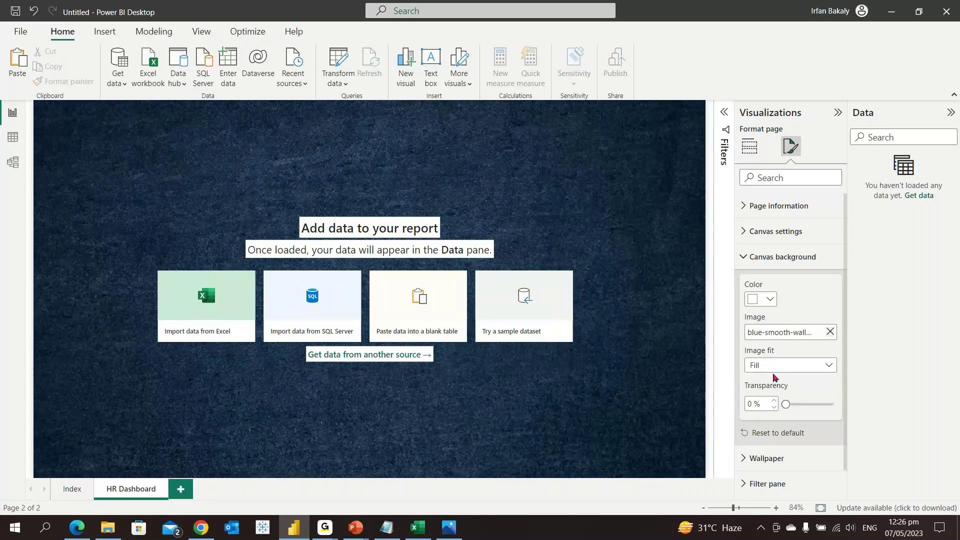
Try 38% transparency on the canvas background and return it to 0%
{"action": "left_click_drag", "start_coordinate": [786, 404], "coordinate": [803, 404]}
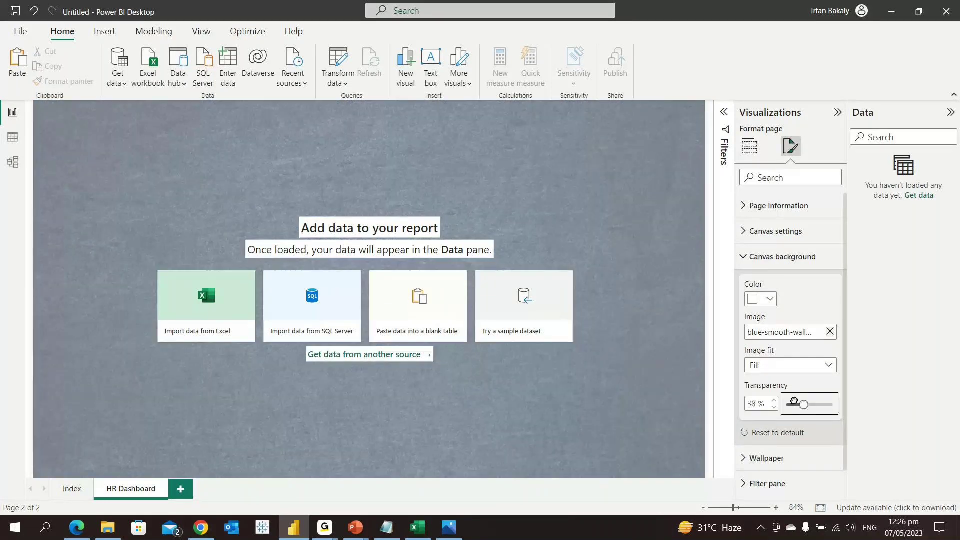
{"action": "left_click_drag", "start_coordinate": [795, 401], "coordinate": [786, 402]}
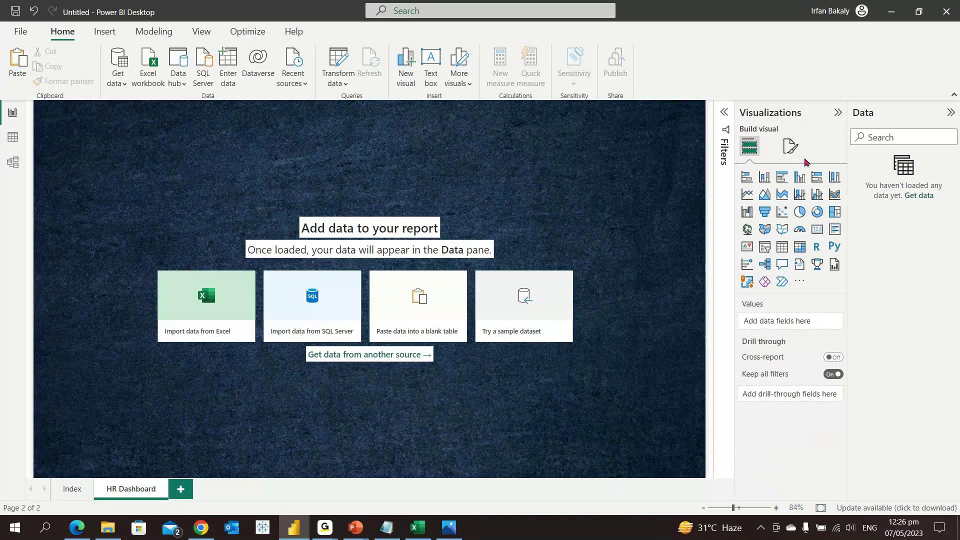
Set the image fit of the HR Dashboard page's canvas background to Fit
{"action": "left_click", "coordinate": [791, 147]}
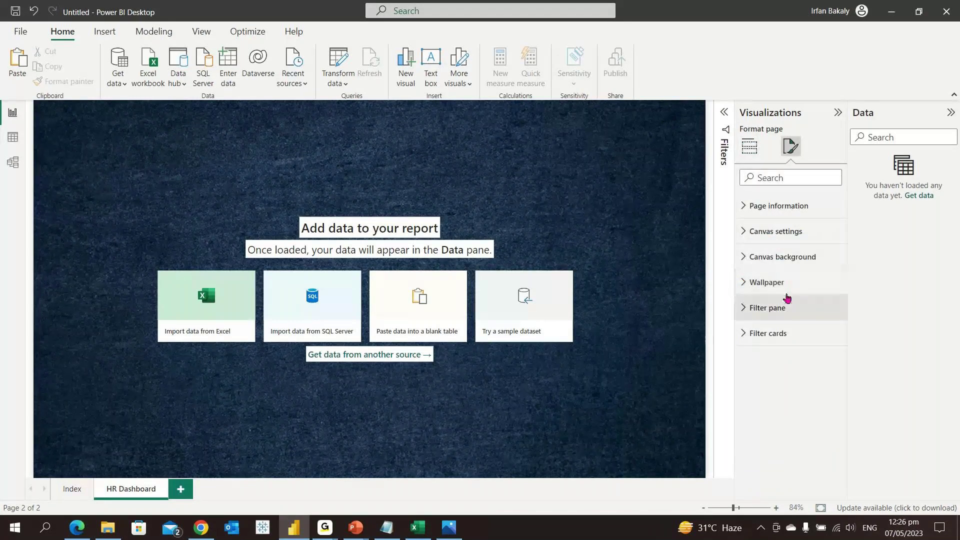
{"action": "left_click", "coordinate": [782, 257]}
{"action": "left_click", "coordinate": [774, 365]}
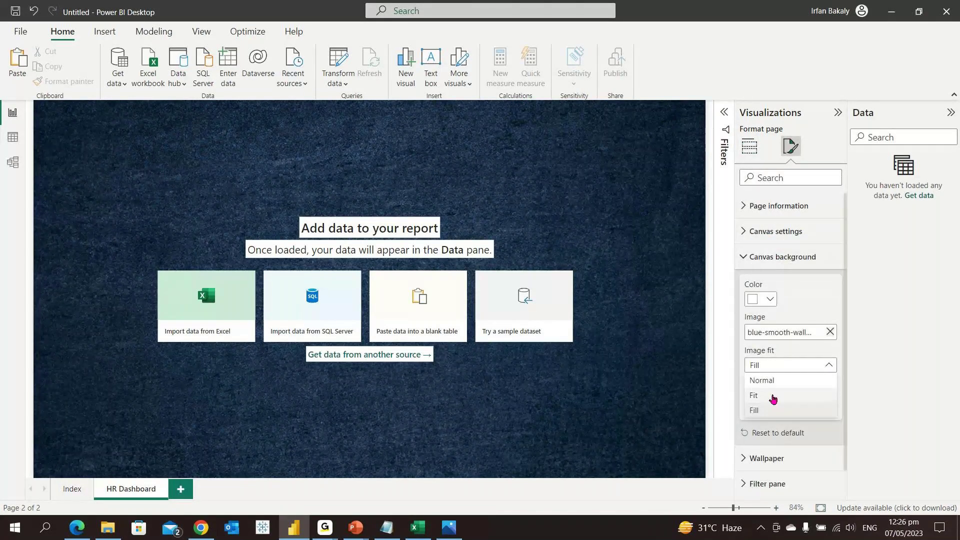
{"action": "left_click", "coordinate": [773, 396]}
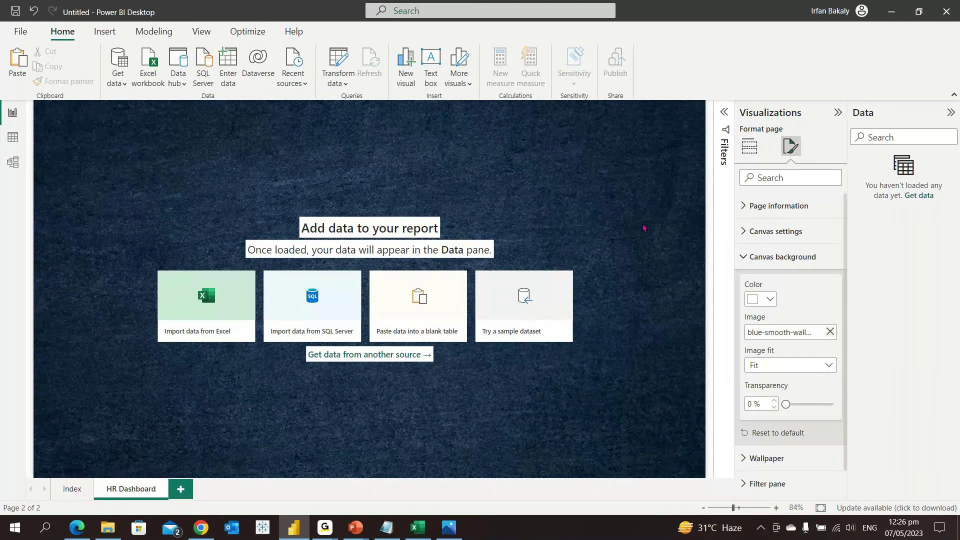
{"action": "left_click", "coordinate": [644, 229]}
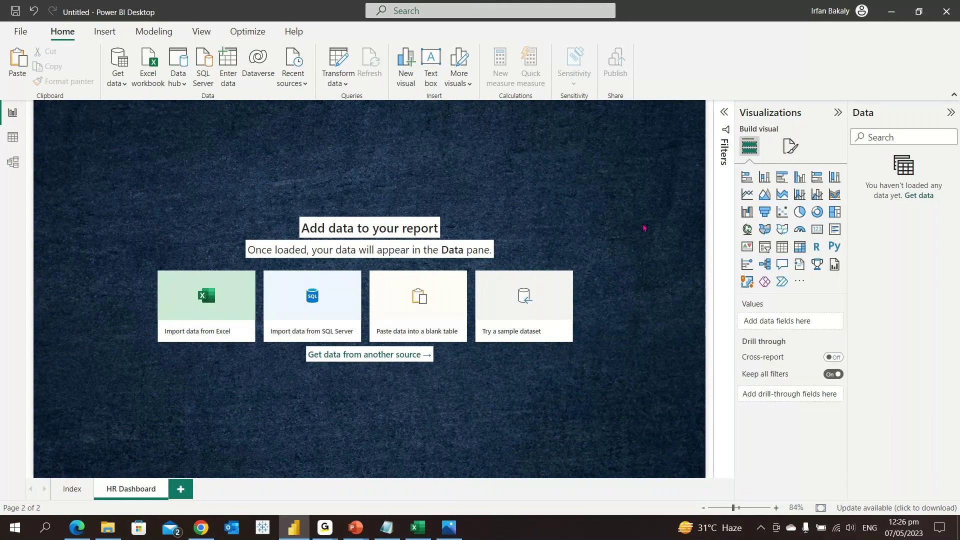
Insert a text box reading "HR Analytics" on the HR Dashboard page and make its text bold at size 20
{"action": "left_click", "coordinate": [105, 33]}
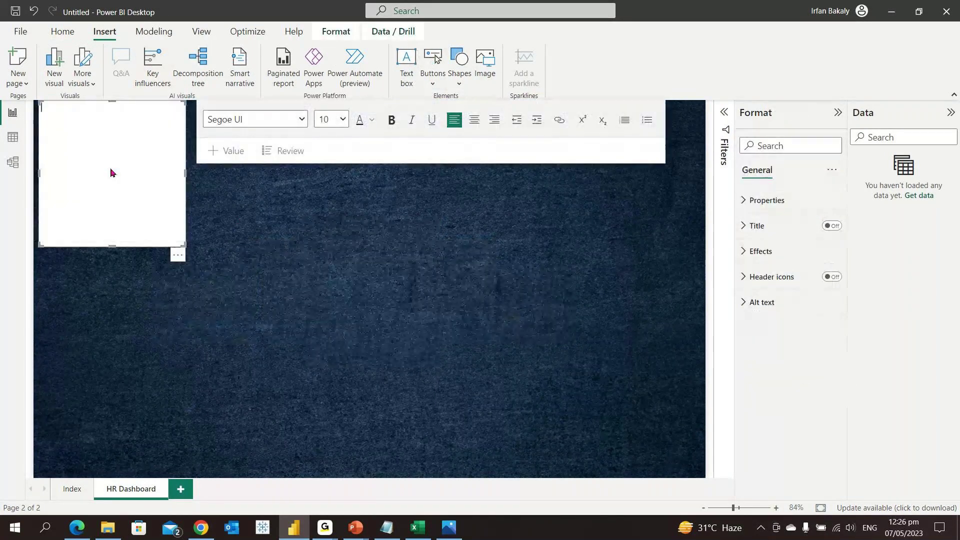
{"action": "type", "text": "HR Analytics"}
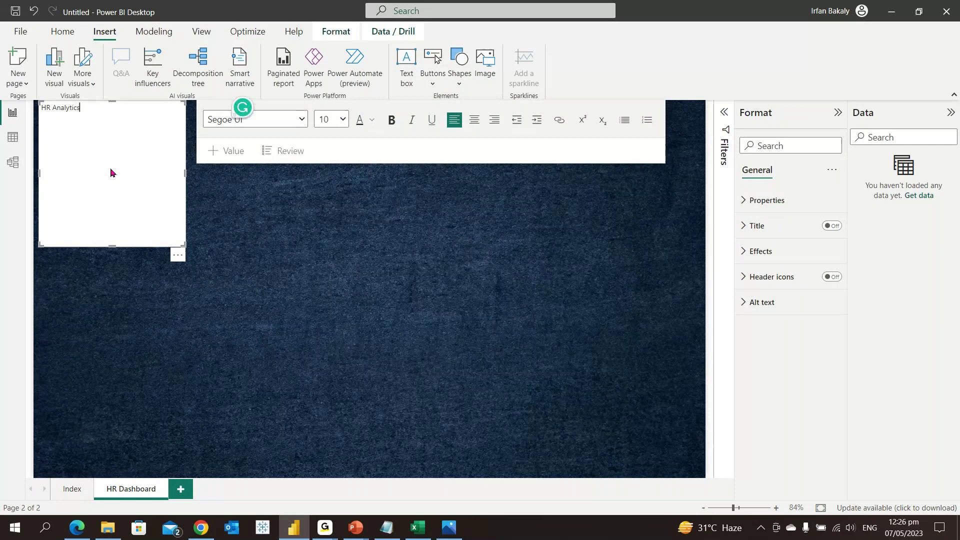
{"action": "key", "text": "ctrl+a"}
{"action": "key", "text": "ctrl+b"}
{"action": "left_click", "coordinate": [342, 119]}
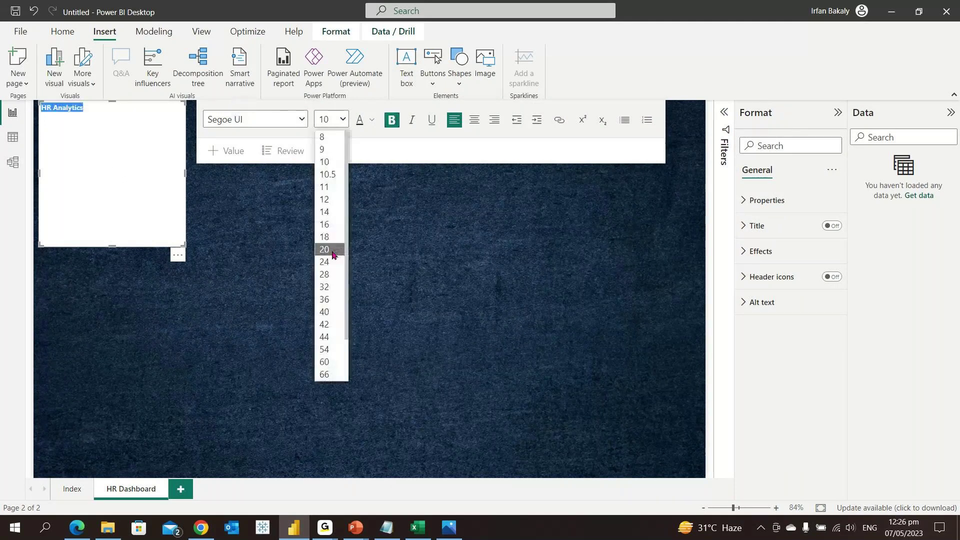
{"action": "left_click", "coordinate": [330, 249]}
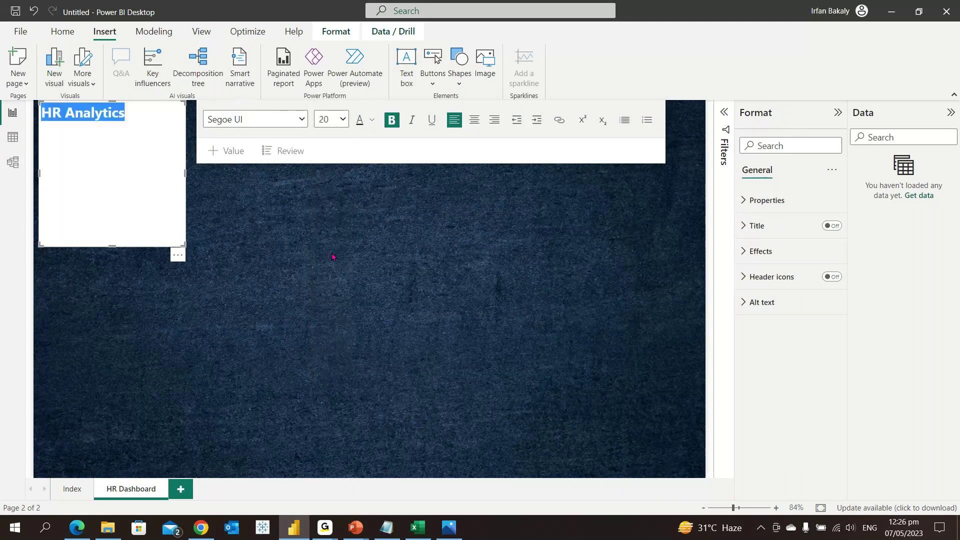
Format the HR Analytics title as white 32-point text without a background and fit its text box around it
{"action": "left_click", "coordinate": [373, 124]}
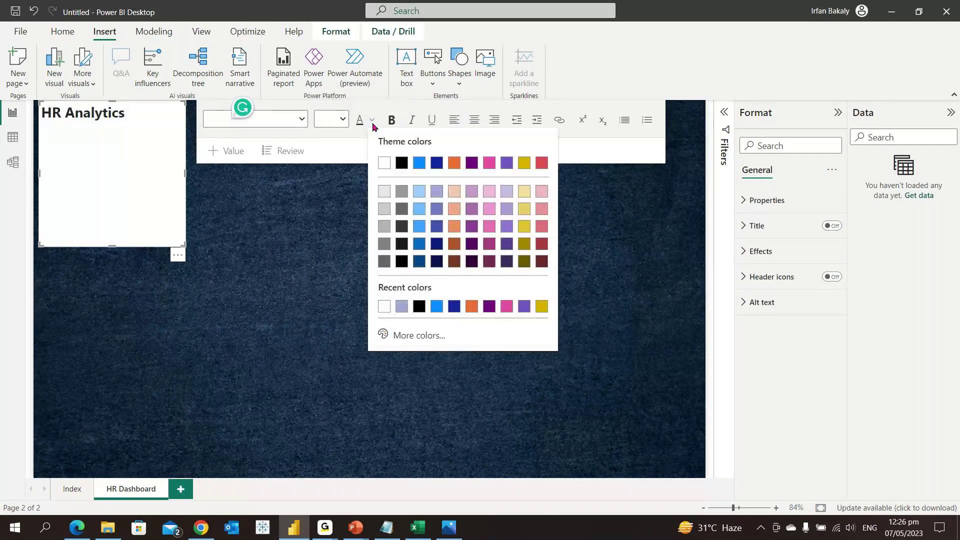
{"action": "left_click", "coordinate": [384, 163]}
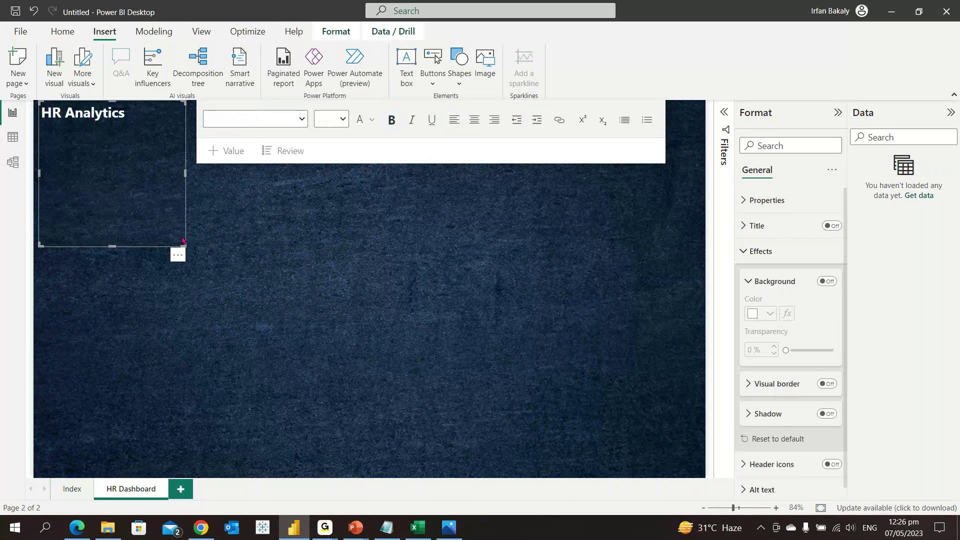
{"action": "left_click_drag", "start_coordinate": [189, 246], "coordinate": [166, 136]}
{"action": "left_click", "coordinate": [354, 121]}
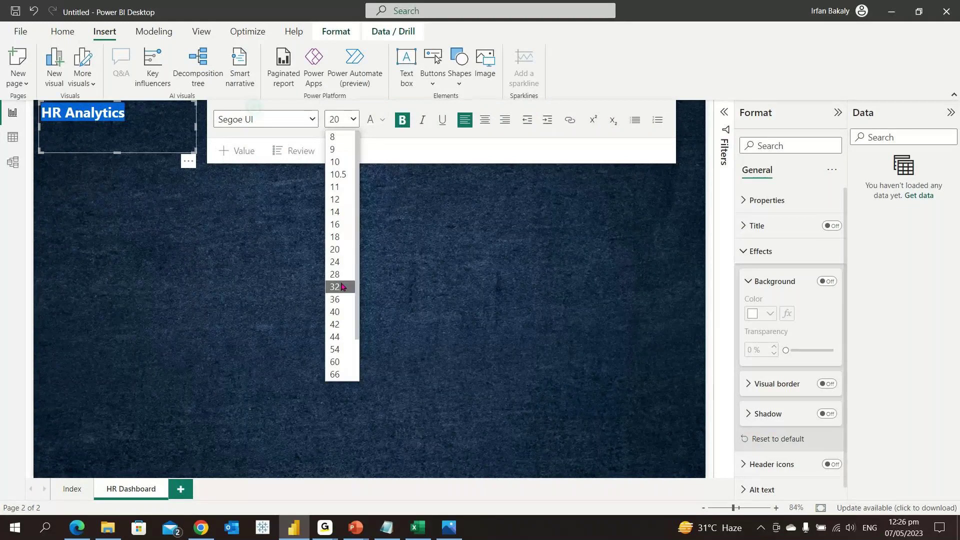
{"action": "left_click", "coordinate": [342, 287]}
{"action": "left_click_drag", "start_coordinate": [194, 150], "coordinate": [223, 156]}
{"action": "left_click", "coordinate": [164, 188]}
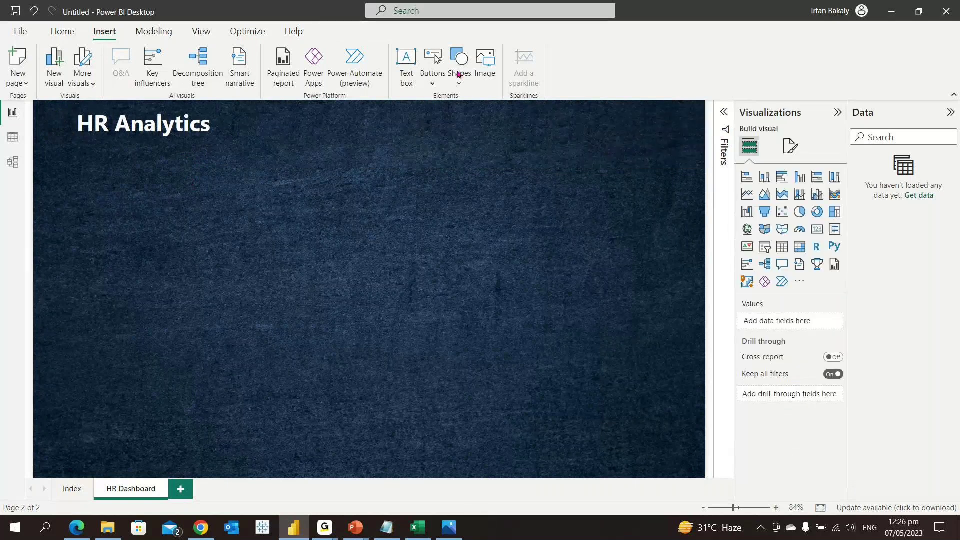
Insert the human1 picture, shrink it and place it just before the HR Analytics title, shifting the title to make room
{"action": "left_click", "coordinate": [491, 58]}
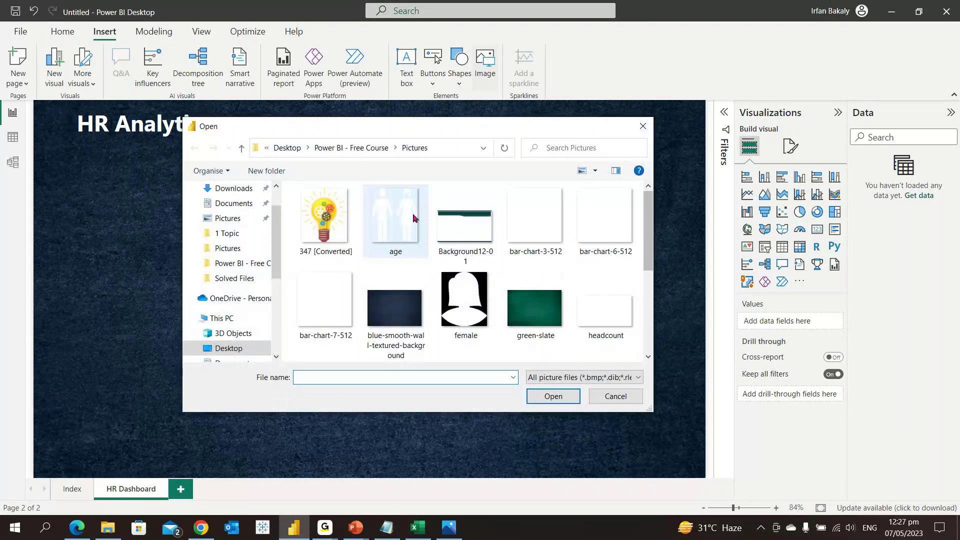
{"action": "scroll", "coordinate": [563, 320], "scroll_direction": "down", "scroll_amount": 2}
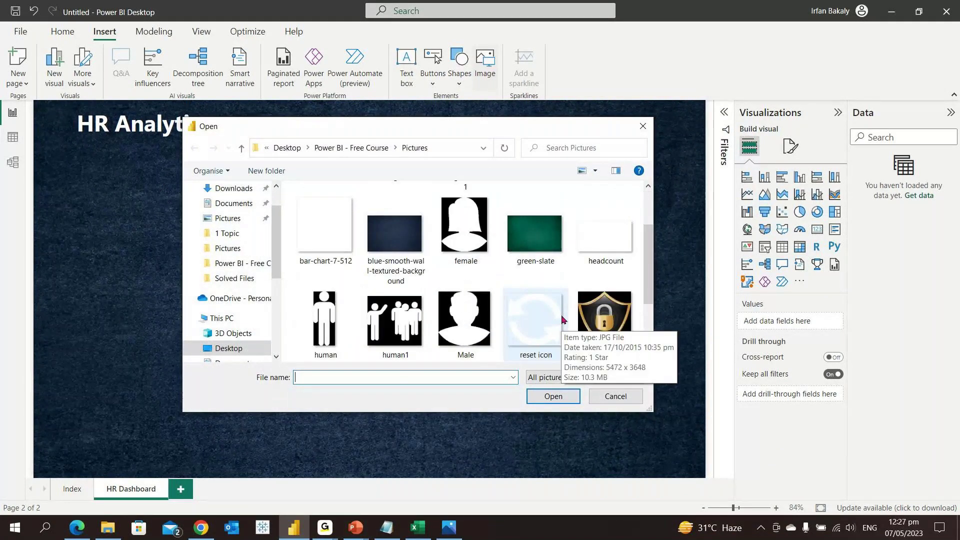
{"action": "double_click", "coordinate": [388, 321]}
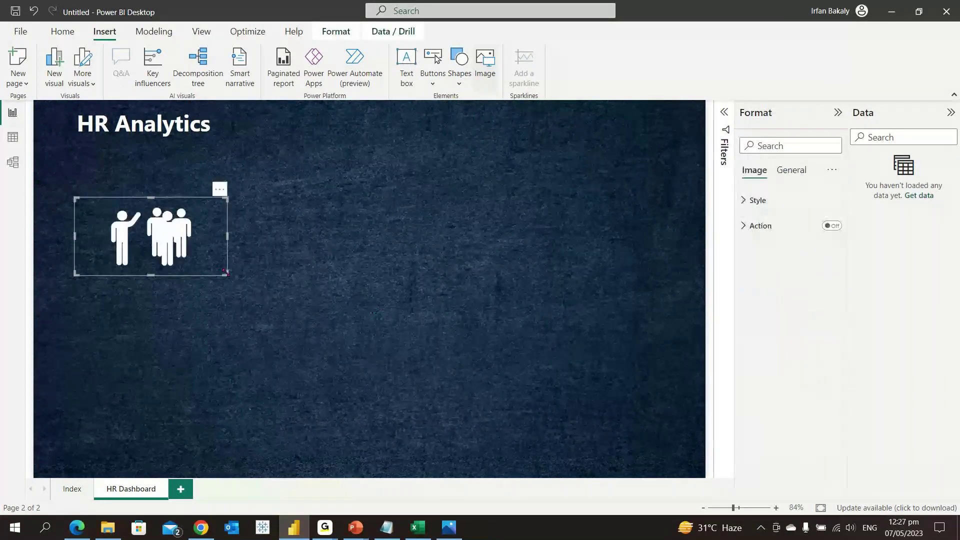
{"action": "left_click_drag", "start_coordinate": [225, 273], "coordinate": [64, 131]}
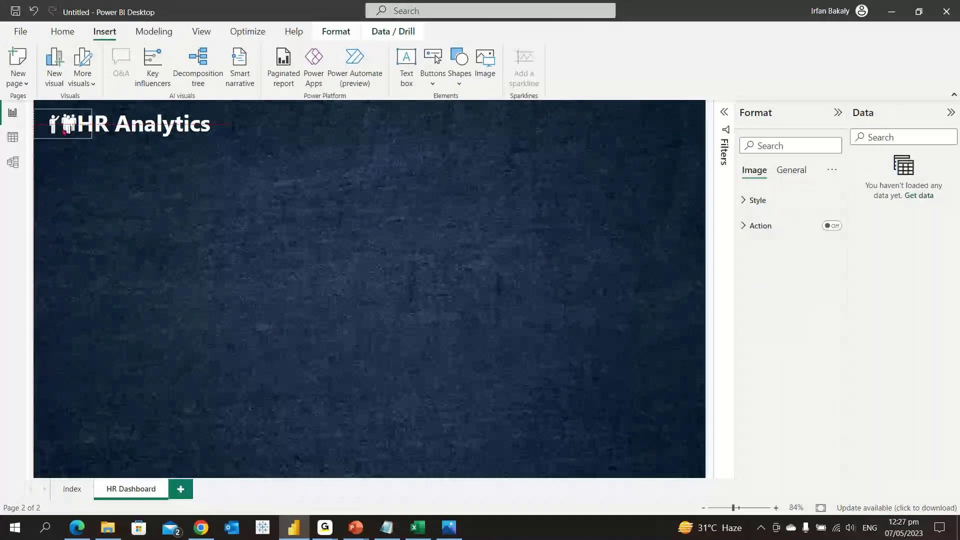
{"action": "left_click_drag", "start_coordinate": [133, 123], "coordinate": [142, 123]}
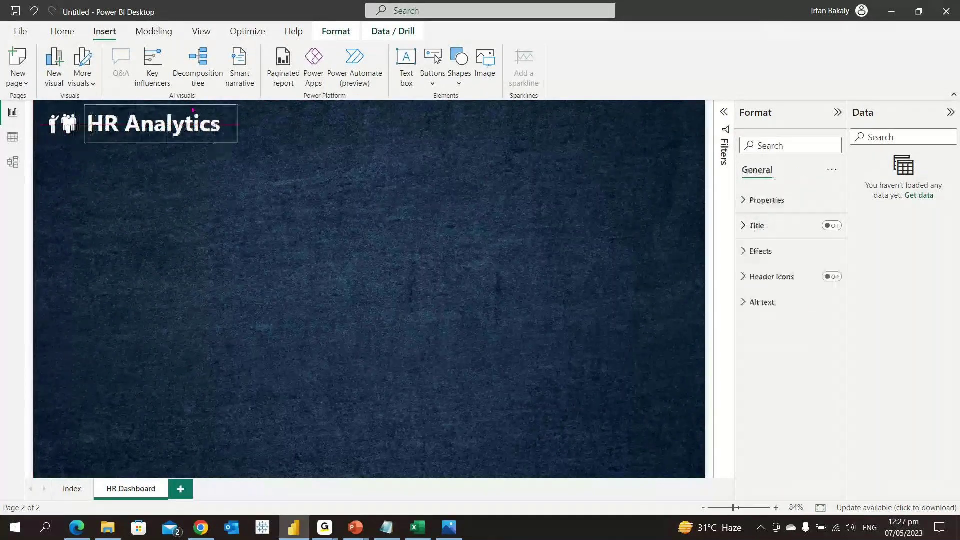
{"action": "left_click", "coordinate": [193, 110]}
{"action": "left_click", "coordinate": [189, 180]}
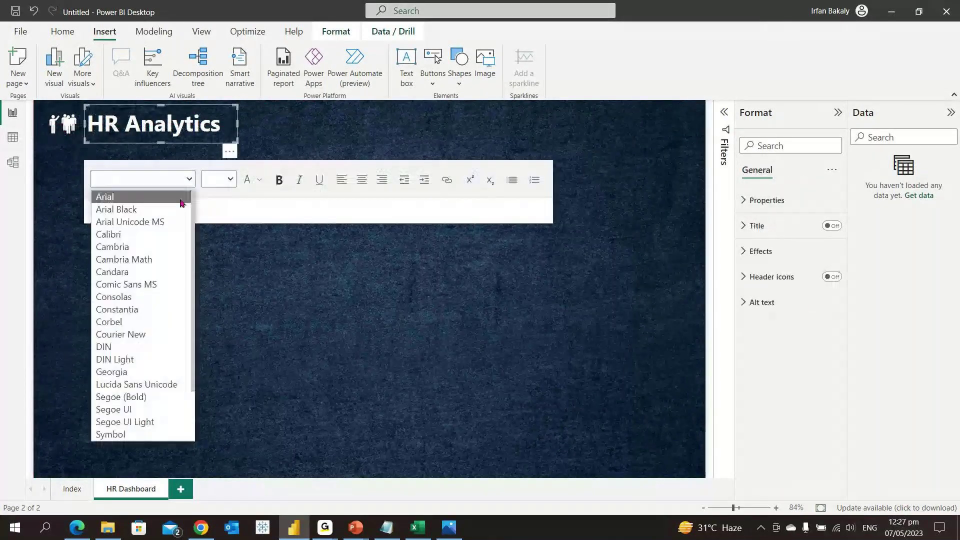
{"action": "left_click", "coordinate": [325, 303]}
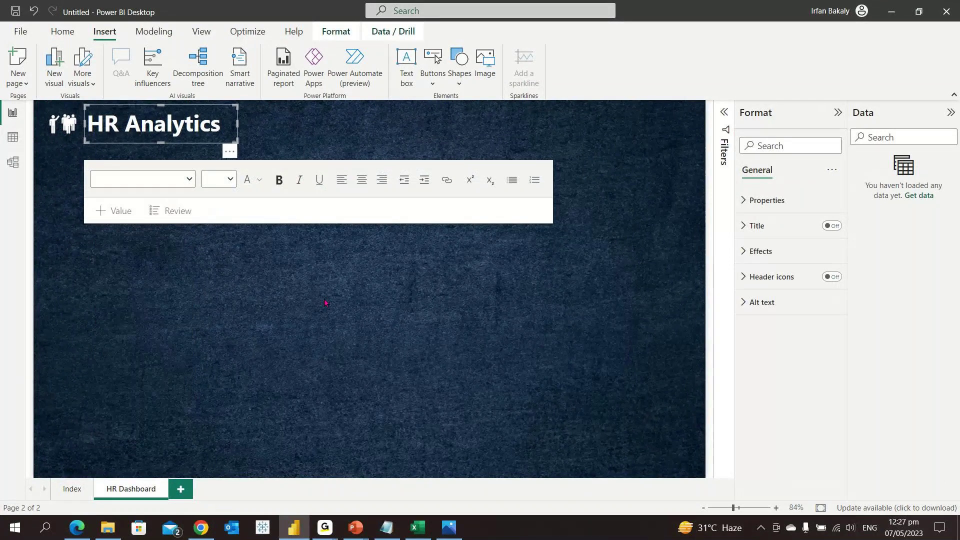
{"action": "left_click", "coordinate": [325, 303]}
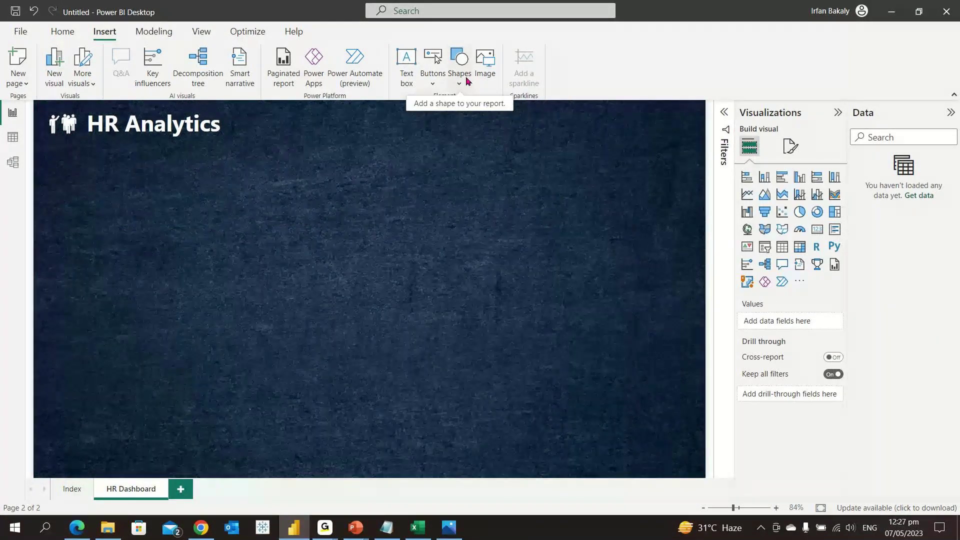
Add a line shape with a white border and fit it as an underline beneath the icon and HR Analytics title
{"action": "left_click", "coordinate": [459, 80]}
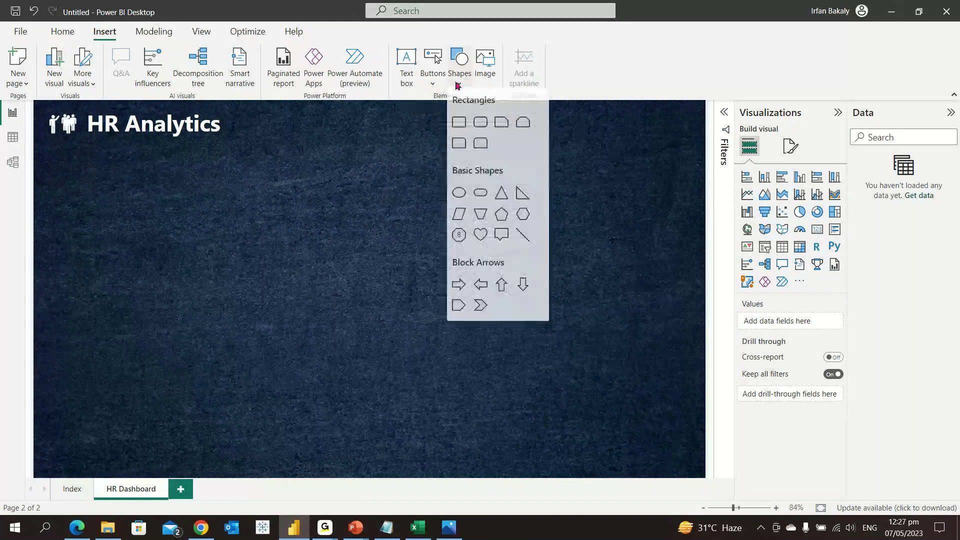
{"action": "left_click", "coordinate": [523, 240]}
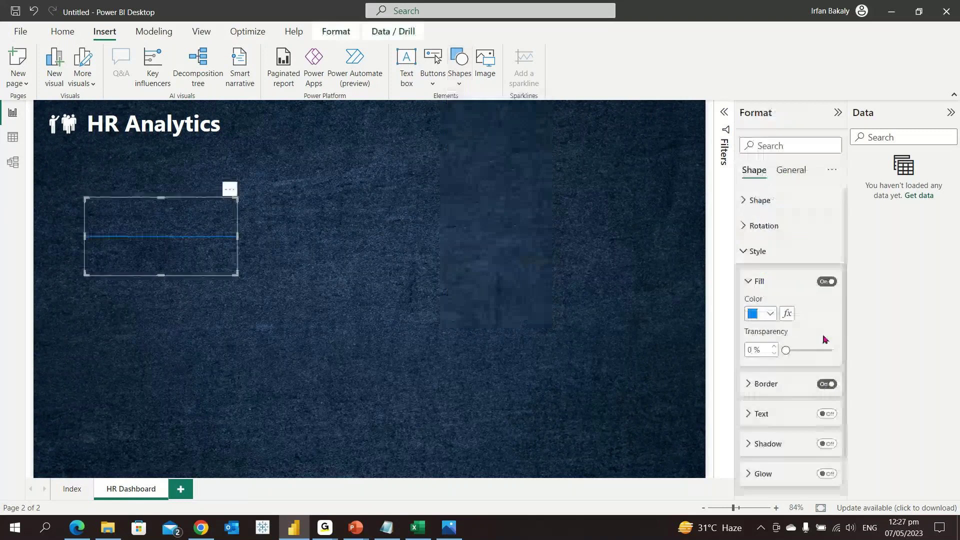
{"action": "left_click", "coordinate": [803, 384]}
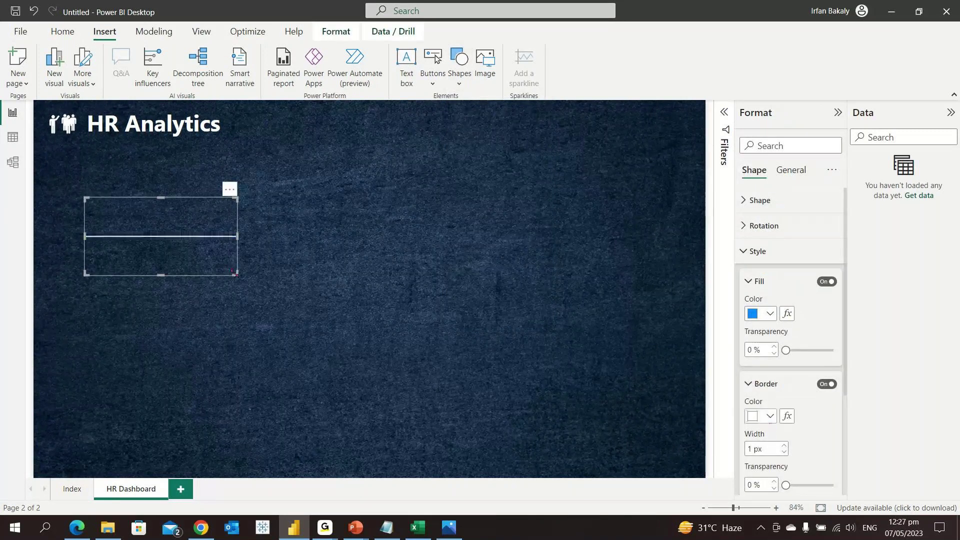
{"action": "left_click_drag", "start_coordinate": [235, 273], "coordinate": [226, 153]}
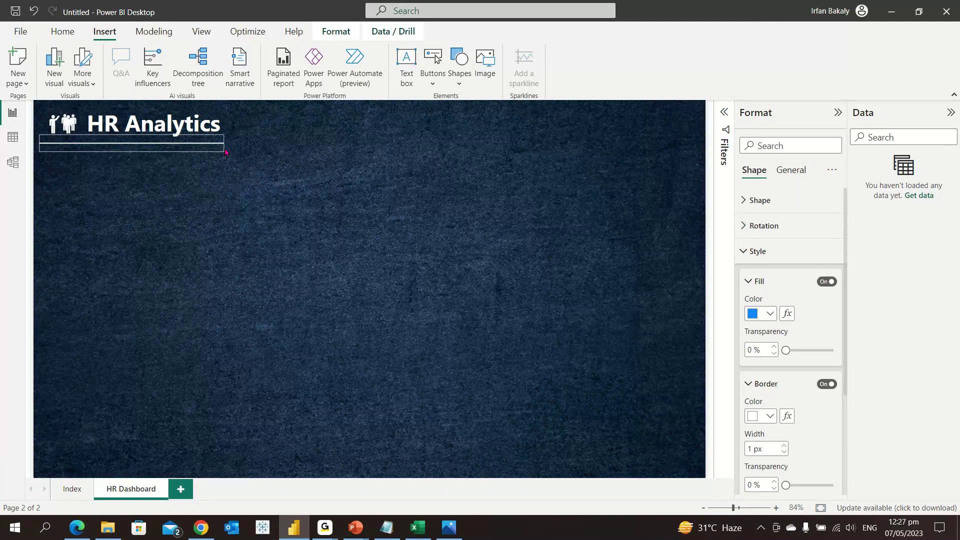
{"action": "left_click", "coordinate": [252, 192]}
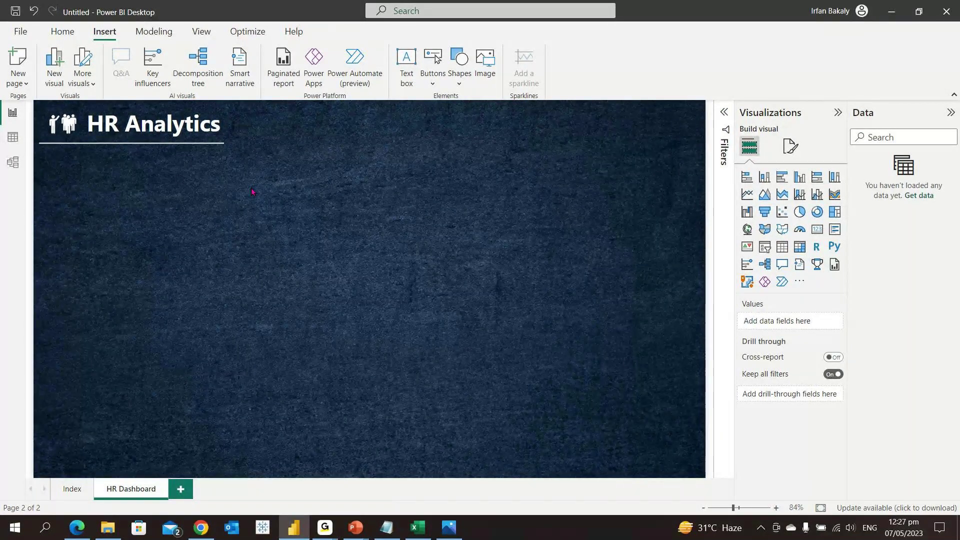
Examine the common data sources and the full list of connectors available for getting data
{"action": "left_click", "coordinate": [70, 34]}
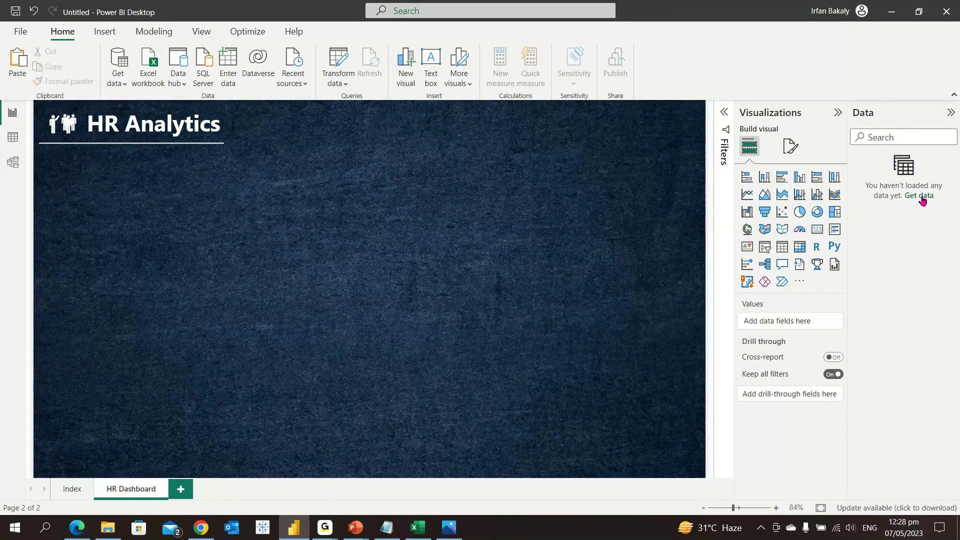
{"action": "left_click", "coordinate": [125, 84]}
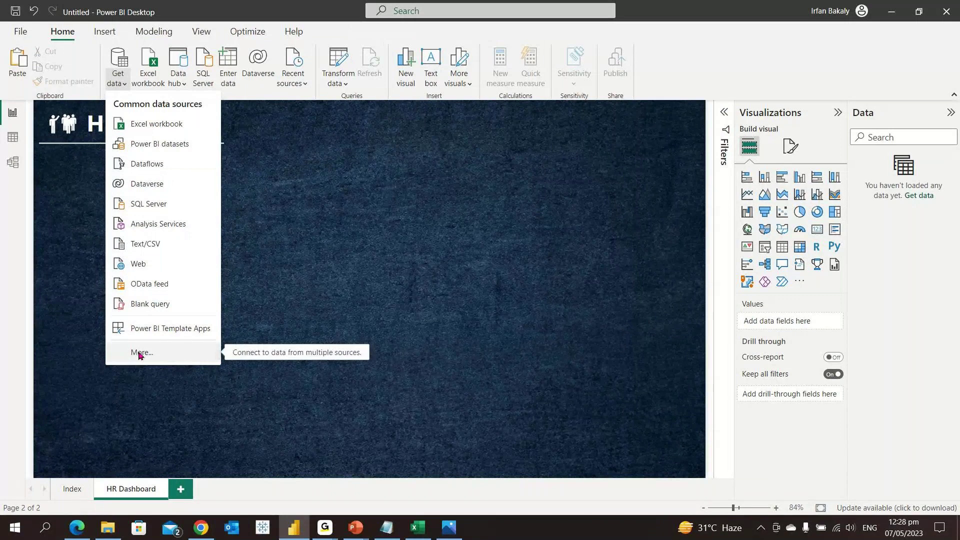
{"action": "left_click", "coordinate": [120, 78]}
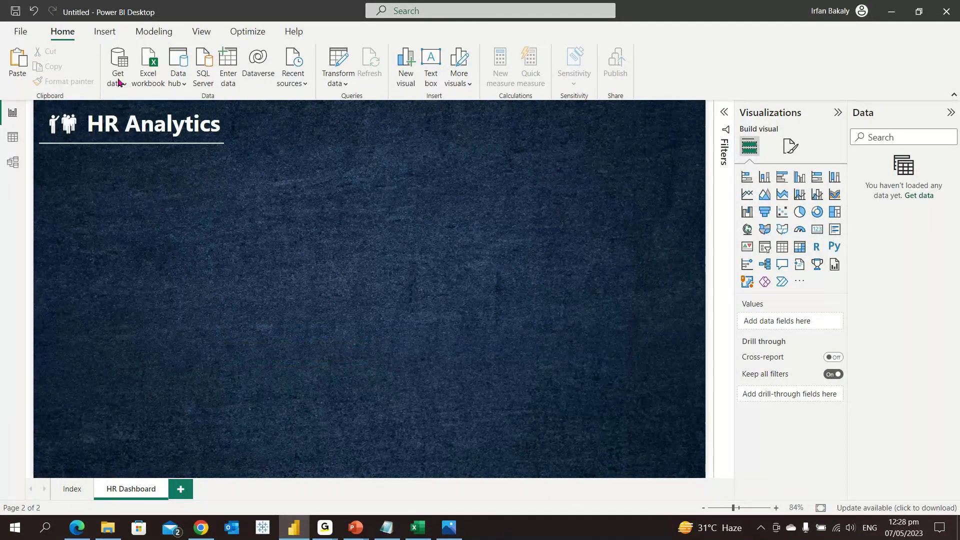
{"action": "left_click", "coordinate": [145, 79]}
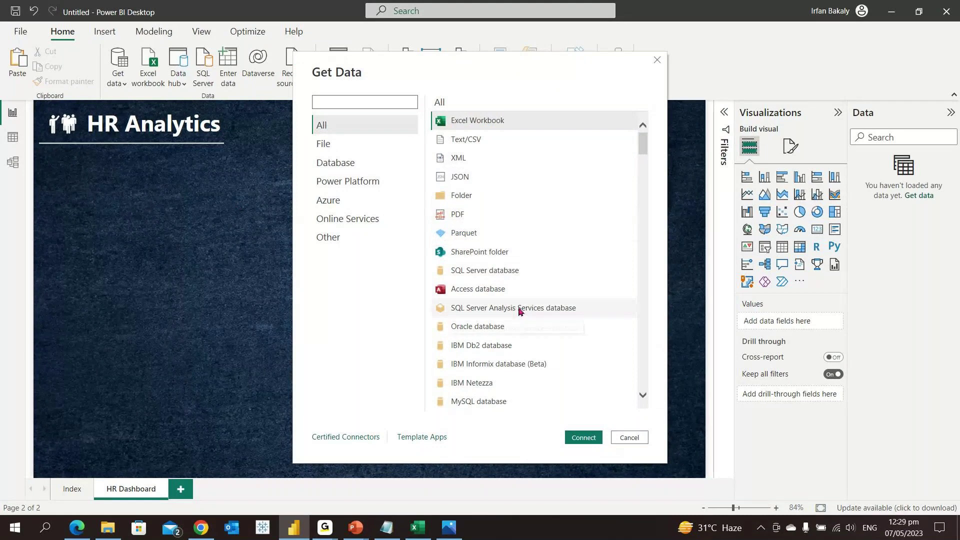
{"action": "scroll", "coordinate": [519, 311], "scroll_direction": "down", "scroll_amount": 4}
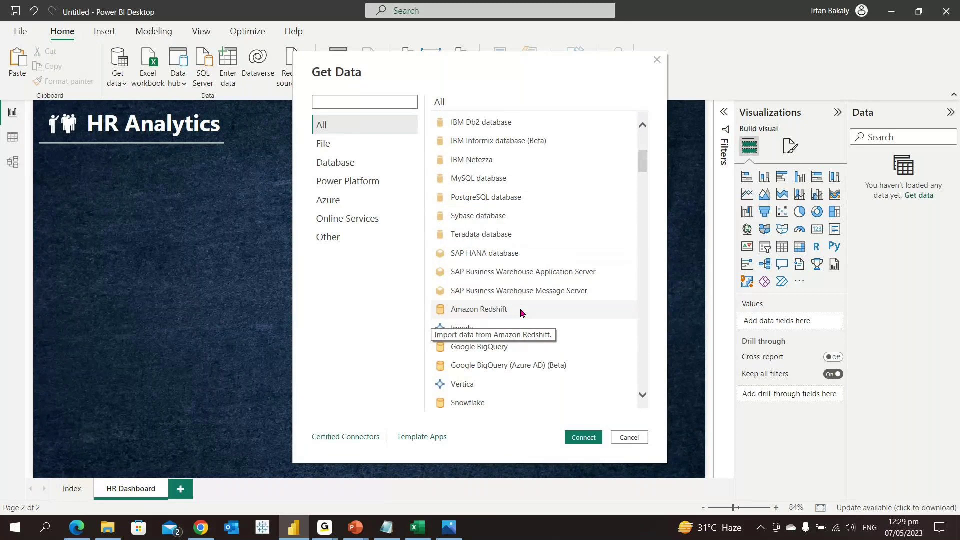
{"action": "scroll", "coordinate": [522, 313], "scroll_direction": "down", "scroll_amount": 5}
{"action": "scroll", "coordinate": [524, 314], "scroll_direction": "down", "scroll_amount": 5}
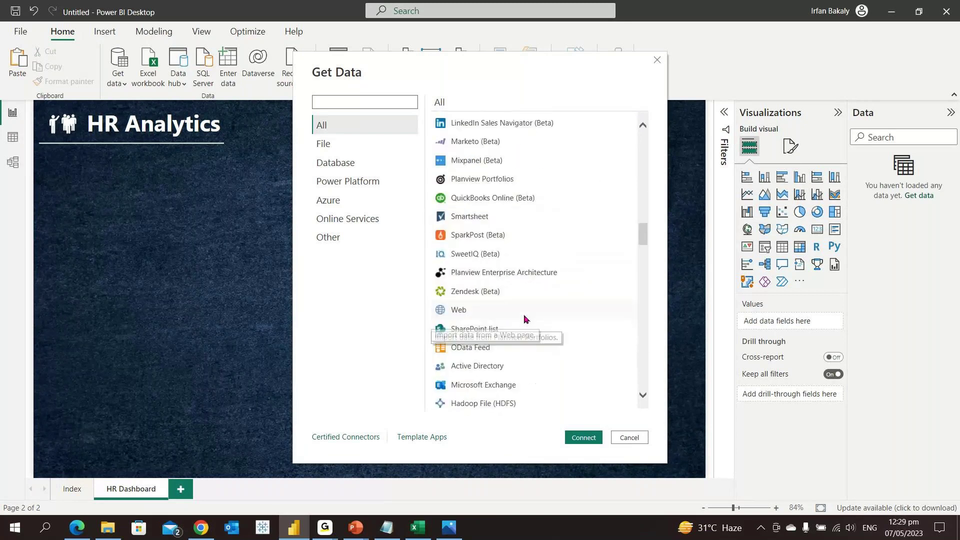
{"action": "scroll", "coordinate": [525, 319], "scroll_direction": "down", "scroll_amount": 5}
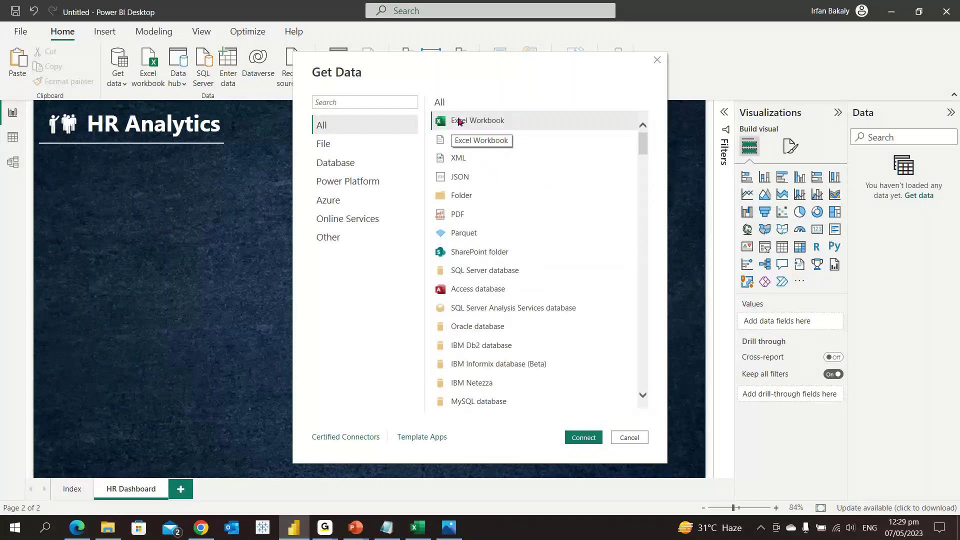
Connect to the HR Database Excel workbook in the Sample Database folder and maximize the Navigator
{"action": "double_click", "coordinate": [458, 122]}
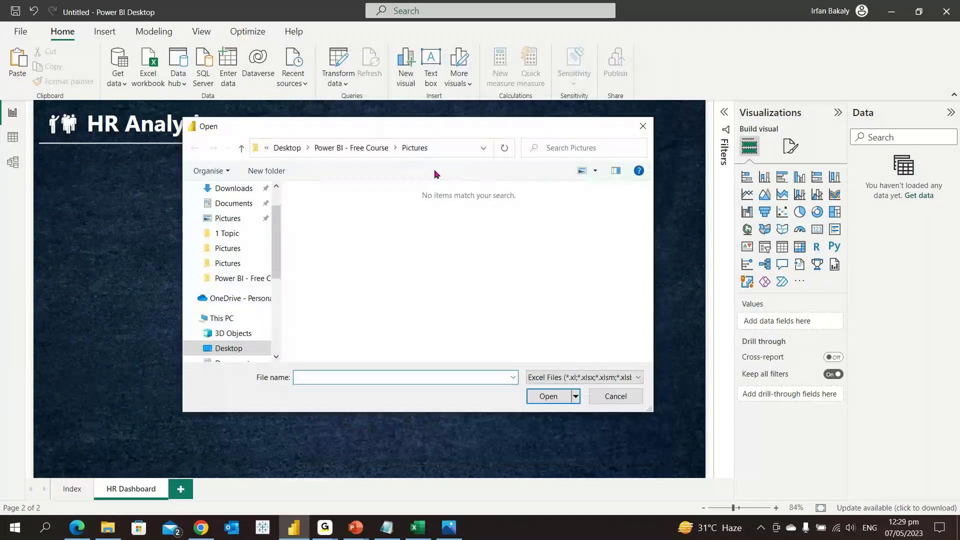
{"action": "left_click", "coordinate": [369, 148]}
{"action": "double_click", "coordinate": [610, 234]}
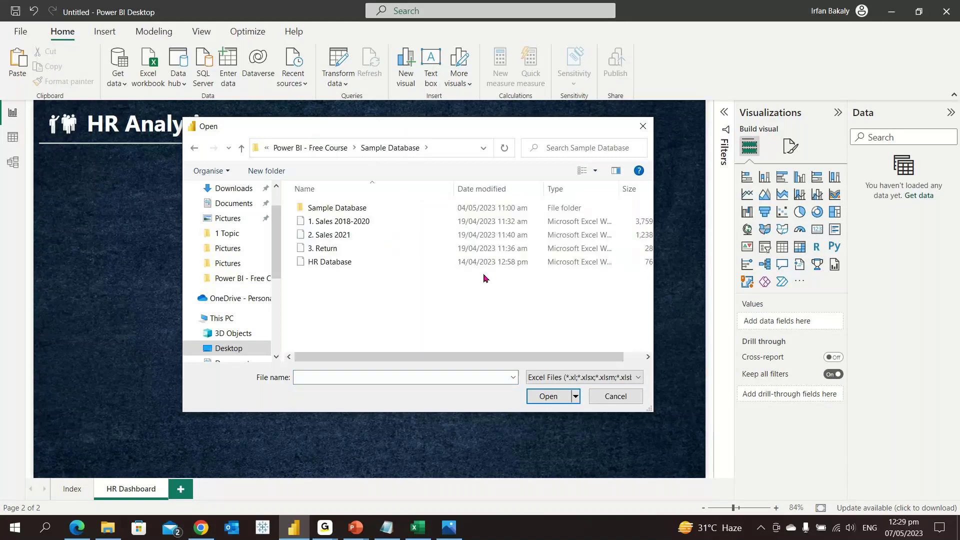
{"action": "left_click", "coordinate": [329, 262]}
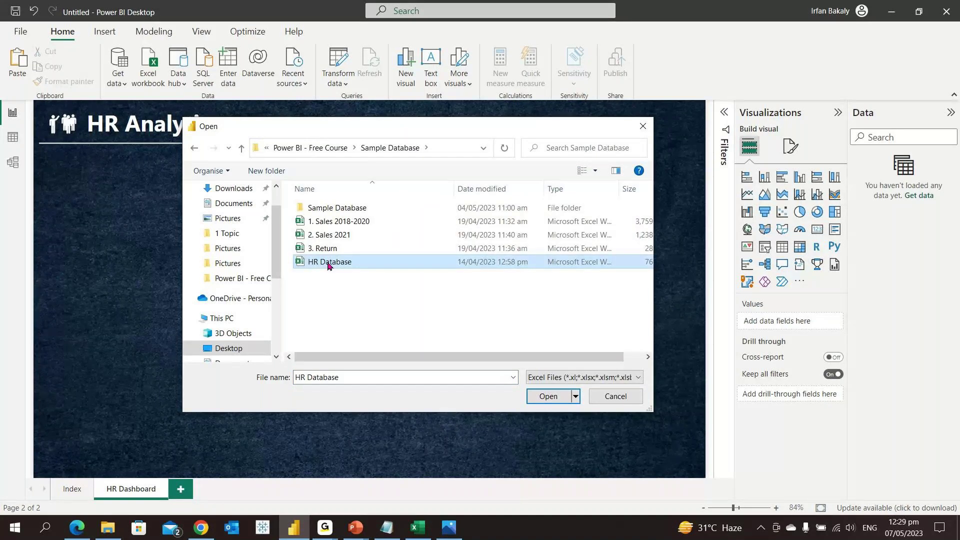
{"action": "double_click", "coordinate": [329, 263]}
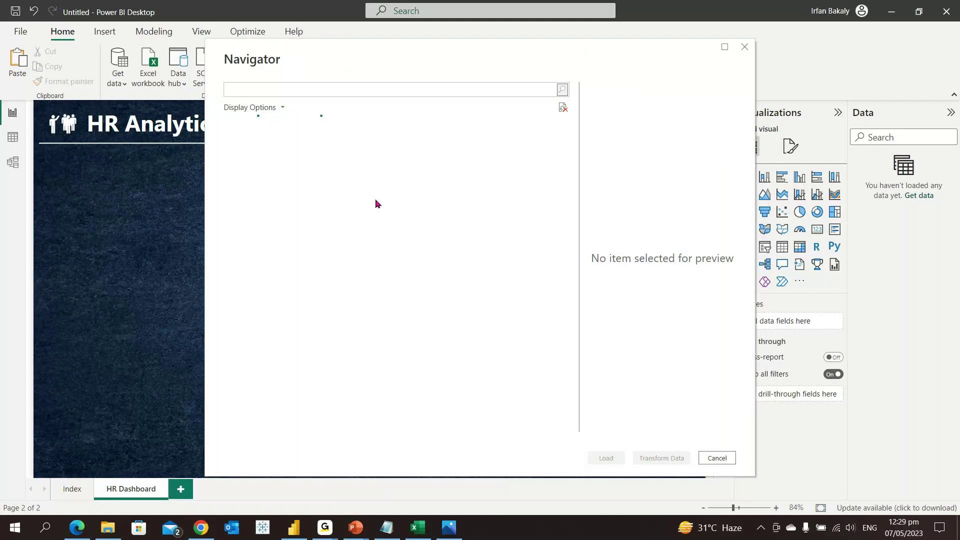
{"action": "left_click", "coordinate": [724, 48]}
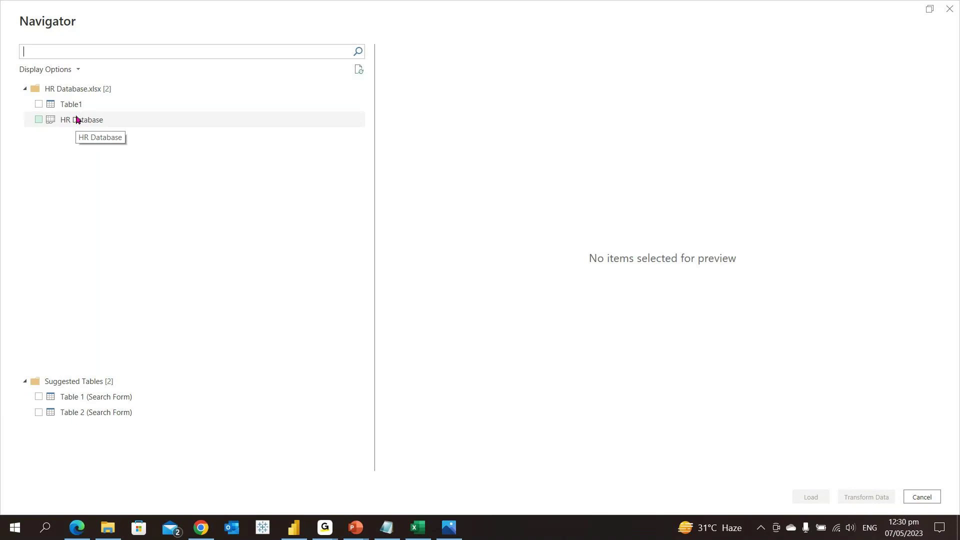
Switch to Excel and check the table design details of the data in the HR Database sheet
{"action": "left_click", "coordinate": [418, 529]}
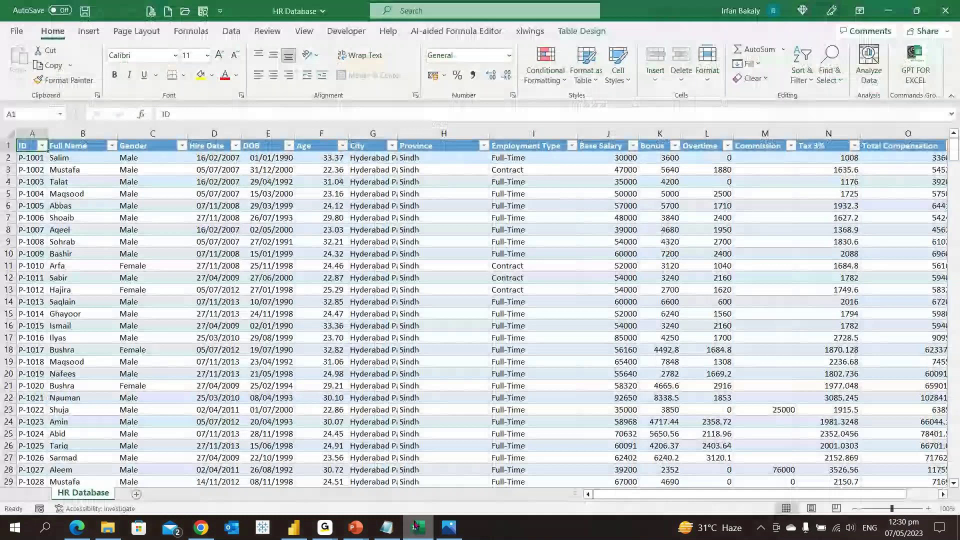
{"action": "left_click", "coordinate": [151, 202]}
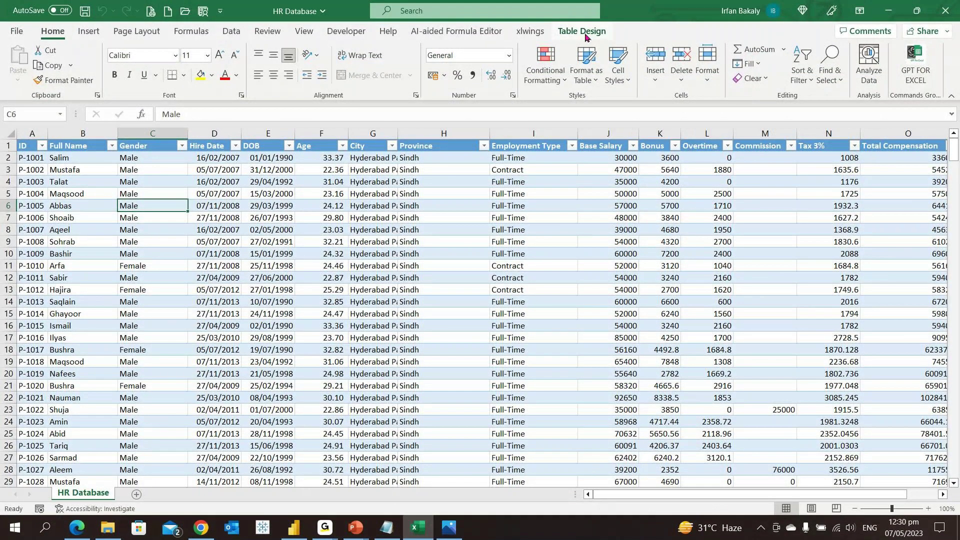
{"action": "left_click", "coordinate": [585, 33]}
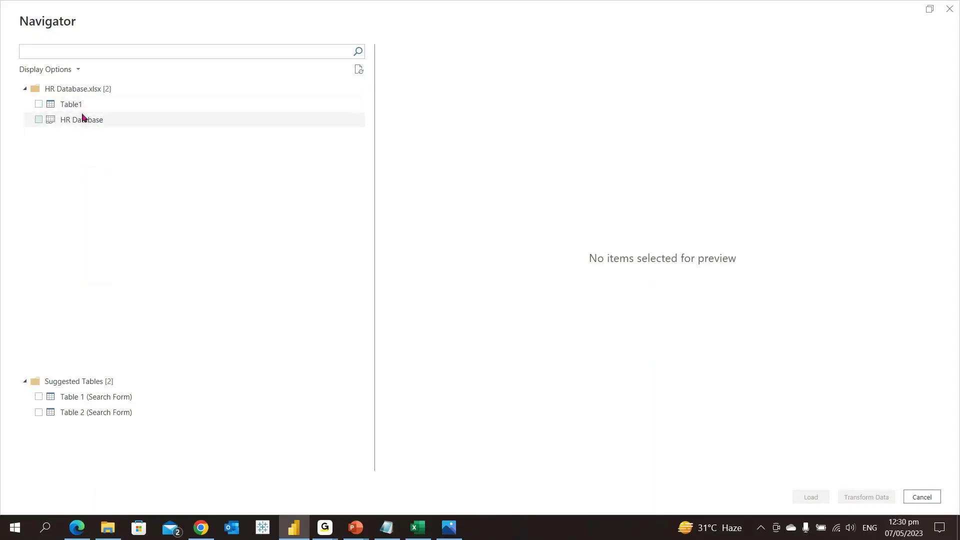
Back in the Power BI Navigator, preview the HR Database sheet, and select Table1 as the table to load
{"action": "left_click", "coordinate": [83, 122]}
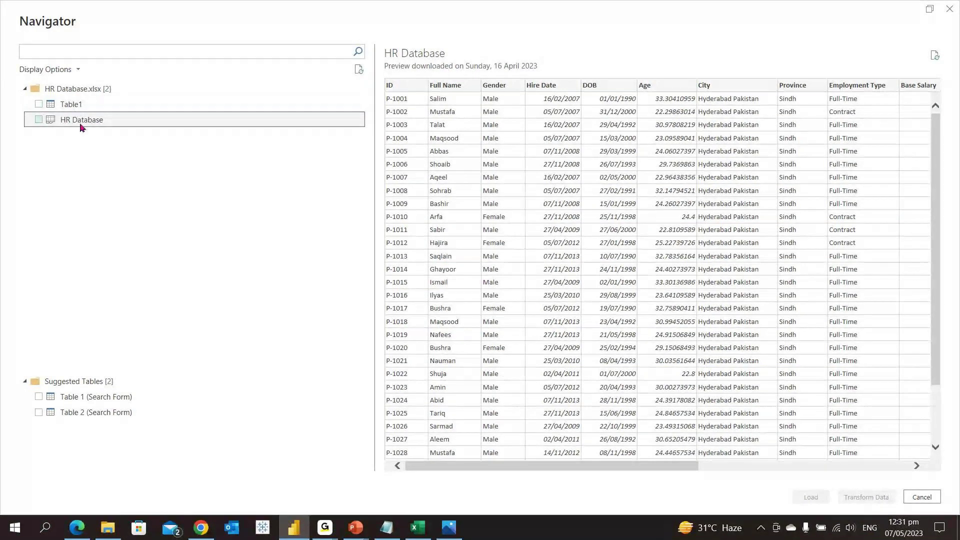
{"action": "left_click", "coordinate": [40, 108]}
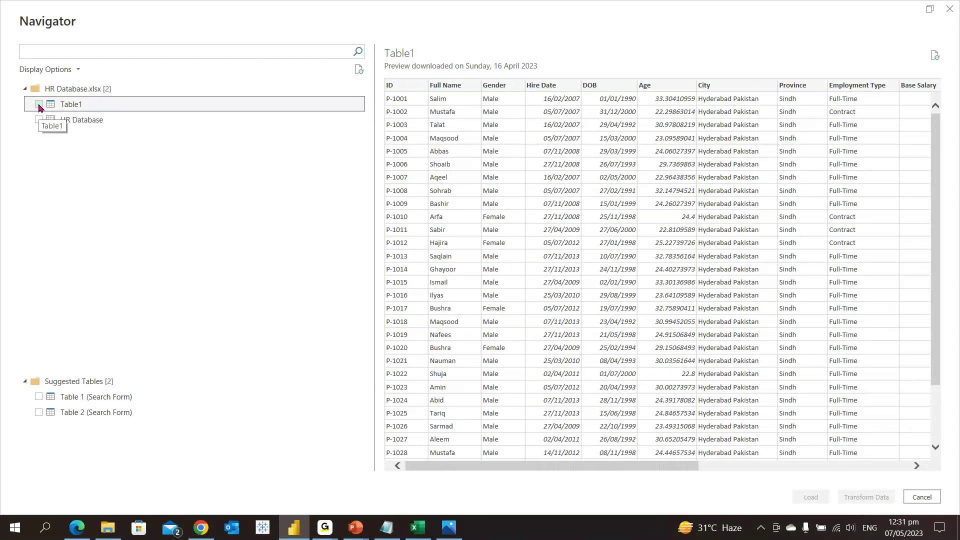
{"action": "left_click", "coordinate": [39, 105]}
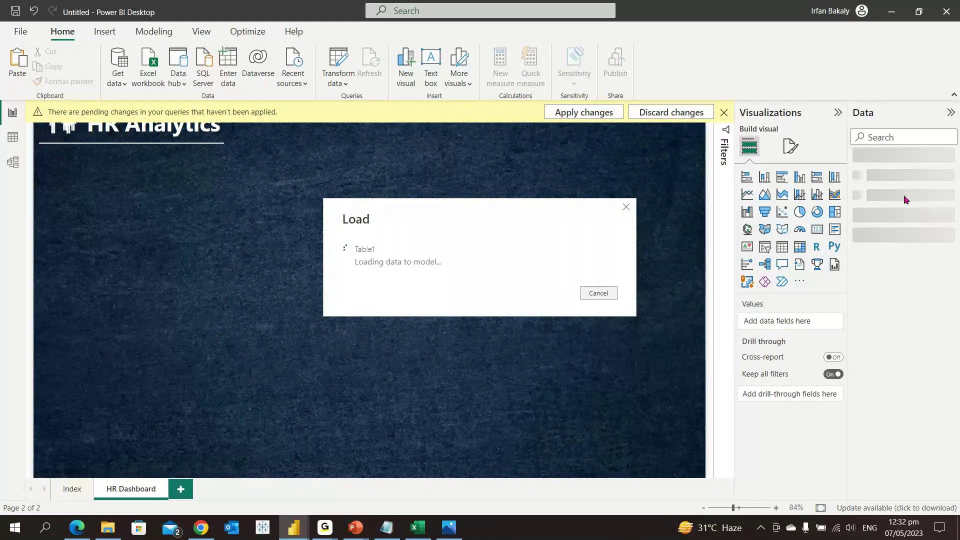
Expand the loaded Table1 to list its fields and rename the table to HR Dashboard
{"action": "mouse_move", "coordinate": [326, 534]}
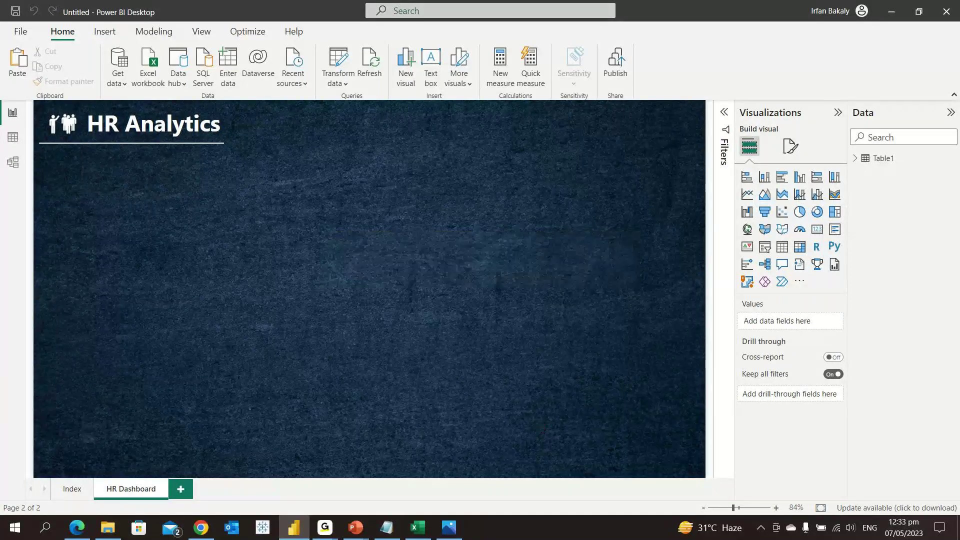
{"action": "left_click", "coordinate": [855, 159]}
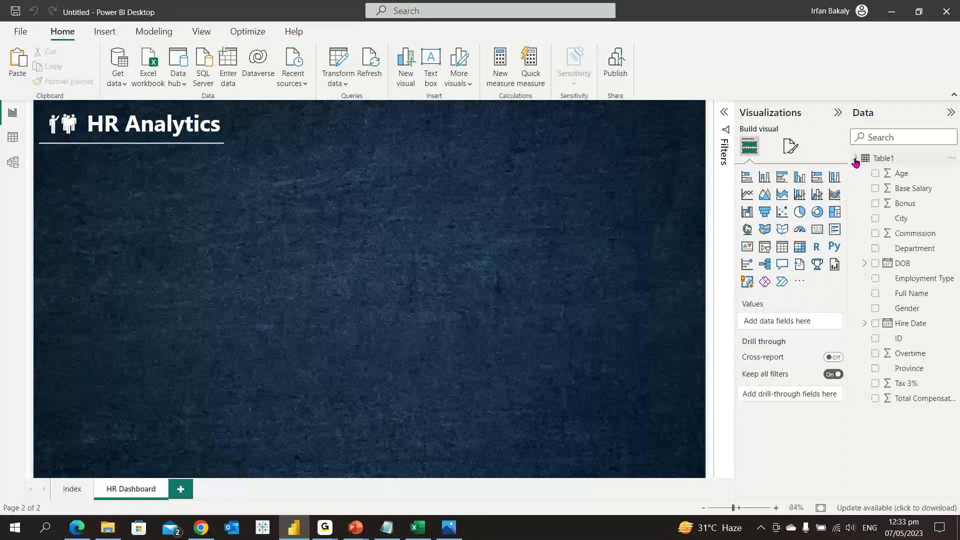
{"action": "left_click", "coordinate": [894, 159]}
{"action": "left_click", "coordinate": [894, 158]}
{"action": "type", "text": "HR Dashboard"}
{"action": "key", "text": "Return"}
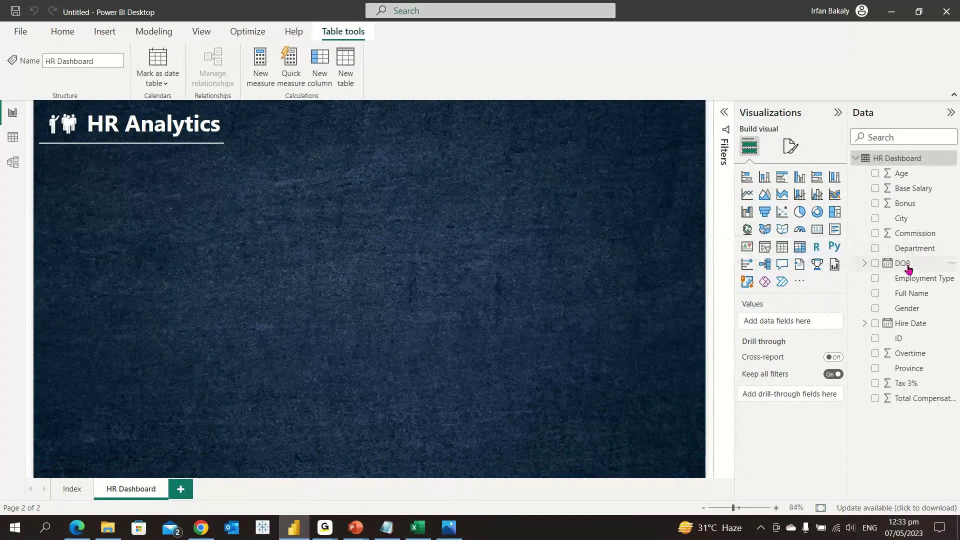
Examine the DOB field's date hierarchy and the HR Dashboard table's rows in Data view, including the Full Name column's sort and filter options
{"action": "left_click", "coordinate": [868, 264]}
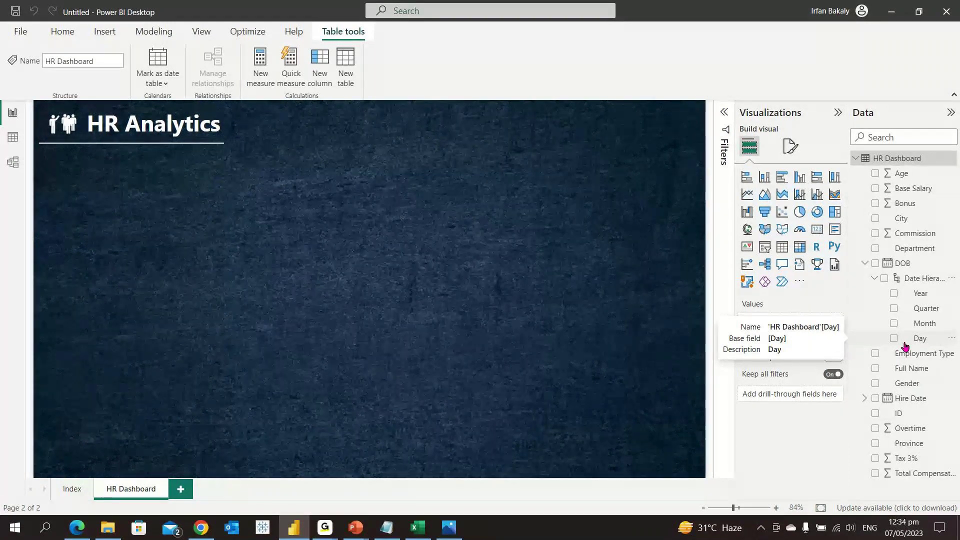
{"action": "left_click", "coordinate": [884, 268]}
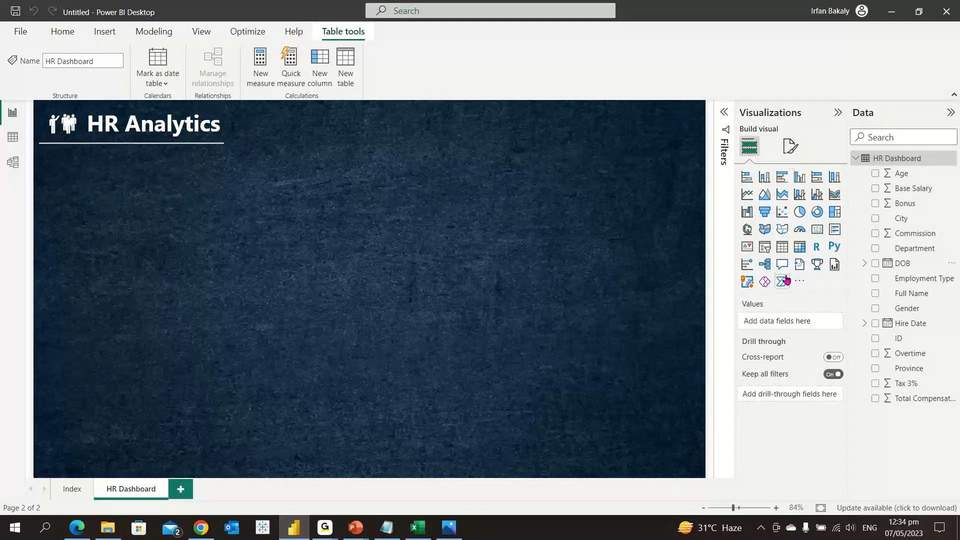
{"action": "left_click", "coordinate": [3, 143]}
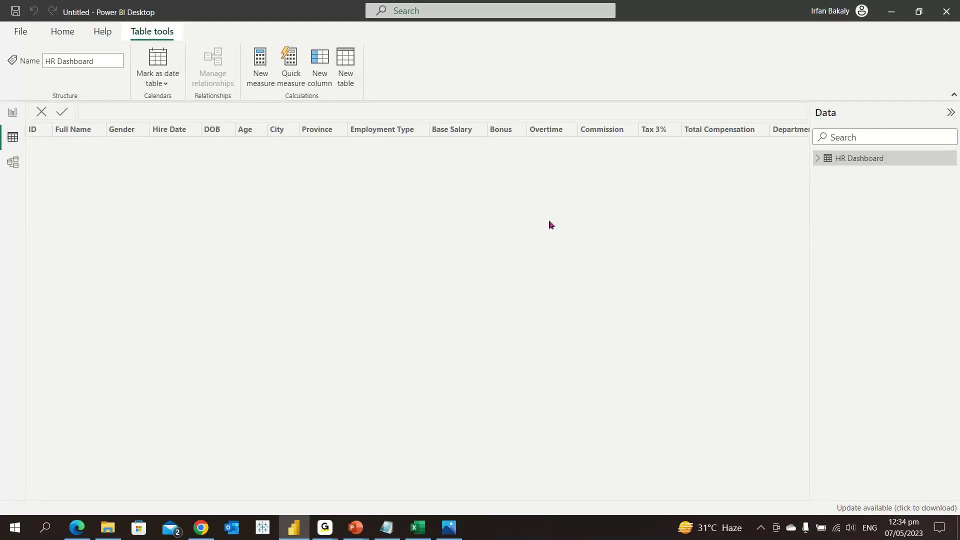
{"action": "left_click", "coordinate": [818, 160]}
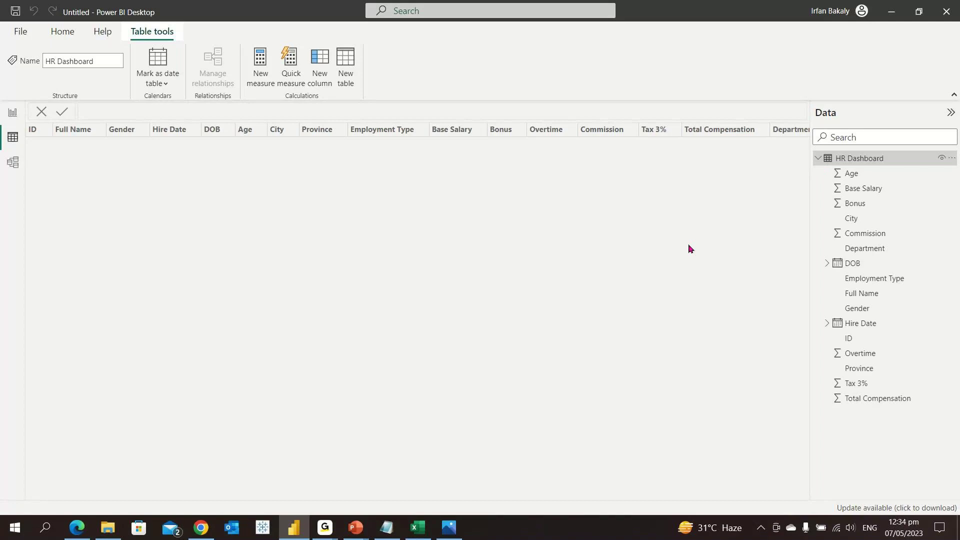
{"action": "left_click", "coordinate": [875, 218]}
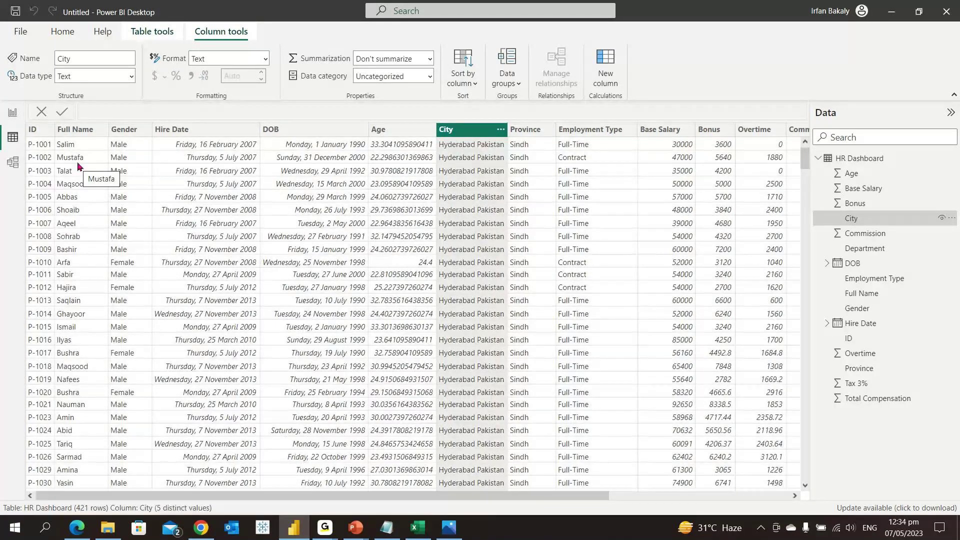
{"action": "left_click", "coordinate": [102, 132]}
{"action": "left_click", "coordinate": [102, 130]}
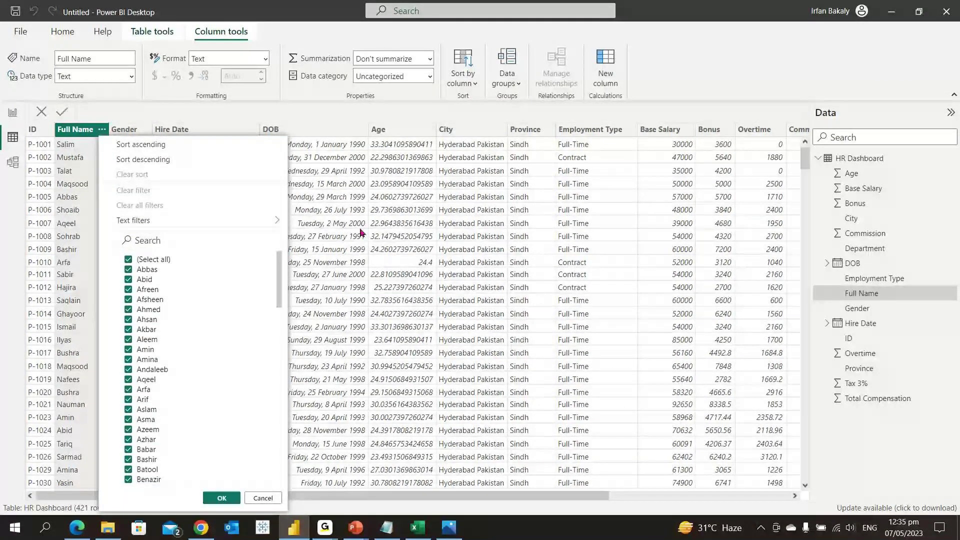
{"action": "left_click", "coordinate": [307, 221]}
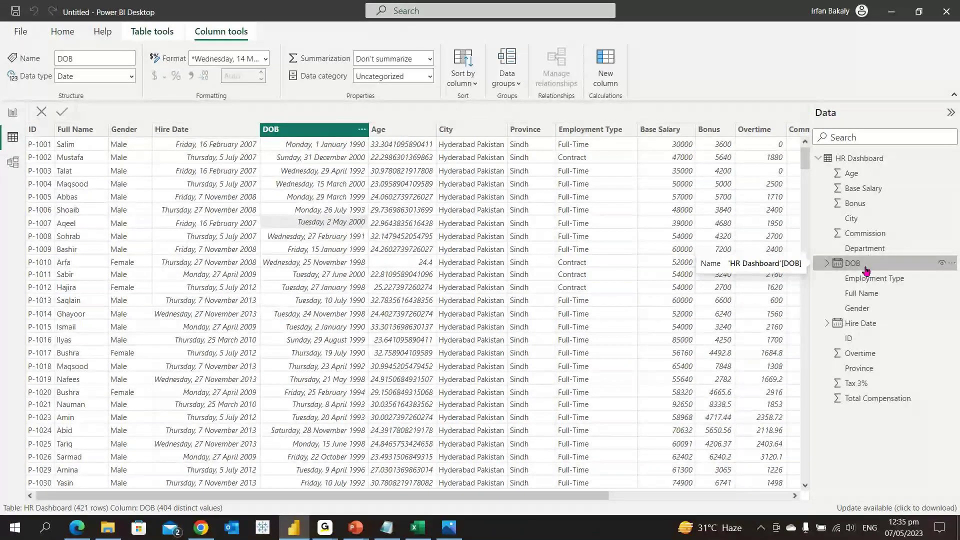
{"action": "left_click", "coordinate": [828, 264]}
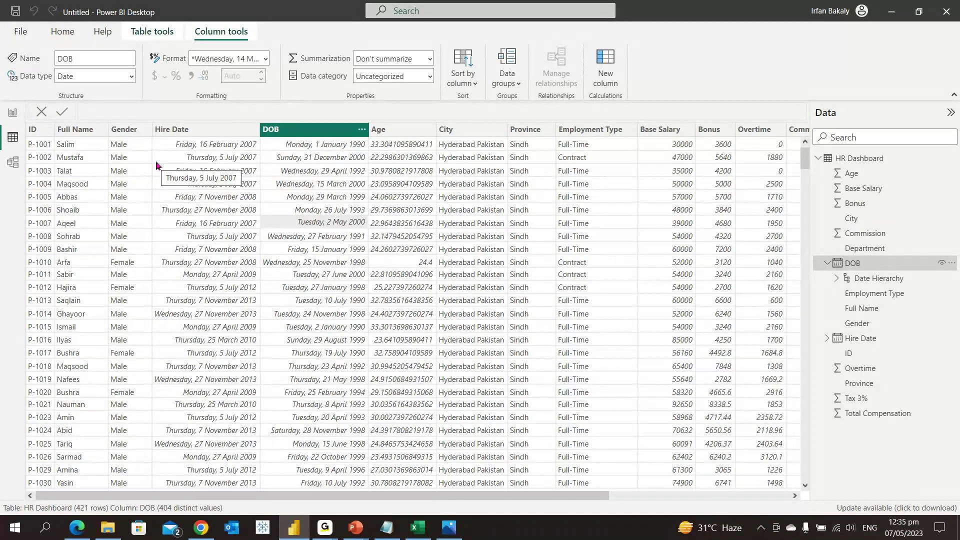
Switch to the HR Database workbook in Excel to compare its date columns with the loaded table, and return to Power BI
{"action": "key", "text": "alt+Tab"}
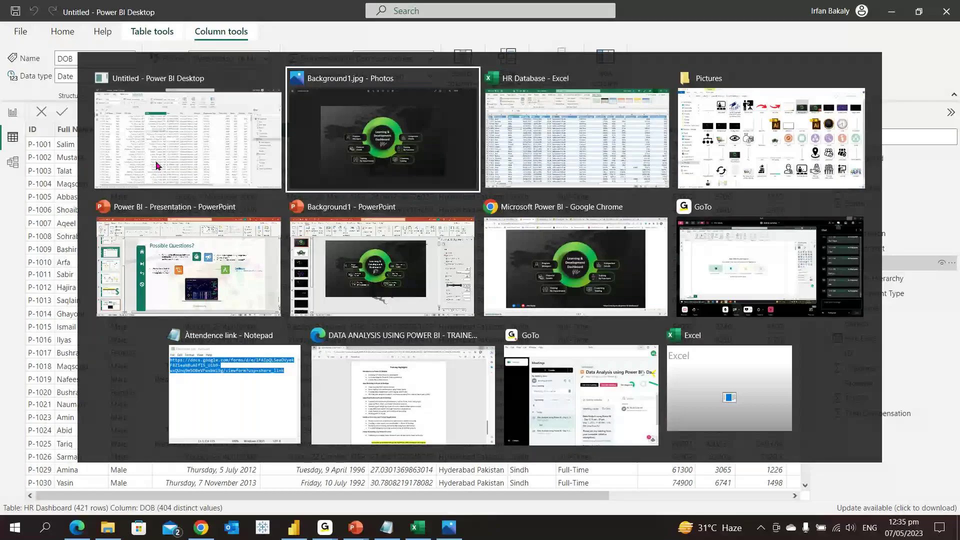
{"action": "key", "text": "alt+Tab"}
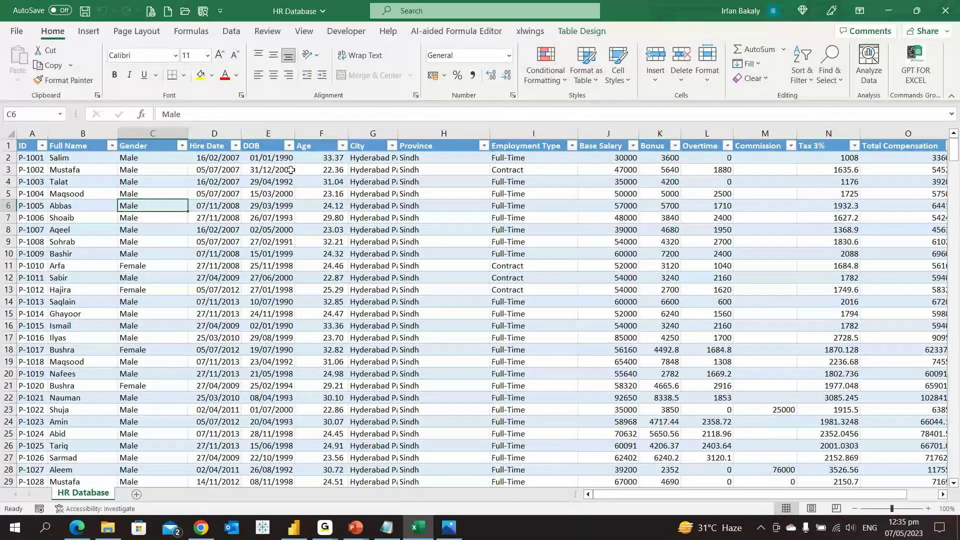
{"action": "key", "text": "alt+Tab"}
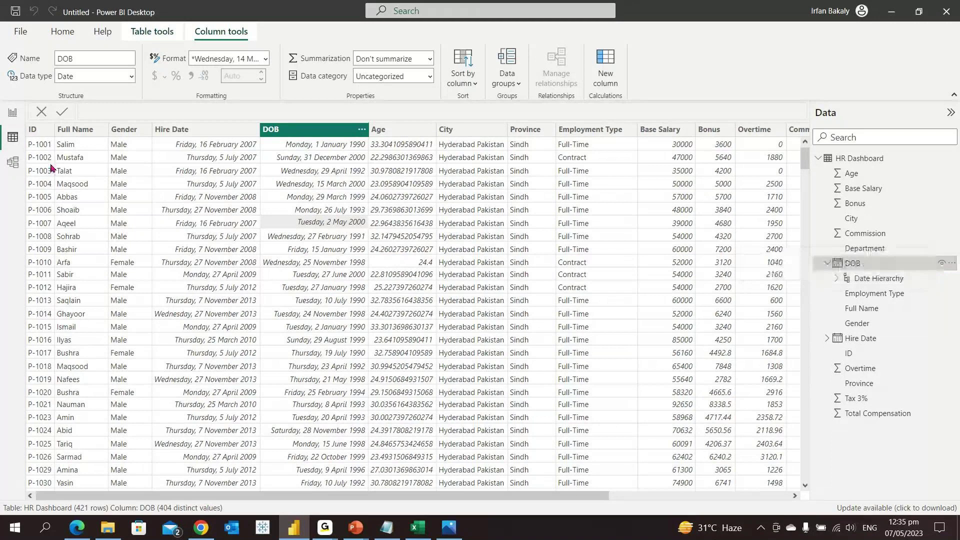
Check the HR Dashboard table in Model view and return to the HR Dashboard report page
{"action": "left_click", "coordinate": [12, 162]}
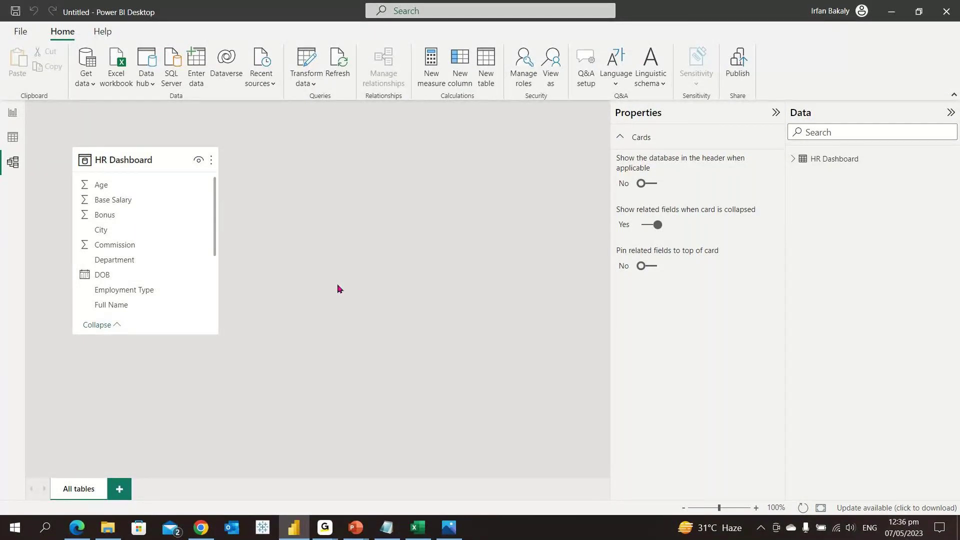
{"action": "left_click", "coordinate": [12, 114]}
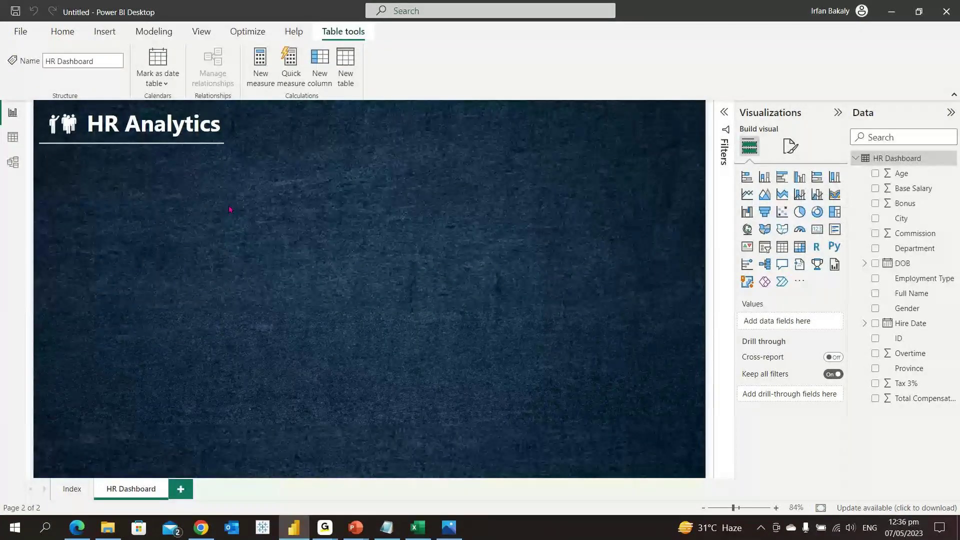
{"action": "left_click", "coordinate": [298, 212]}
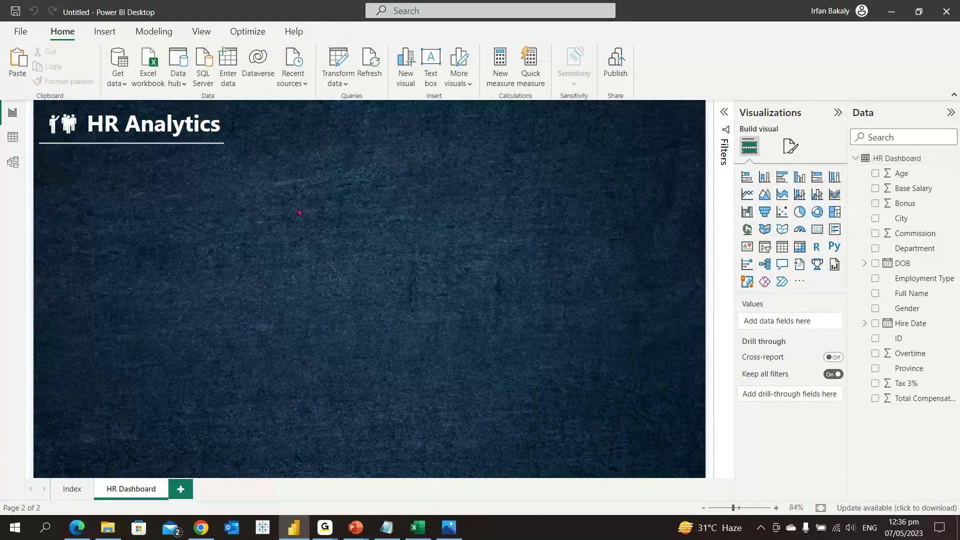
Add a Card visual to the HR Dashboard page with the ID field summarized as Count
{"action": "left_click", "coordinate": [819, 231]}
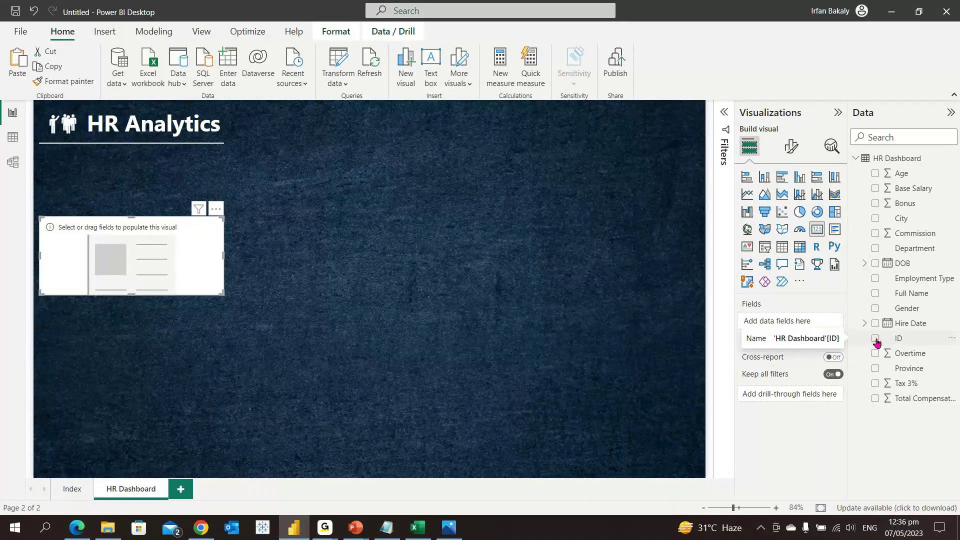
{"action": "left_click_drag", "start_coordinate": [877, 342], "coordinate": [784, 328]}
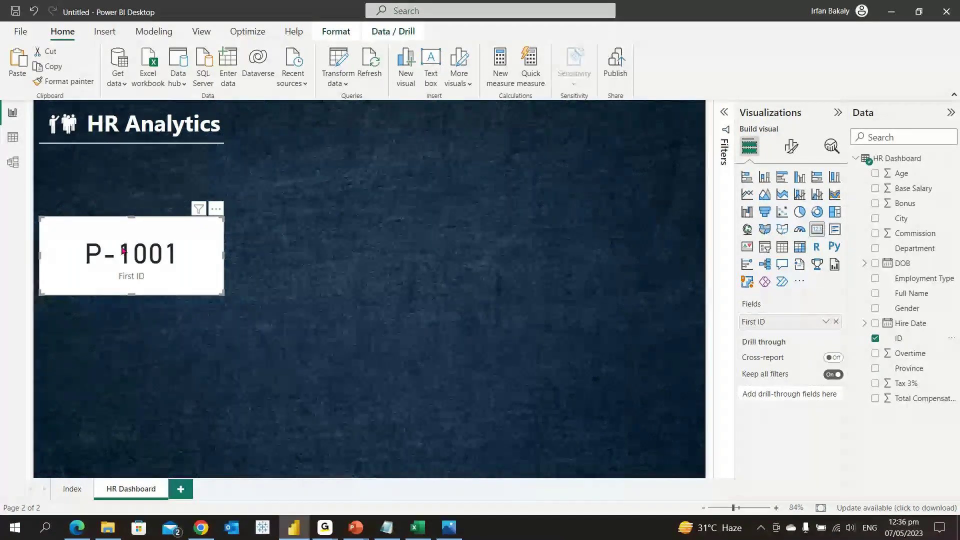
{"action": "left_click", "coordinate": [826, 323]}
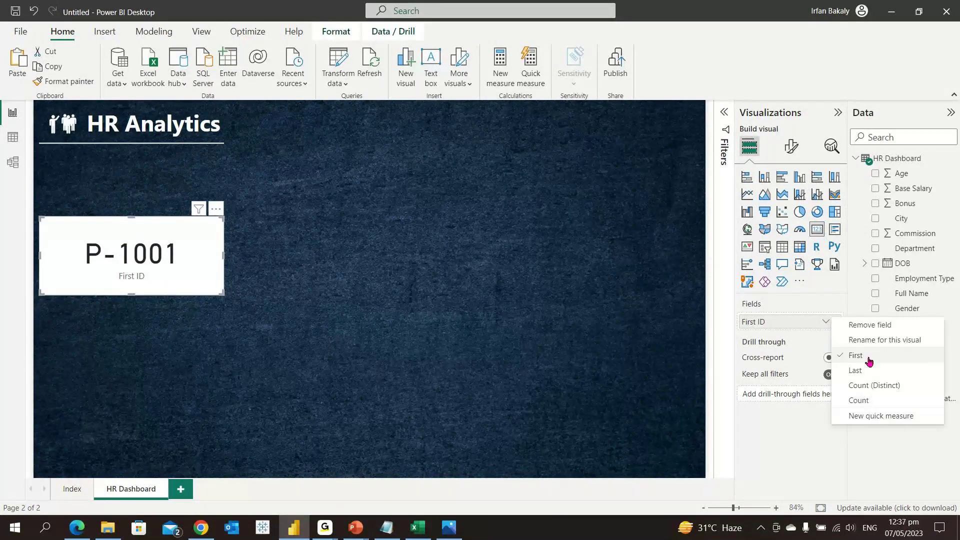
{"action": "left_click", "coordinate": [866, 404]}
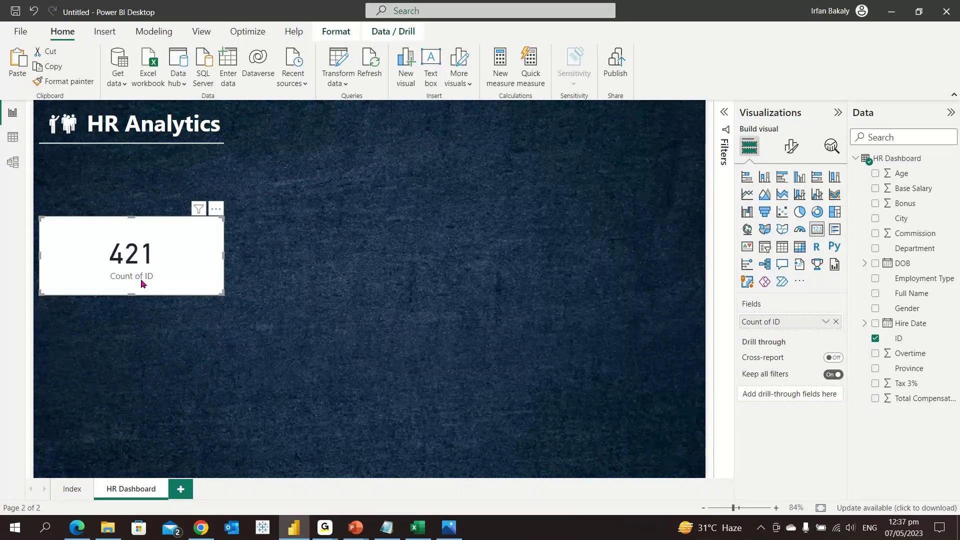
Rename the card's Count of ID field to Headcount for this visual
{"action": "double_click", "coordinate": [777, 322]}
{"action": "type", "text": "JHea"}
{"action": "key", "text": "BackSpace"}
{"action": "key", "text": "BackSpace"}
{"action": "key", "text": "BackSpace"}
{"action": "key", "text": "BackSpace"}
{"action": "type", "text": "Headcount"}
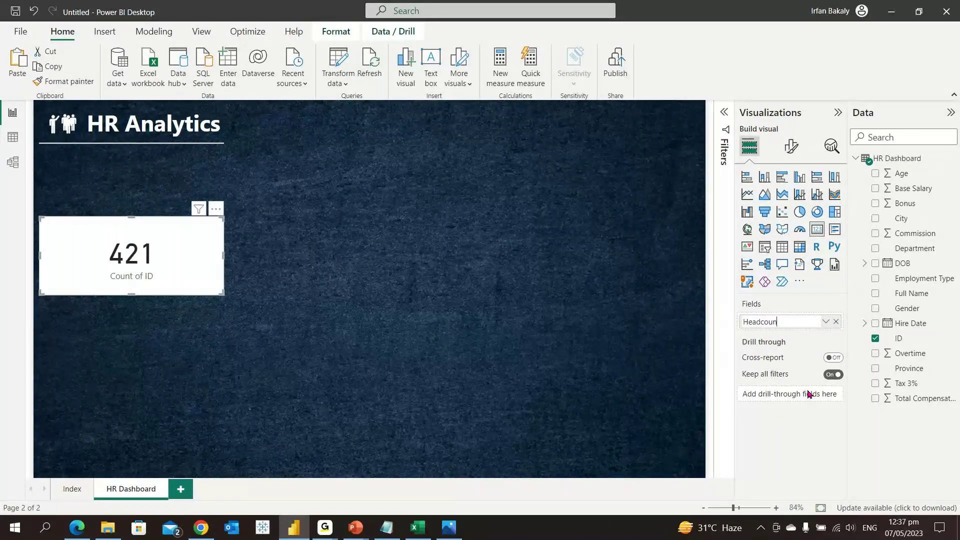
{"action": "key", "text": "Return"}
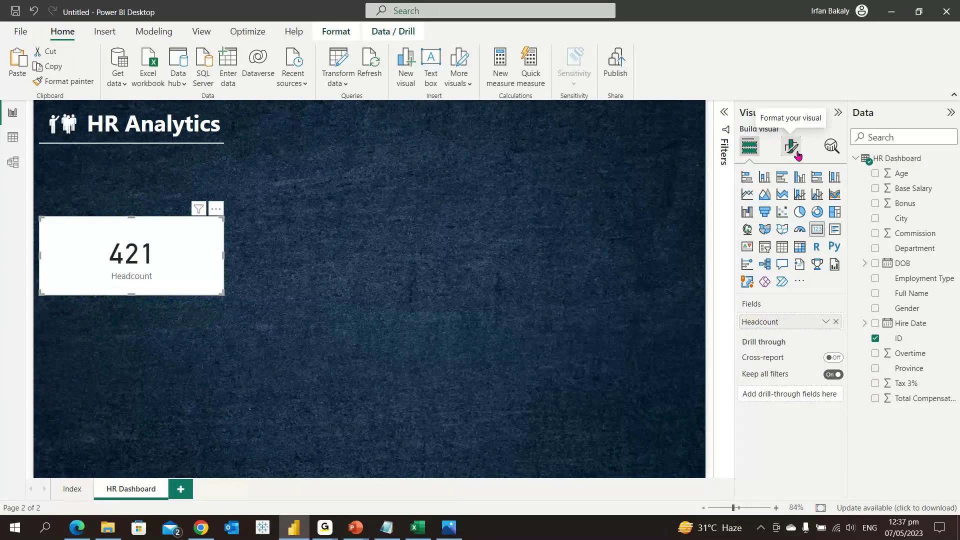
Turn off the background of the Headcount card
{"action": "left_click", "coordinate": [792, 147]}
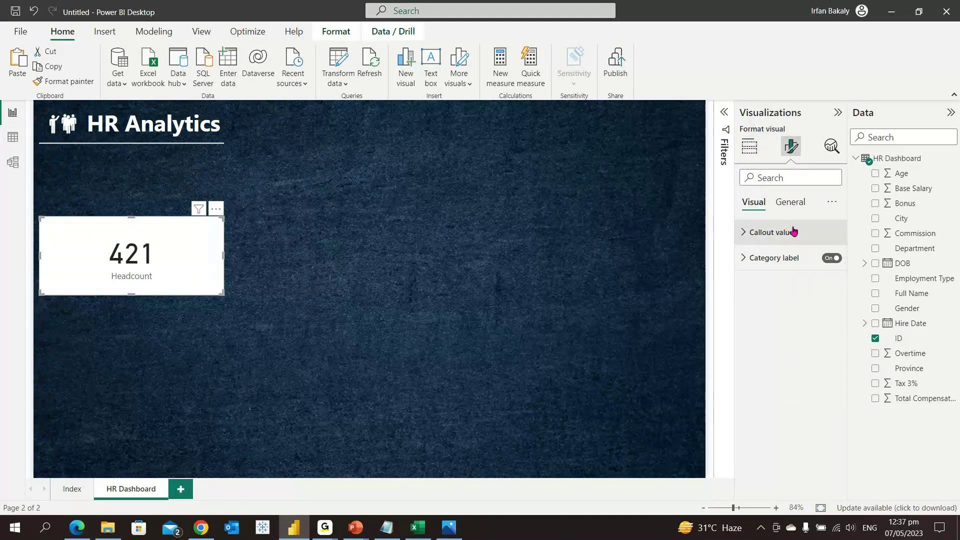
{"action": "left_click", "coordinate": [797, 204]}
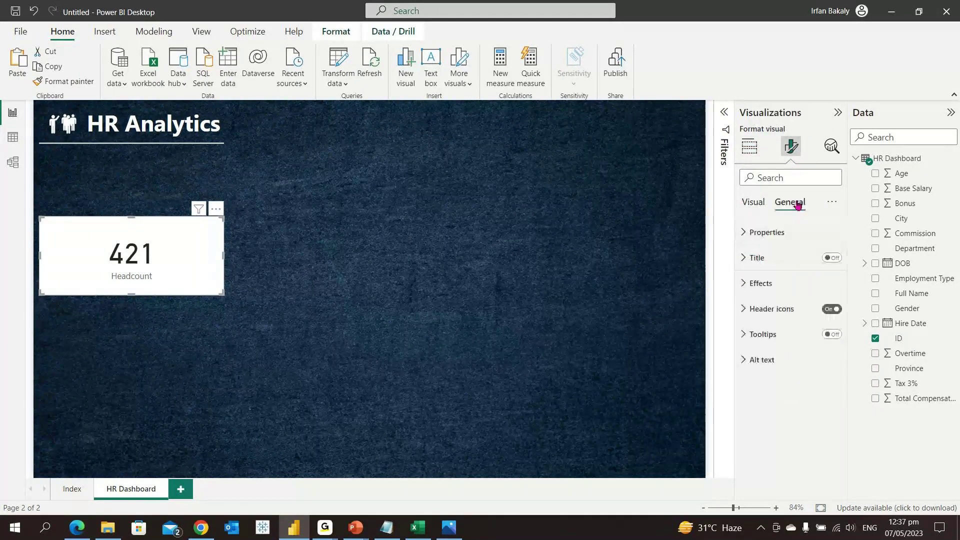
{"action": "left_click", "coordinate": [805, 283]}
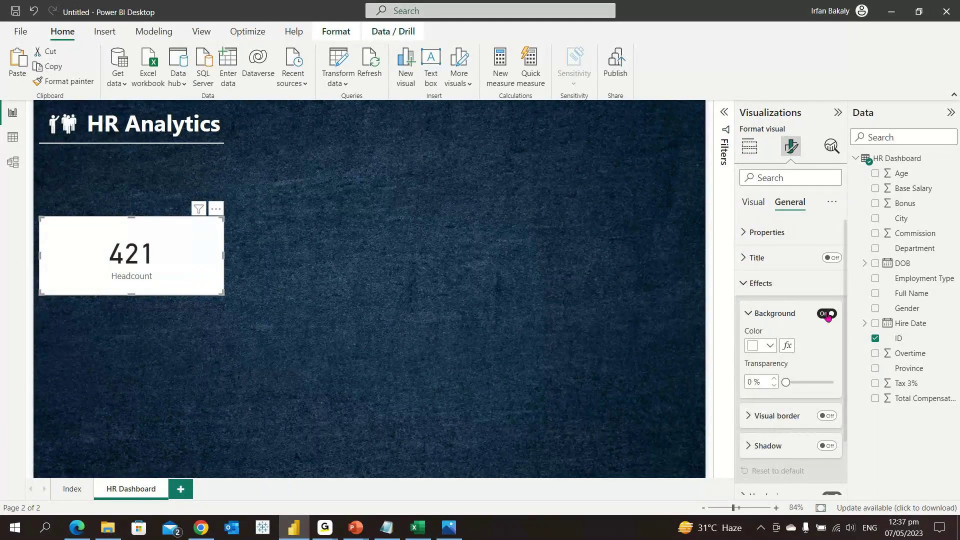
{"action": "left_click", "coordinate": [828, 315]}
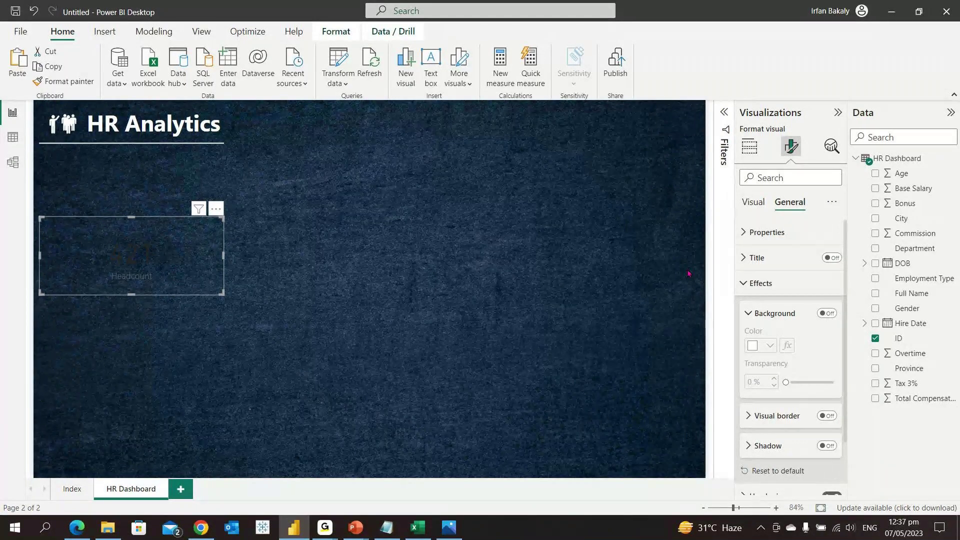
Format the card's callout value in white at font size 35, and review the display units options, keeping Auto
{"action": "left_click", "coordinate": [754, 201]}
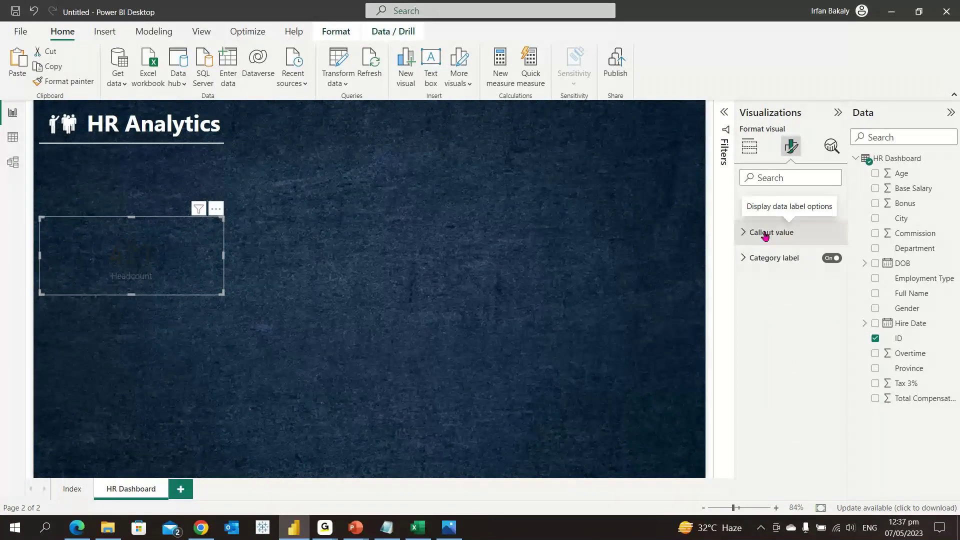
{"action": "left_click", "coordinate": [765, 234]}
{"action": "left_click", "coordinate": [770, 328]}
{"action": "left_click", "coordinate": [758, 279]}
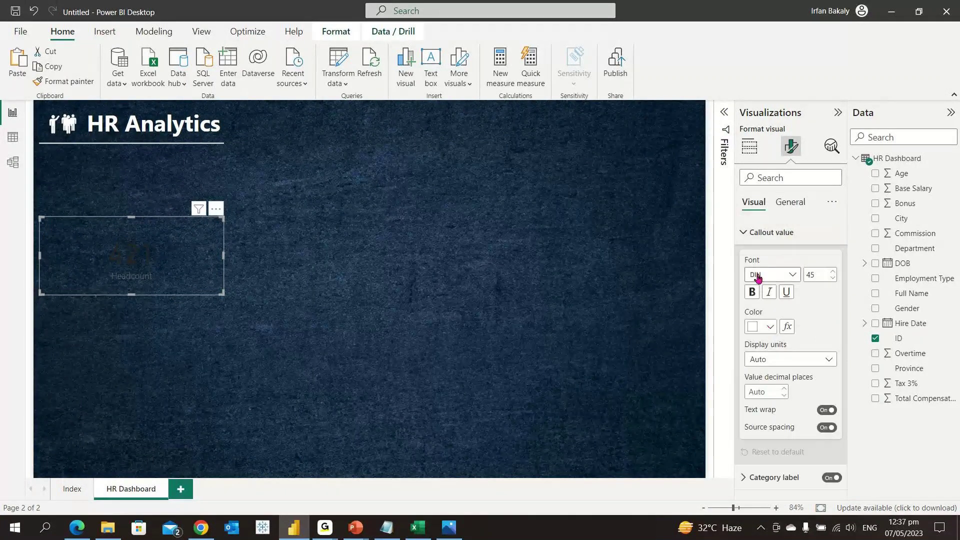
{"action": "left_click_drag", "start_coordinate": [807, 277], "coordinate": [861, 298]}
{"action": "type", "text": "35"}
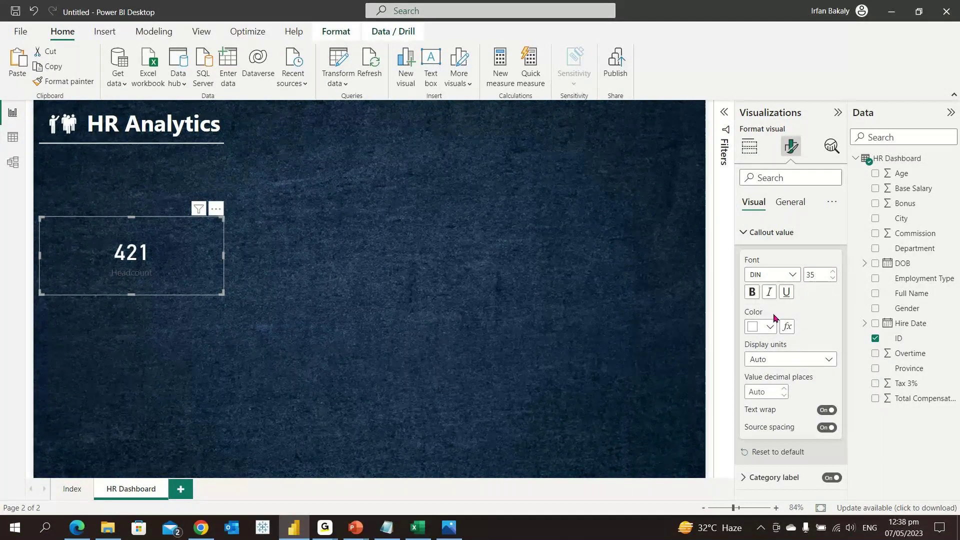
{"action": "left_click", "coordinate": [795, 362]}
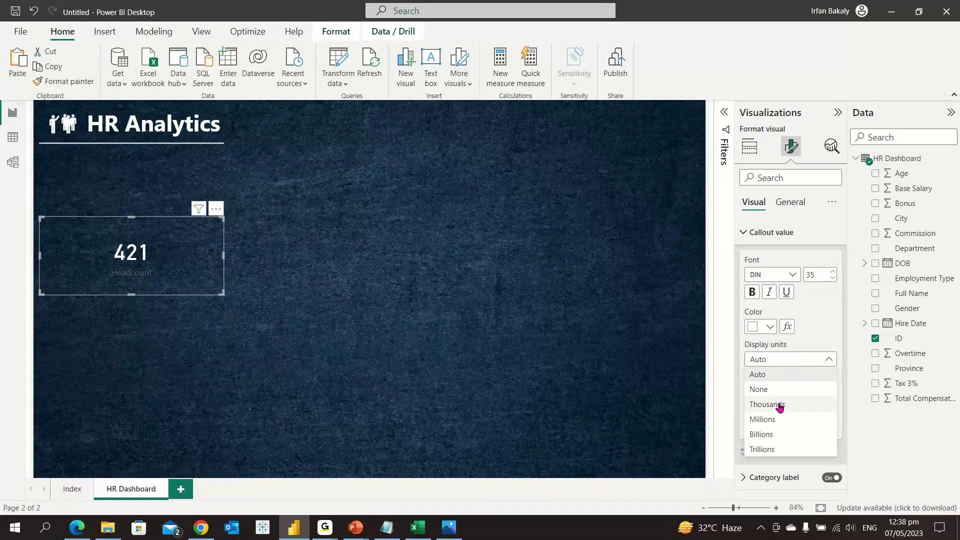
{"action": "left_click", "coordinate": [786, 363]}
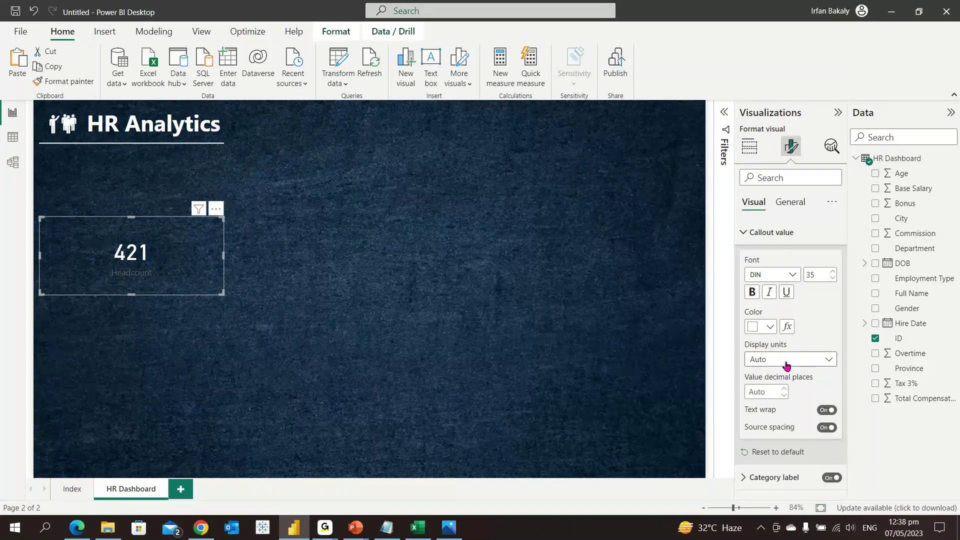
{"action": "left_click", "coordinate": [772, 244]}
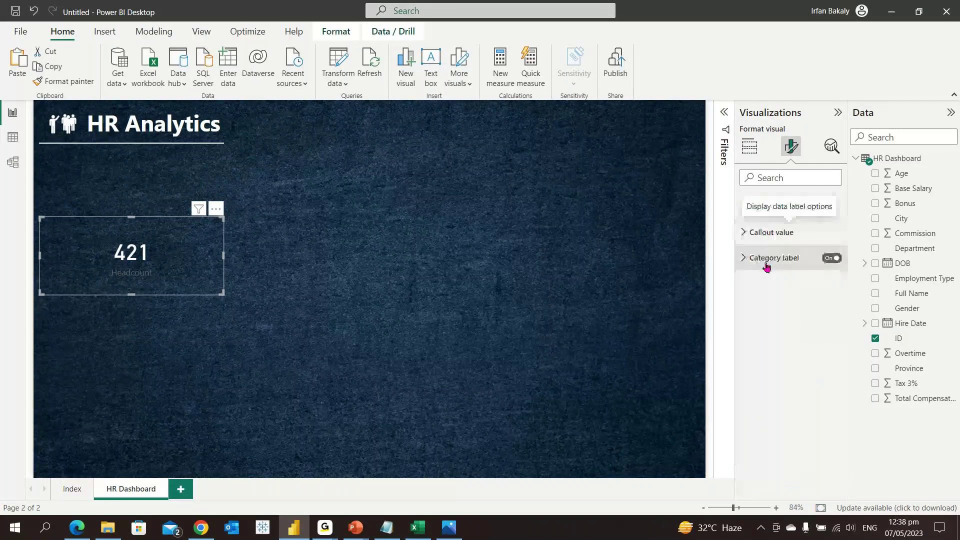
Set the card's category label color to white and shrink the card to about half its width, keeping its upper-left corner in place
{"action": "left_click", "coordinate": [767, 267]}
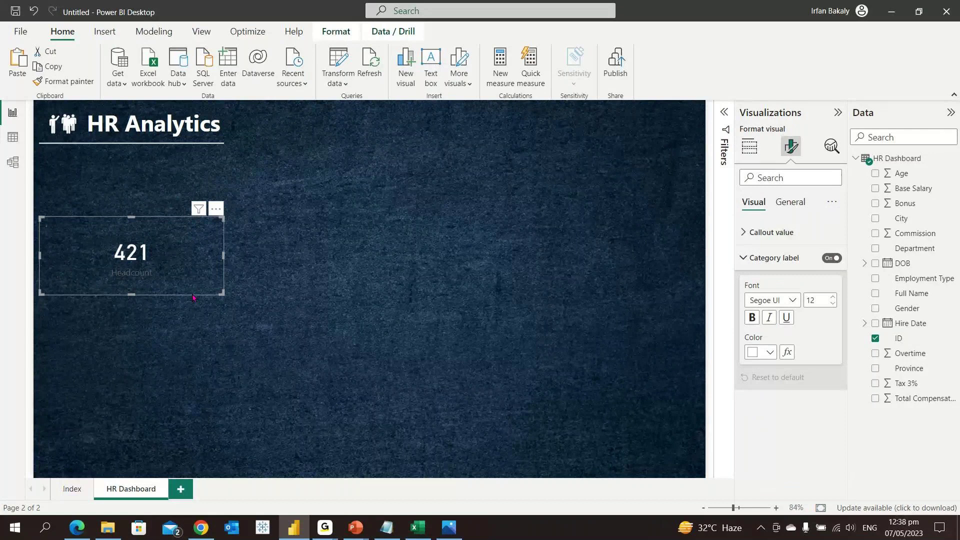
{"action": "left_click_drag", "start_coordinate": [226, 297], "coordinate": [130, 271]}
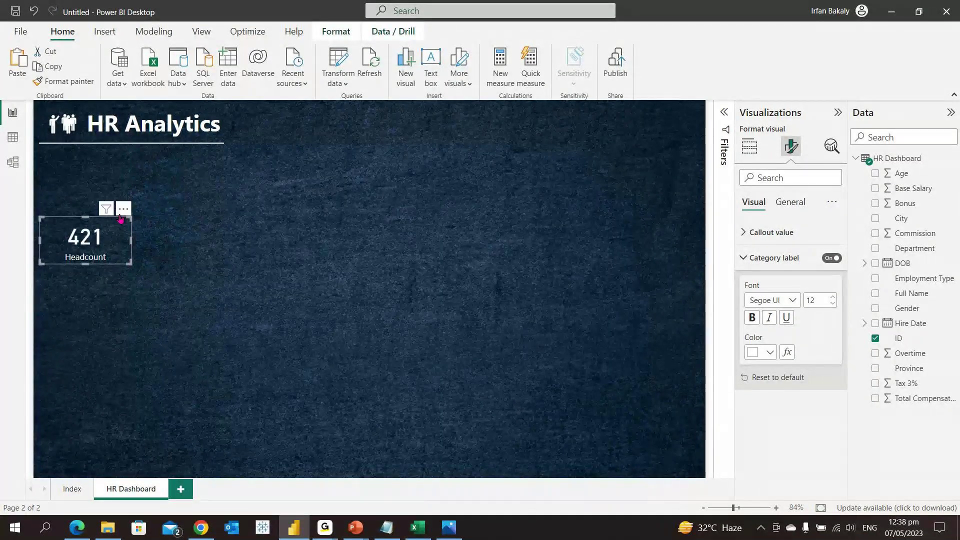
Move the Headcount card up into the header row, to the right of the HR Analytics title
{"action": "left_click_drag", "start_coordinate": [120, 219], "coordinate": [387, 97]}
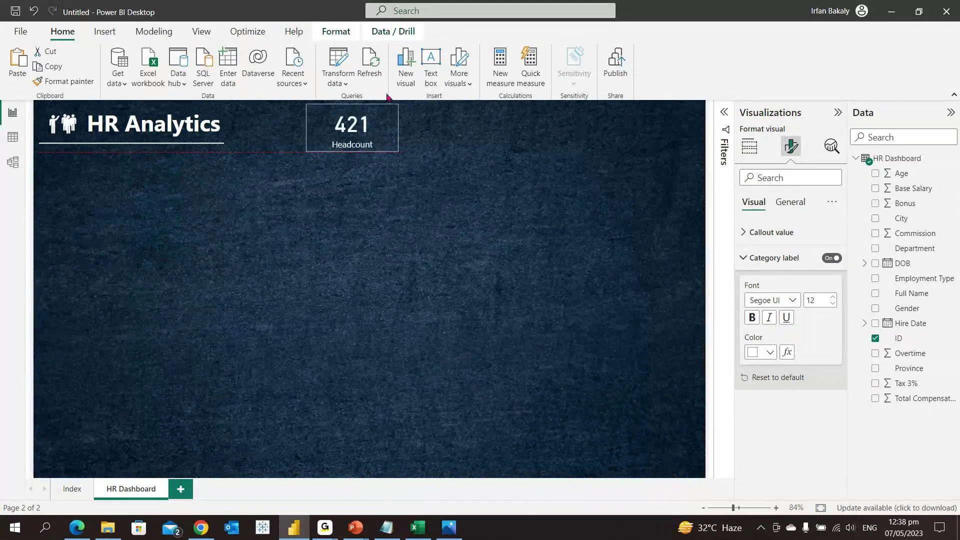
{"action": "left_click_drag", "start_coordinate": [387, 97], "coordinate": [390, 96]}
{"action": "left_click", "coordinate": [453, 218]}
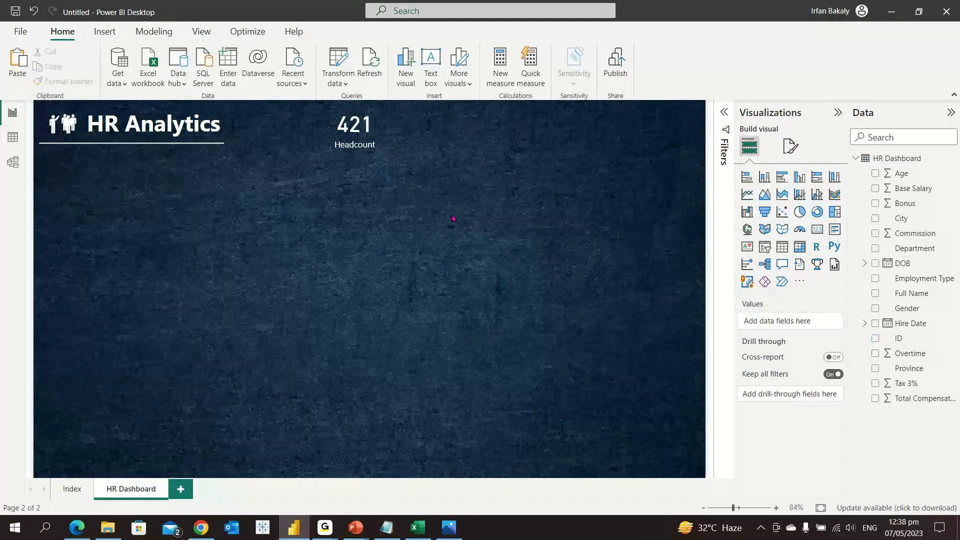
Duplicate the Headcount card and place the copy directly to the right of the original in the header row
{"action": "left_click", "coordinate": [376, 140]}
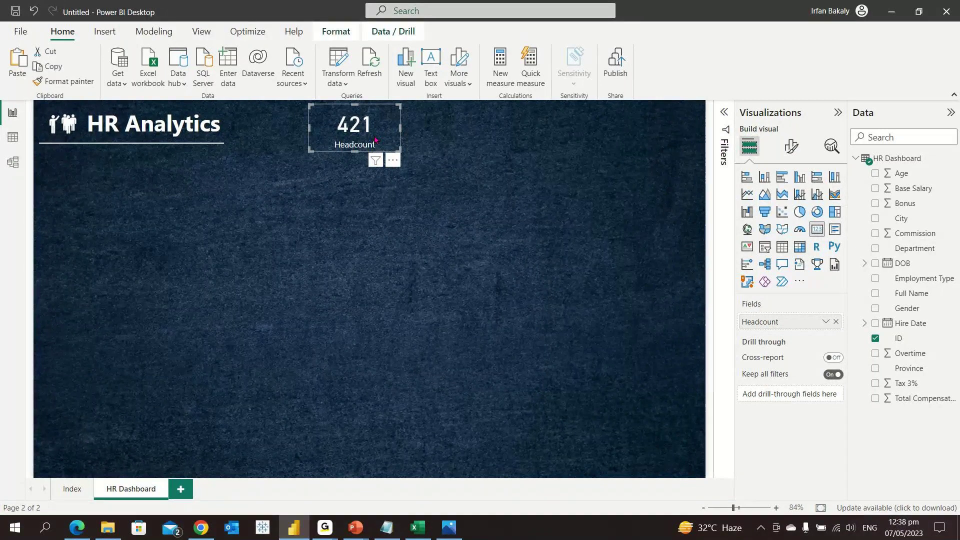
{"action": "key", "text": "ctrl+v"}
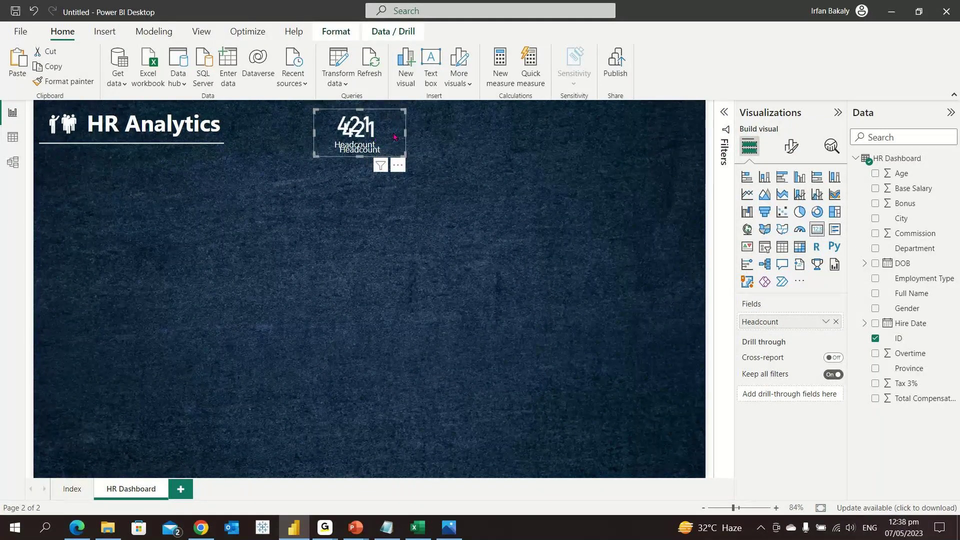
{"action": "left_click_drag", "start_coordinate": [394, 137], "coordinate": [483, 125]}
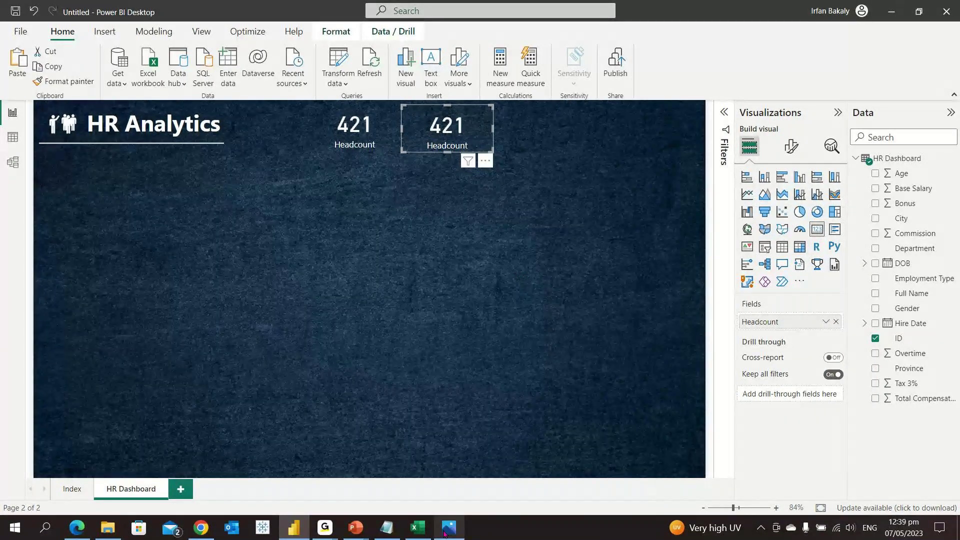
Switch to the HR Database workbook in Excel, filter the Gender column to Male to check the record count, and return to Power BI
{"action": "left_click", "coordinate": [418, 528]}
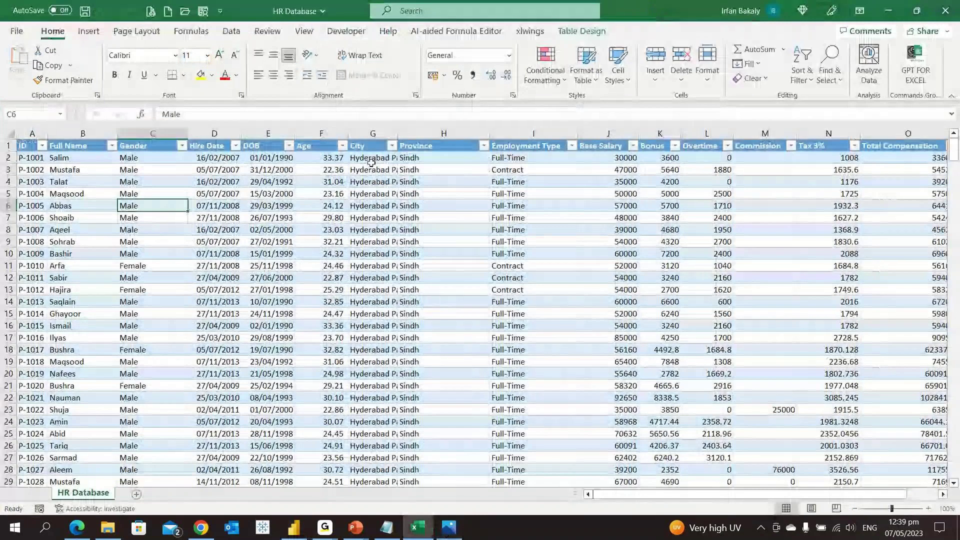
{"action": "left_click", "coordinate": [180, 149]}
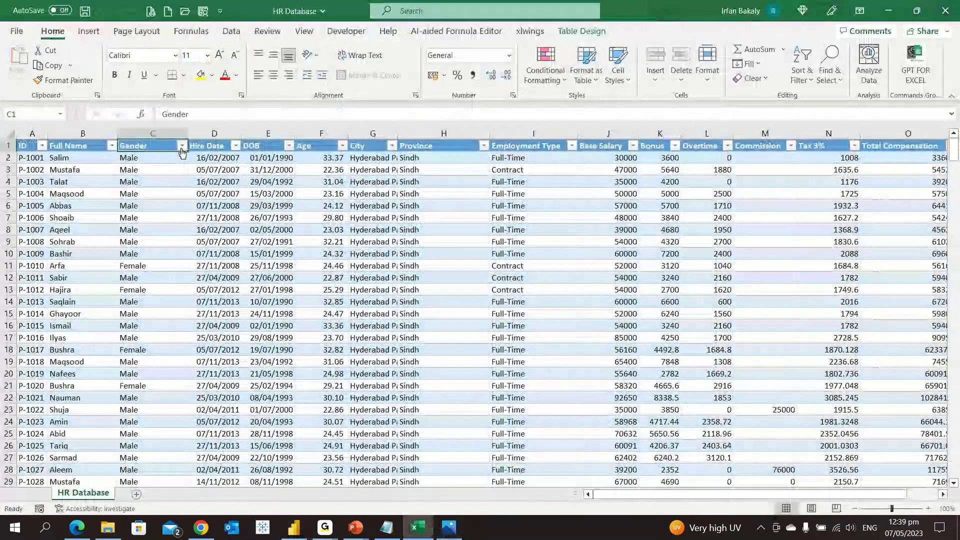
{"action": "left_click", "coordinate": [182, 146]}
{"action": "left_click", "coordinate": [70, 304]}
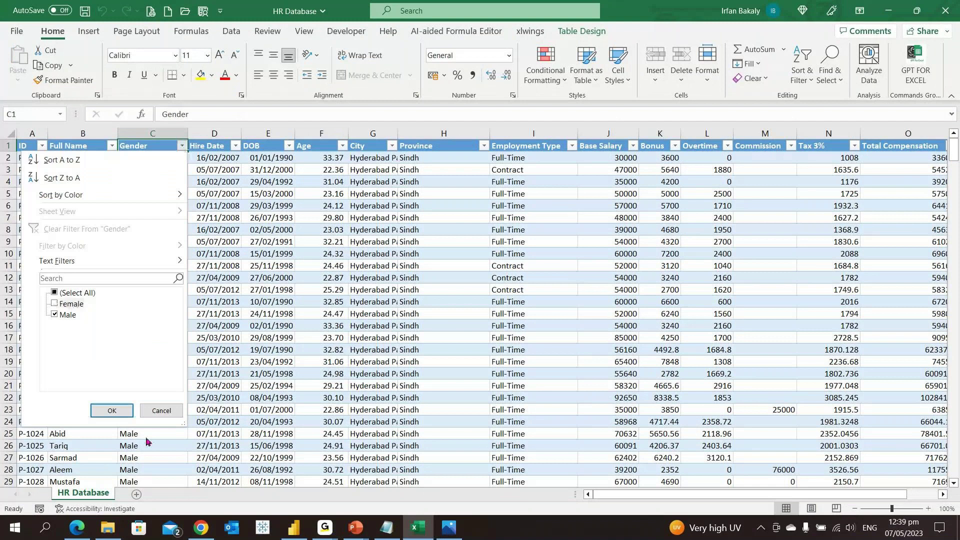
{"action": "left_click", "coordinate": [112, 411]}
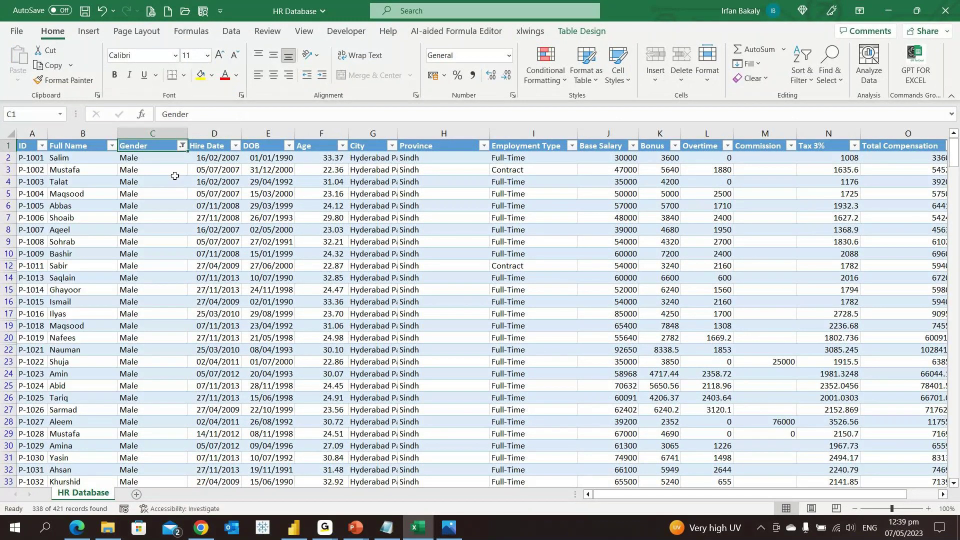
{"action": "left_click", "coordinate": [182, 146]}
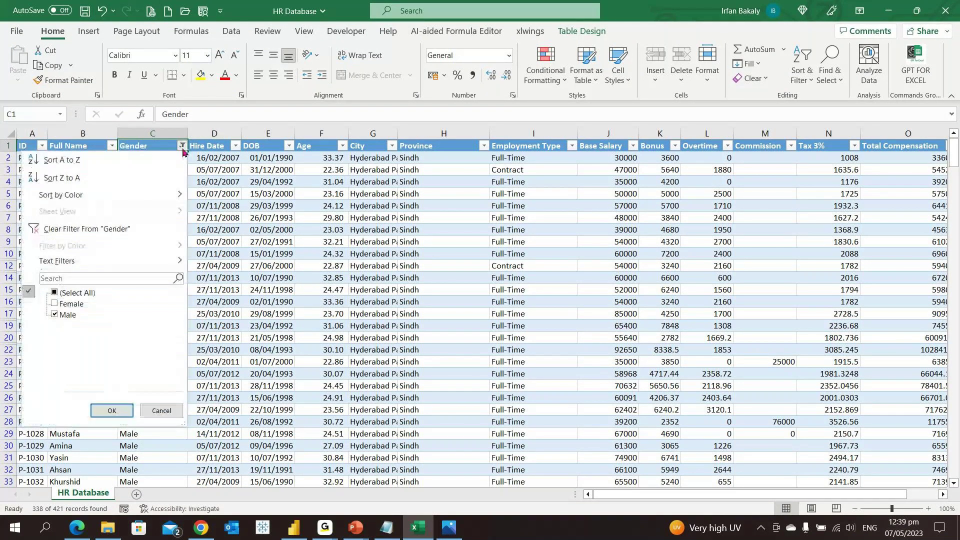
{"action": "left_click", "coordinate": [127, 412]}
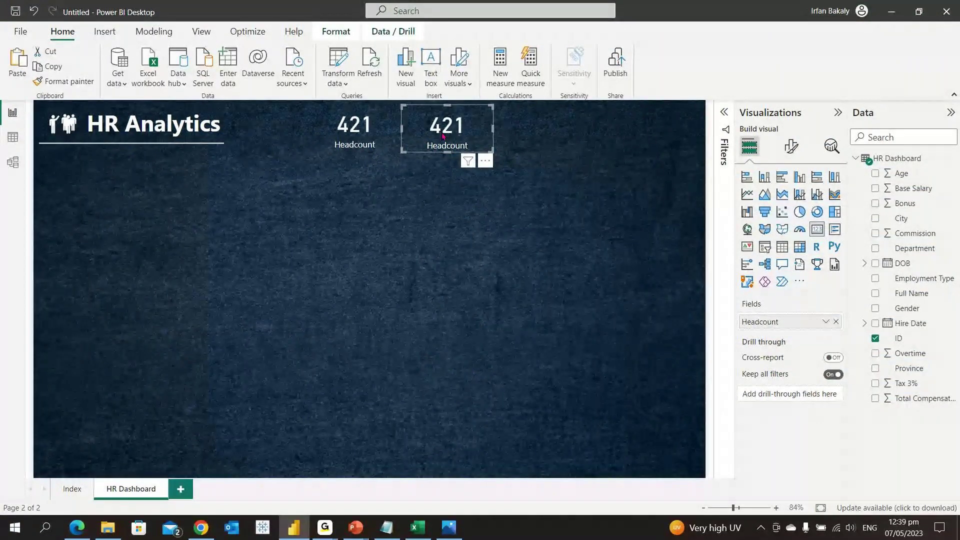
Add Gender as a visual-level filter on the duplicated Headcount card and restrict it to Male
{"action": "left_click", "coordinate": [725, 113]}
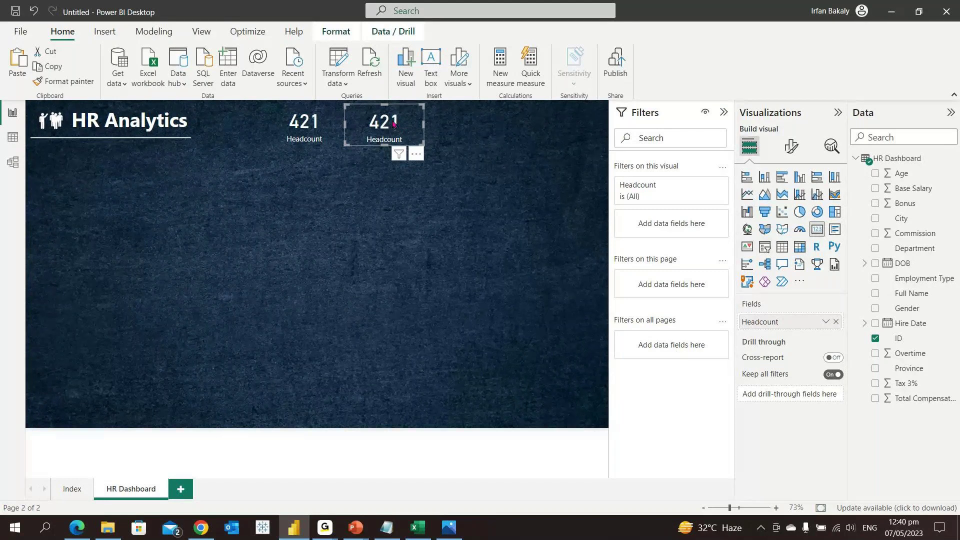
{"action": "left_click_drag", "start_coordinate": [907, 308], "coordinate": [663, 225]}
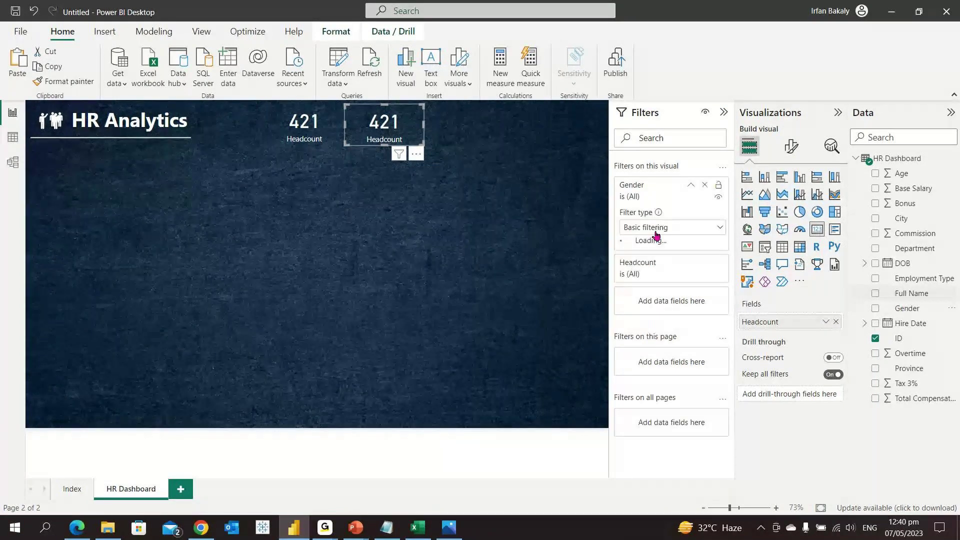
{"action": "left_click", "coordinate": [648, 289]}
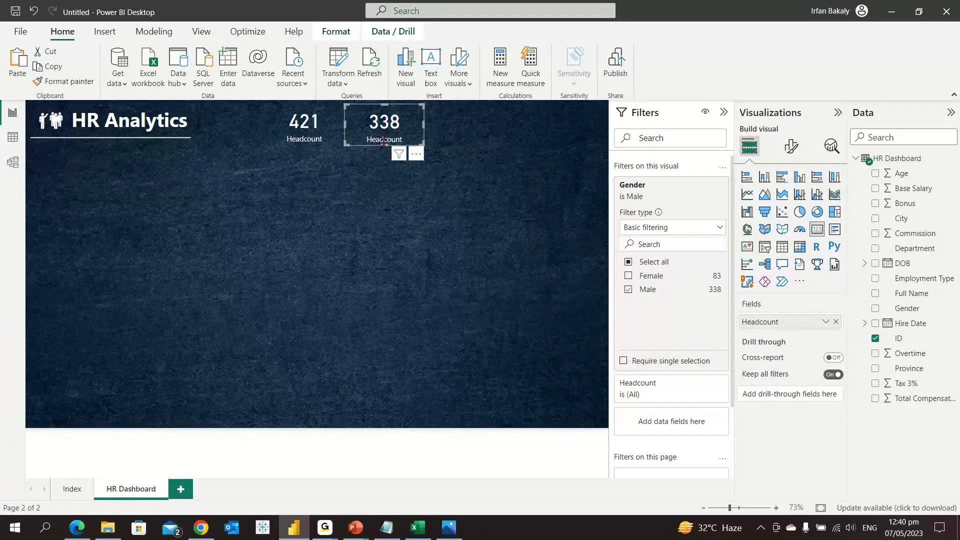
Rename the filtered card's field to Male Staff for this visual
{"action": "double_click", "coordinate": [776, 323]}
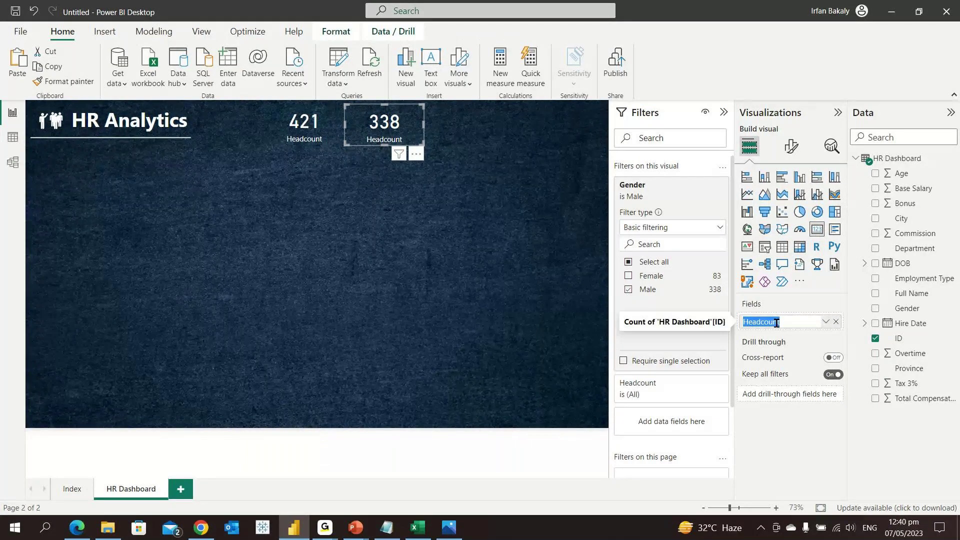
{"action": "key", "text": "BackSpace"}
{"action": "type", "text": "Mal"}
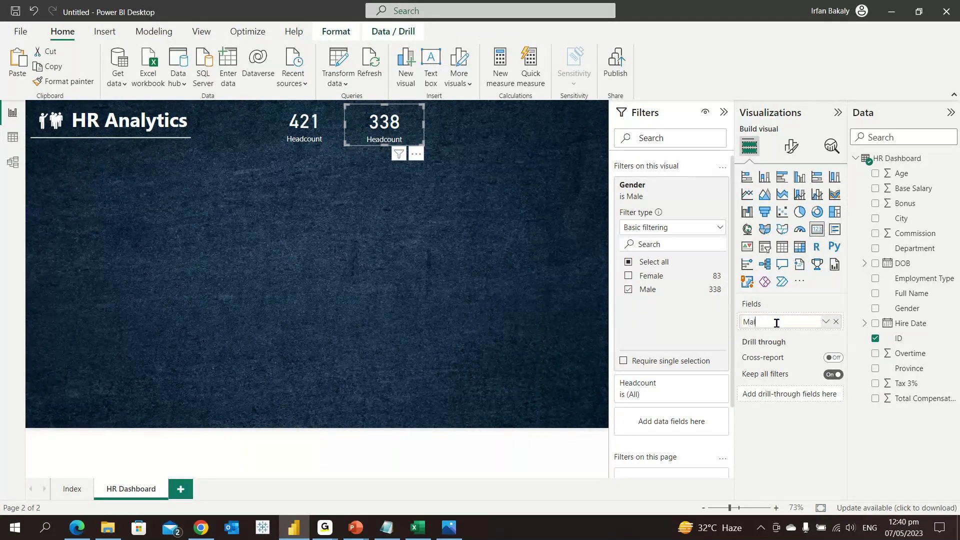
{"action": "type", "text": "e Staff"}
{"action": "key", "text": "Return"}
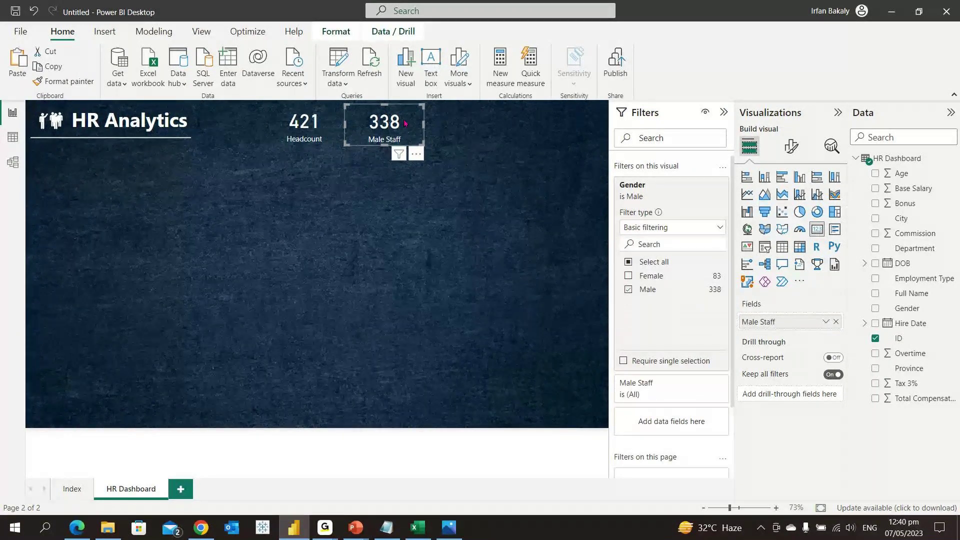
Paste another card copy to the right of the Male Staff card and set its Gender filter to Female only
{"action": "key", "text": "ctrl+v"}
{"action": "left_click_drag", "start_coordinate": [403, 132], "coordinate": [450, 128]}
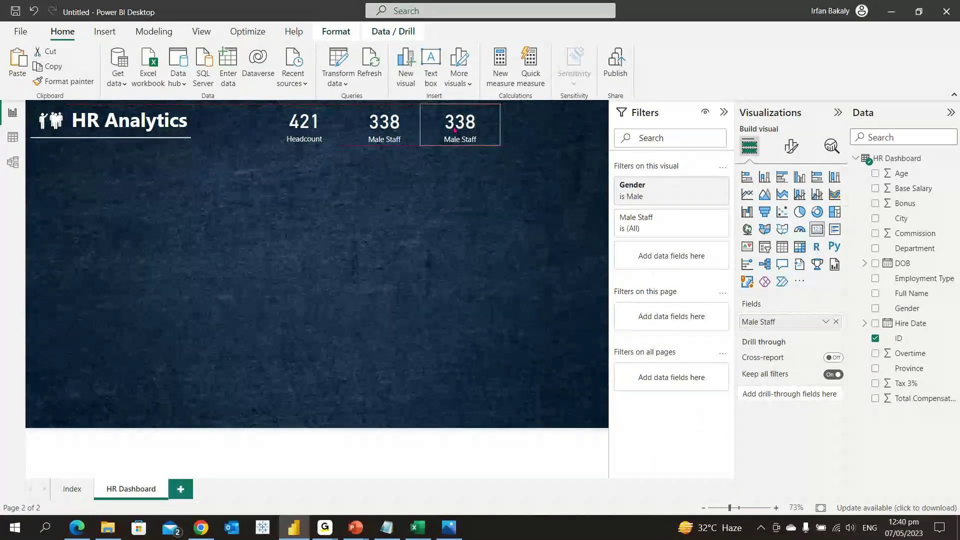
{"action": "left_click", "coordinate": [663, 199]}
{"action": "left_click", "coordinate": [653, 276]}
{"action": "left_click", "coordinate": [652, 290]}
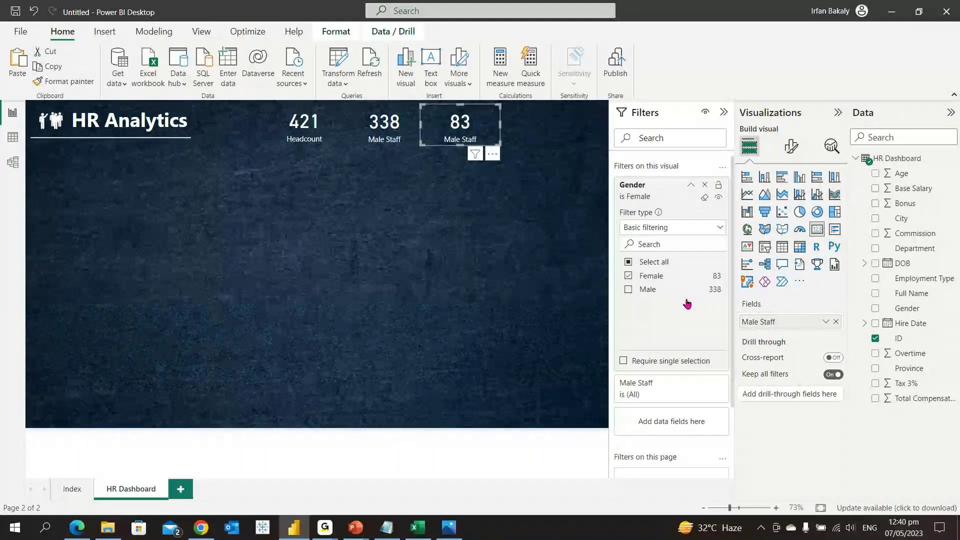
Rename the third card's field to Female Staff and shift that card slightly to the right
{"action": "double_click", "coordinate": [757, 322]}
{"action": "double_click", "coordinate": [757, 322]}
{"action": "type", "text": "Fe"}
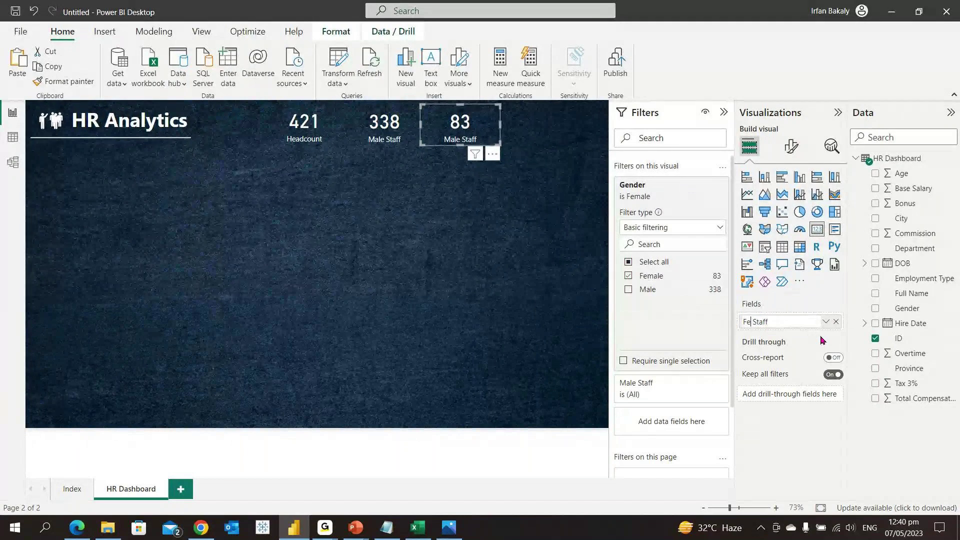
{"action": "type", "text": "mal"}
{"action": "type", "text": "e"}
{"action": "key", "text": "Return"}
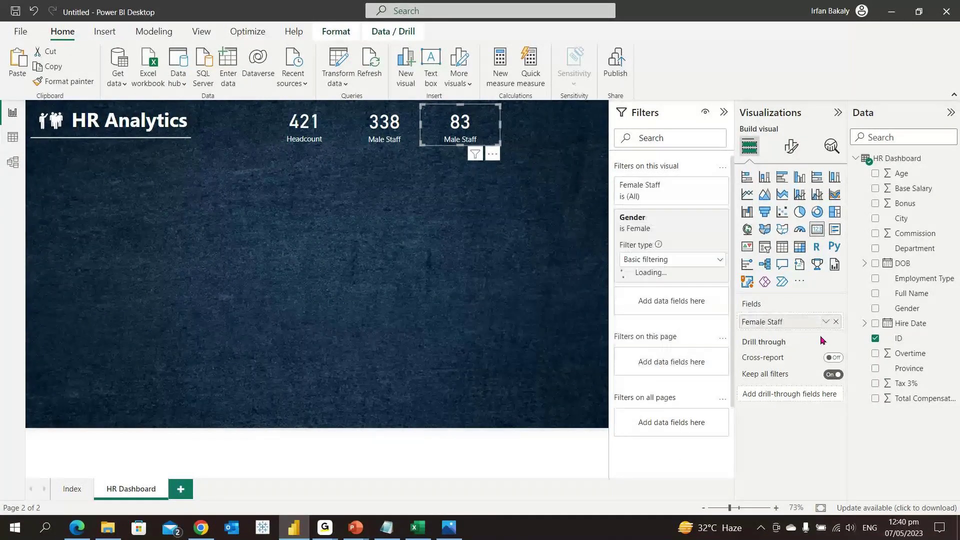
{"action": "left_click", "coordinate": [461, 258]}
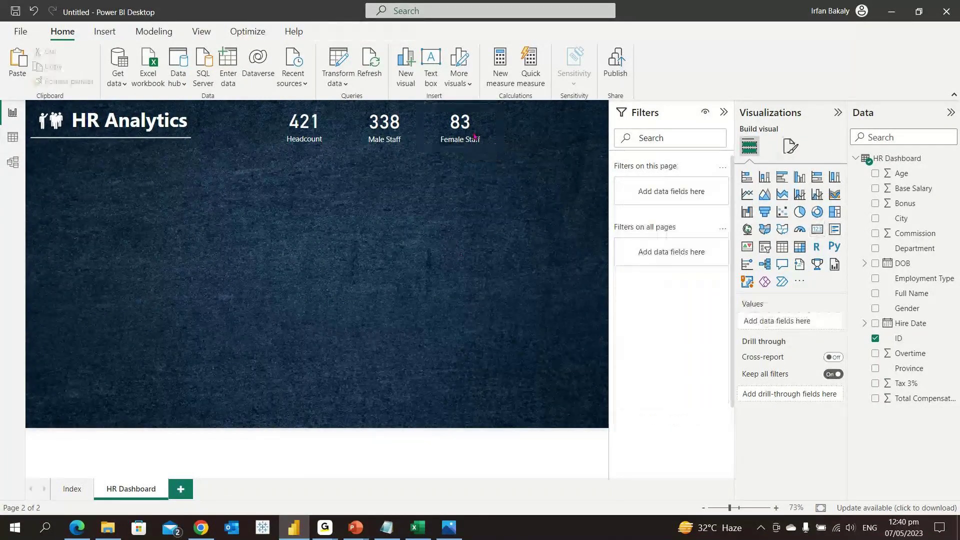
{"action": "left_click", "coordinate": [474, 136]}
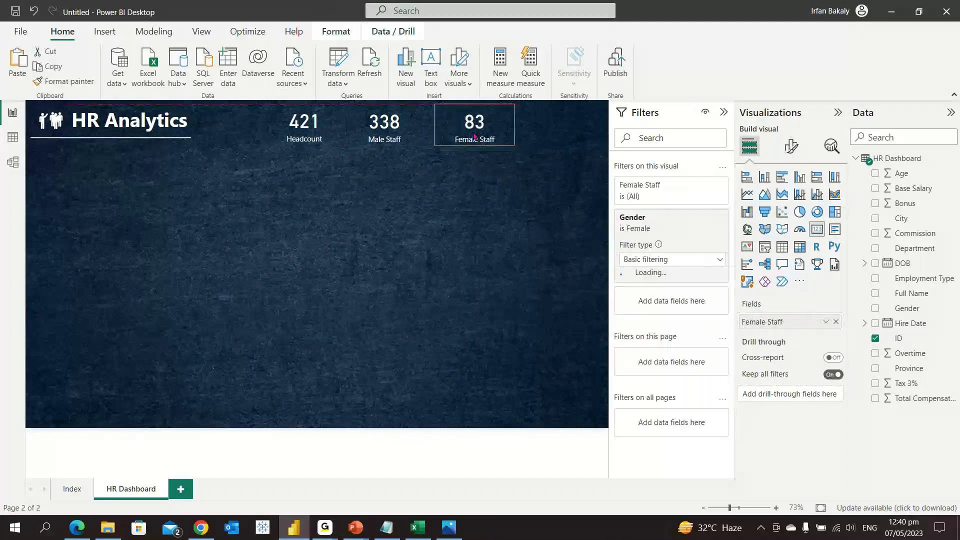
{"action": "left_click", "coordinate": [443, 172]}
Insert the human image from the Pictures folder, shrink it to icon size, and place it just left of the Male Staff card's value
{"action": "left_click", "coordinate": [105, 31]}
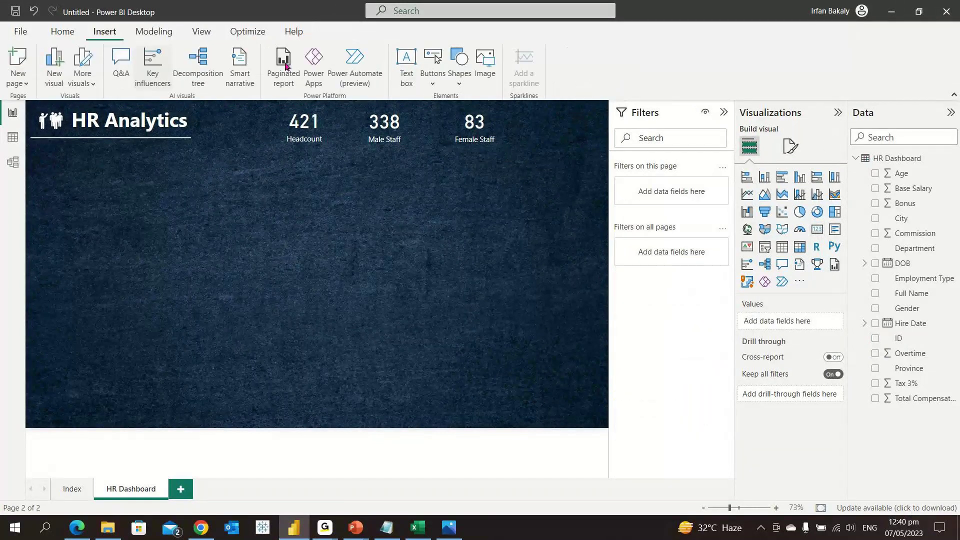
{"action": "left_click", "coordinate": [485, 62]}
{"action": "left_click", "coordinate": [311, 148]}
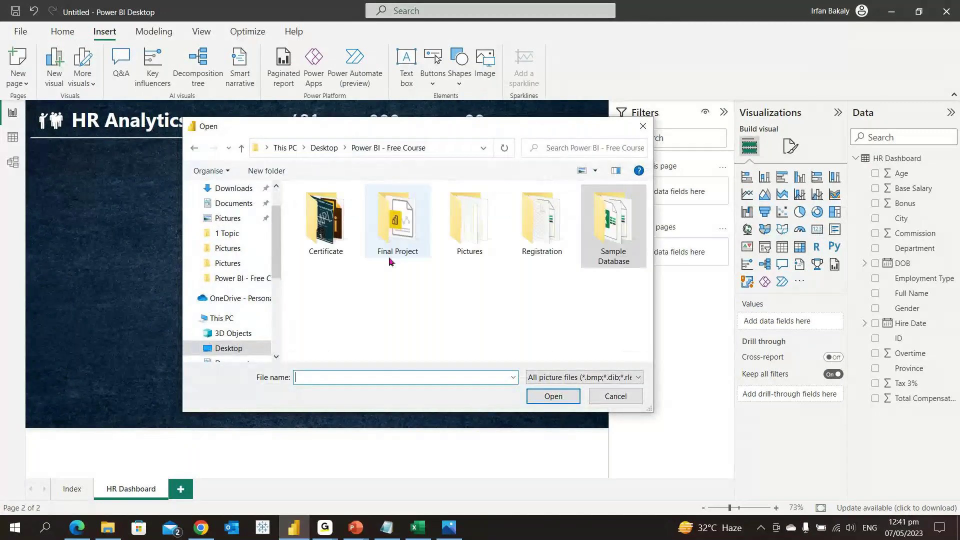
{"action": "double_click", "coordinate": [469, 220]}
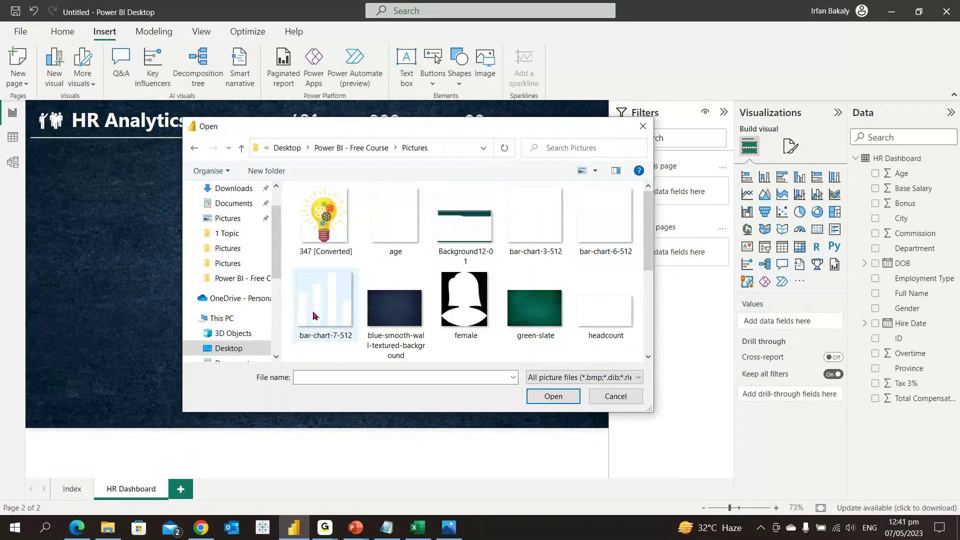
{"action": "scroll", "coordinate": [614, 323], "scroll_direction": "down", "scroll_amount": 1}
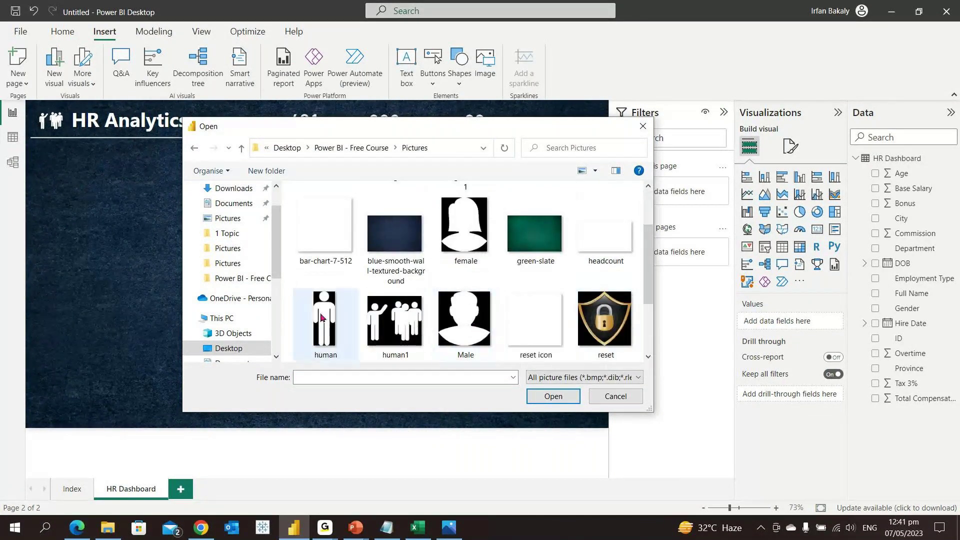
{"action": "scroll", "coordinate": [500, 280], "scroll_direction": "down", "scroll_amount": 1}
{"action": "scroll", "coordinate": [424, 273], "scroll_direction": "up", "scroll_amount": 1}
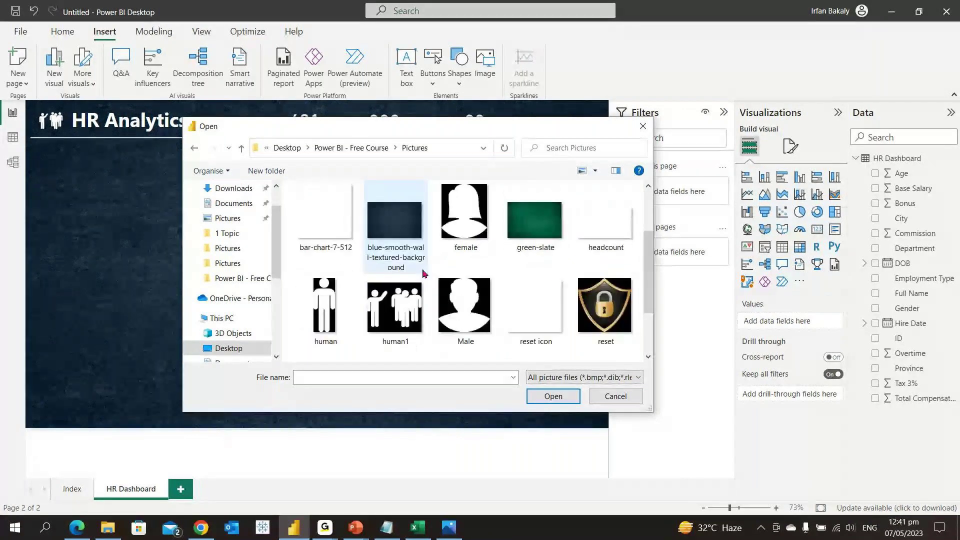
{"action": "double_click", "coordinate": [322, 310]}
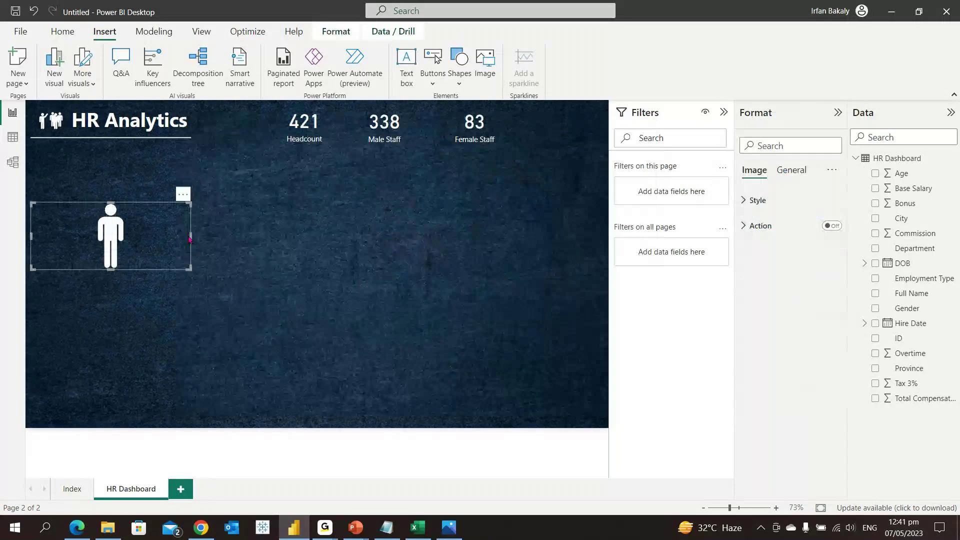
{"action": "left_click_drag", "start_coordinate": [190, 239], "coordinate": [392, 127]}
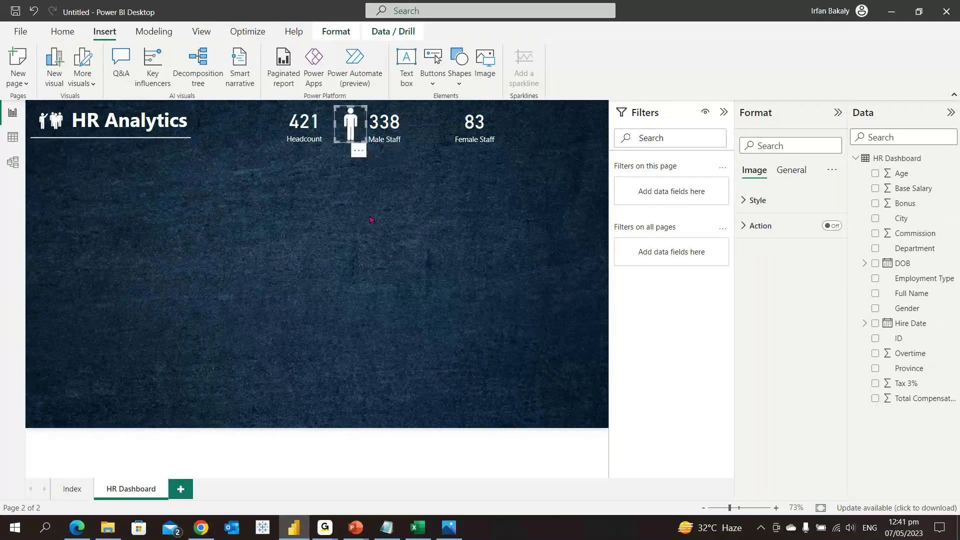
{"action": "left_click", "coordinate": [371, 219]}
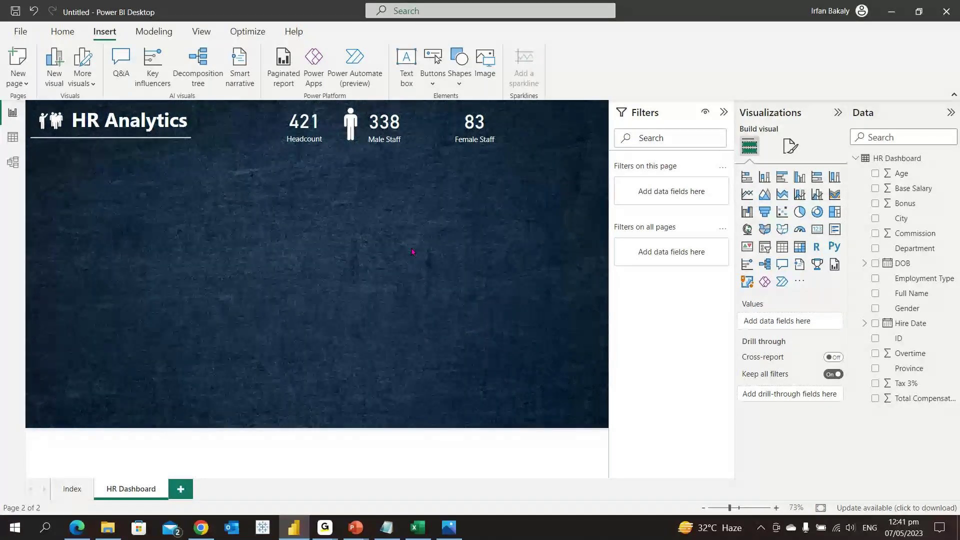
Place a copy of the Headcount card below the title, convert it to a stacked column chart, and enlarge it to chart size
{"action": "left_click", "coordinate": [306, 119]}
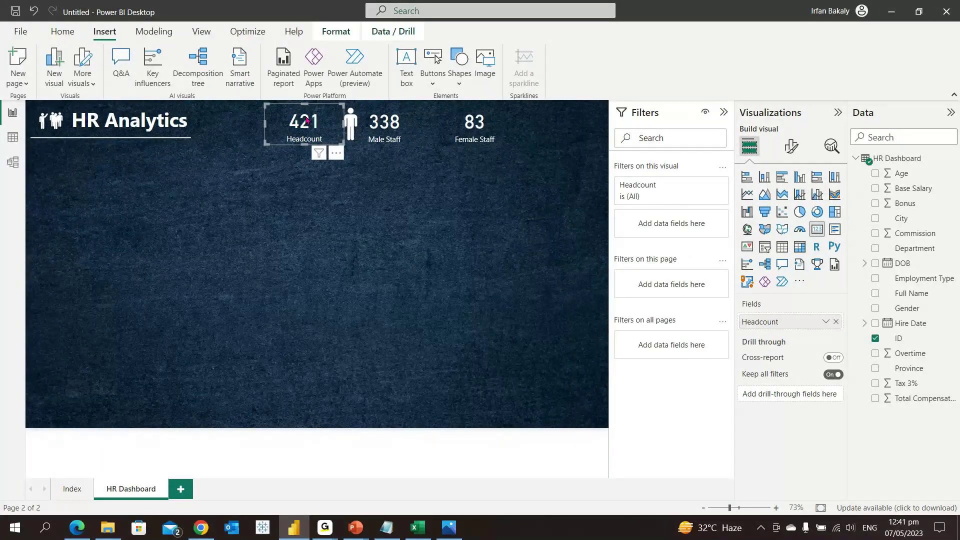
{"action": "left_click_drag", "start_coordinate": [306, 119], "coordinate": [146, 188]}
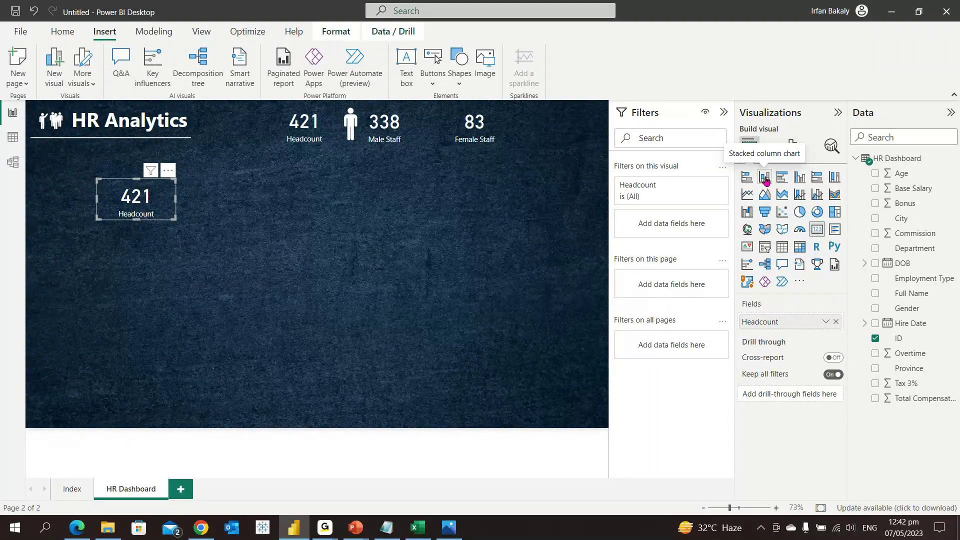
{"action": "left_click", "coordinate": [765, 178]}
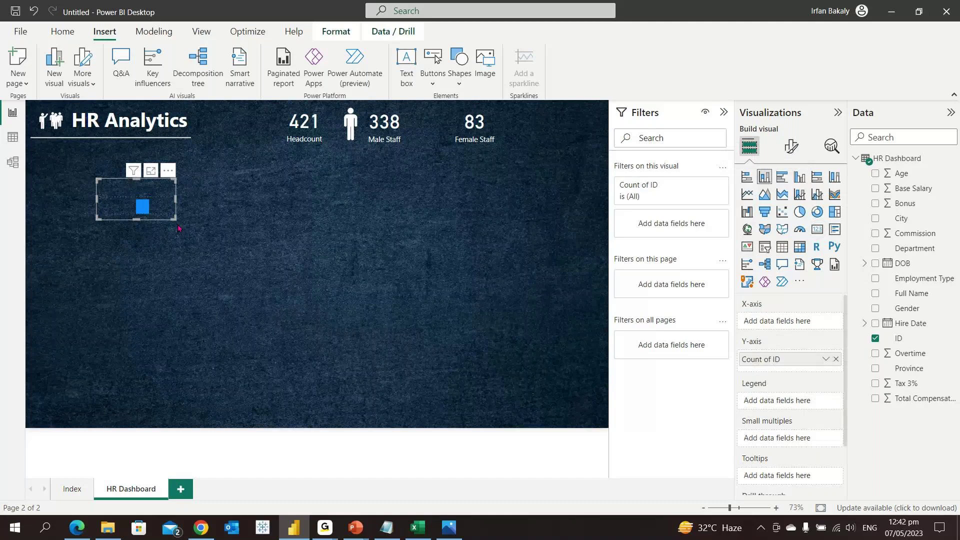
{"action": "left_click_drag", "start_coordinate": [172, 217], "coordinate": [309, 290]}
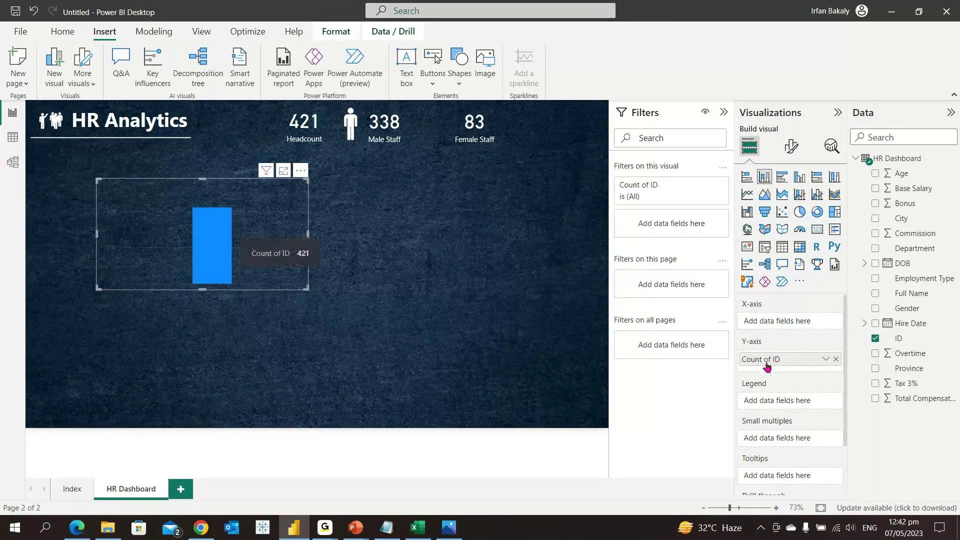
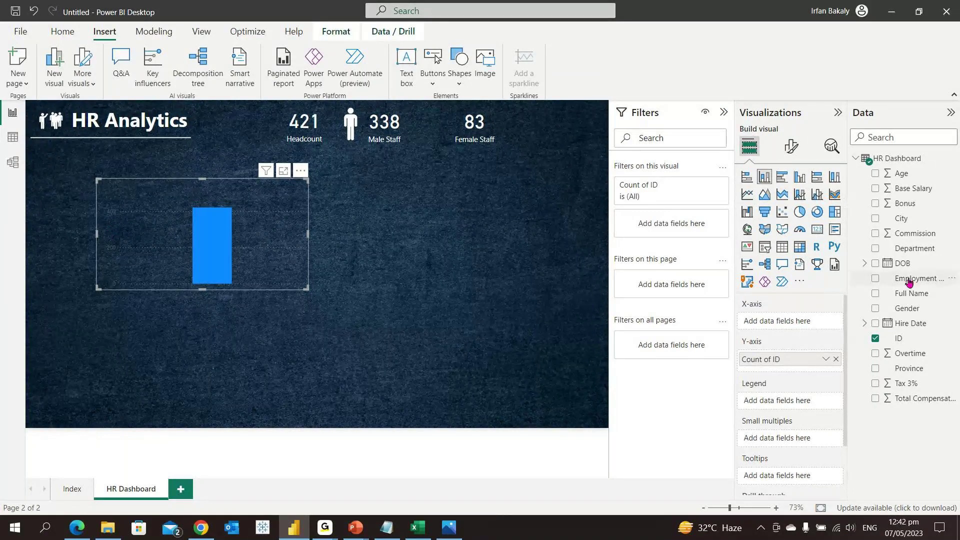
Break the column chart down by Department on the x-axis and move the chart slightly up and to the right
{"action": "left_click", "coordinate": [907, 249]}
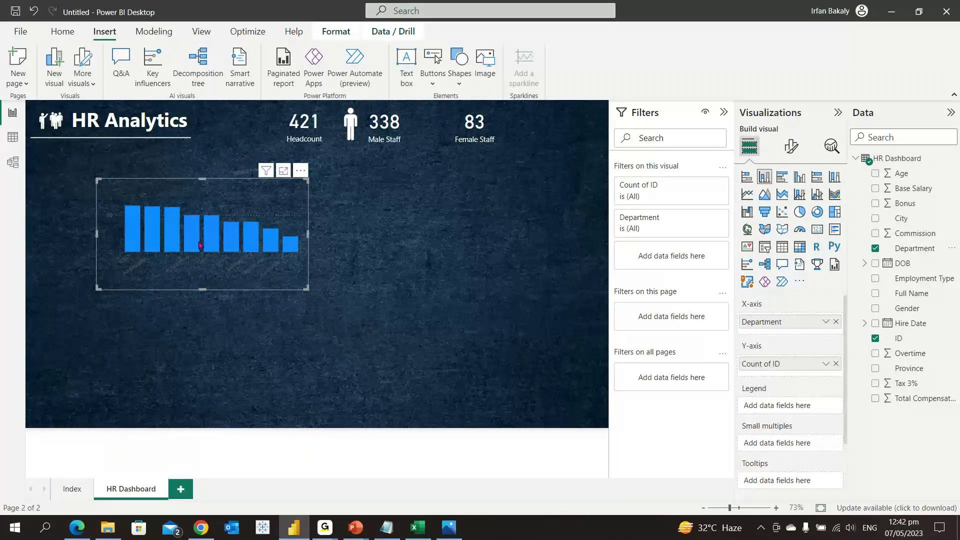
{"action": "left_click_drag", "start_coordinate": [199, 245], "coordinate": [253, 170]}
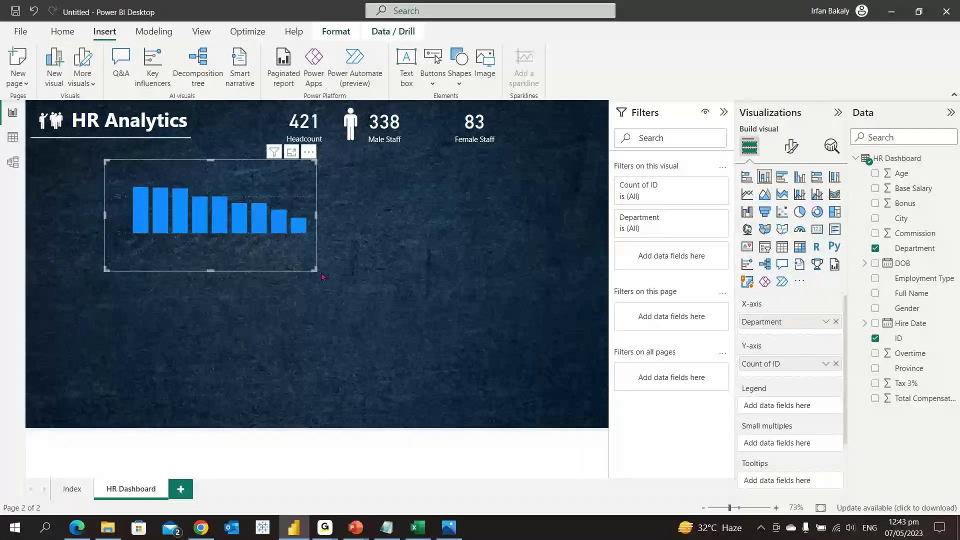
Set the x-axis value labels to white and enlarge the chart toward its lower-right corner
{"action": "left_click", "coordinate": [792, 149]}
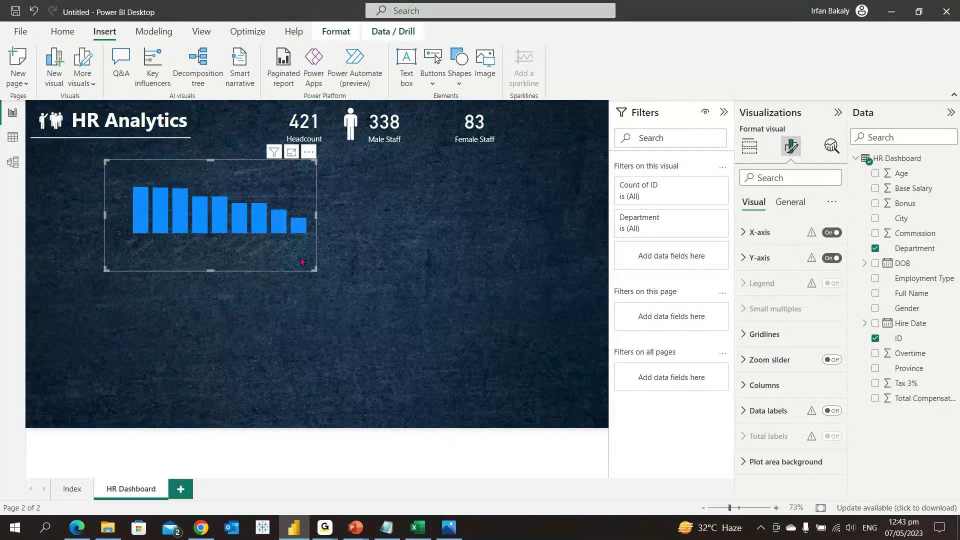
{"action": "left_click", "coordinate": [764, 238]}
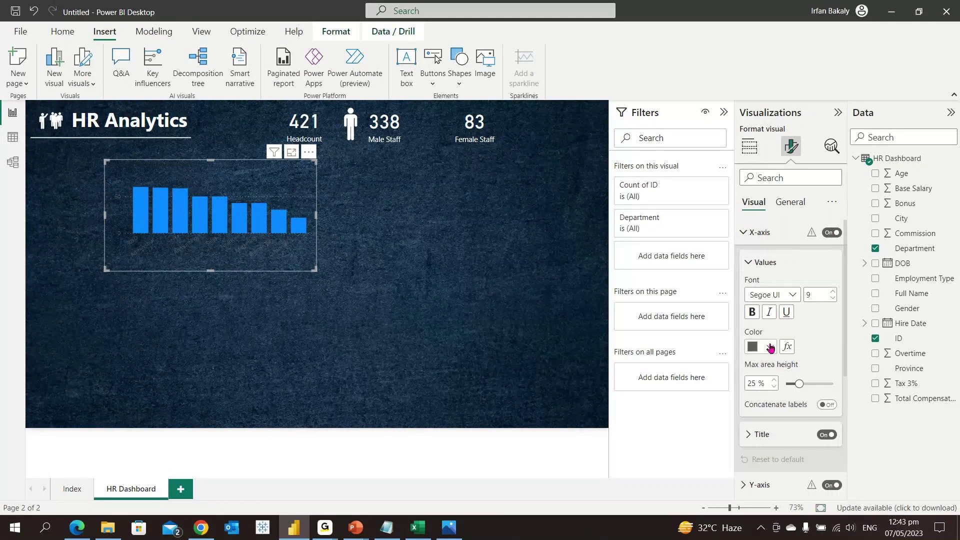
{"action": "left_click", "coordinate": [770, 347]}
{"action": "left_click", "coordinate": [760, 293]}
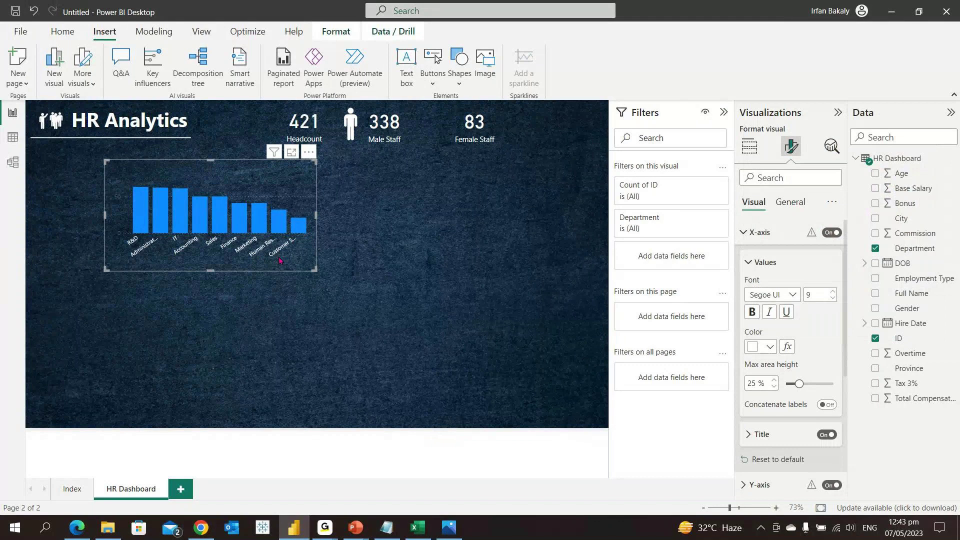
{"action": "left_click_drag", "start_coordinate": [315, 270], "coordinate": [341, 288]}
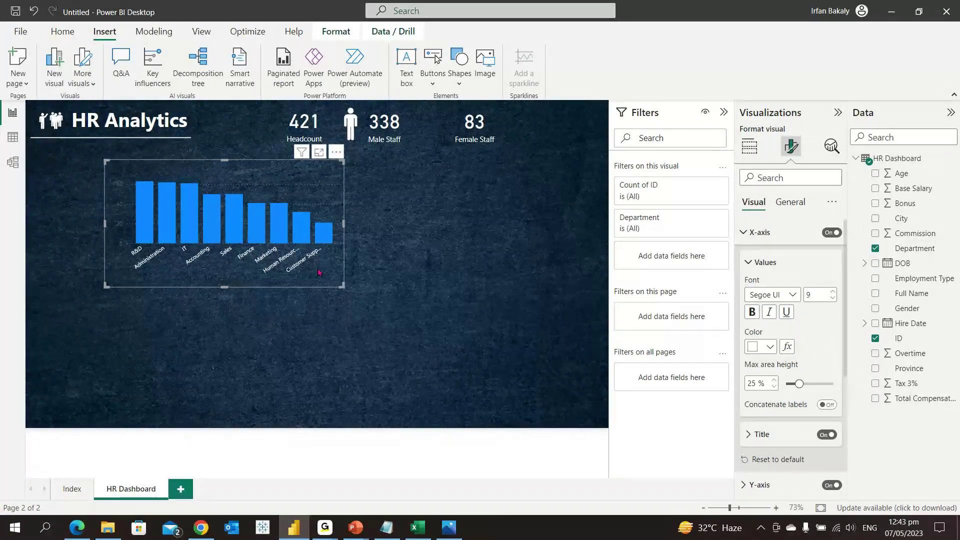
Turn the chart's x-axis off and back on, and inspect the department columns' tooltips
{"action": "left_click", "coordinate": [833, 235]}
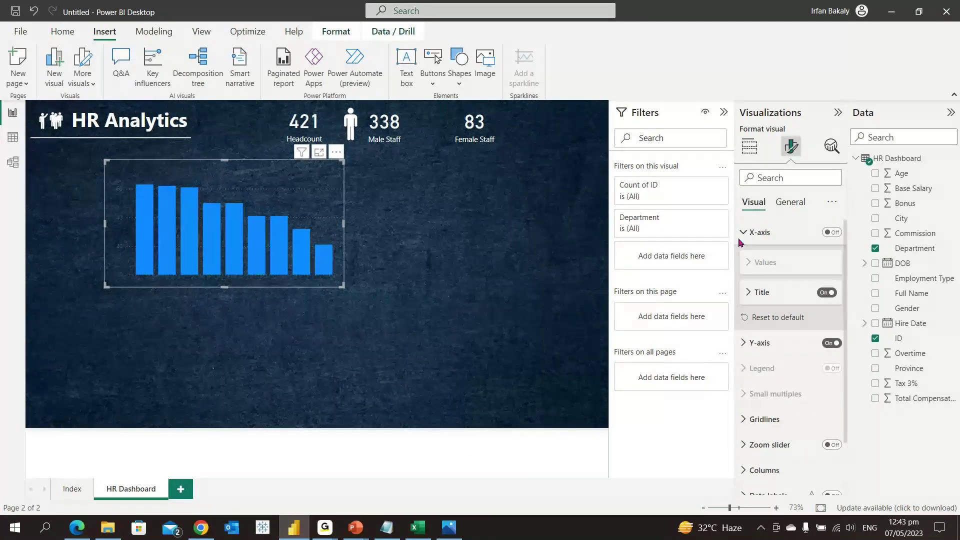
{"action": "left_click", "coordinate": [832, 233]}
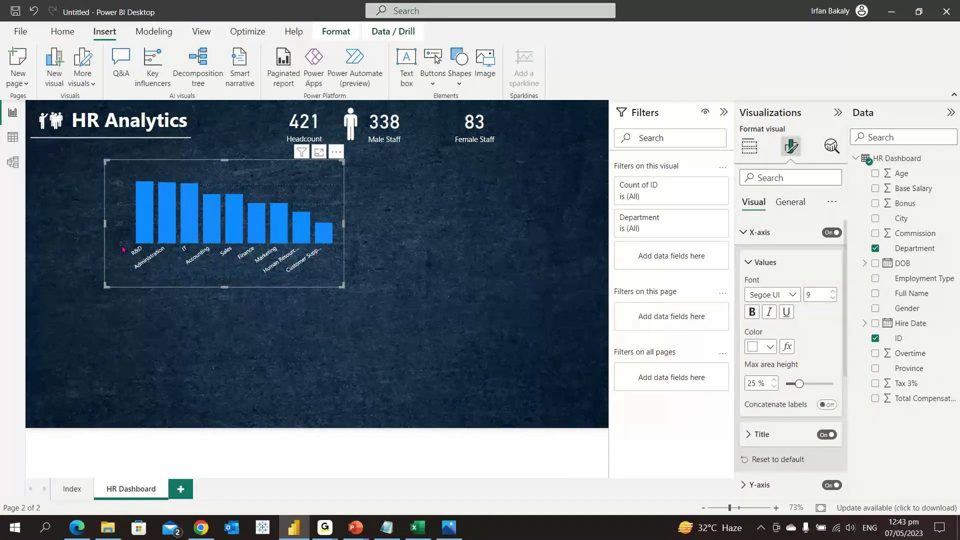
{"action": "mouse_move", "coordinate": [144, 193]}
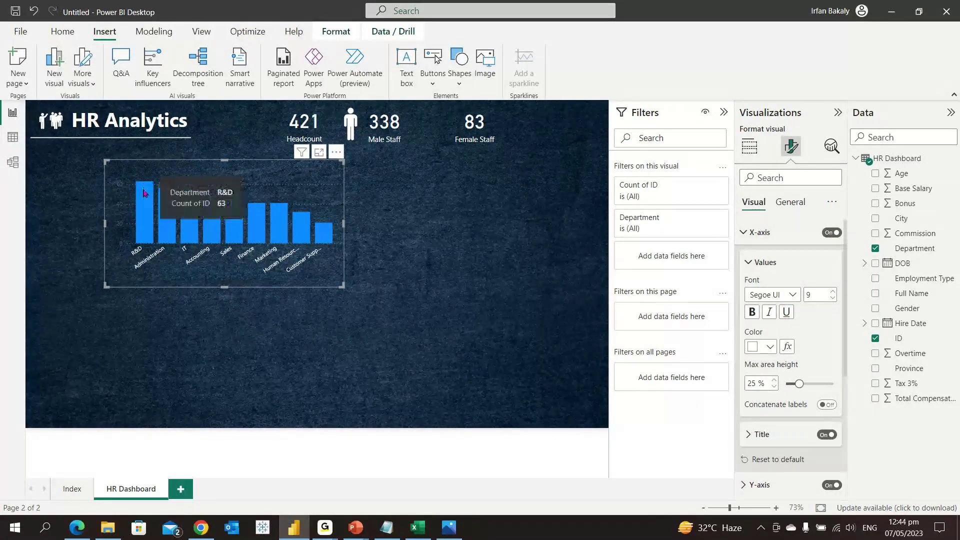
{"action": "mouse_move", "coordinate": [195, 207]}
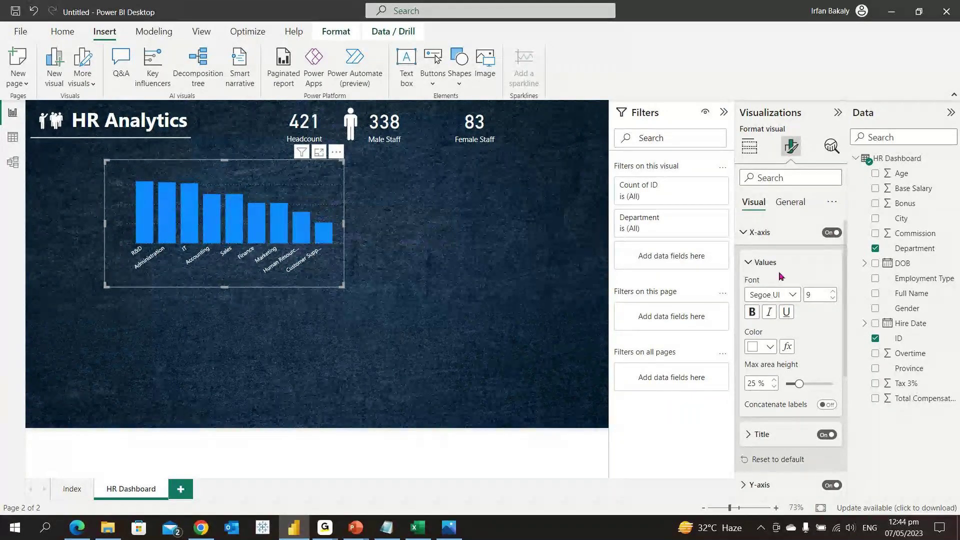
Turn off the chart's y-axis and set the x-axis title color to white
{"action": "left_click", "coordinate": [766, 264]}
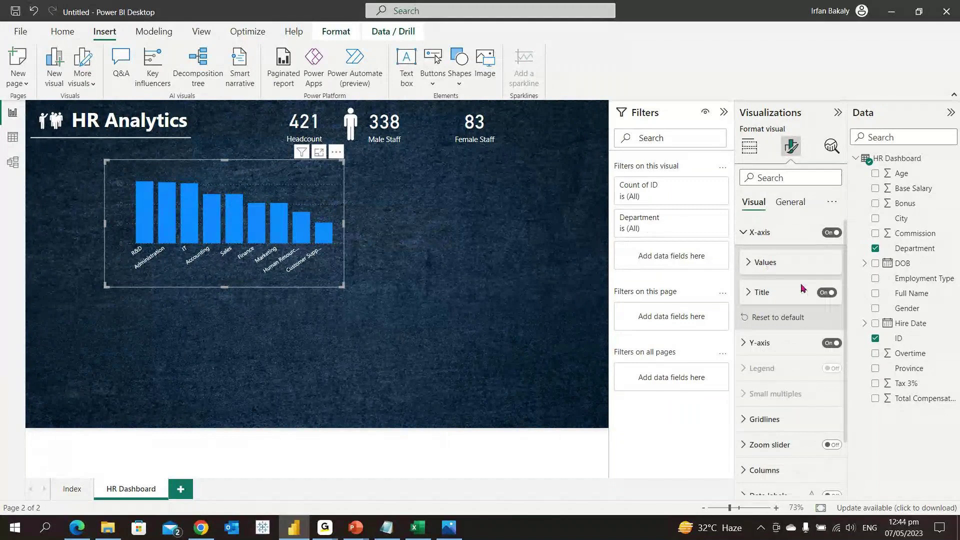
{"action": "left_click", "coordinate": [832, 345]}
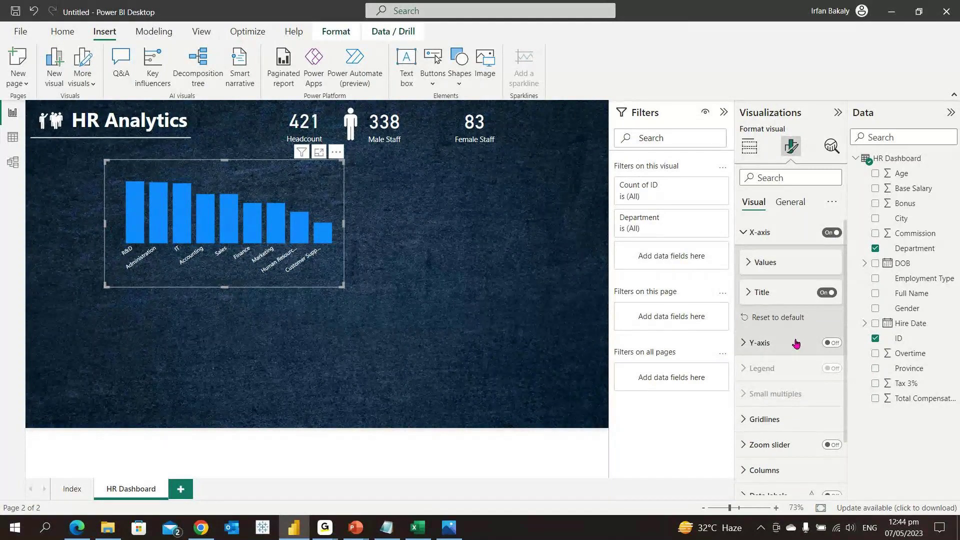
{"action": "left_click", "coordinate": [764, 295]}
{"action": "left_click", "coordinate": [770, 441]}
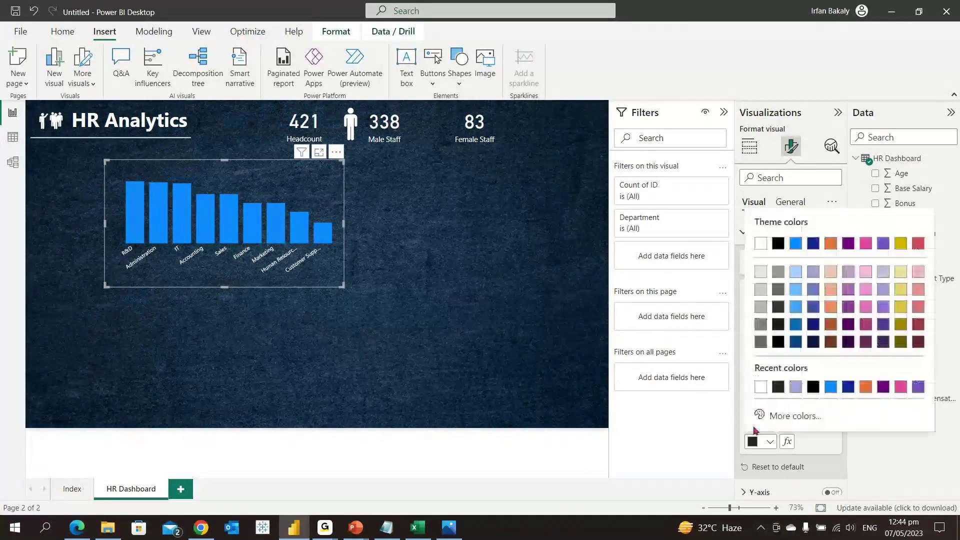
{"action": "left_click", "coordinate": [761, 388]}
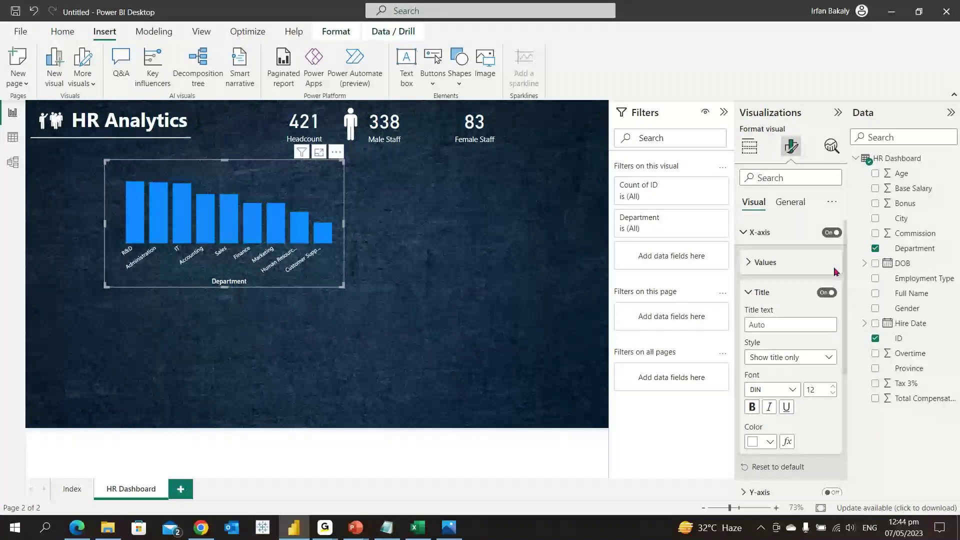
Turn off the titles of both the x-axis and the y-axis on the department chart
{"action": "left_click", "coordinate": [831, 234]}
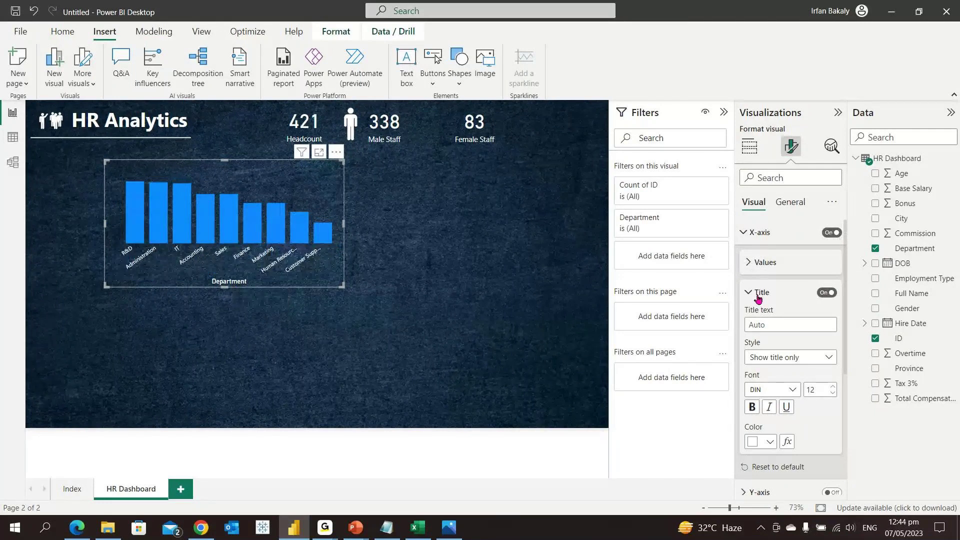
{"action": "left_click", "coordinate": [823, 293]}
{"action": "scroll", "coordinate": [806, 390], "scroll_direction": "down", "scroll_amount": 3}
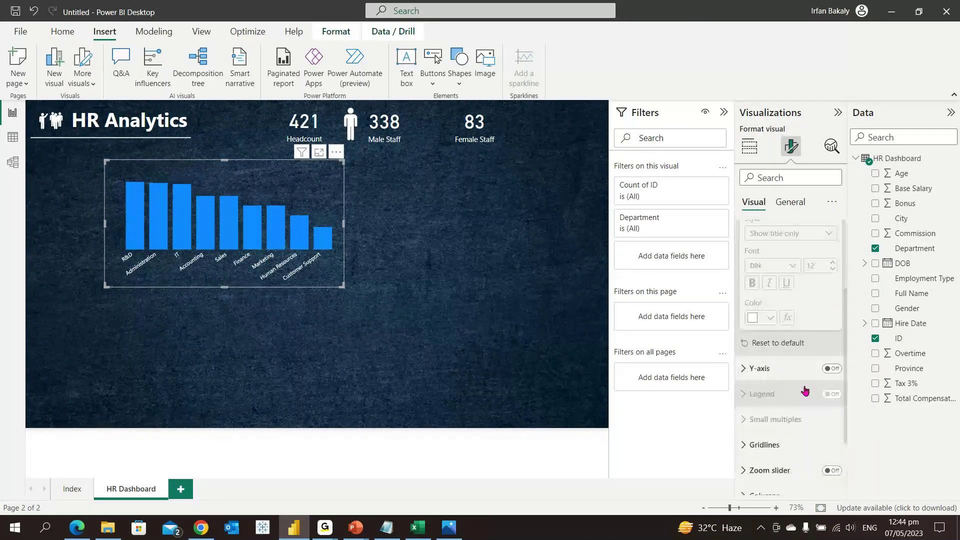
{"action": "scroll", "coordinate": [806, 390], "scroll_direction": "down", "scroll_amount": 1}
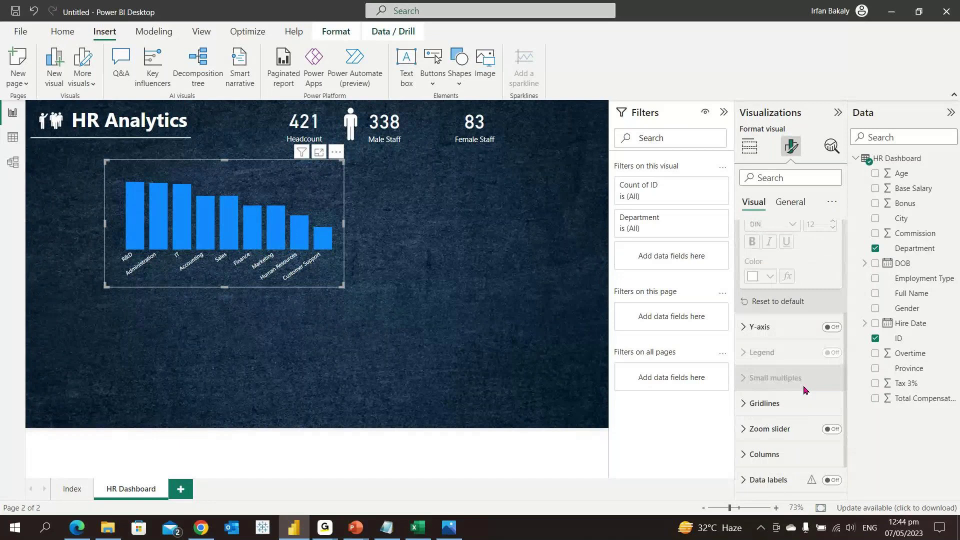
{"action": "left_click", "coordinate": [774, 332]}
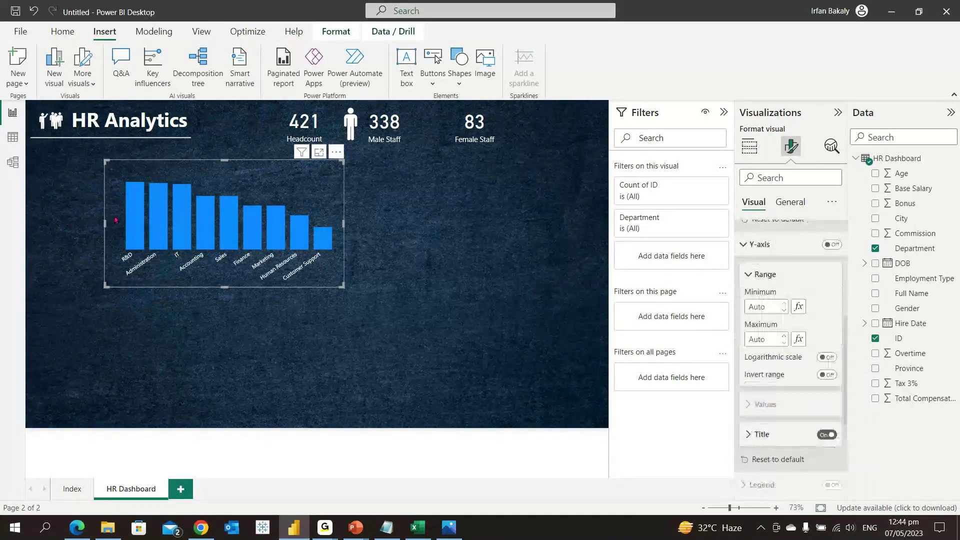
{"action": "left_click", "coordinate": [827, 434]}
Collapse the expanded x-axis and y-axis formatting sections of the chart
{"action": "scroll", "coordinate": [769, 400], "scroll_direction": "down", "scroll_amount": 3}
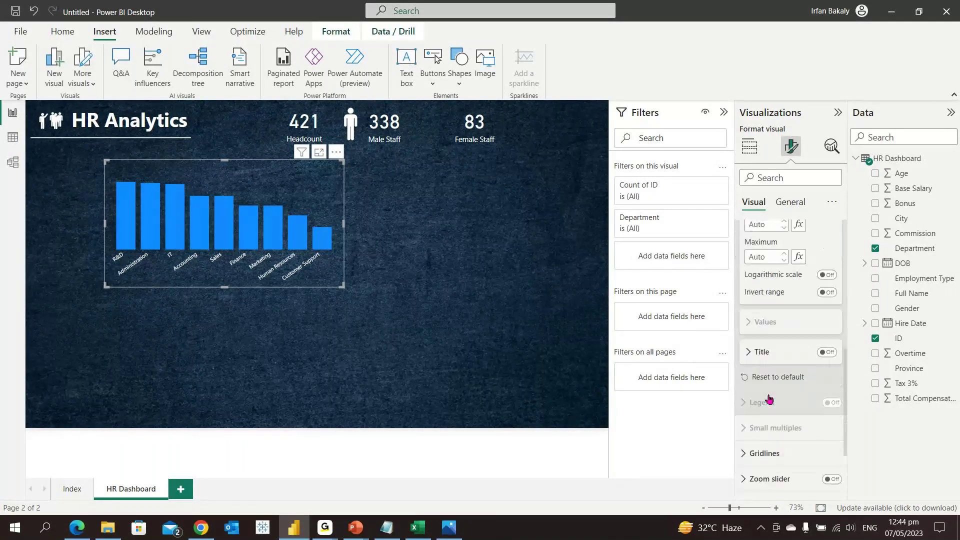
{"action": "scroll", "coordinate": [769, 399], "scroll_direction": "down", "scroll_amount": 1}
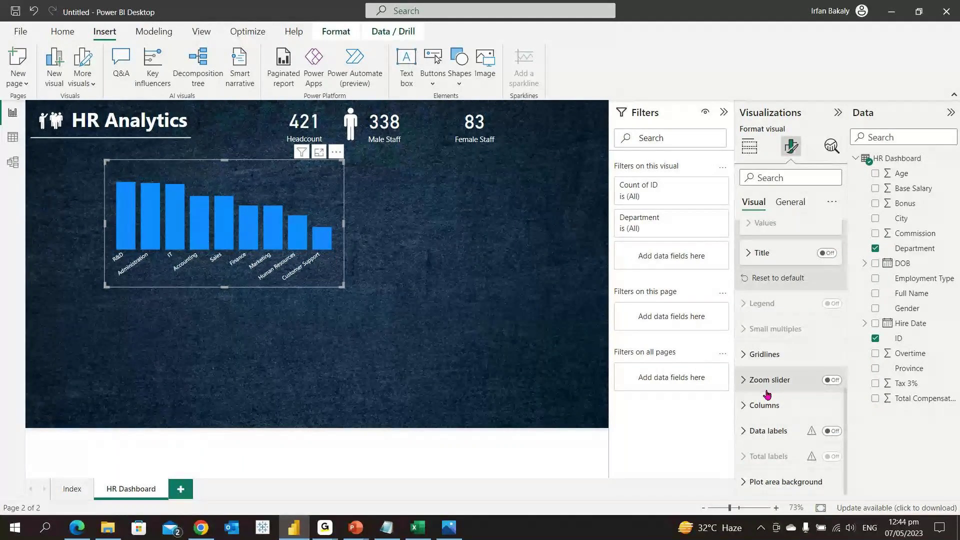
{"action": "scroll", "coordinate": [780, 387], "scroll_direction": "up", "scroll_amount": 2}
{"action": "scroll", "coordinate": [790, 372], "scroll_direction": "up", "scroll_amount": 3}
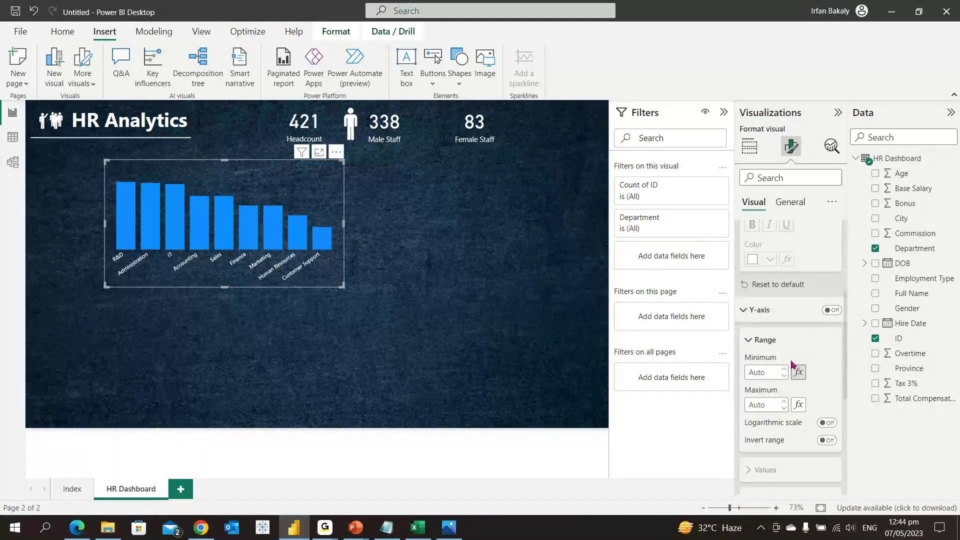
{"action": "scroll", "coordinate": [791, 364], "scroll_direction": "up", "scroll_amount": 3}
{"action": "left_click", "coordinate": [778, 262]}
{"action": "left_click", "coordinate": [765, 262]}
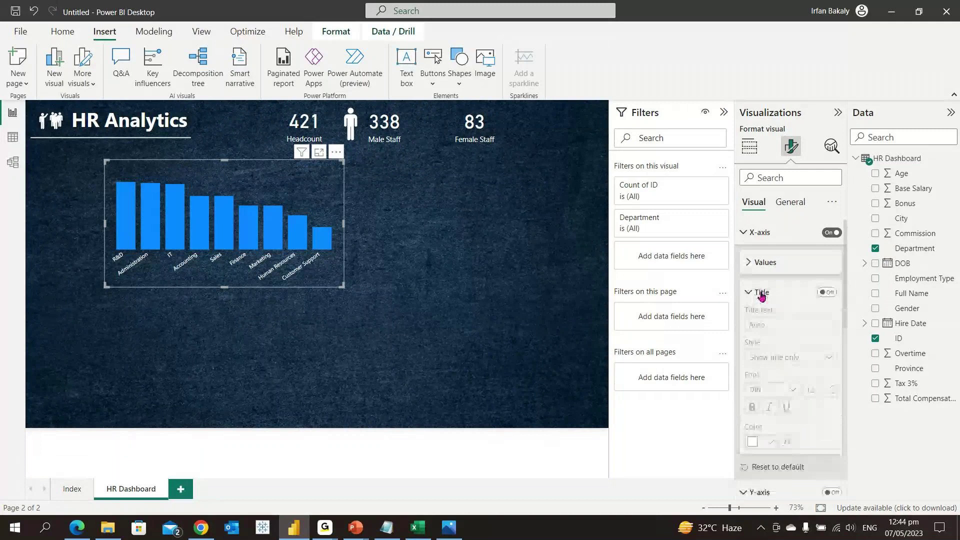
{"action": "left_click", "coordinate": [762, 295]}
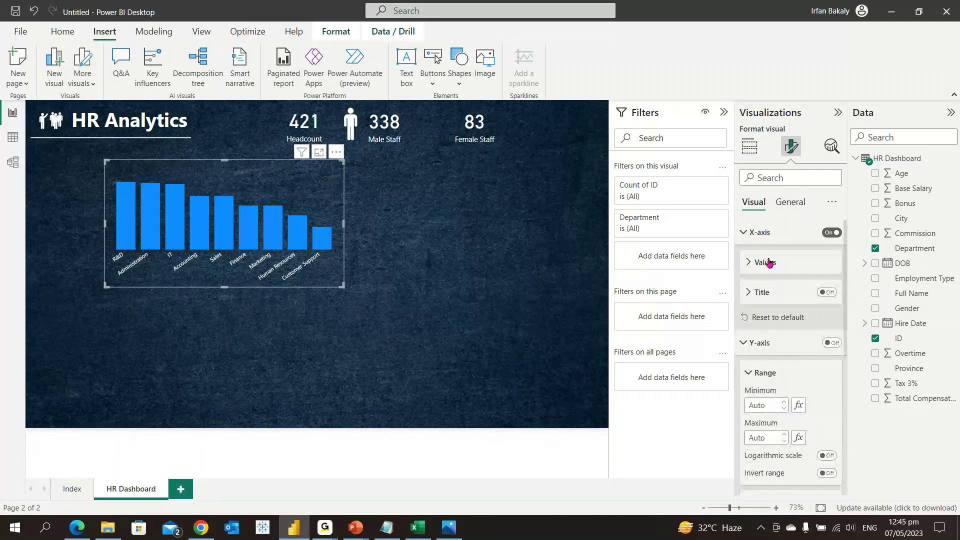
{"action": "left_click", "coordinate": [770, 237]}
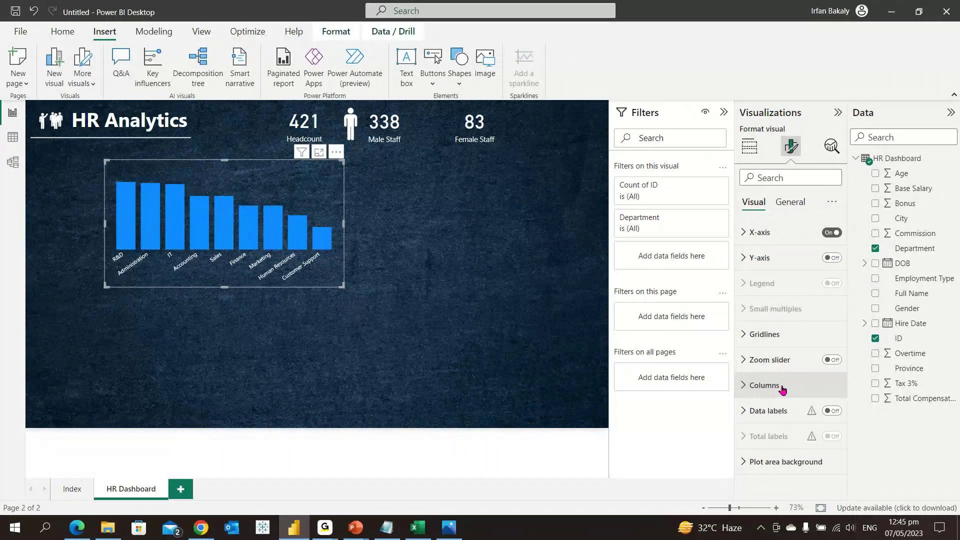
Set the default color of the chart's columns to the gold theme color and collapse the column settings
{"action": "left_click", "coordinate": [783, 390]}
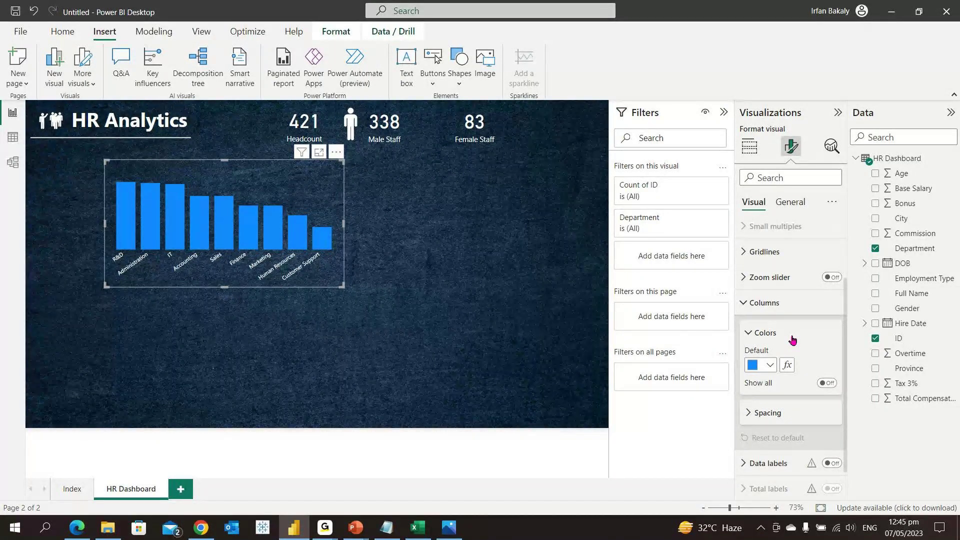
{"action": "left_click", "coordinate": [770, 365]}
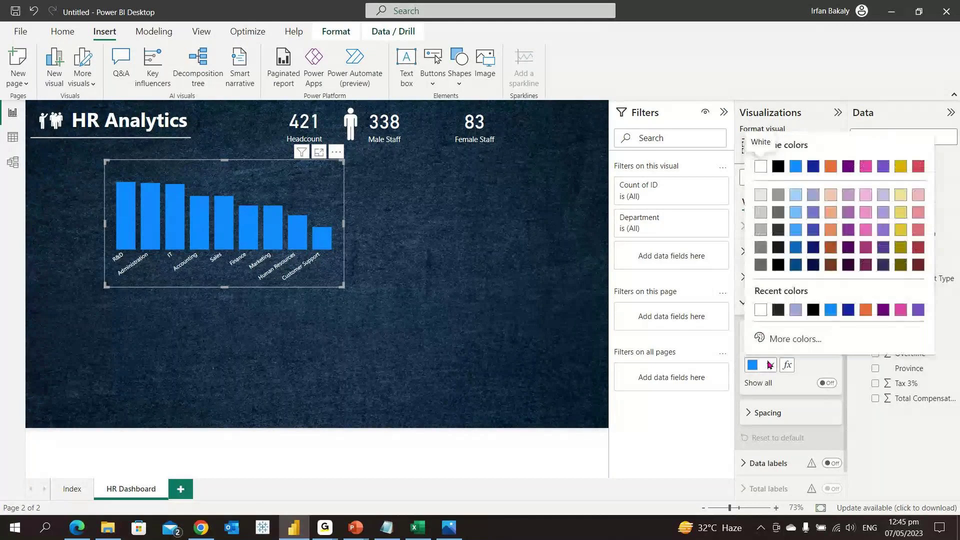
{"action": "left_click", "coordinate": [901, 167]}
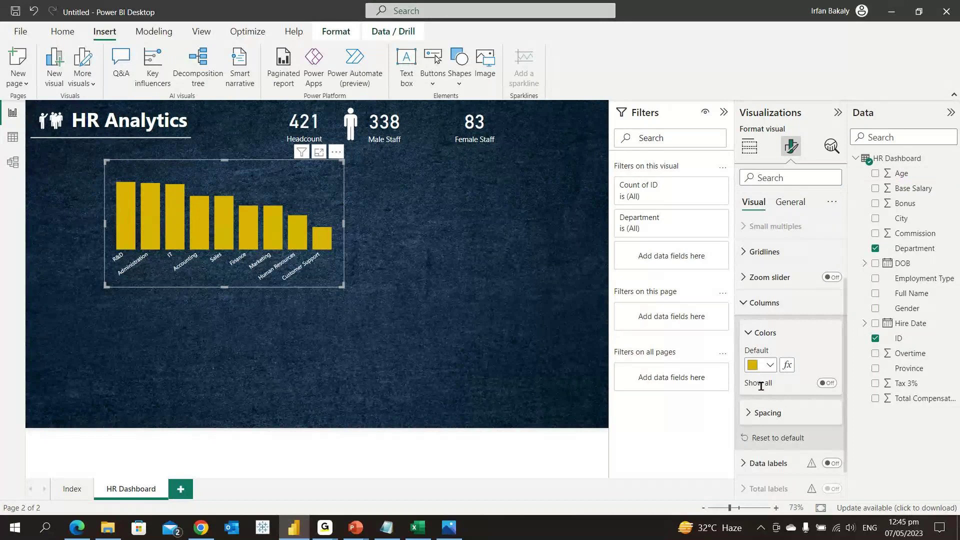
{"action": "left_click", "coordinate": [827, 384]}
{"action": "scroll", "coordinate": [782, 307], "scroll_direction": "down", "scroll_amount": 1}
{"action": "left_click", "coordinate": [779, 303]}
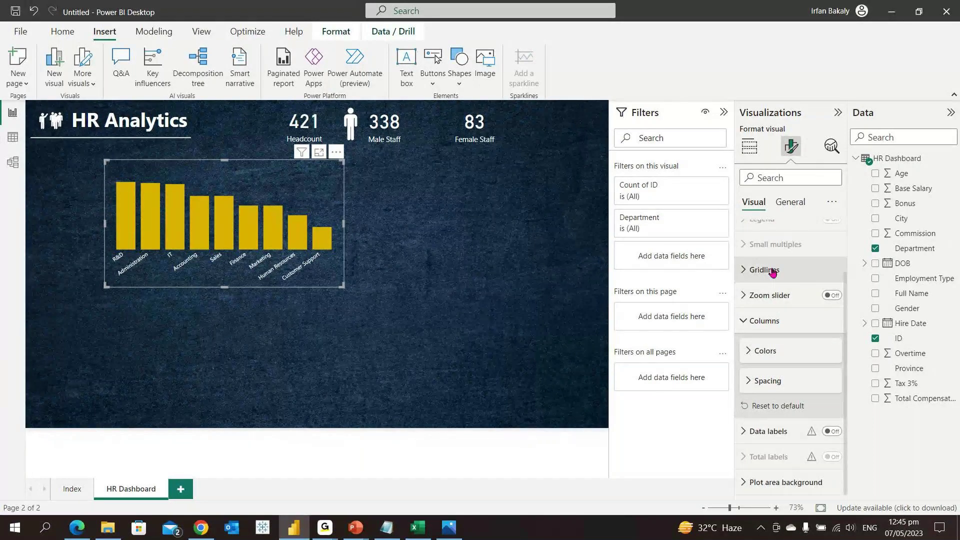
{"action": "left_click", "coordinate": [763, 323]}
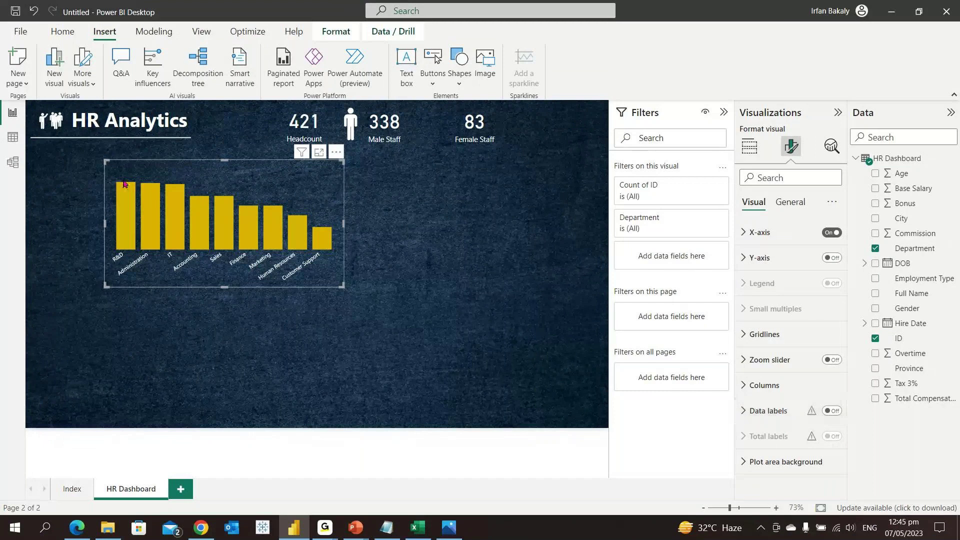
Turn on data labels for the department chart and expand their settings
{"action": "left_click", "coordinate": [832, 412]}
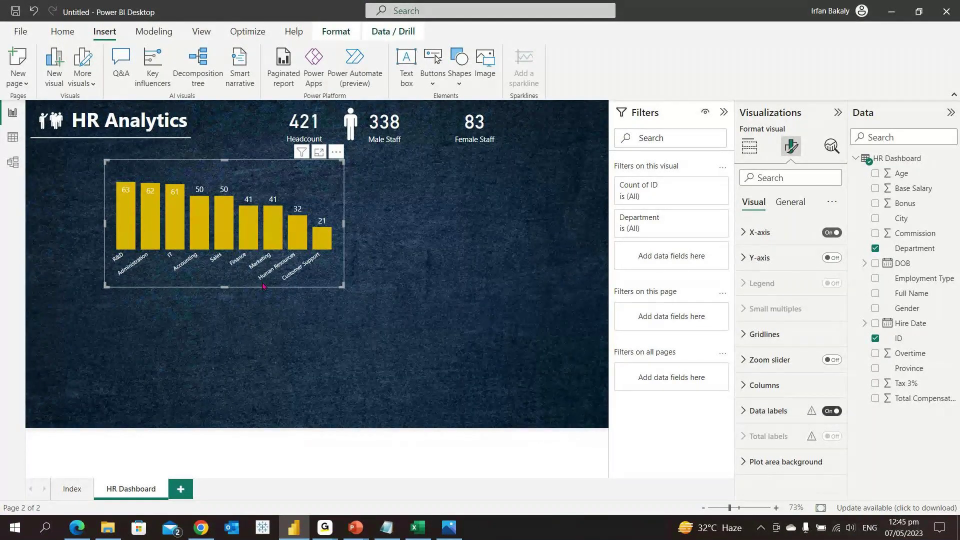
{"action": "left_click", "coordinate": [760, 413]}
{"action": "scroll", "coordinate": [760, 405], "scroll_direction": "down", "scroll_amount": 3}
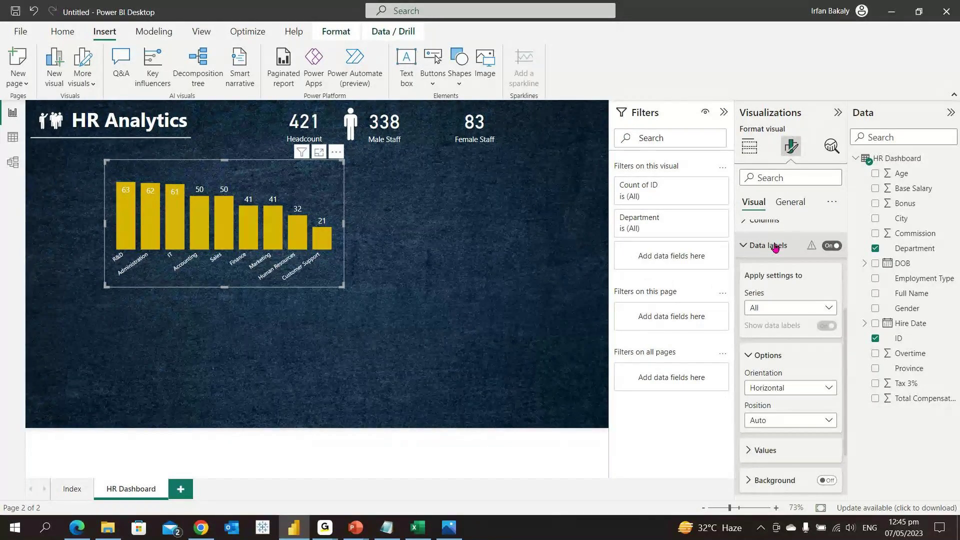
{"action": "scroll", "coordinate": [786, 345], "scroll_direction": "down", "scroll_amount": 1}
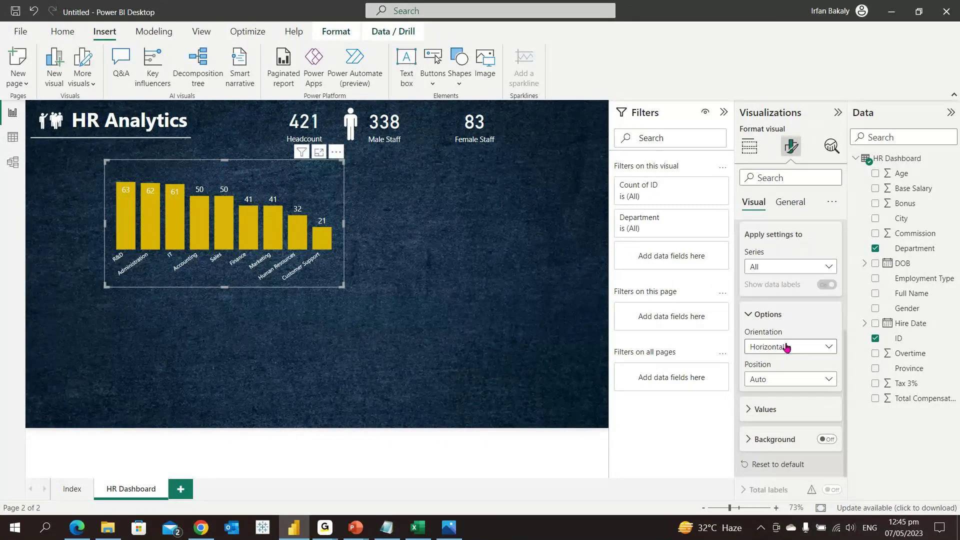
Try the Vertical orientation for the data labels, and set it back to Horizontal
{"action": "left_click", "coordinate": [786, 347]}
{"action": "left_click", "coordinate": [784, 364]}
{"action": "left_click", "coordinate": [783, 349]}
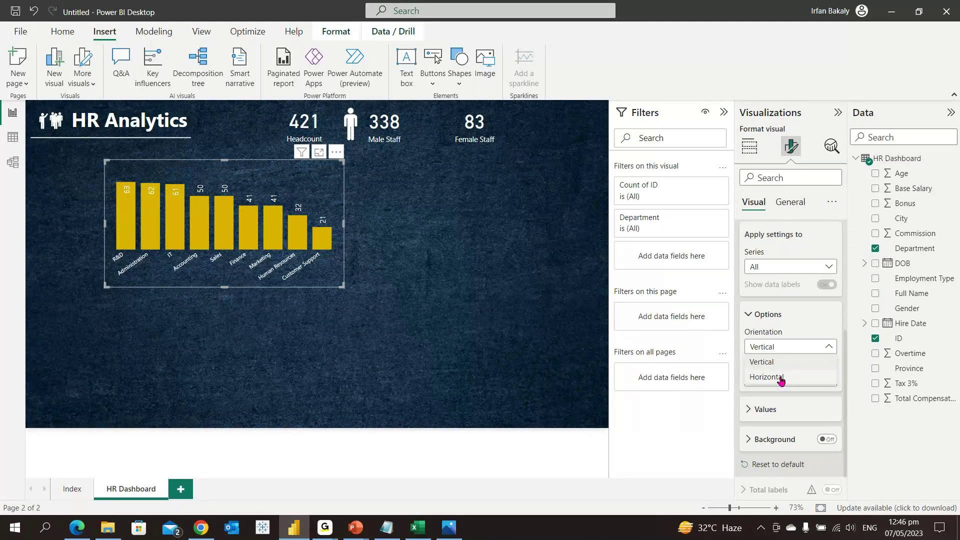
{"action": "left_click", "coordinate": [782, 379]}
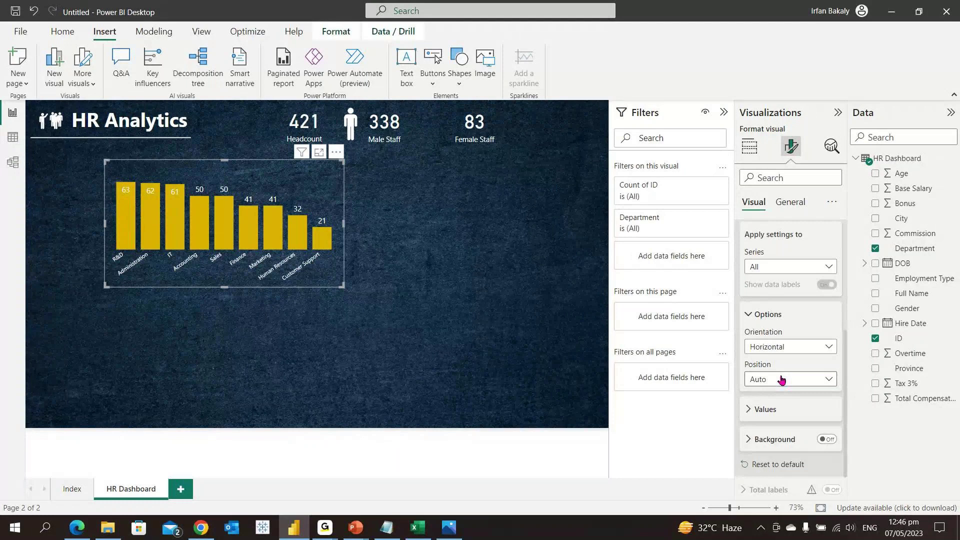
Expand the data labels' value settings and examine their font, color, display unit and overflow text options
{"action": "scroll", "coordinate": [782, 379], "scroll_direction": "down", "scroll_amount": 1}
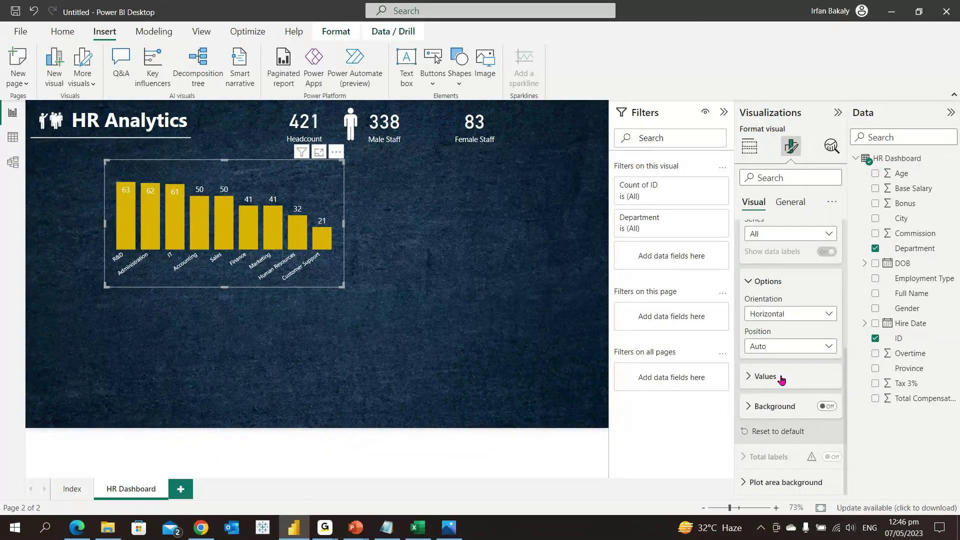
{"action": "left_click", "coordinate": [781, 380]}
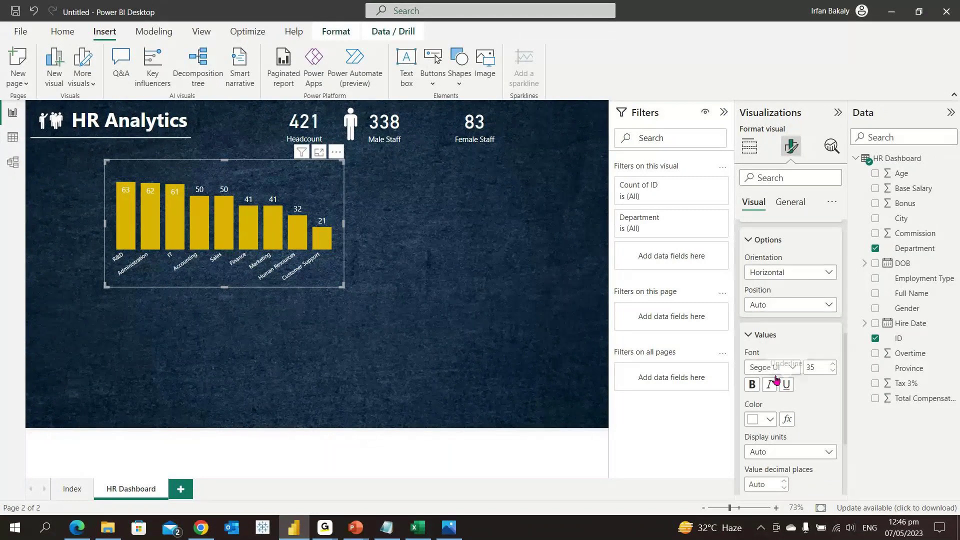
{"action": "scroll", "coordinate": [812, 394], "scroll_direction": "down", "scroll_amount": 1}
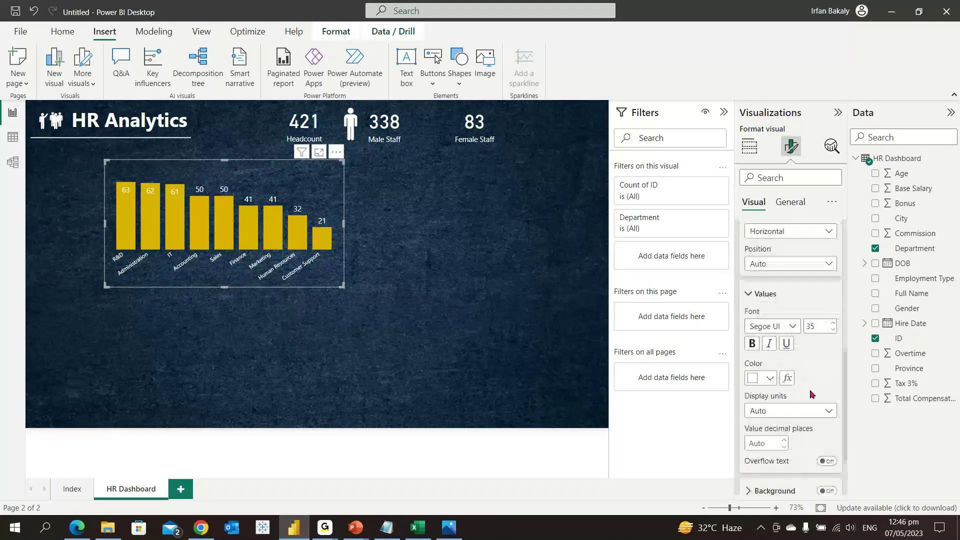
{"action": "scroll", "coordinate": [811, 395], "scroll_direction": "down", "scroll_amount": 1}
{"action": "scroll", "coordinate": [810, 393], "scroll_direction": "down", "scroll_amount": 1}
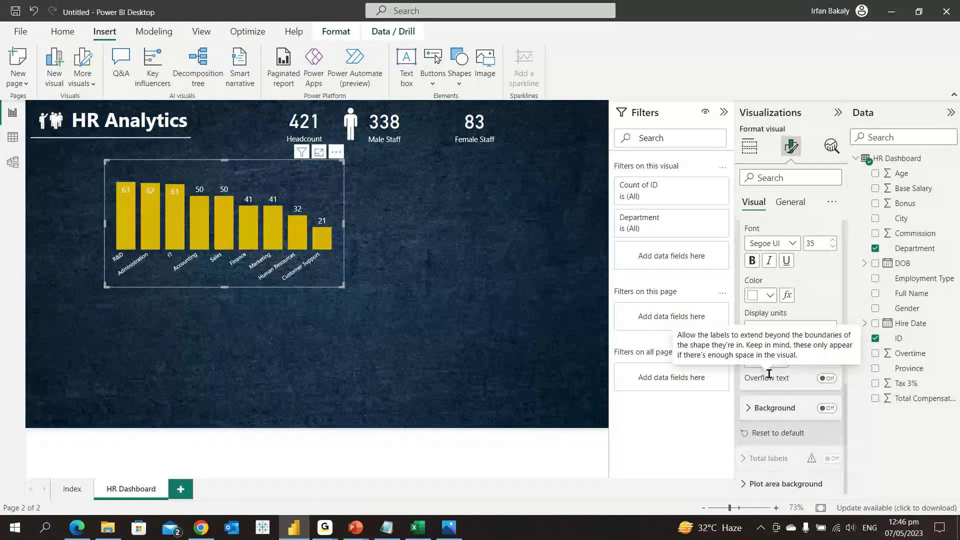
{"action": "scroll", "coordinate": [768, 374], "scroll_direction": "up", "scroll_amount": 1}
{"action": "scroll", "coordinate": [771, 379], "scroll_direction": "up", "scroll_amount": 2}
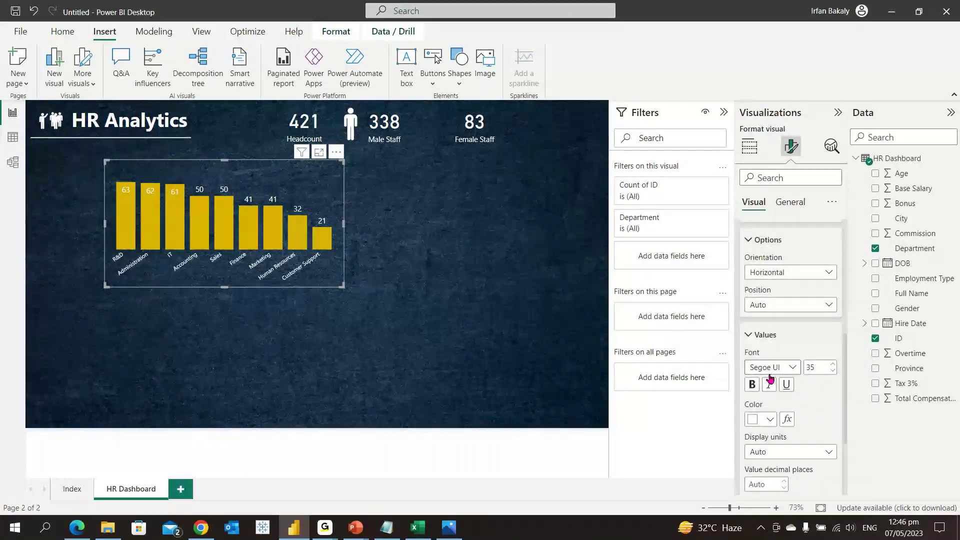
{"action": "scroll", "coordinate": [770, 380], "scroll_direction": "up", "scroll_amount": 1}
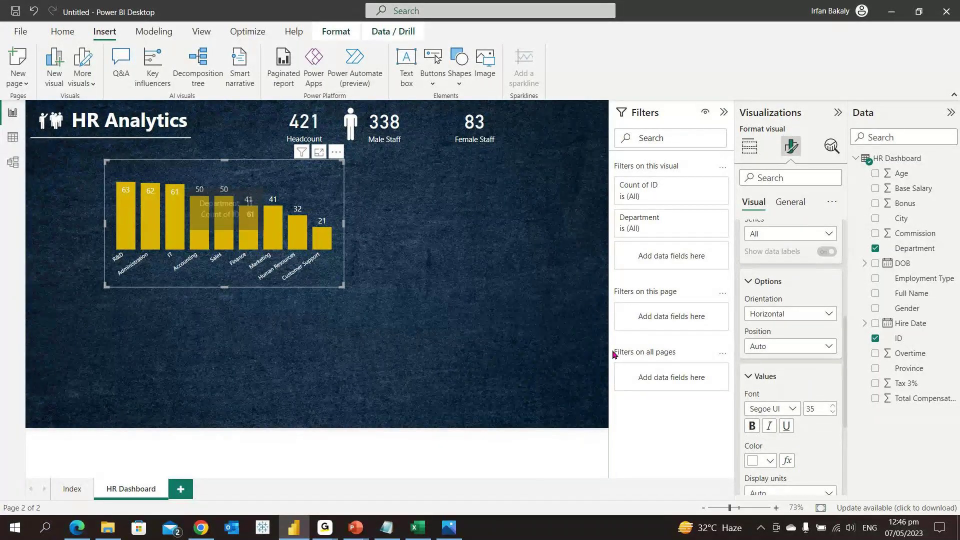
Set the department chart's data label position to Inside end and collapse the data label settings
{"action": "left_click", "coordinate": [784, 347]}
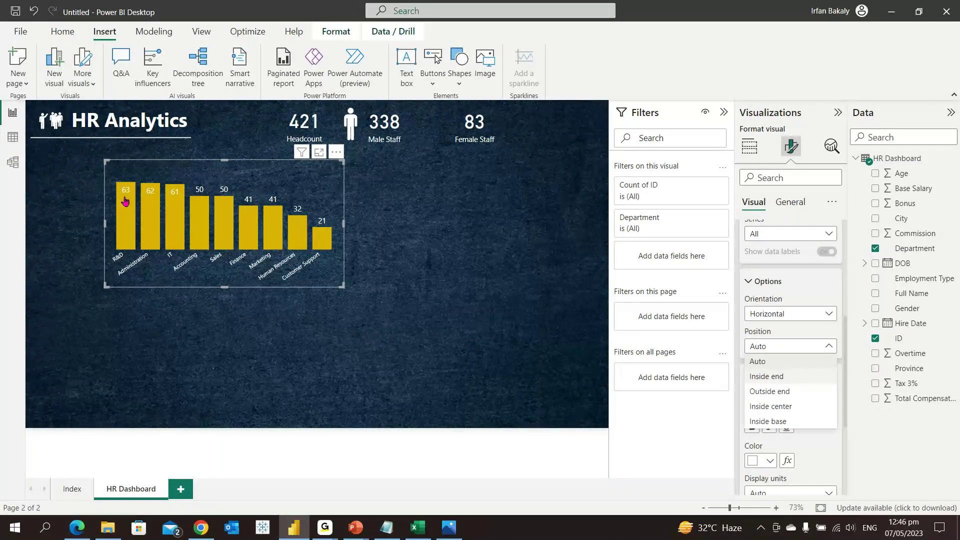
{"action": "left_click", "coordinate": [767, 376]}
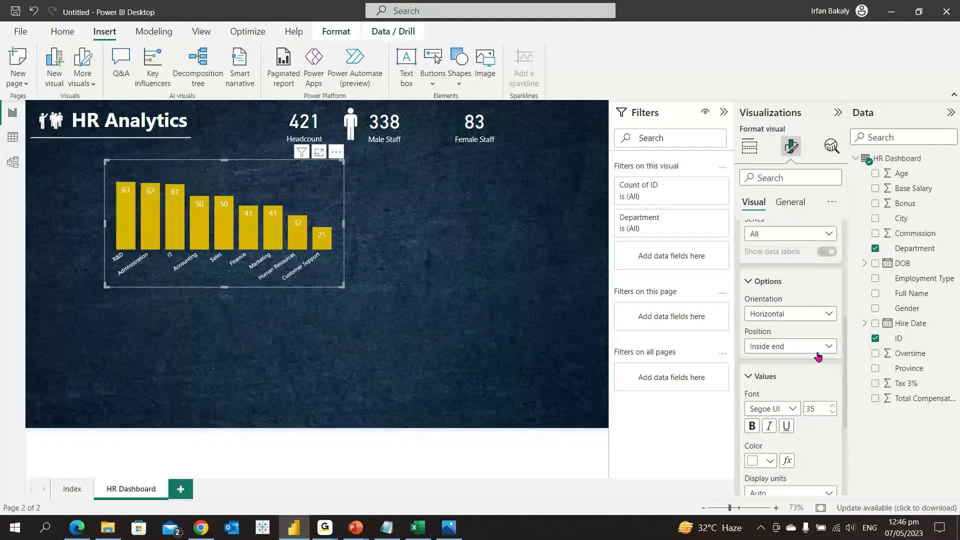
{"action": "scroll", "coordinate": [790, 301], "scroll_direction": "up", "scroll_amount": 1}
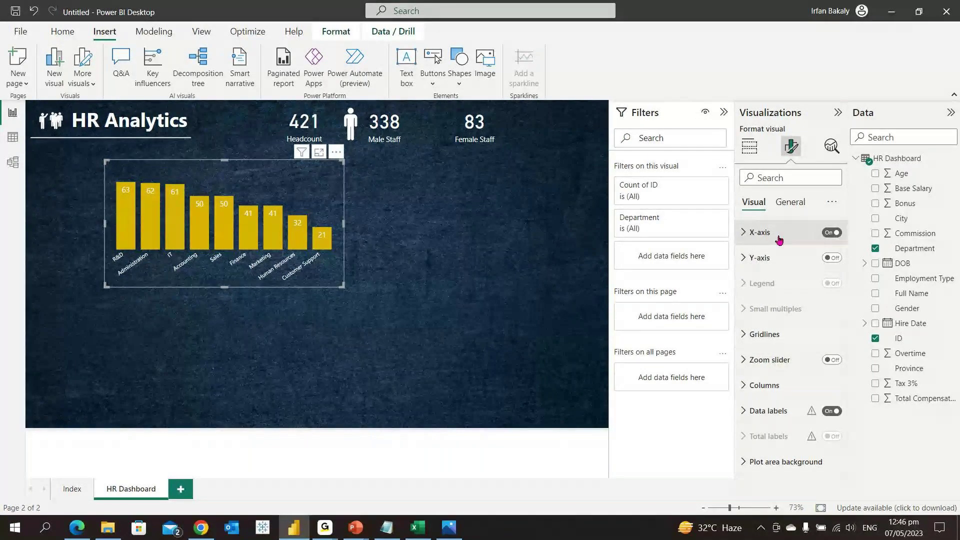
Open the department chart's title settings and set the title's text color to white
{"action": "left_click", "coordinate": [795, 204]}
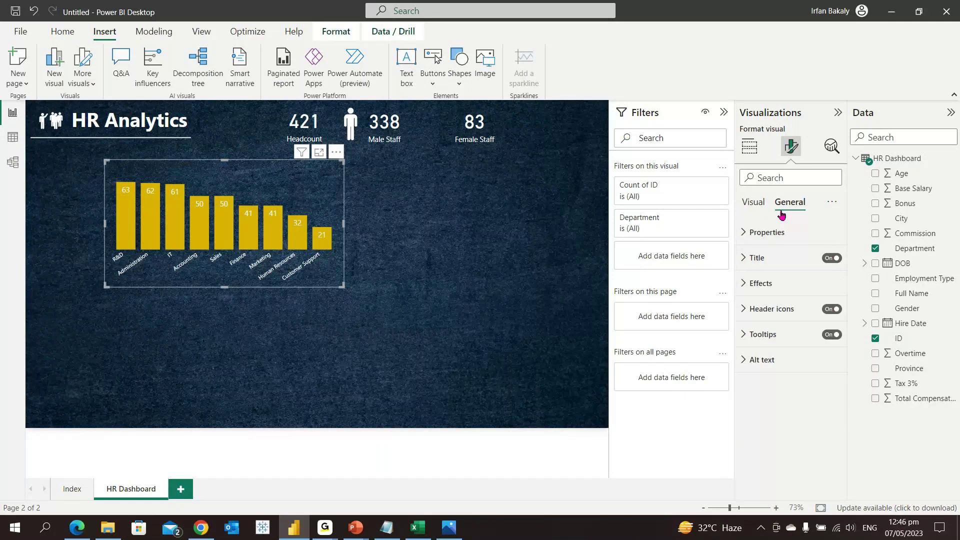
{"action": "left_click", "coordinate": [790, 258]}
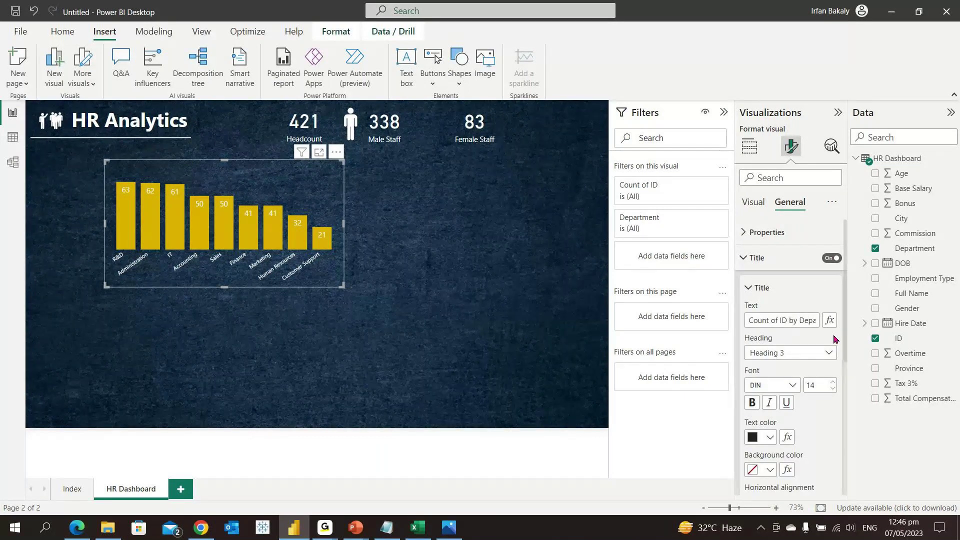
{"action": "left_click", "coordinate": [769, 437]}
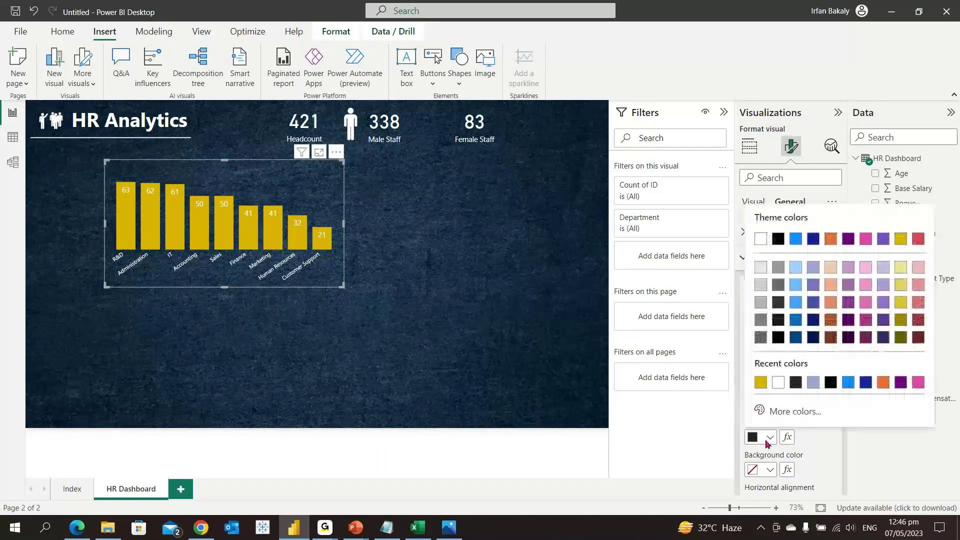
{"action": "left_click", "coordinate": [777, 383]}
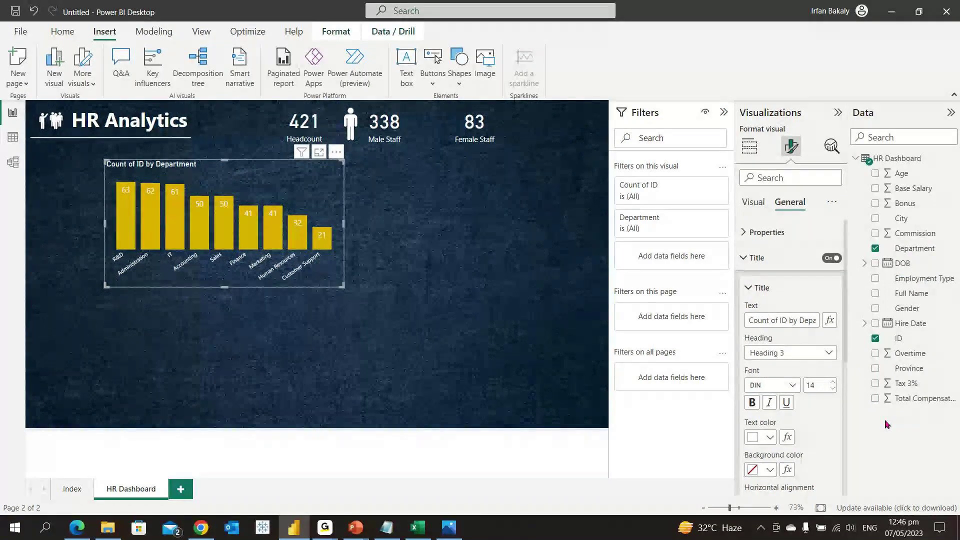
Change the chart title's text to Headcount by Department
{"action": "key", "text": "ctrl+shift+Right"}
{"action": "key", "text": "ctrl+shift+Right"}
{"action": "key", "text": "ctrl+shift+Right"}
{"action": "type", "text": "Headco"}
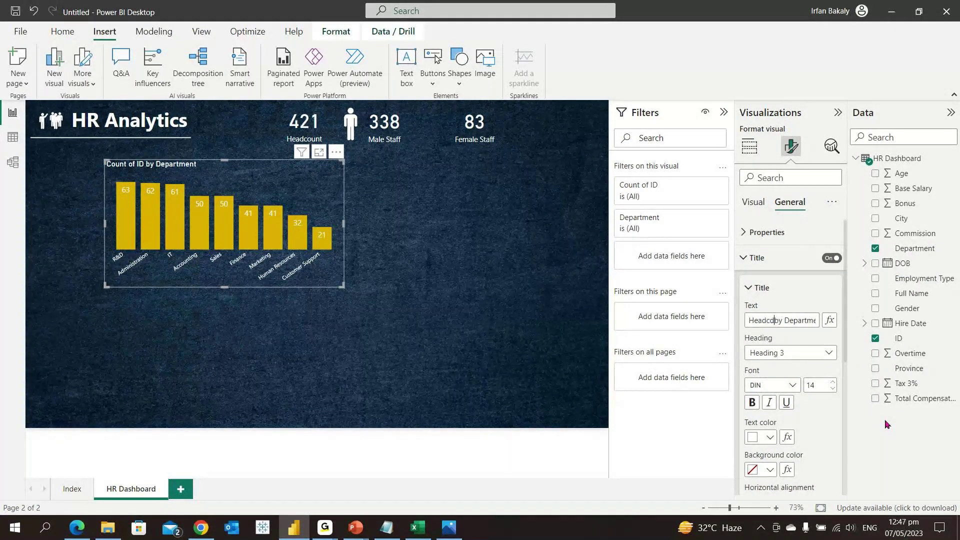
{"action": "type", "text": "unt"}
Center the chart title horizontally and set its font size to 15
{"action": "scroll", "coordinate": [776, 462], "scroll_direction": "down", "scroll_amount": 1}
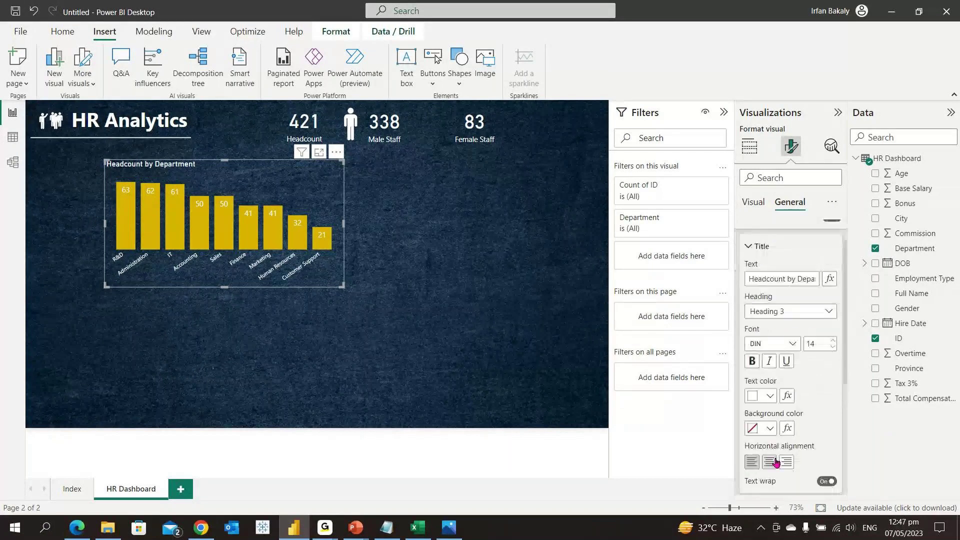
{"action": "left_click", "coordinate": [776, 463]}
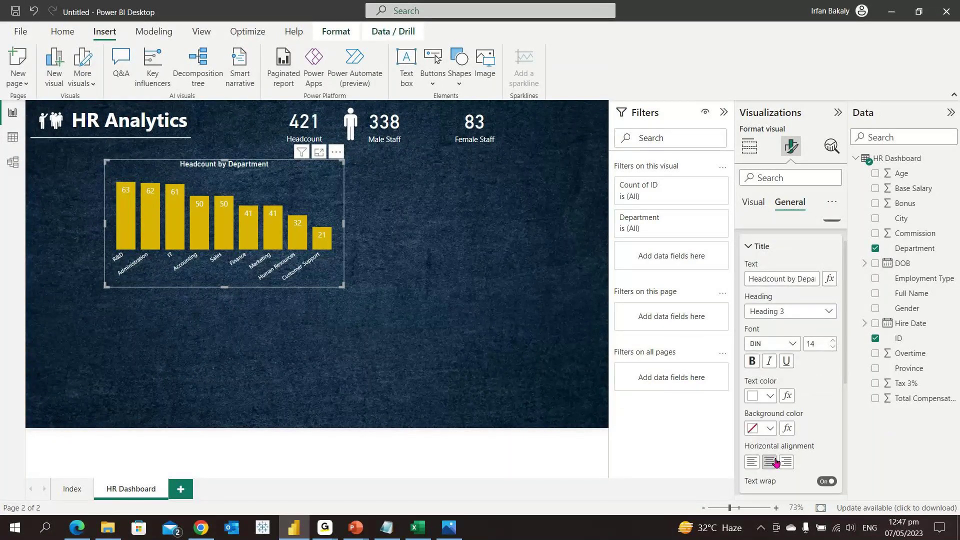
{"action": "left_click", "coordinate": [833, 342]}
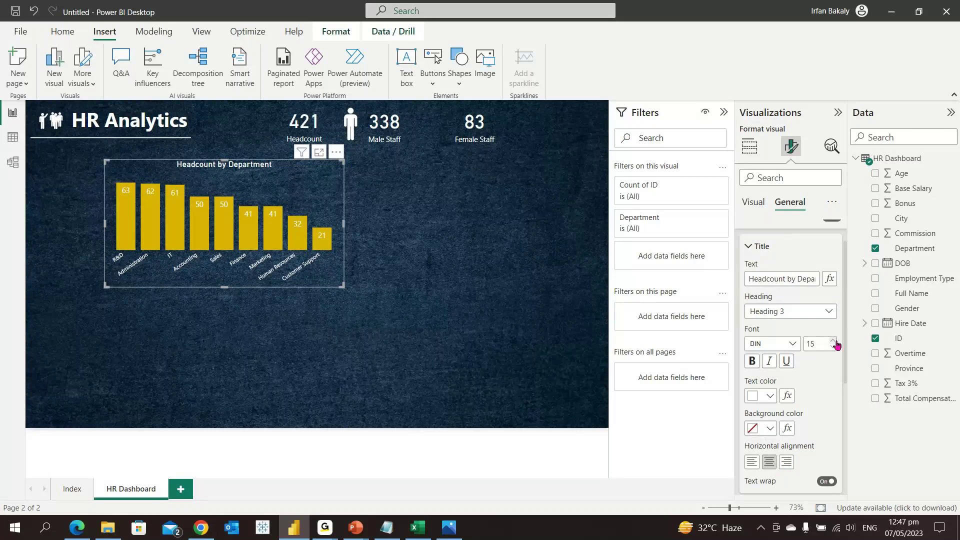
{"action": "scroll", "coordinate": [810, 347], "scroll_direction": "down", "scroll_amount": 1}
{"action": "scroll", "coordinate": [809, 347], "scroll_direction": "up", "scroll_amount": 3}
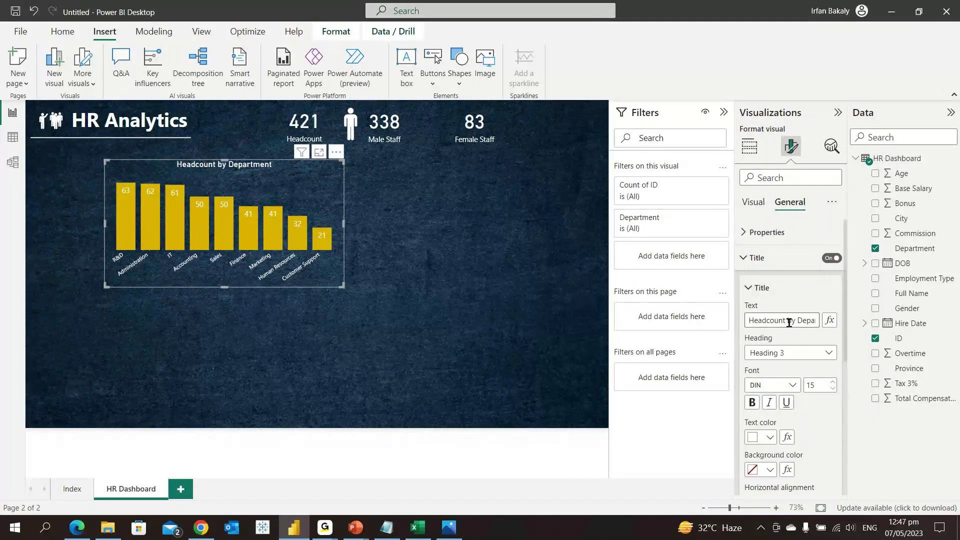
Switch the chart's background effect on and off, and try it with a visual border and shadow
{"action": "left_click", "coordinate": [775, 286]}
{"action": "left_click", "coordinate": [778, 296]}
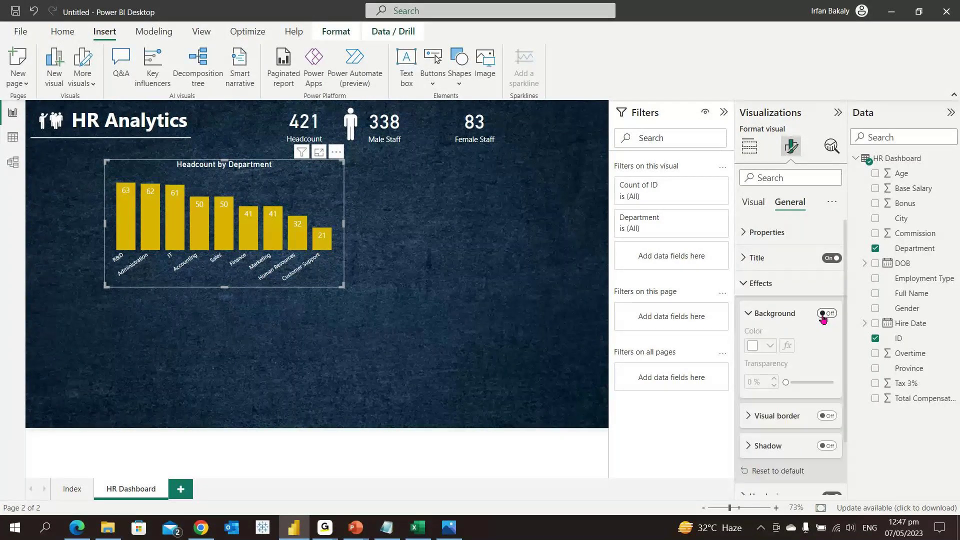
{"action": "left_click", "coordinate": [824, 315]}
{"action": "left_click", "coordinate": [824, 315]}
{"action": "left_click", "coordinate": [827, 417]}
{"action": "left_click", "coordinate": [828, 446]}
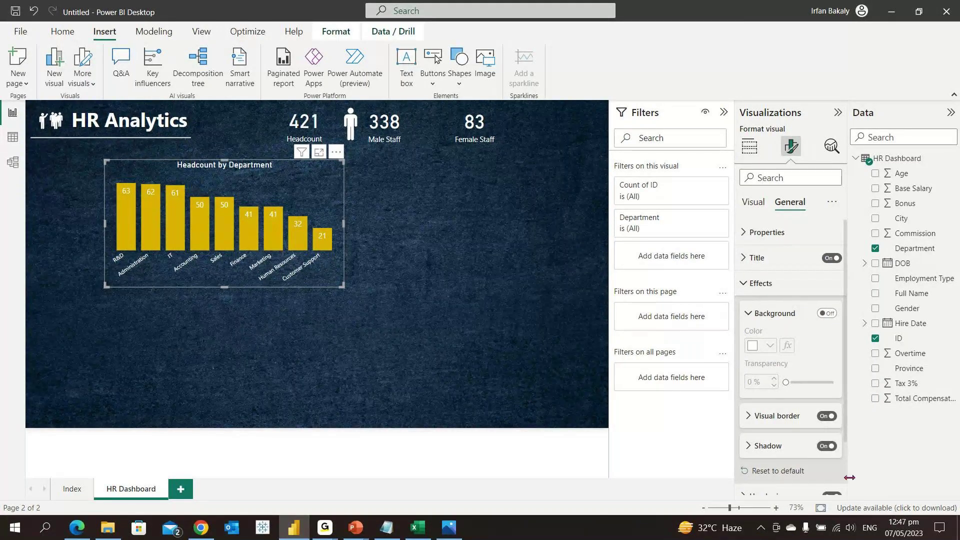
{"action": "left_click", "coordinate": [388, 200]}
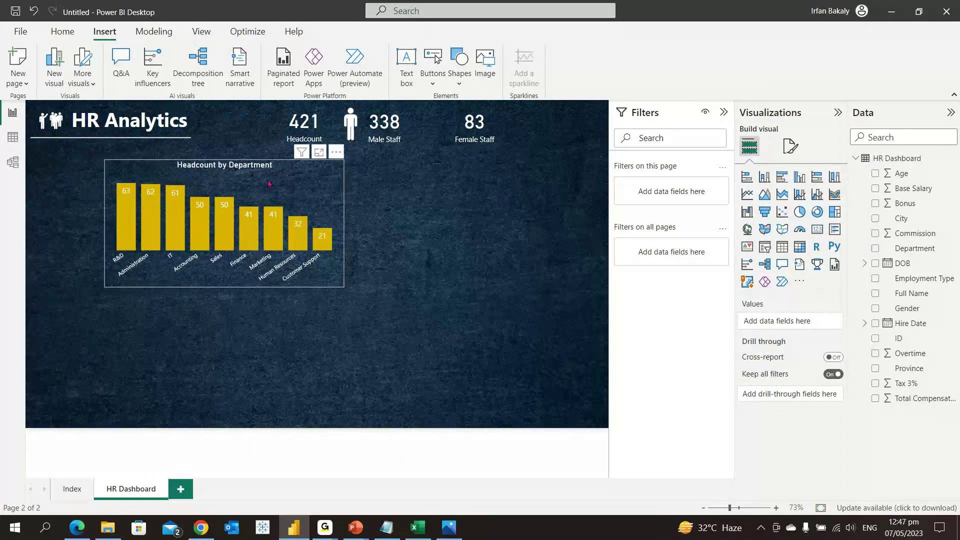
Turn off the chart's visual border and shadow, and reposition the chart slightly further left beneath the HR Analytics header
{"action": "left_click_drag", "start_coordinate": [268, 184], "coordinate": [233, 177]}
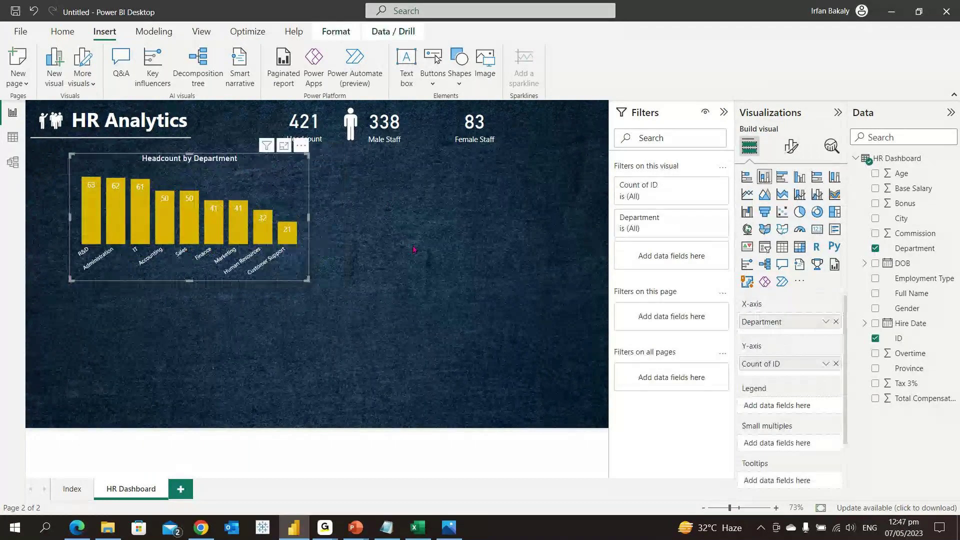
{"action": "left_click", "coordinate": [791, 147]}
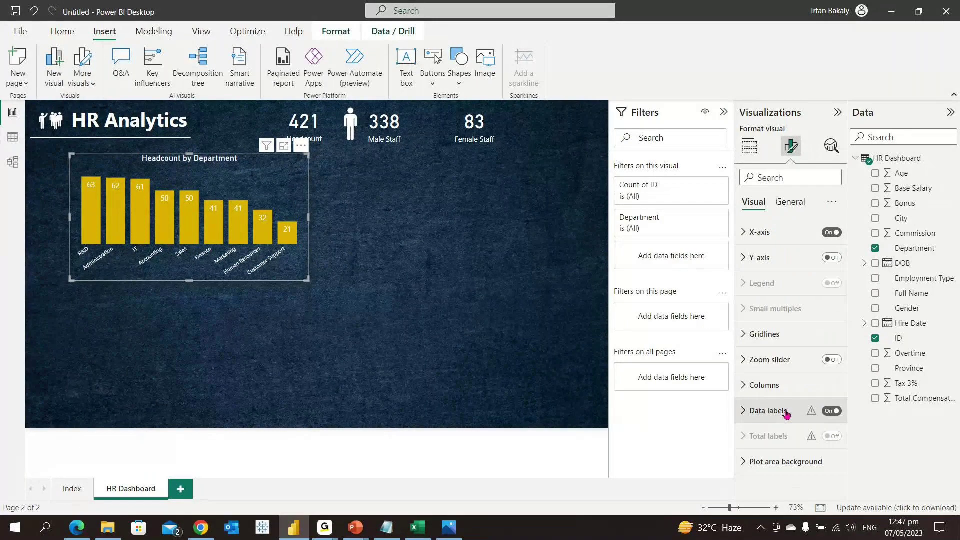
{"action": "left_click", "coordinate": [790, 202]}
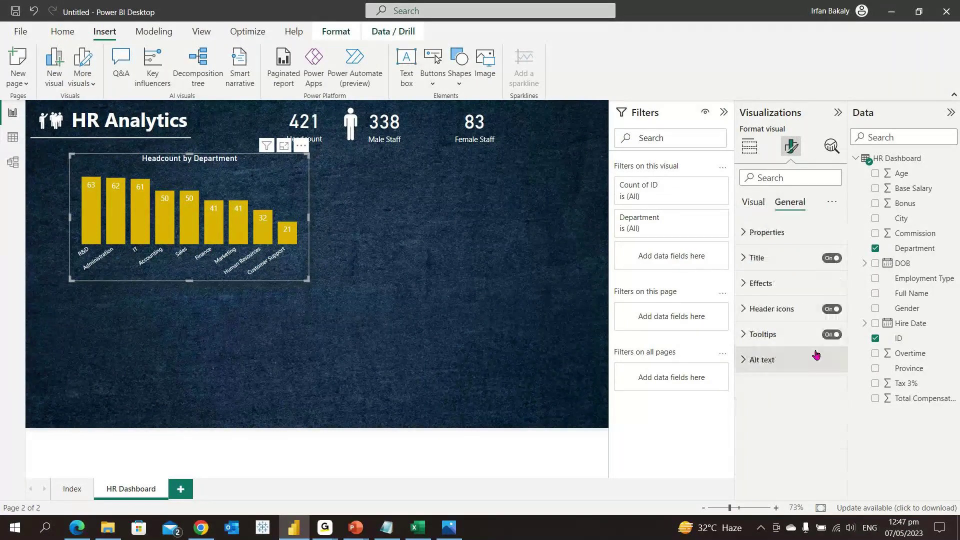
{"action": "left_click", "coordinate": [761, 283]}
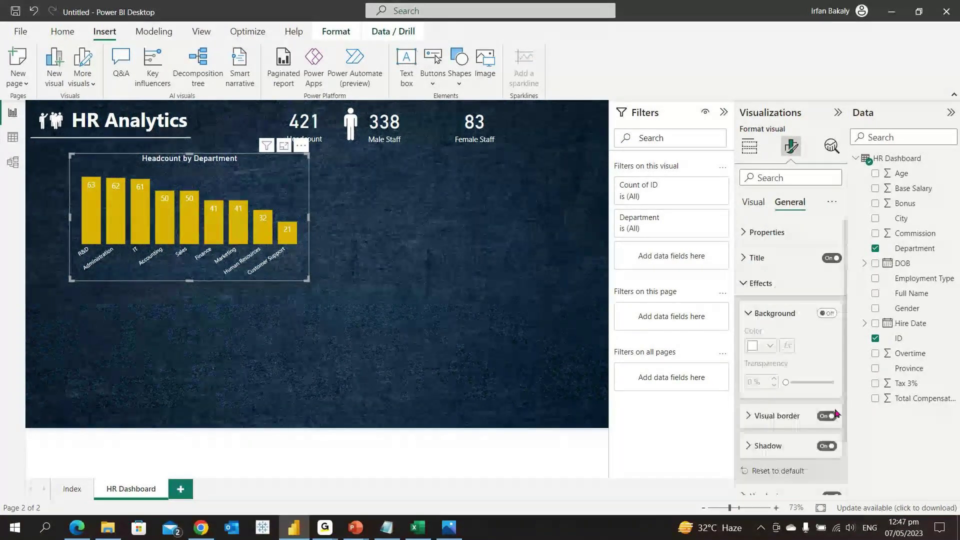
{"action": "left_click", "coordinate": [827, 446]}
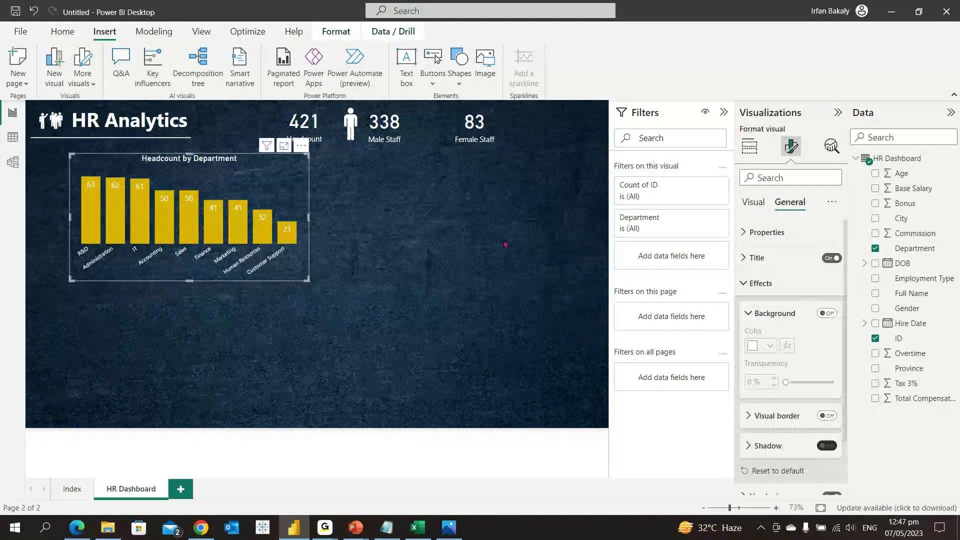
{"action": "left_click_drag", "start_coordinate": [257, 202], "coordinate": [285, 182]}
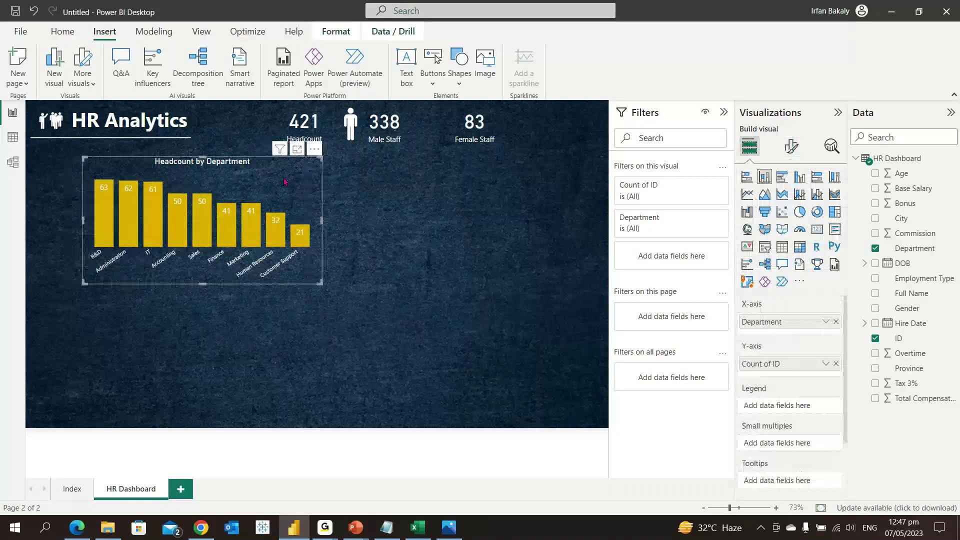
{"action": "left_click", "coordinate": [385, 223]}
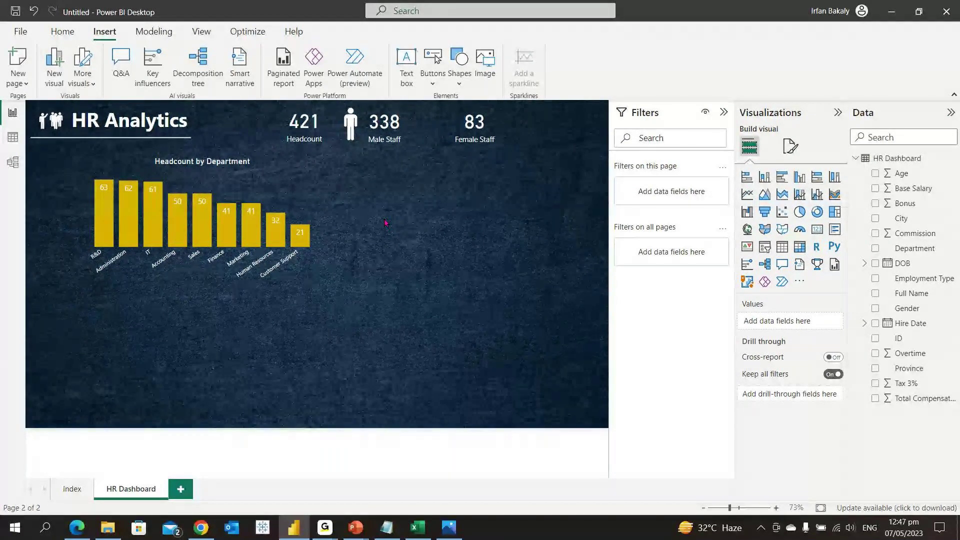
Expand the Hire Date hierarchy, check the available years in the Hire Date filter of the Excel HR Database, and return to Power BI
{"action": "left_click", "coordinate": [865, 324]}
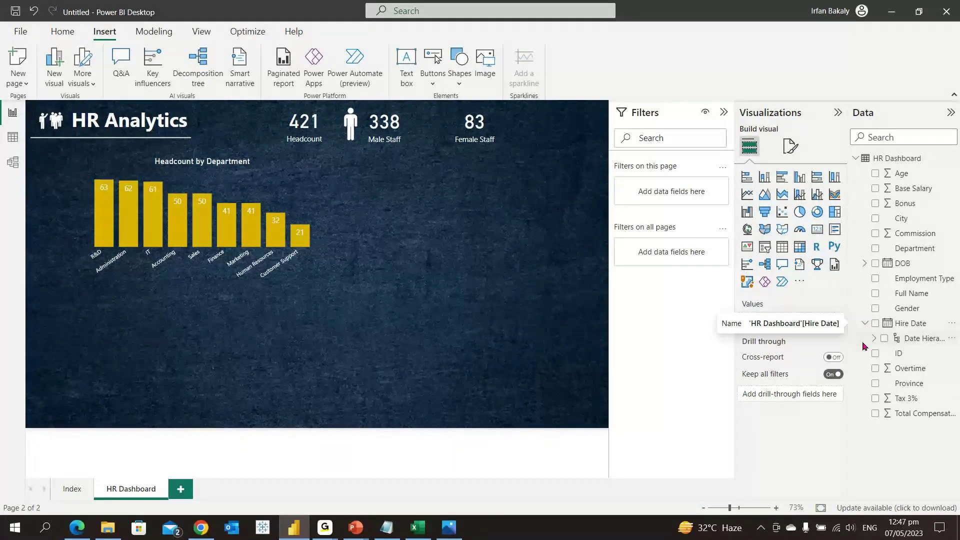
{"action": "left_click", "coordinate": [873, 338]}
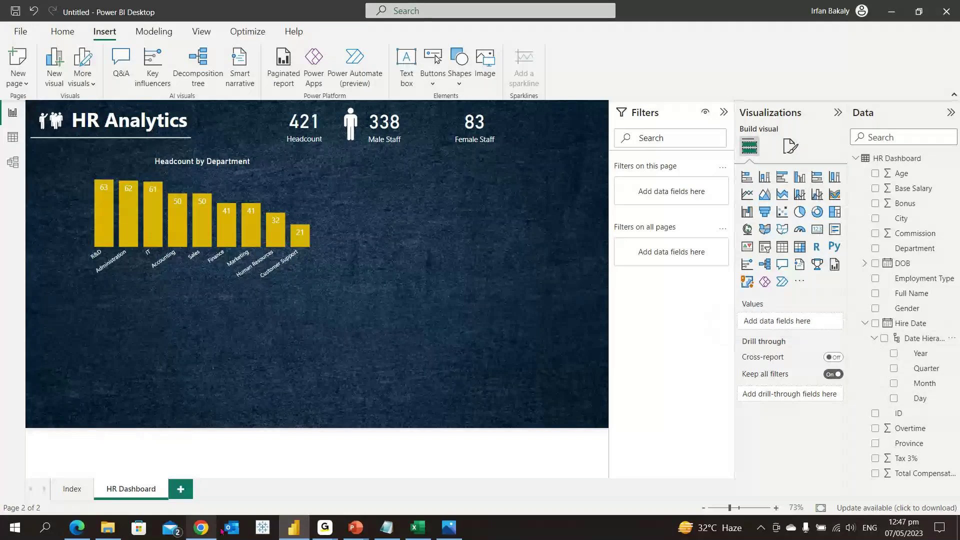
{"action": "left_click", "coordinate": [418, 528]}
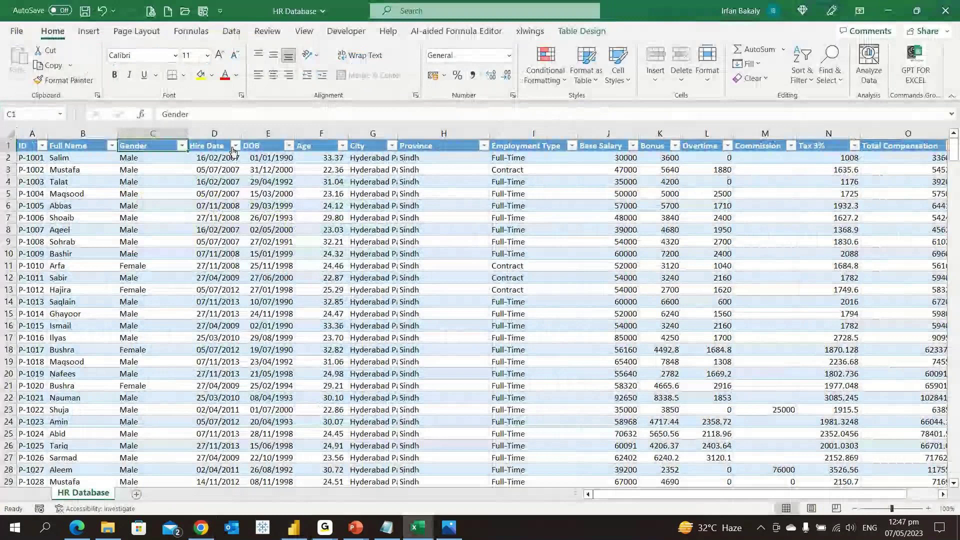
{"action": "left_click", "coordinate": [233, 150]}
{"action": "left_click", "coordinate": [234, 147]}
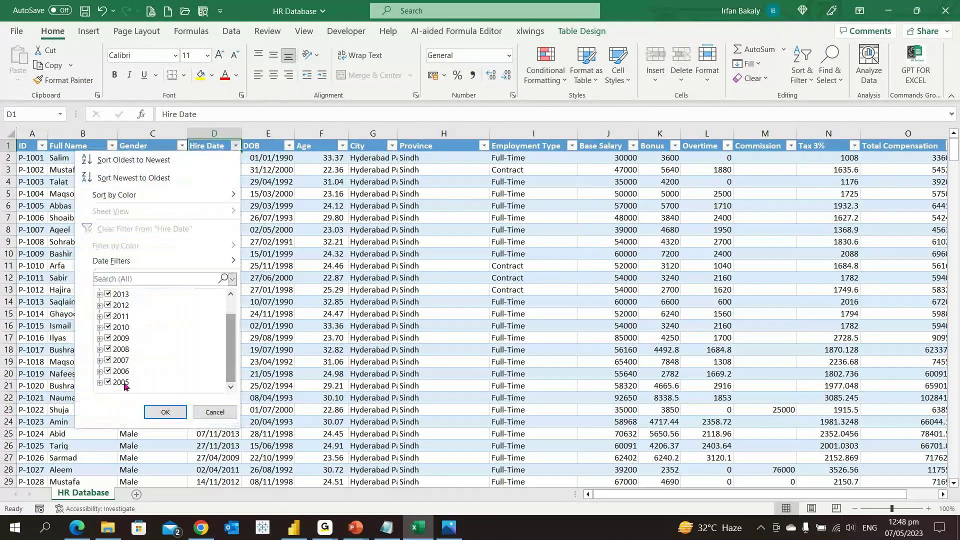
{"action": "key", "text": "Escape"}
{"action": "key", "text": "alt+Tab"}
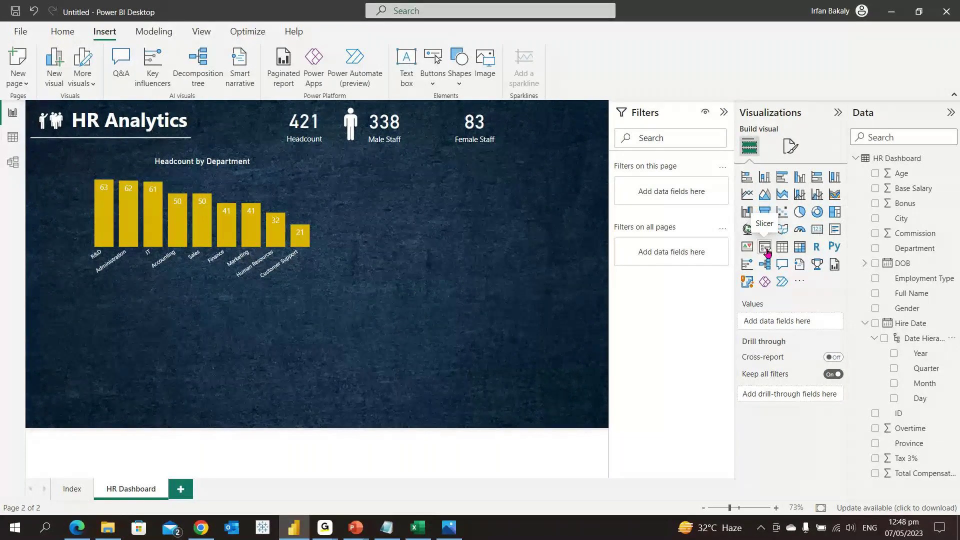
{"action": "left_click", "coordinate": [310, 180]}
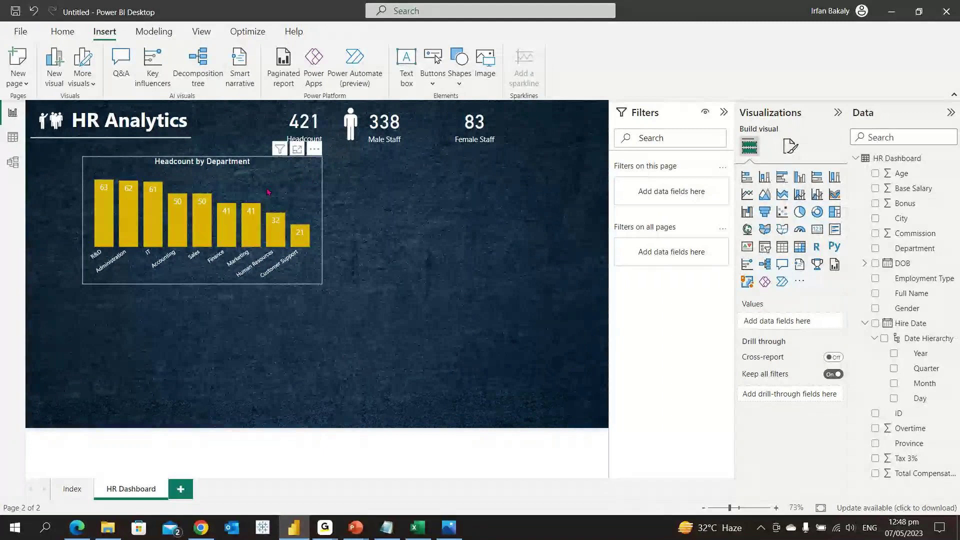
{"action": "left_click", "coordinate": [766, 249]}
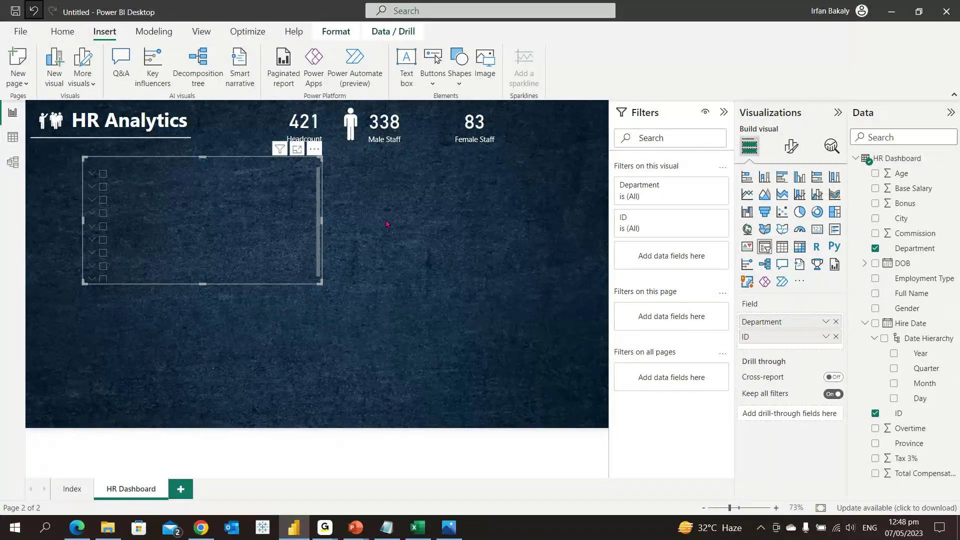
{"action": "key", "text": "ctrl+z"}
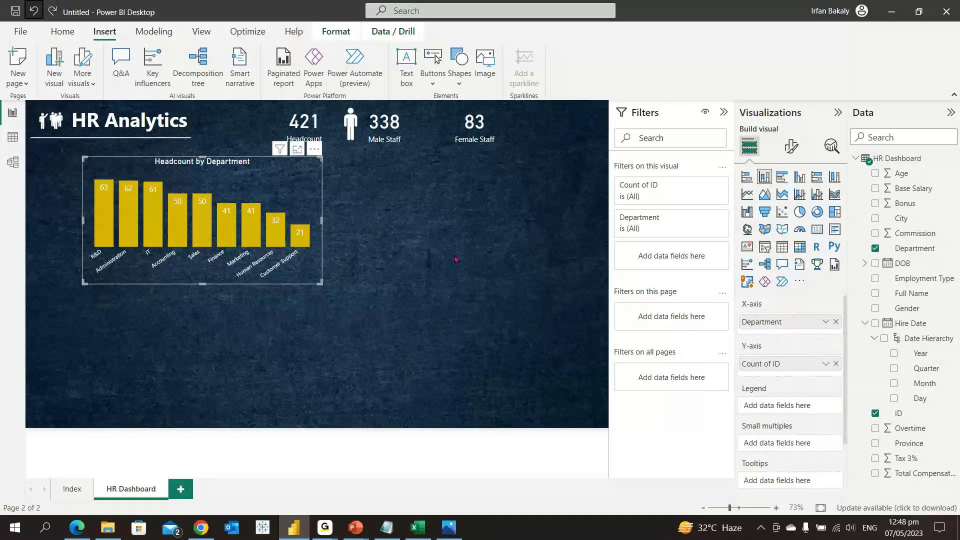
Add a slicer on the Year level of Hire Date and set its style to Vertical list
{"action": "left_click", "coordinate": [766, 247]}
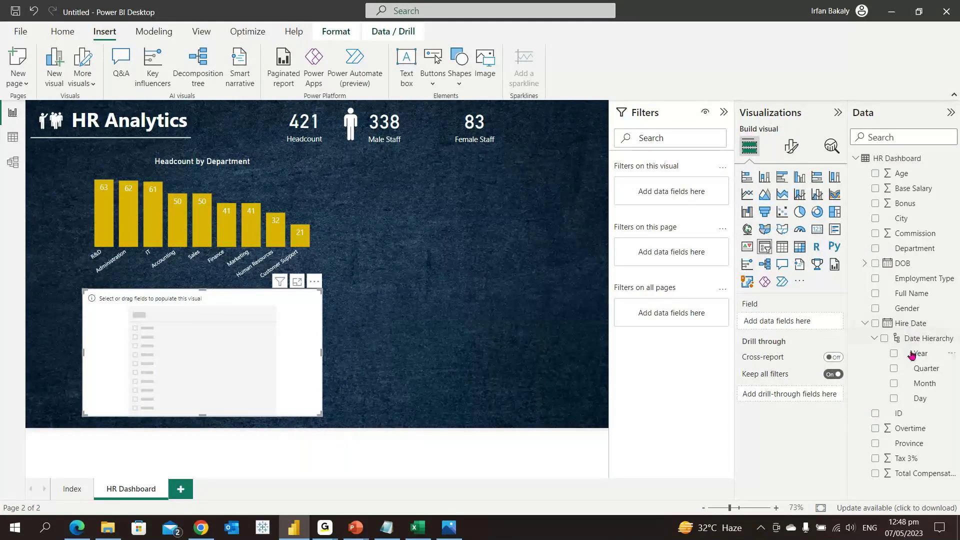
{"action": "left_click", "coordinate": [894, 354]}
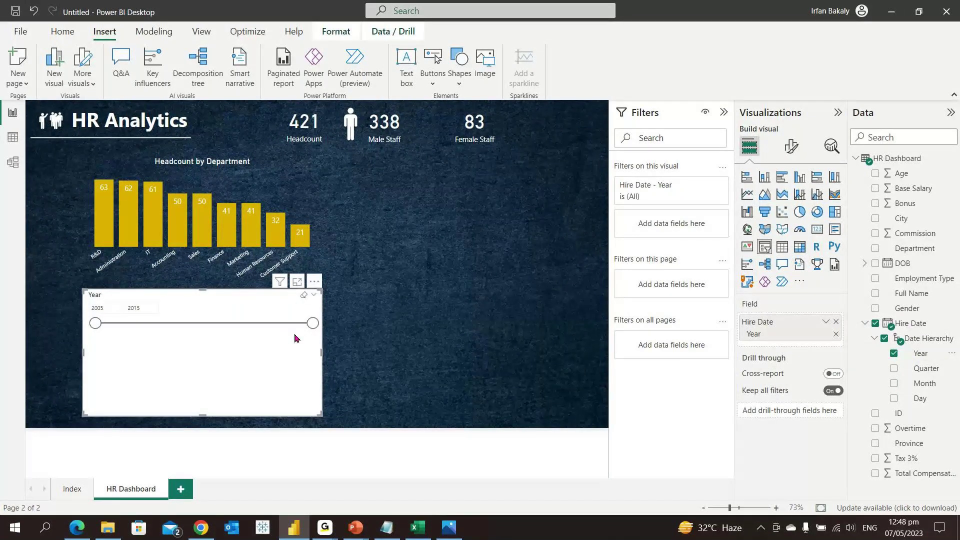
{"action": "left_click", "coordinate": [790, 149]}
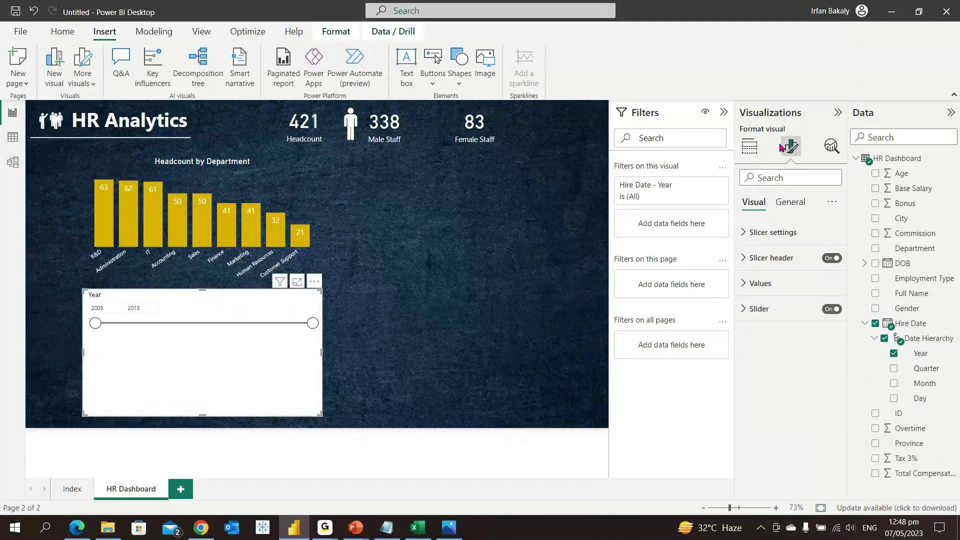
{"action": "left_click", "coordinate": [775, 231]}
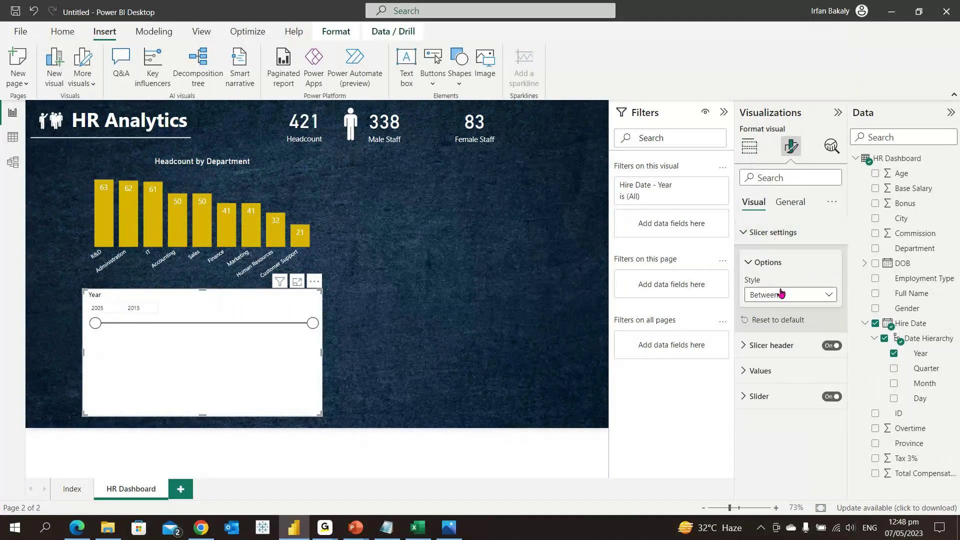
{"action": "left_click", "coordinate": [781, 300]}
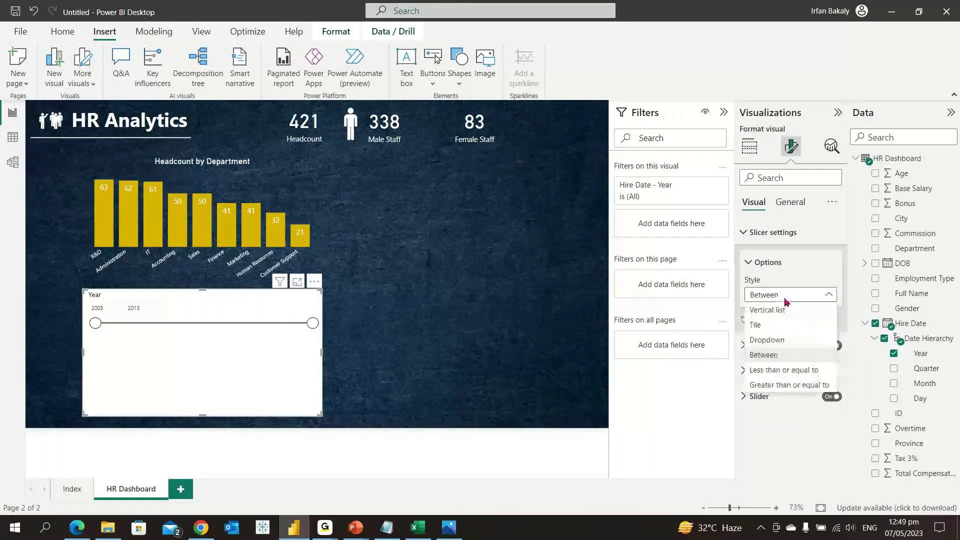
{"action": "left_click", "coordinate": [805, 316]}
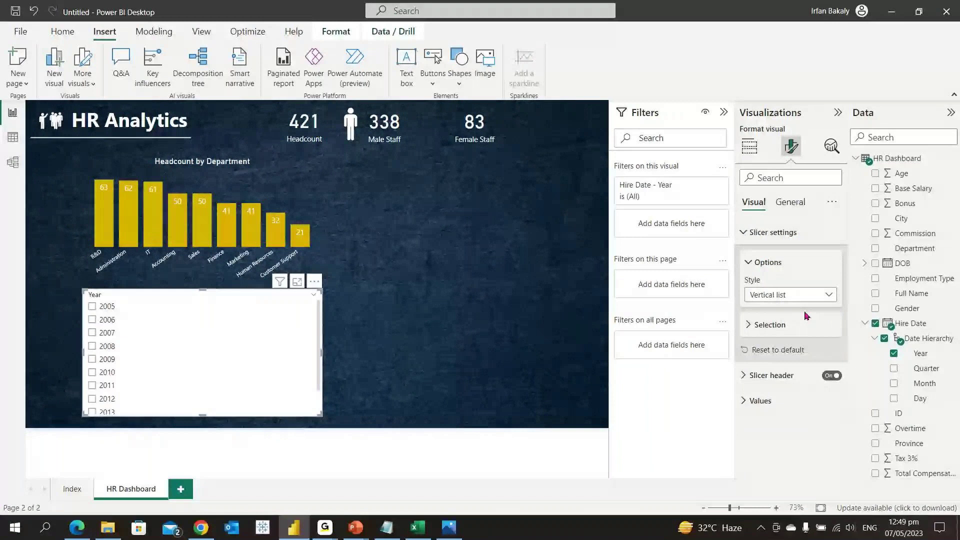
Try the Tile and Between styles on the Year slicer and settle on the Dropdown style
{"action": "left_click", "coordinate": [796, 299]}
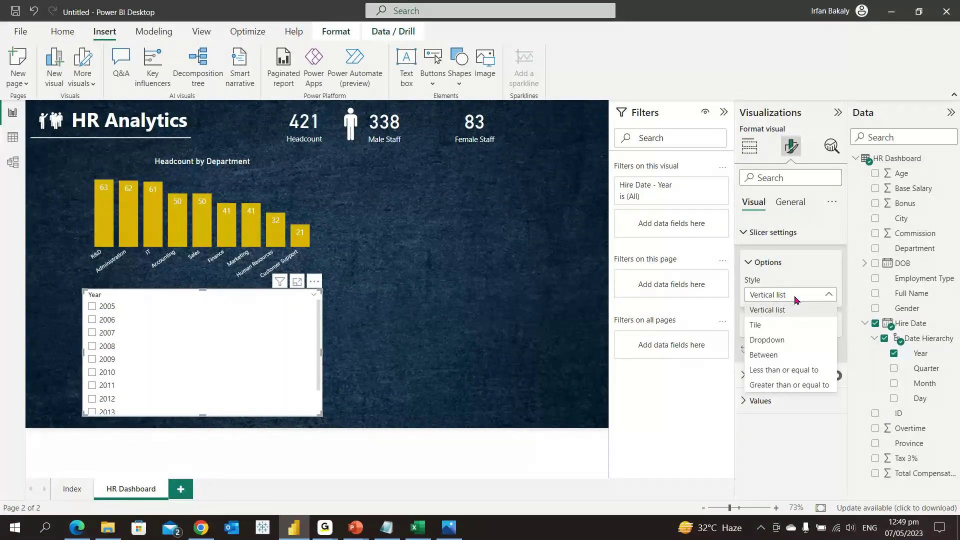
{"action": "left_click", "coordinate": [784, 327]}
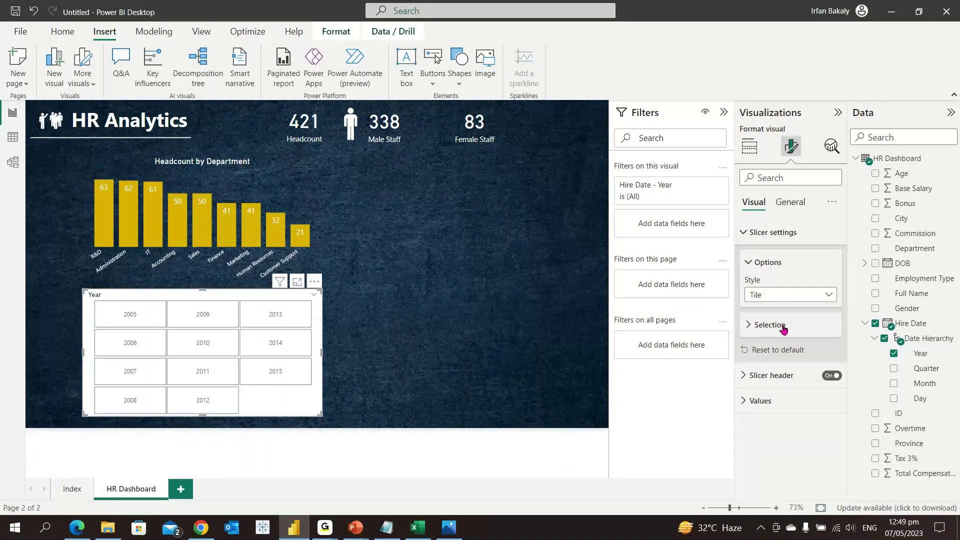
{"action": "left_click", "coordinate": [794, 297]}
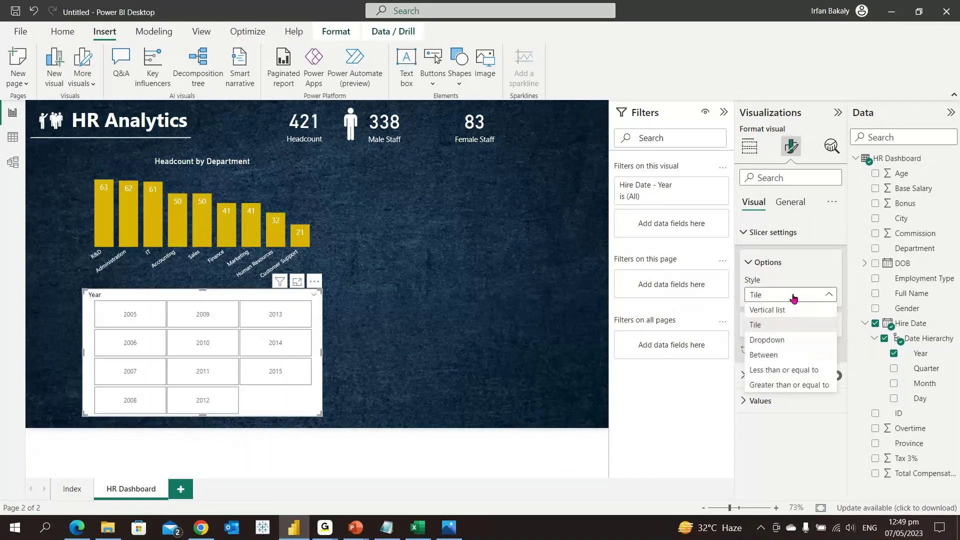
{"action": "left_click", "coordinate": [790, 341]}
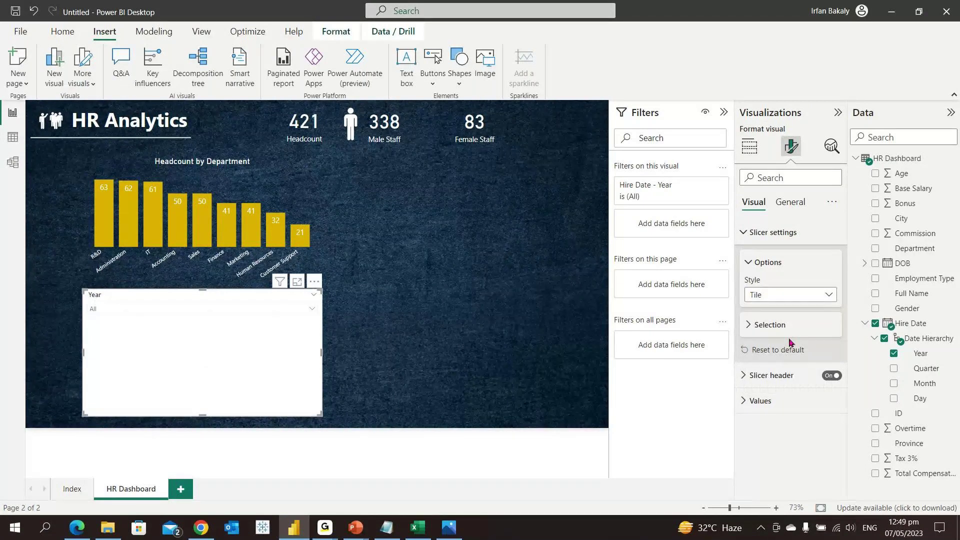
{"action": "left_click", "coordinate": [796, 300]}
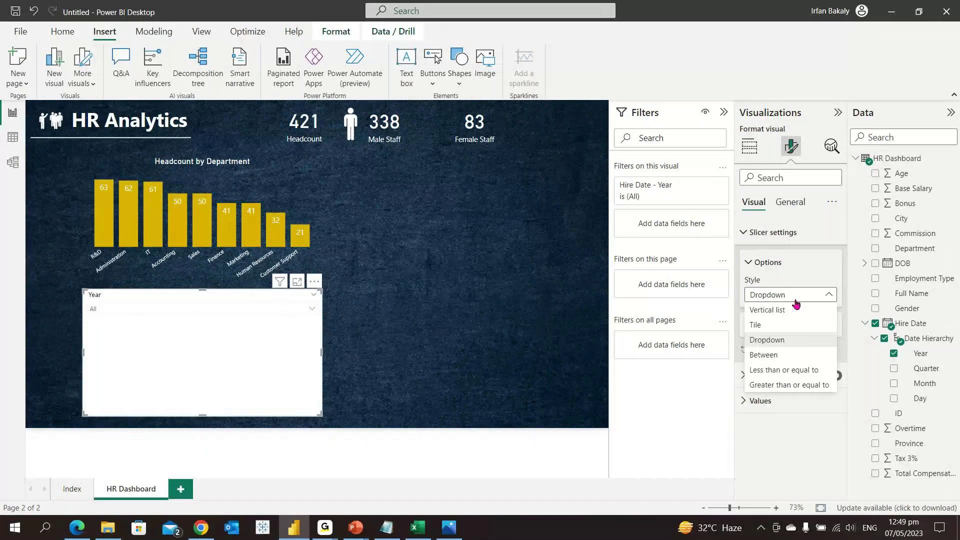
{"action": "left_click", "coordinate": [796, 353]}
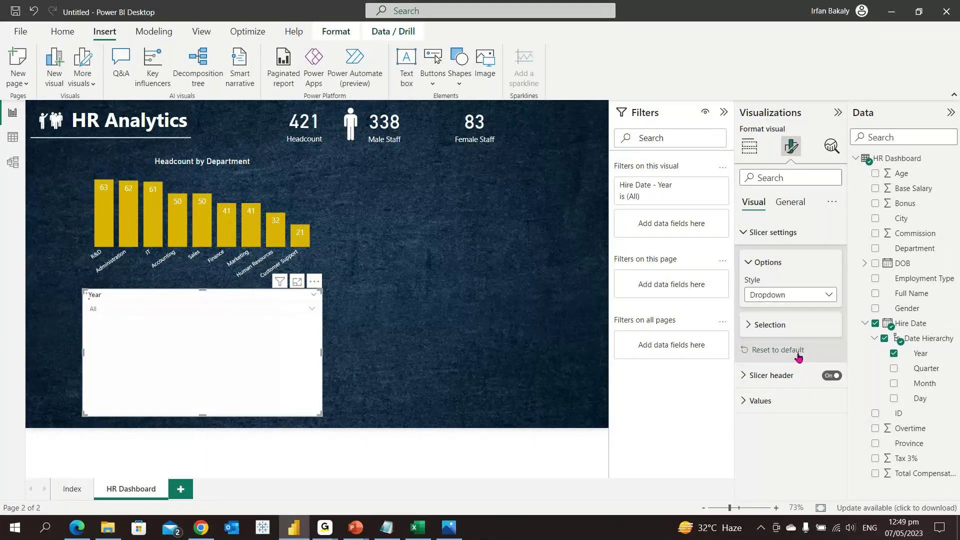
{"action": "left_click", "coordinate": [793, 300]}
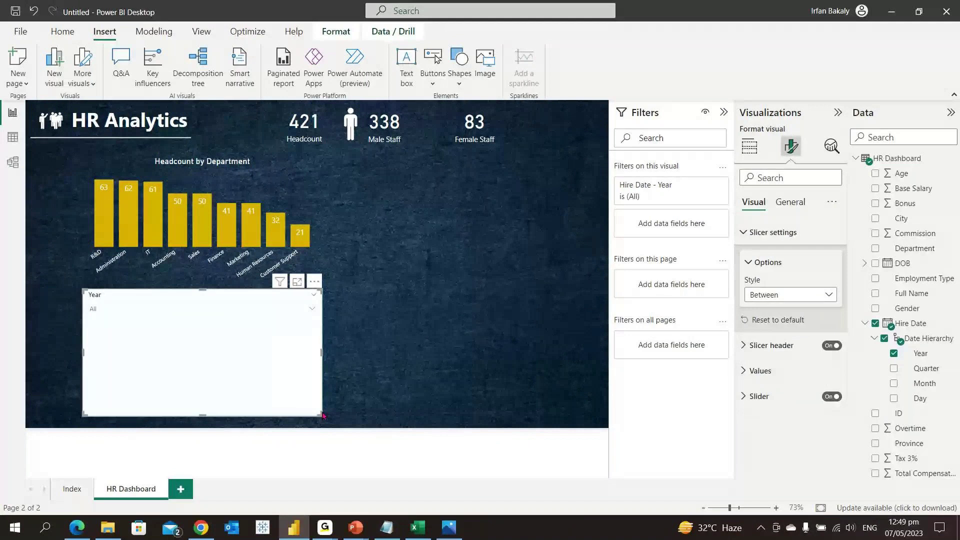
Shrink the Year slicer, place it directly beneath the HR Analytics header, and shift the headcount chart to the right of it
{"action": "left_click_drag", "start_coordinate": [320, 413], "coordinate": [174, 322]}
{"action": "left_click_drag", "start_coordinate": [130, 299], "coordinate": [79, 176]}
{"action": "left_click_drag", "start_coordinate": [200, 173], "coordinate": [227, 176]}
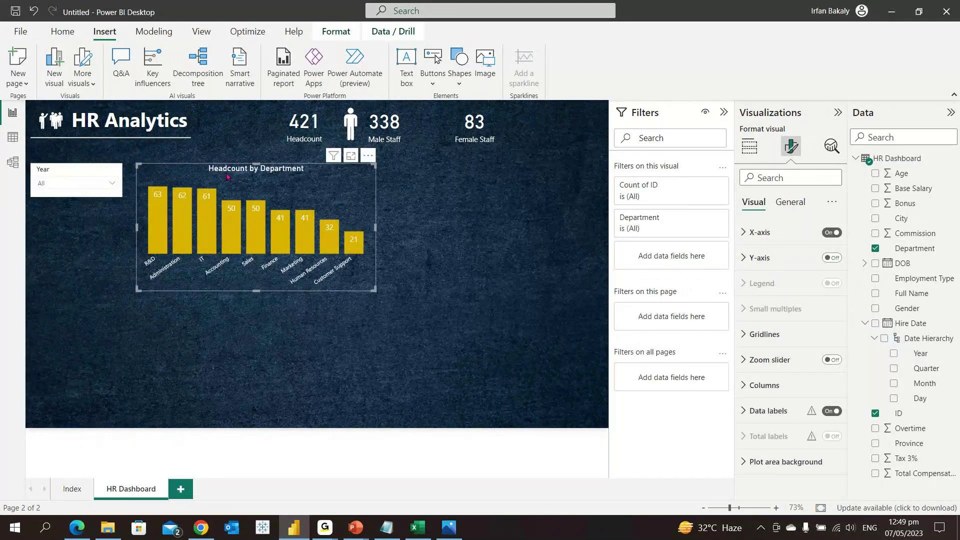
Turn off the background effect of the Year slicer
{"action": "left_click", "coordinate": [69, 177]}
{"action": "left_click", "coordinate": [800, 205]}
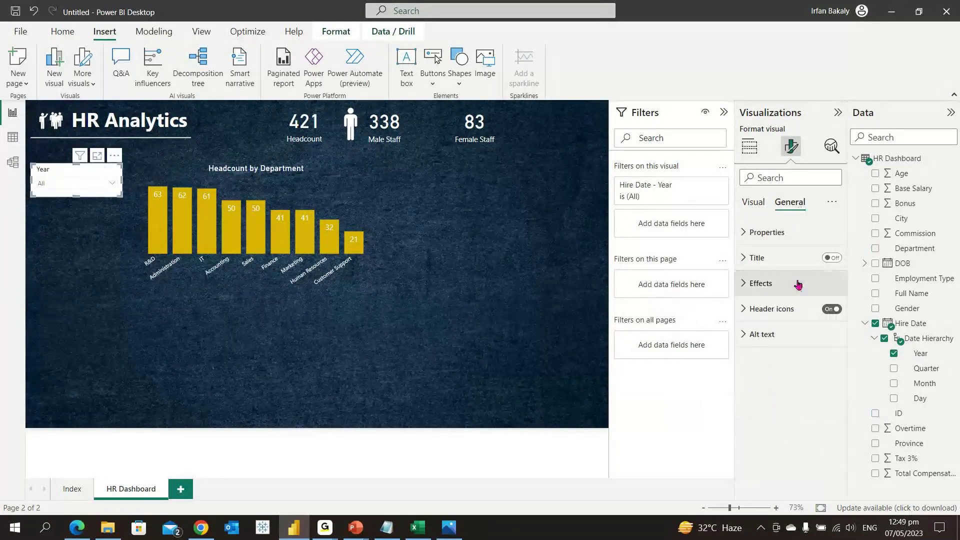
{"action": "left_click", "coordinate": [799, 284]}
{"action": "left_click", "coordinate": [827, 314]}
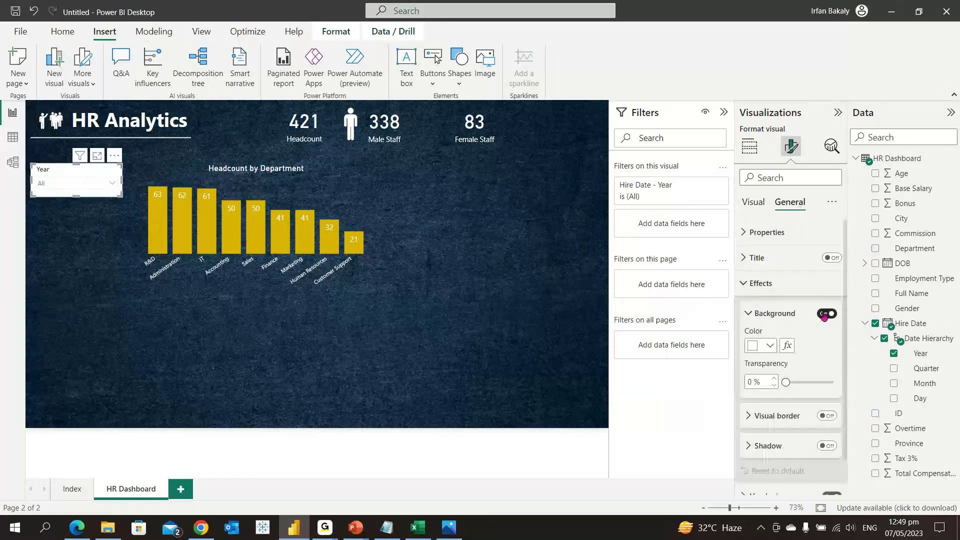
{"action": "left_click", "coordinate": [826, 313]}
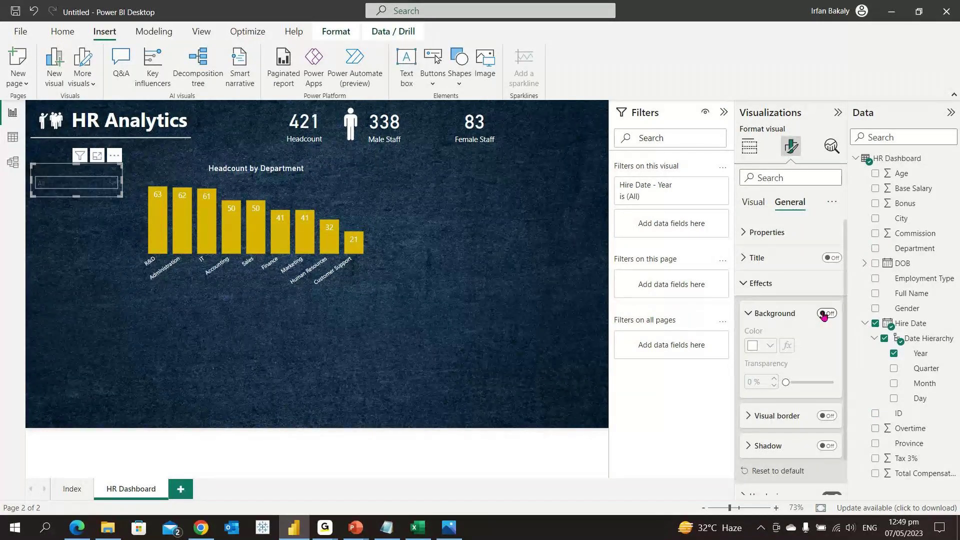
Set the font colour of both the Year slicer's values and its header text to white
{"action": "left_click", "coordinate": [753, 202]}
{"action": "left_click", "coordinate": [773, 233]}
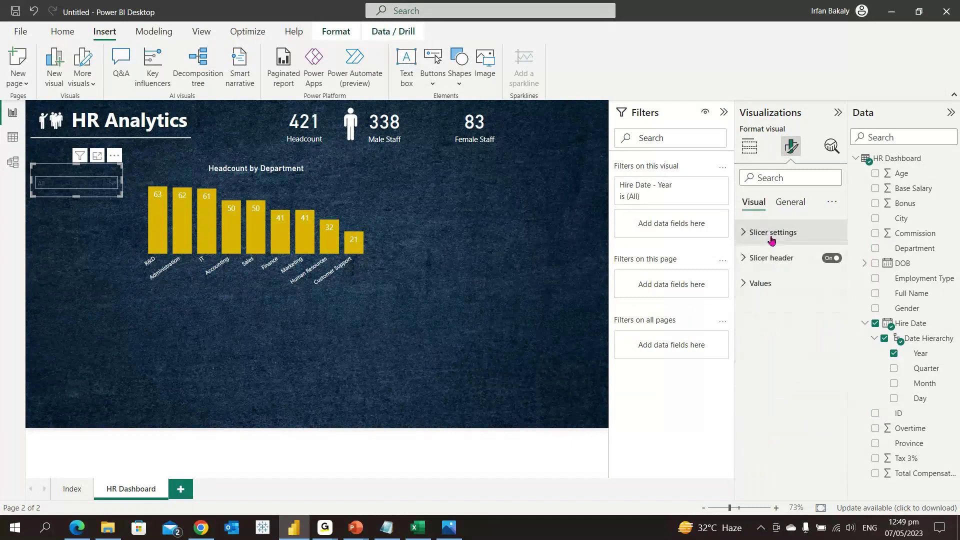
{"action": "left_click", "coordinate": [778, 283]}
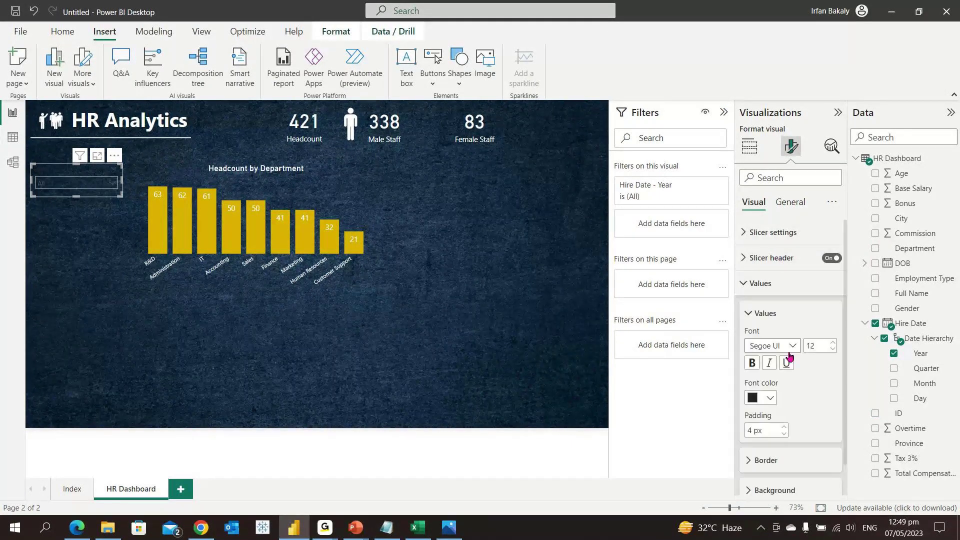
{"action": "left_click", "coordinate": [761, 398]}
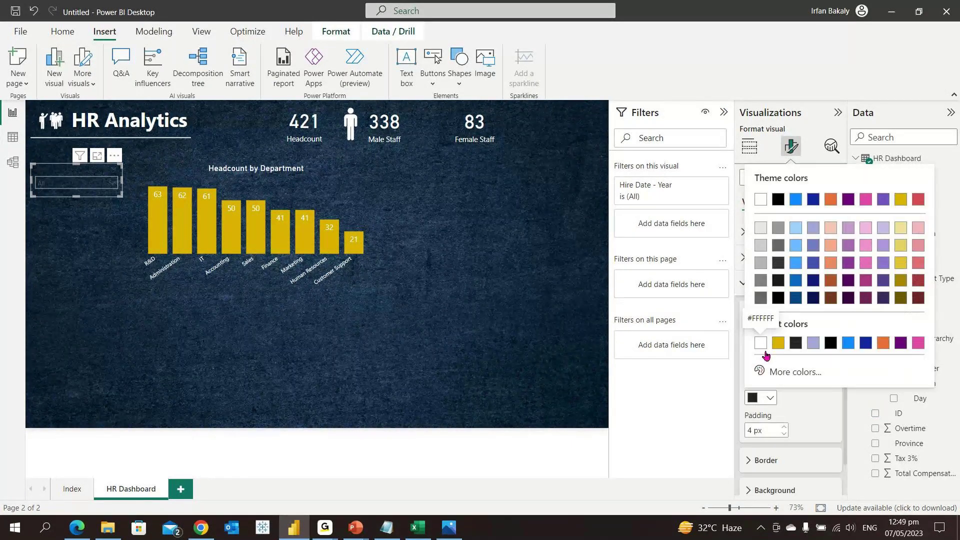
{"action": "left_click", "coordinate": [761, 343]}
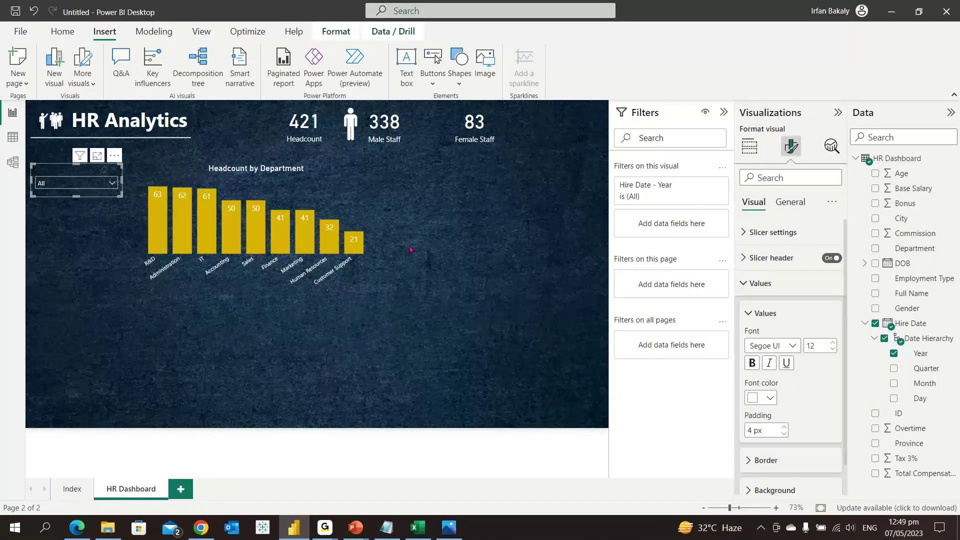
{"action": "left_click", "coordinate": [761, 398]}
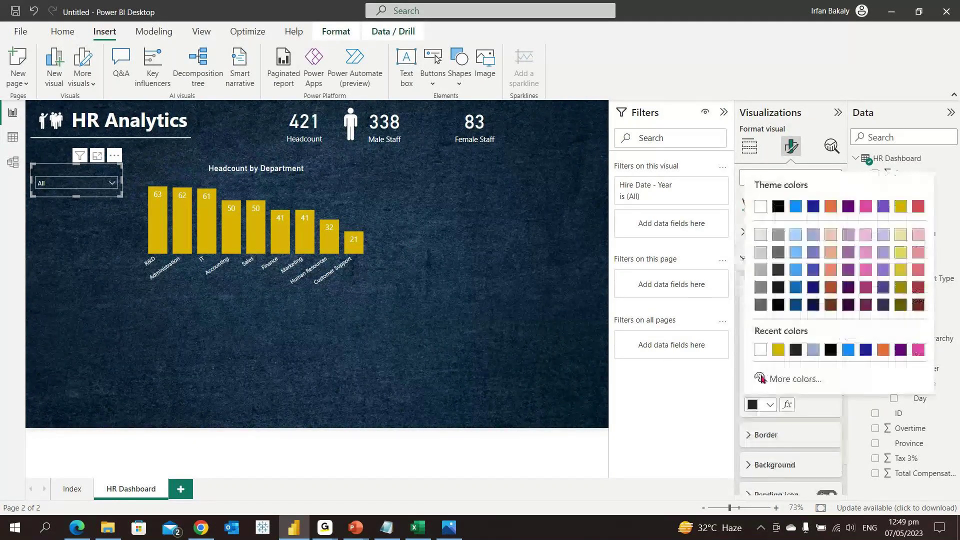
{"action": "left_click", "coordinate": [760, 350]}
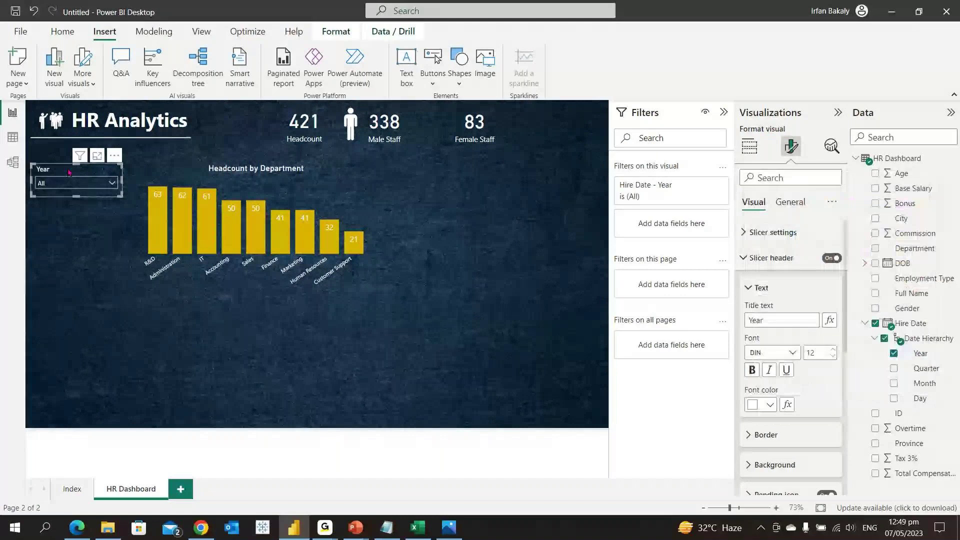
Expand the Year slicer's dropdown list to check how the year values appear
{"action": "left_click", "coordinate": [69, 184]}
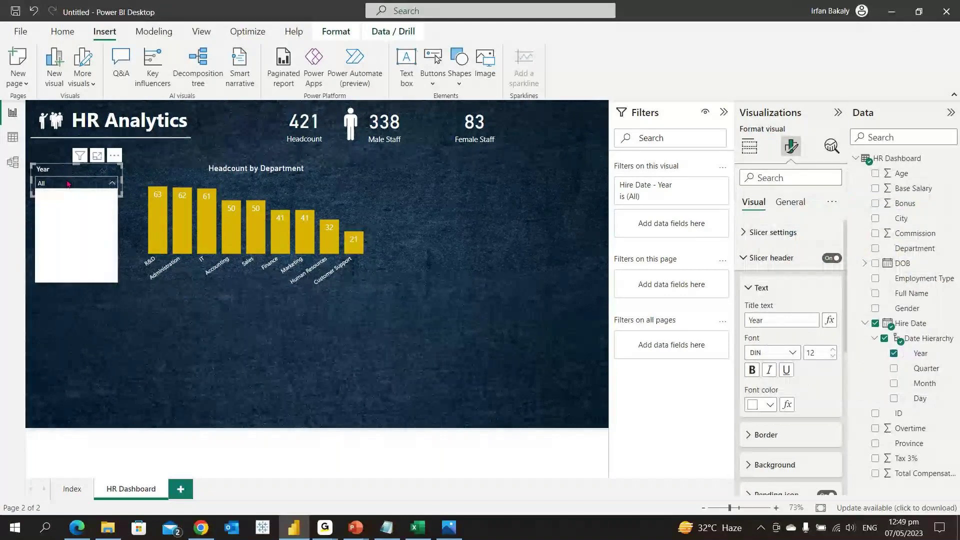
{"action": "left_click", "coordinate": [69, 184]}
{"action": "left_click", "coordinate": [69, 184]}
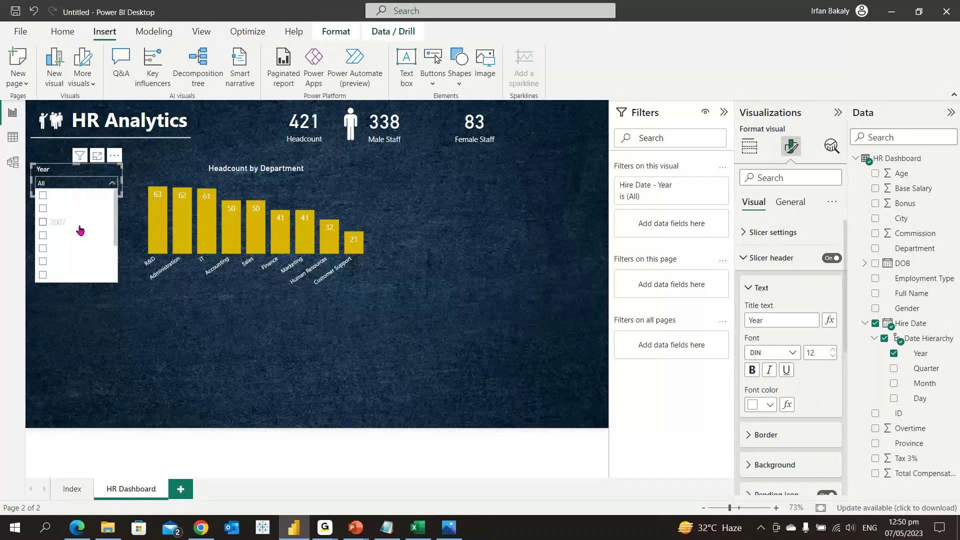
Set the background colour of the Year slicer's values to purple and check its expanded list
{"action": "left_click", "coordinate": [769, 287]}
{"action": "left_click", "coordinate": [769, 285]}
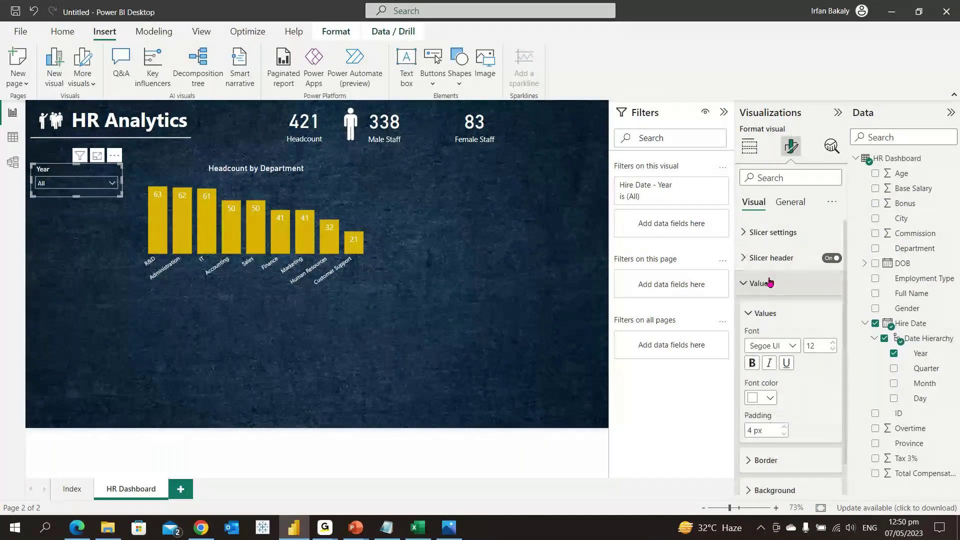
{"action": "left_click", "coordinate": [770, 284]}
{"action": "left_click", "coordinate": [769, 284]}
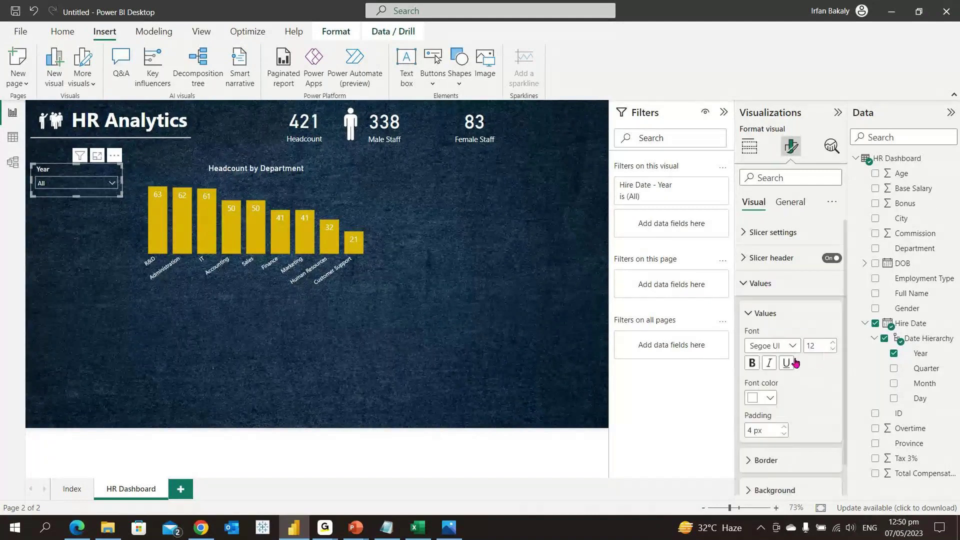
{"action": "scroll", "coordinate": [785, 465], "scroll_direction": "down", "scroll_amount": 1}
{"action": "left_click", "coordinate": [784, 459]}
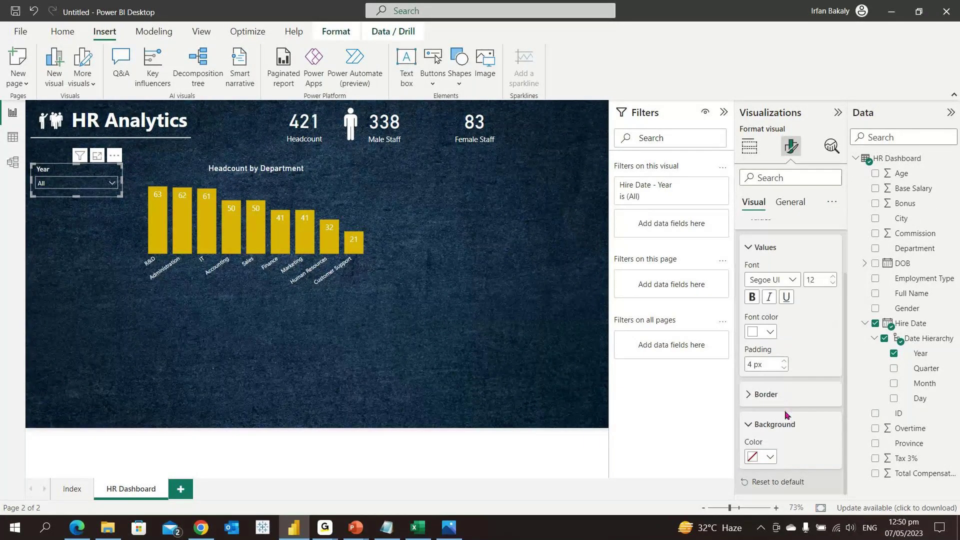
{"action": "left_click", "coordinate": [770, 457]}
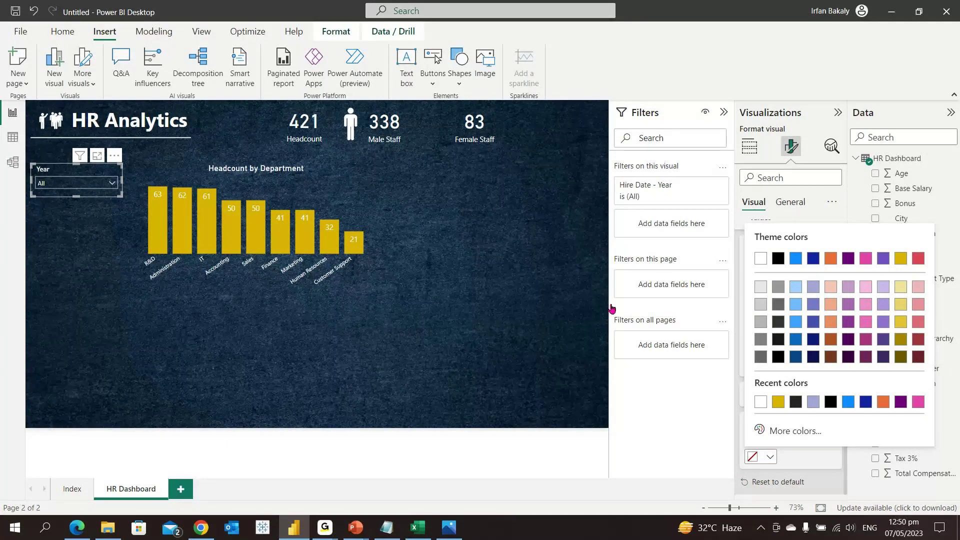
{"action": "left_click", "coordinate": [88, 187]}
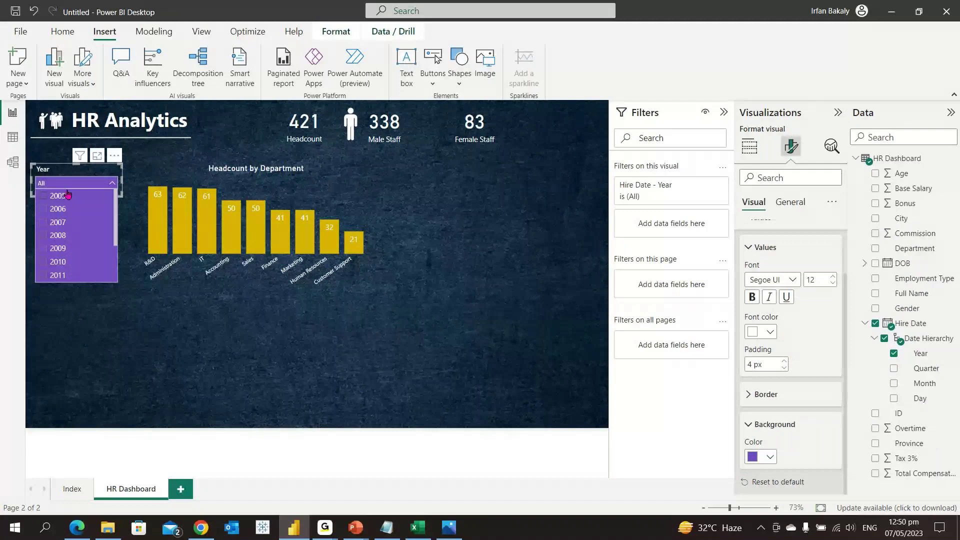
{"action": "left_click", "coordinate": [813, 350]}
Set the background colour of the Year slicer's values to dark blue and check its expanded list
{"action": "left_click", "coordinate": [770, 457]}
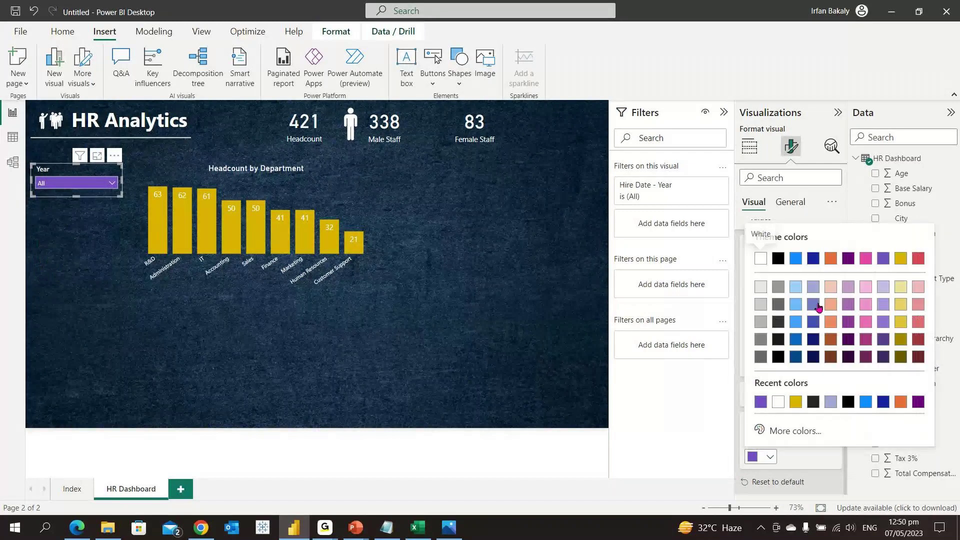
{"action": "left_click", "coordinate": [813, 258]}
{"action": "left_click", "coordinate": [83, 187]}
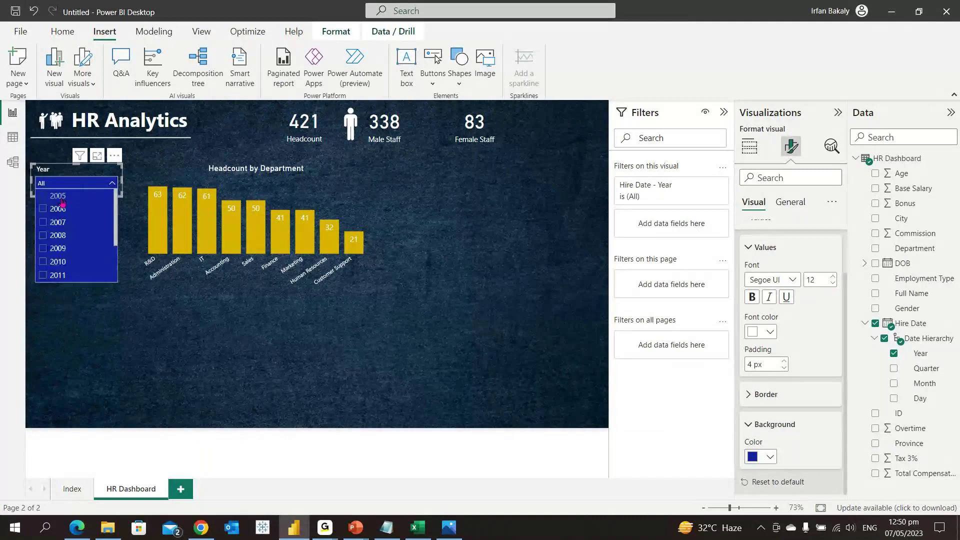
Test the Year slicer by filtering the page to 2005, 2006, 2007 and 2008 in turn, and clear the selection
{"action": "left_click", "coordinate": [62, 200]}
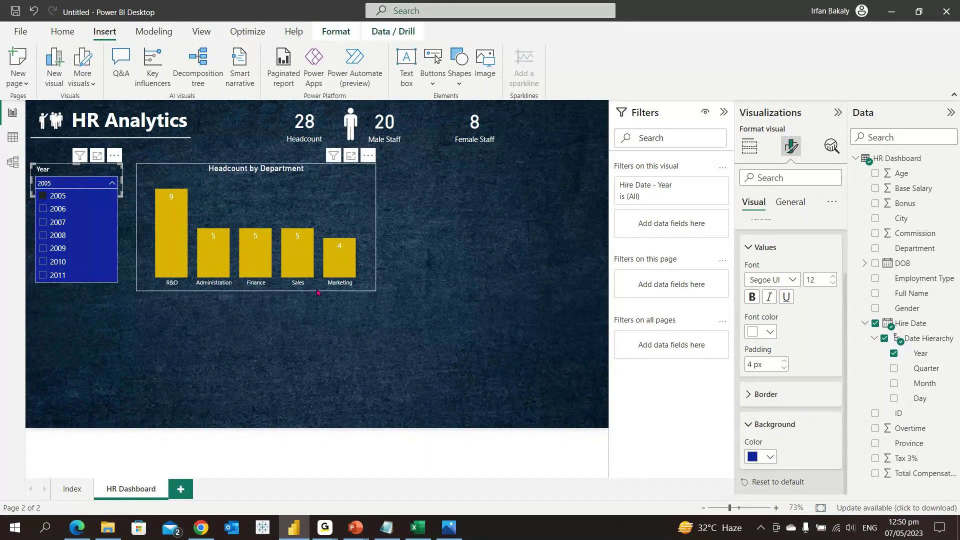
{"action": "left_click", "coordinate": [57, 209]}
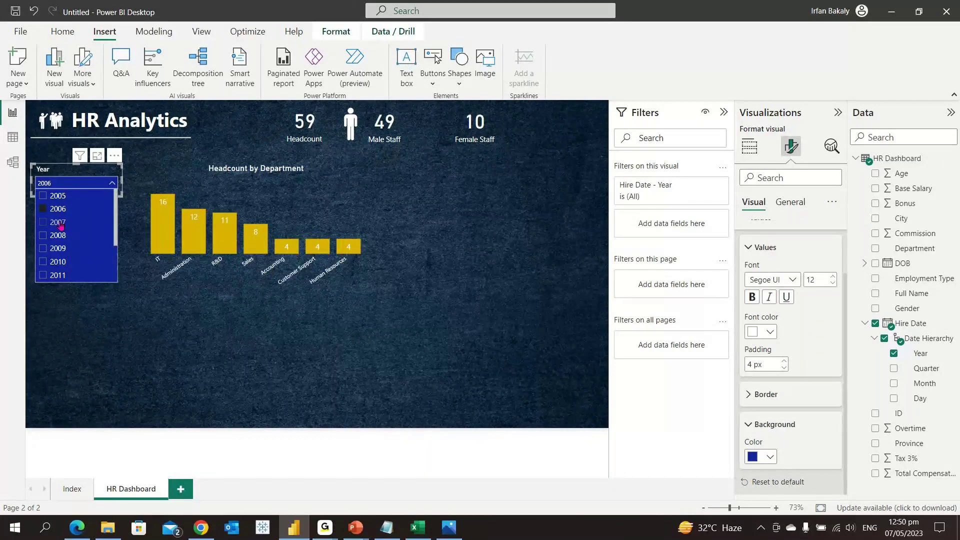
{"action": "left_click", "coordinate": [58, 223]}
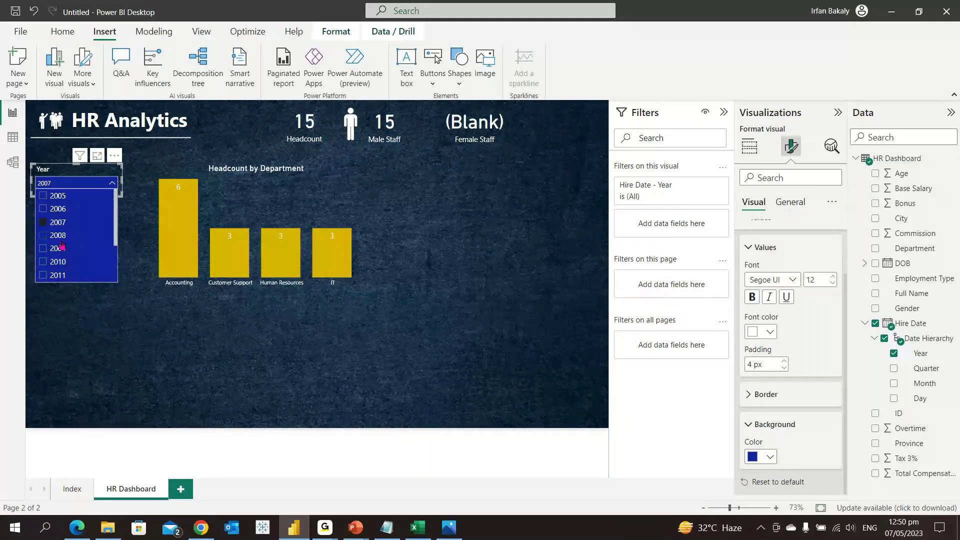
{"action": "left_click", "coordinate": [61, 242]}
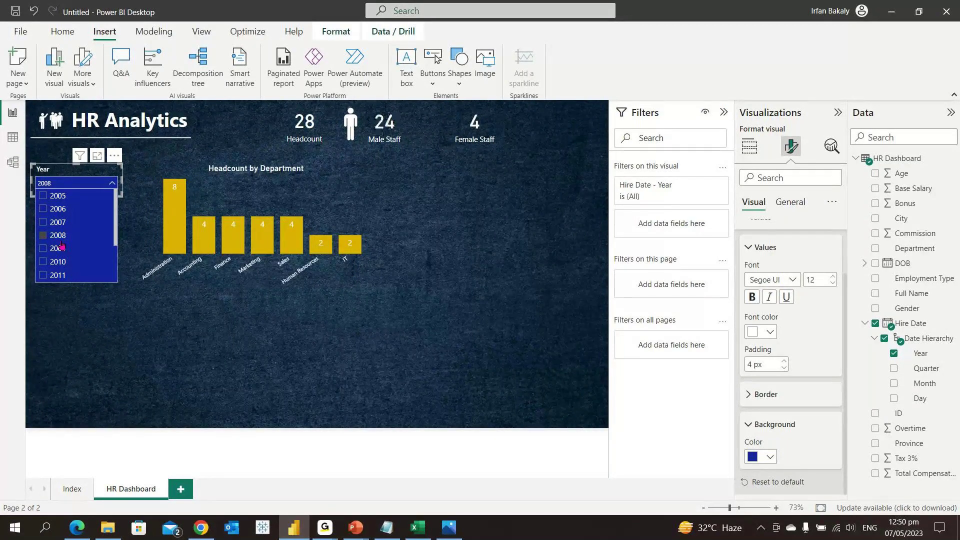
{"action": "left_click", "coordinate": [104, 171]}
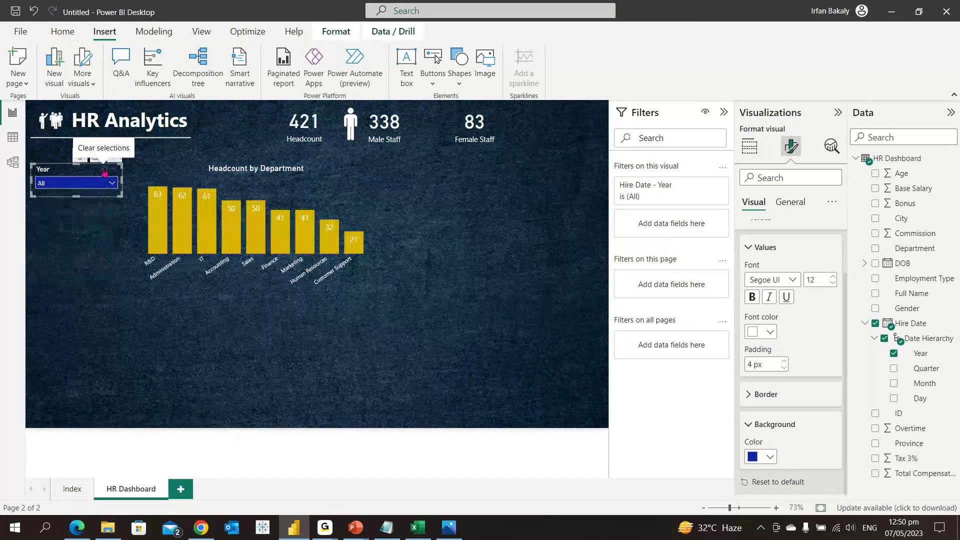
{"action": "left_click", "coordinate": [107, 281]}
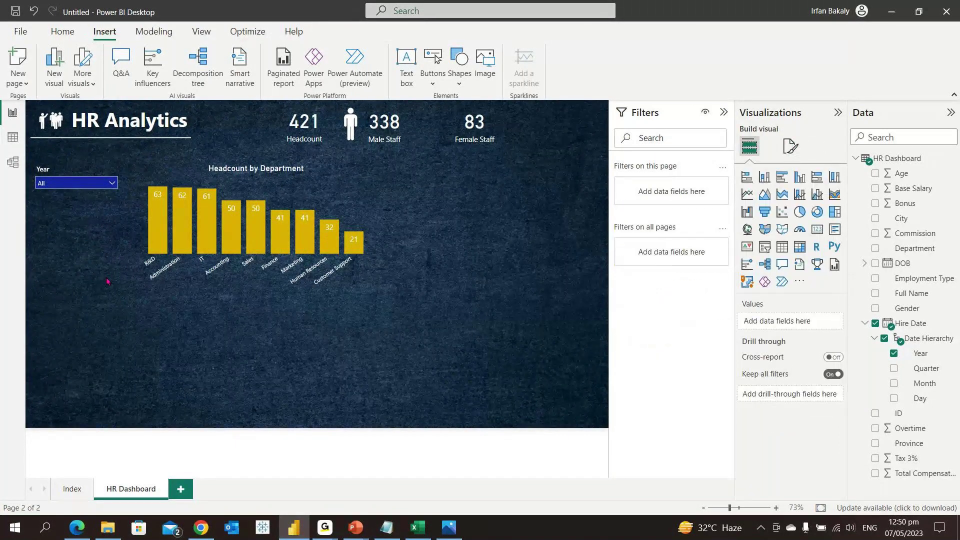
Duplicate the Year slicer, place the copy below the original and replace its field with Month from the Hire Date hierarchy
{"action": "left_click", "coordinate": [73, 171]}
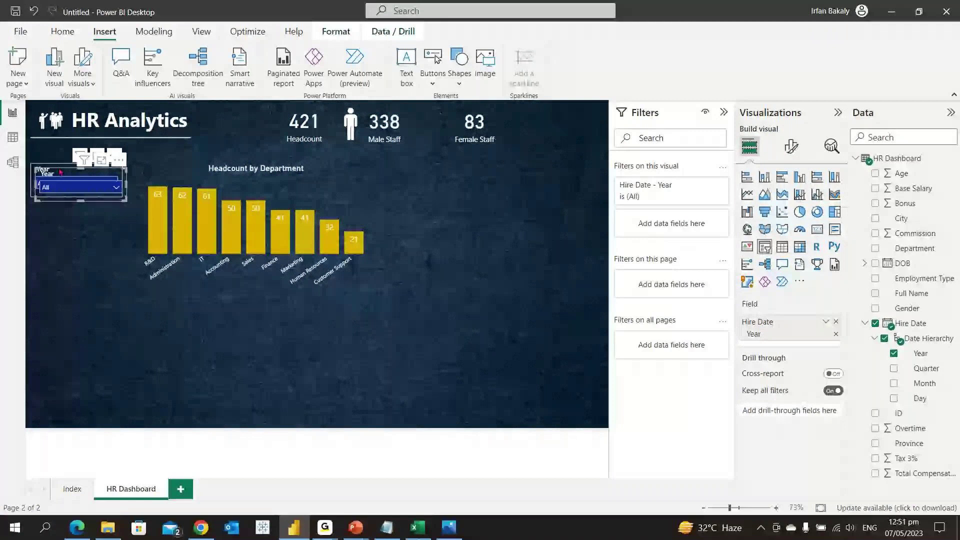
{"action": "left_click_drag", "start_coordinate": [60, 172], "coordinate": [65, 225]}
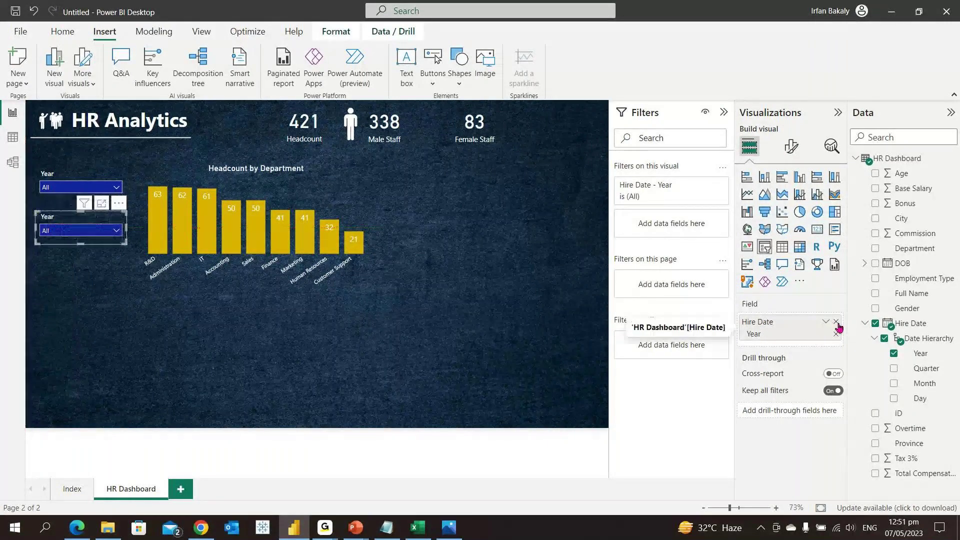
{"action": "left_click", "coordinate": [838, 323]}
{"action": "left_click", "coordinate": [894, 382]}
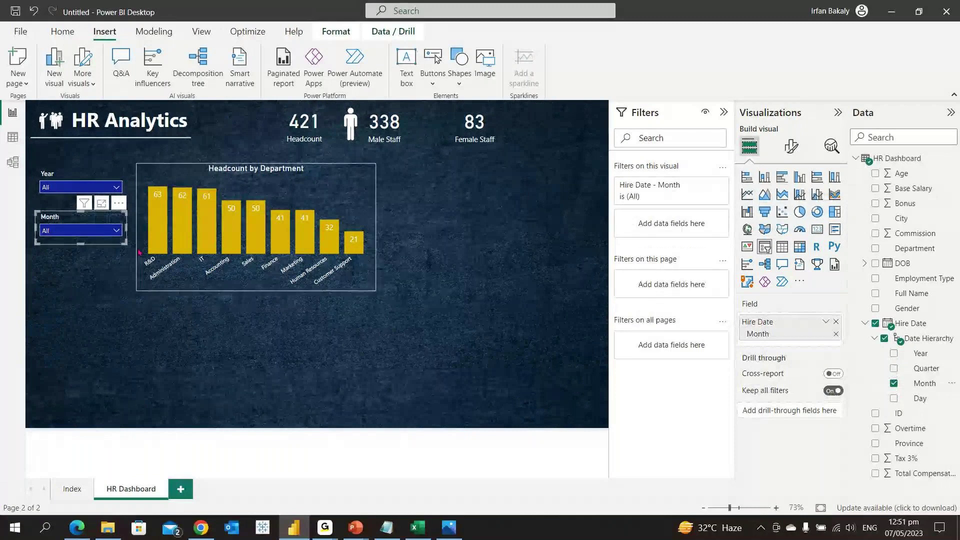
Test both slicers by filtering to year 2010 with February and March in turn, and clear both selections
{"action": "left_click", "coordinate": [62, 188]}
{"action": "scroll", "coordinate": [71, 264], "scroll_direction": "down", "scroll_amount": 3}
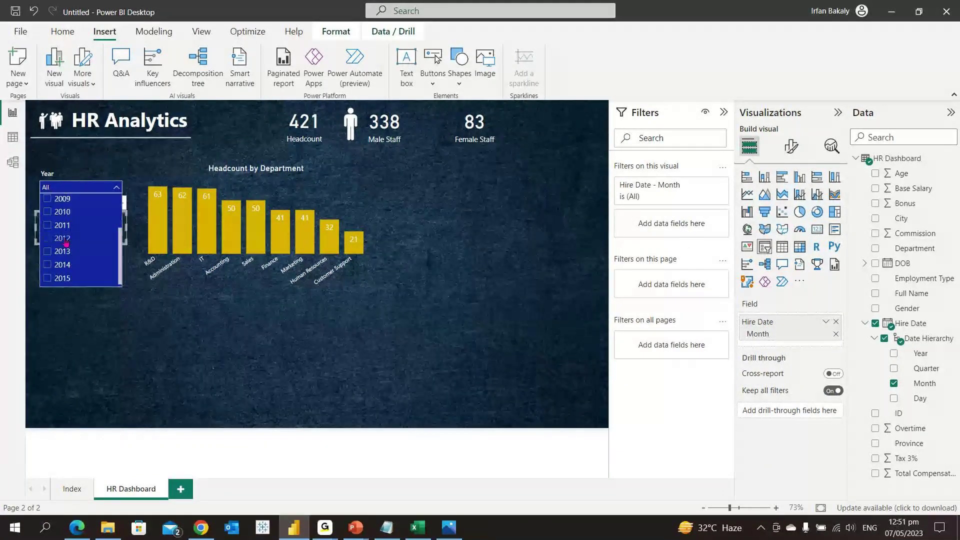
{"action": "left_click", "coordinate": [156, 326]}
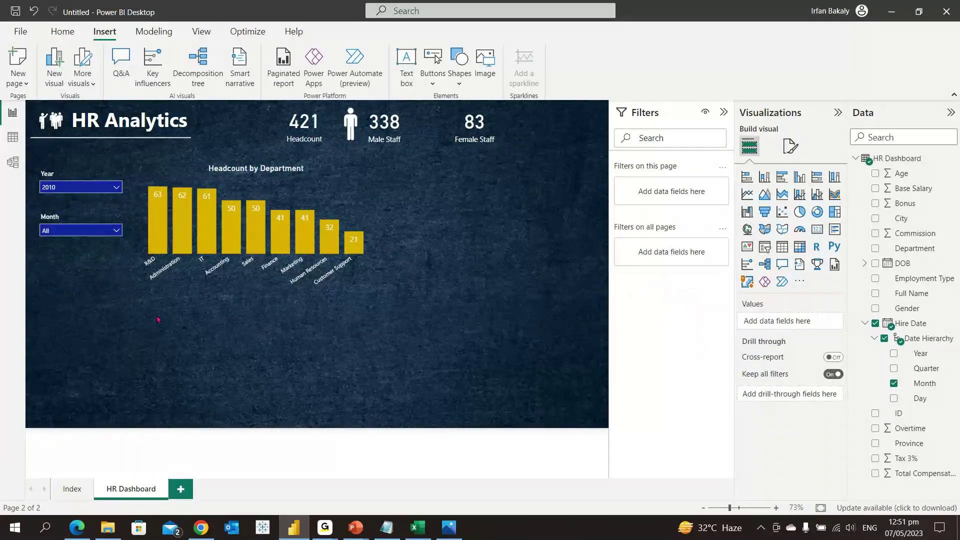
{"action": "left_click", "coordinate": [58, 233]}
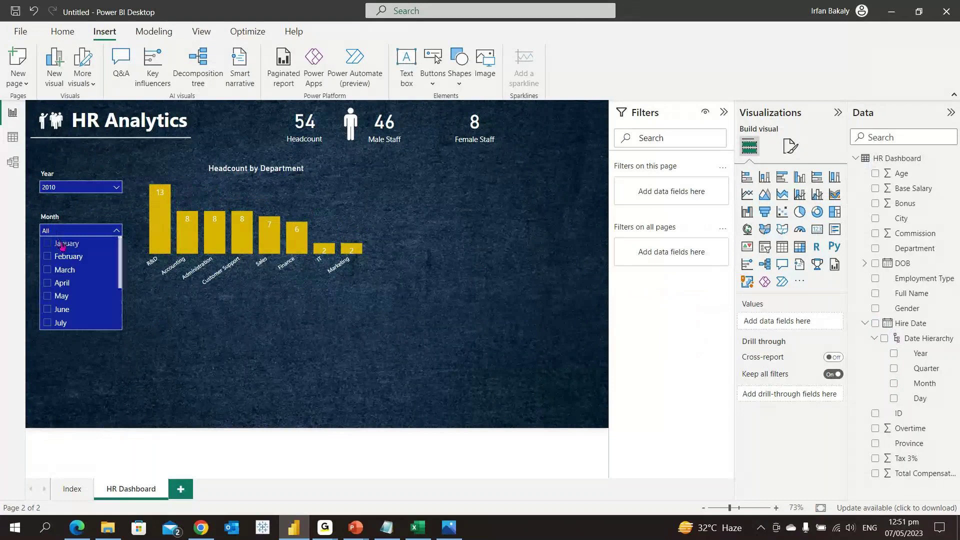
{"action": "left_click", "coordinate": [65, 256]}
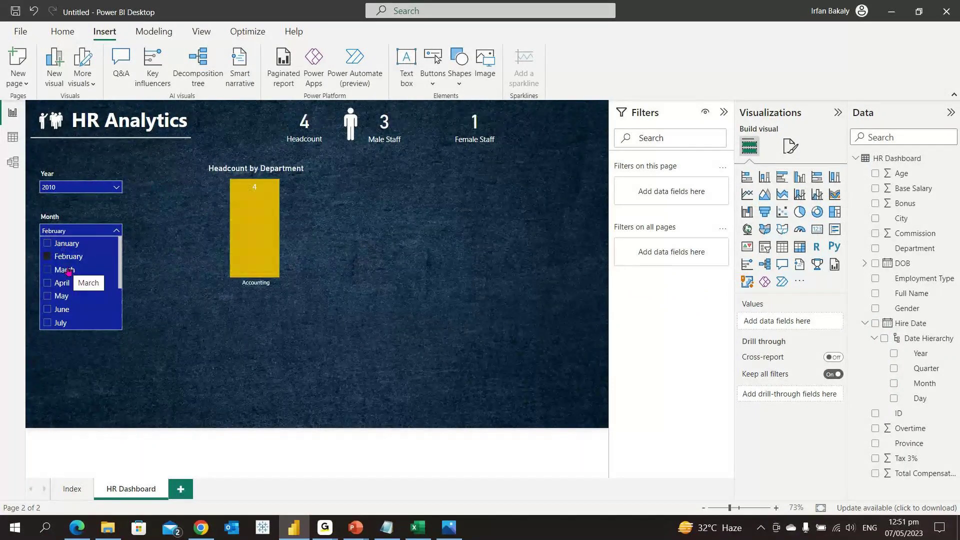
{"action": "left_click", "coordinate": [69, 270]}
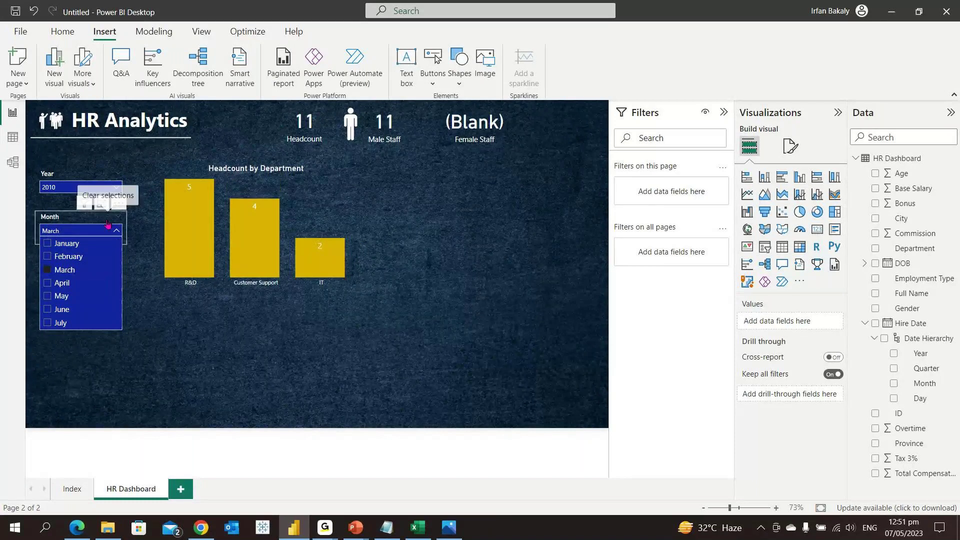
{"action": "left_click", "coordinate": [107, 220]}
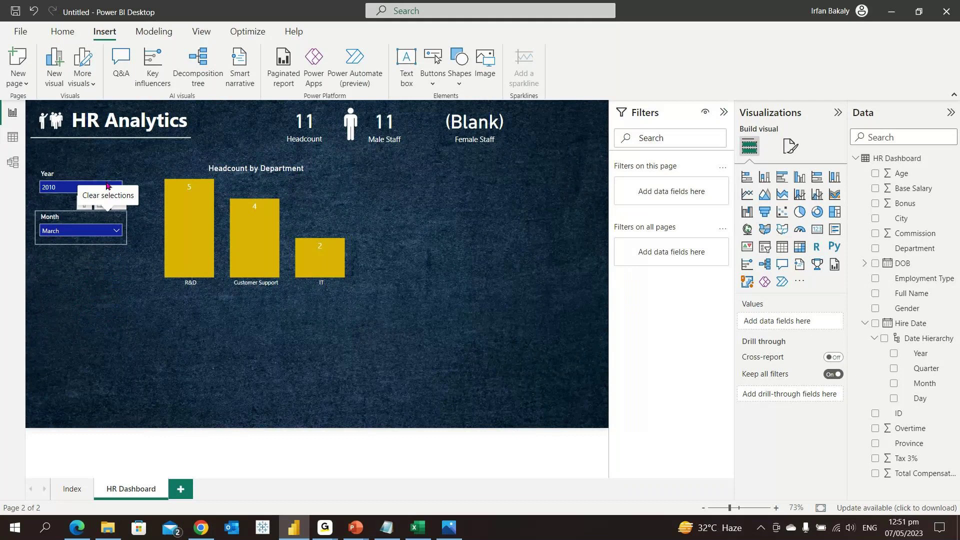
{"action": "left_click", "coordinate": [108, 174]}
{"action": "left_click", "coordinate": [465, 310]}
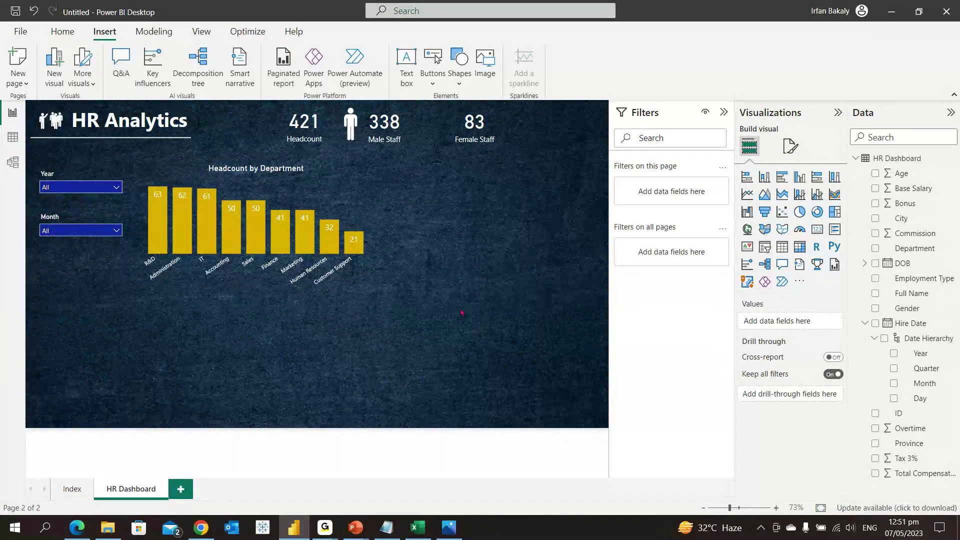
{"action": "mouse_move", "coordinate": [273, 181]}
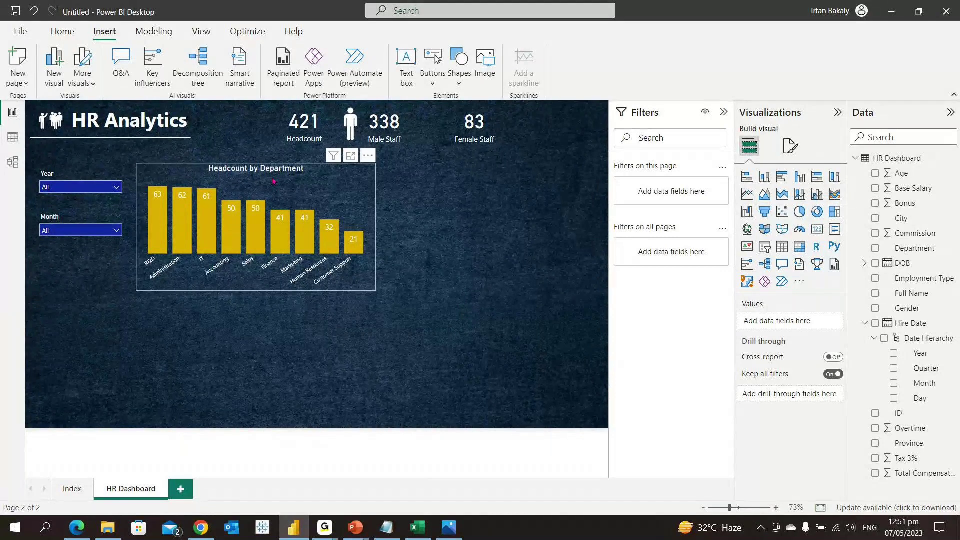
{"action": "left_click", "coordinate": [273, 181]}
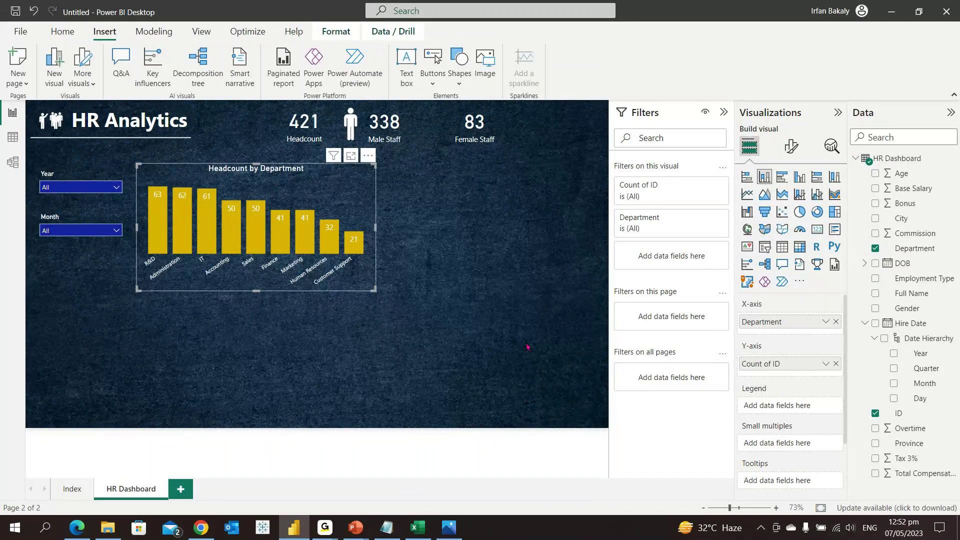
{"action": "left_click", "coordinate": [527, 361]}
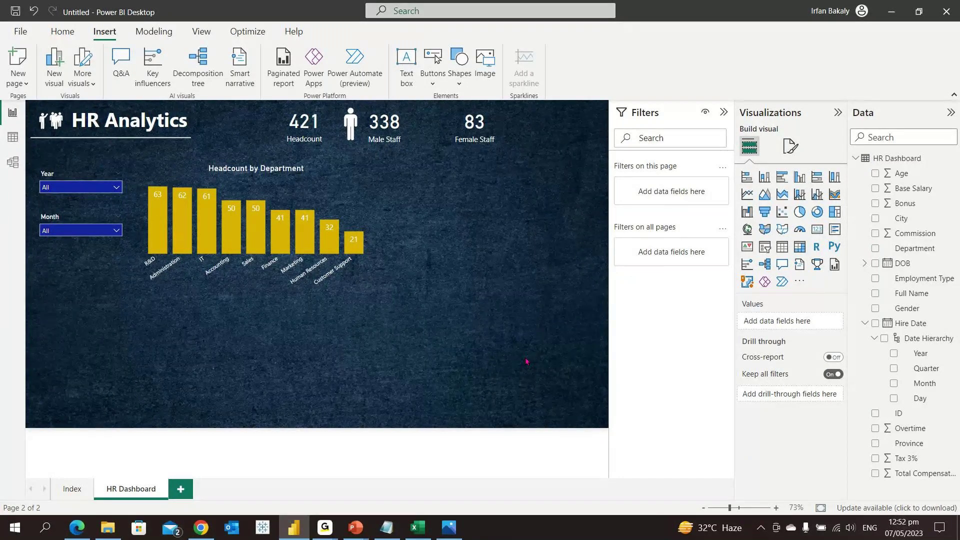
{"action": "key", "text": "alt+Tab"}
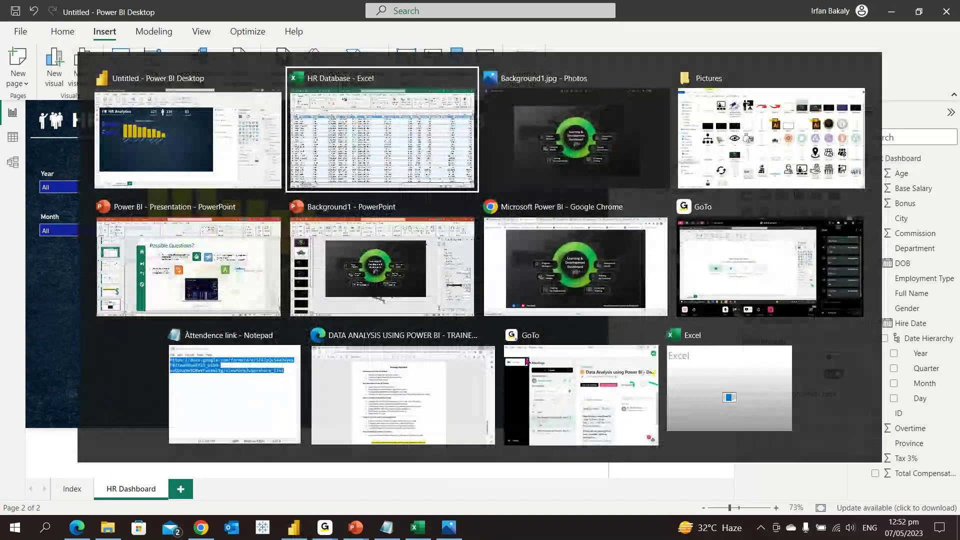
{"action": "key", "text": "Down"}
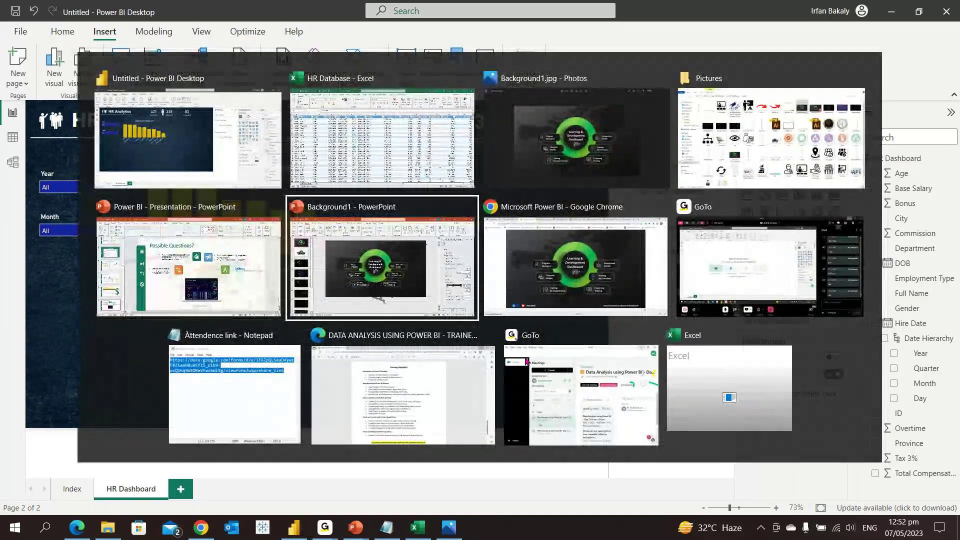
{"action": "key", "text": "Right"}
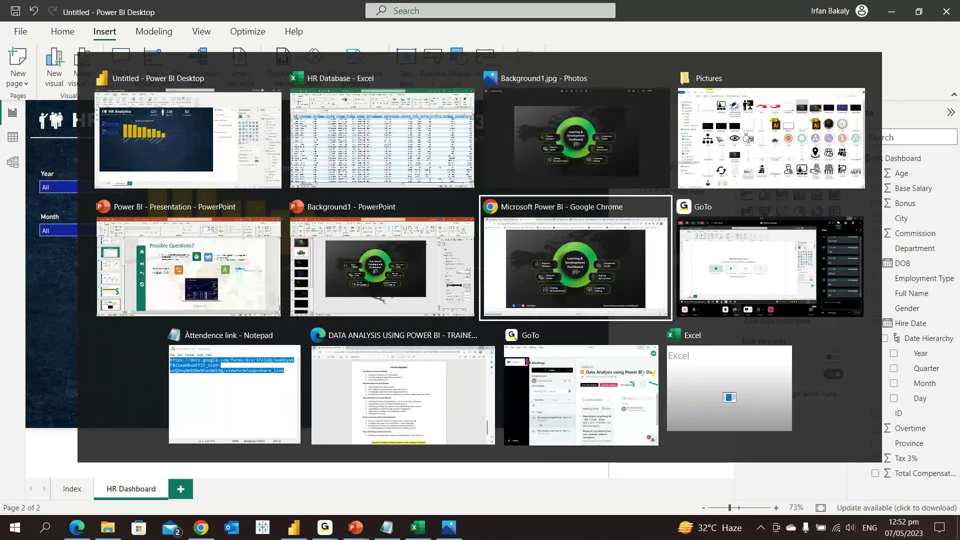
{"action": "left_click", "coordinate": [310, 534]}
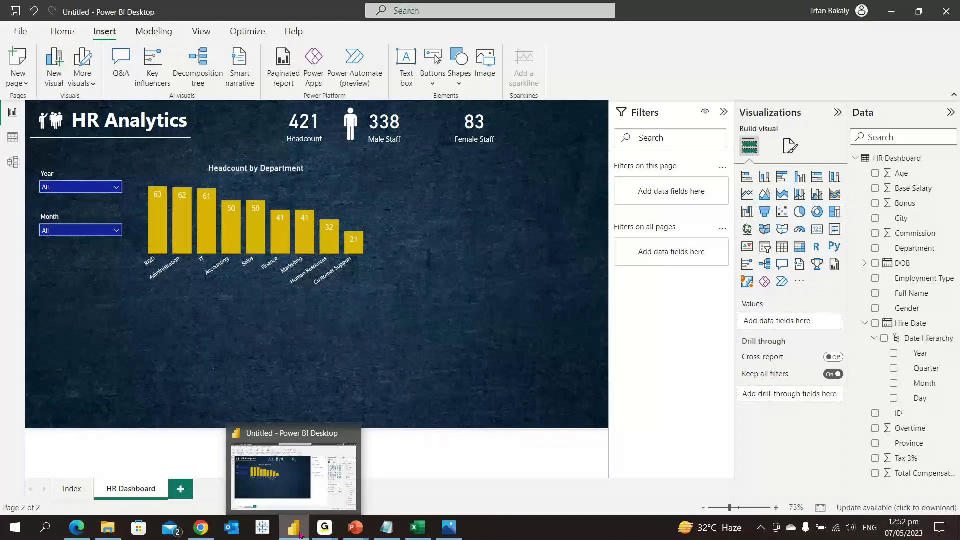
{"action": "mouse_move", "coordinate": [325, 527]}
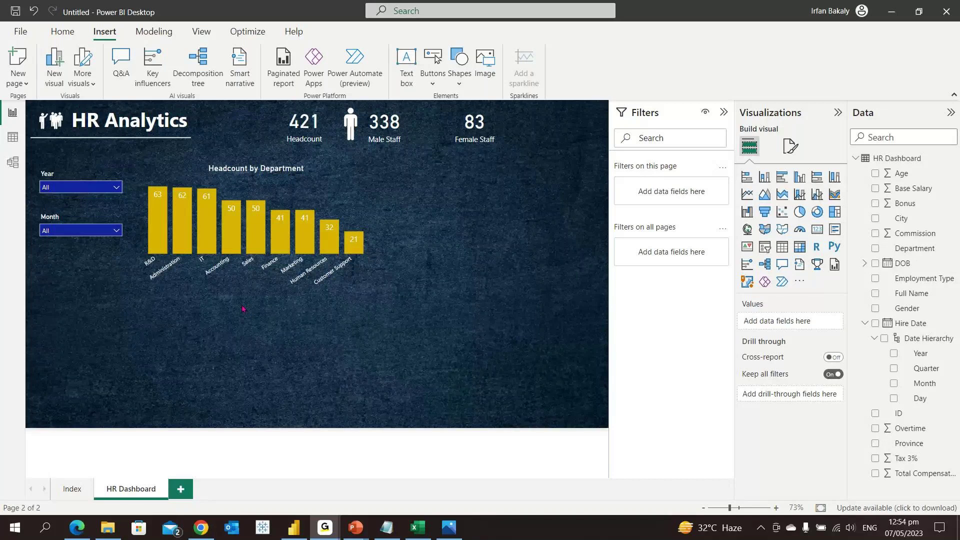
{"action": "key", "text": "alt+Tab"}
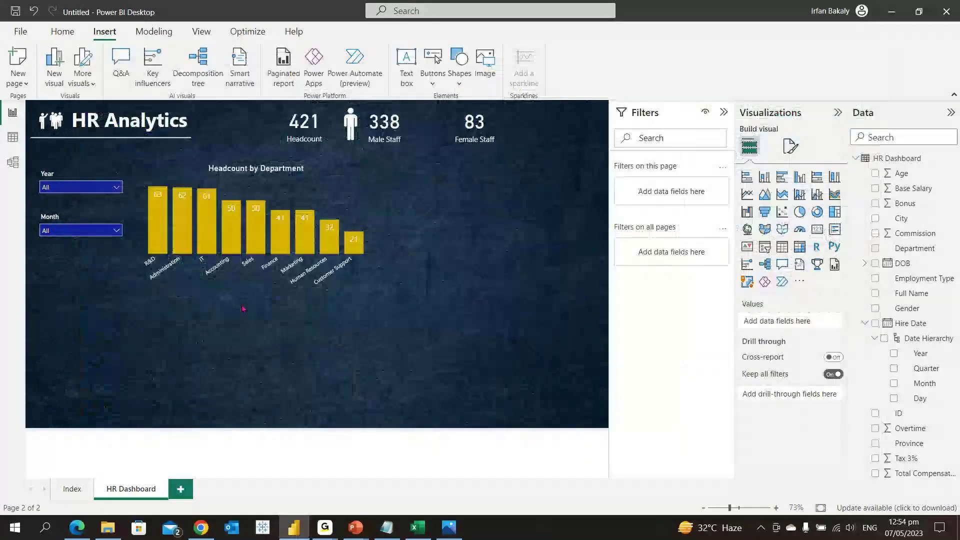
{"action": "left_click", "coordinate": [20, 32]}
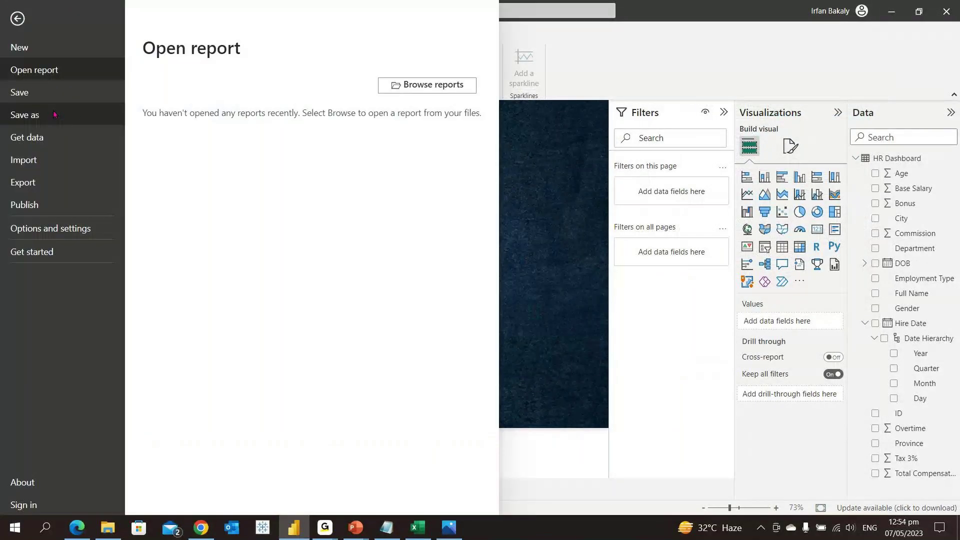
{"action": "left_click", "coordinate": [76, 118]}
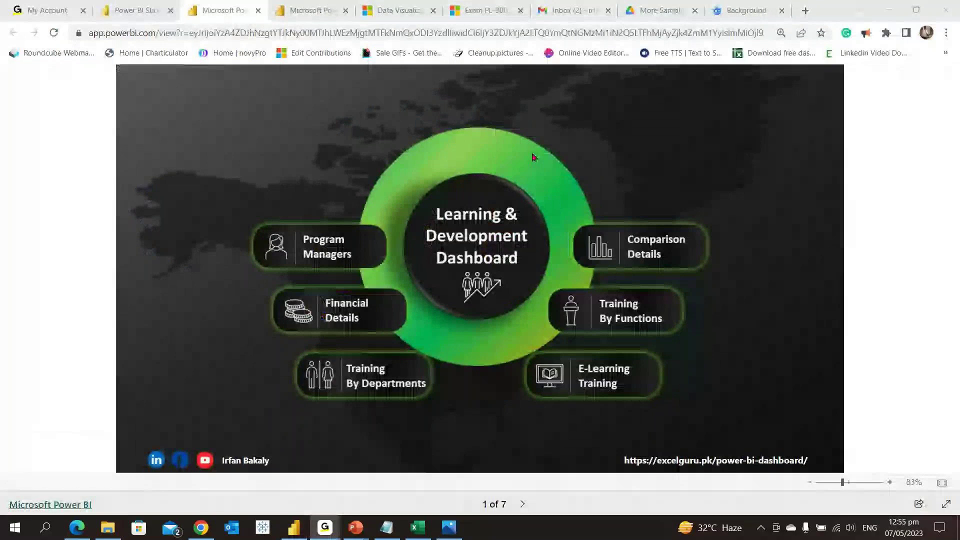
Open the Day 1 Power BI report from the Final Project folder inside Power BI - Free Course and minimise the folder window
{"action": "key", "text": "super+d"}
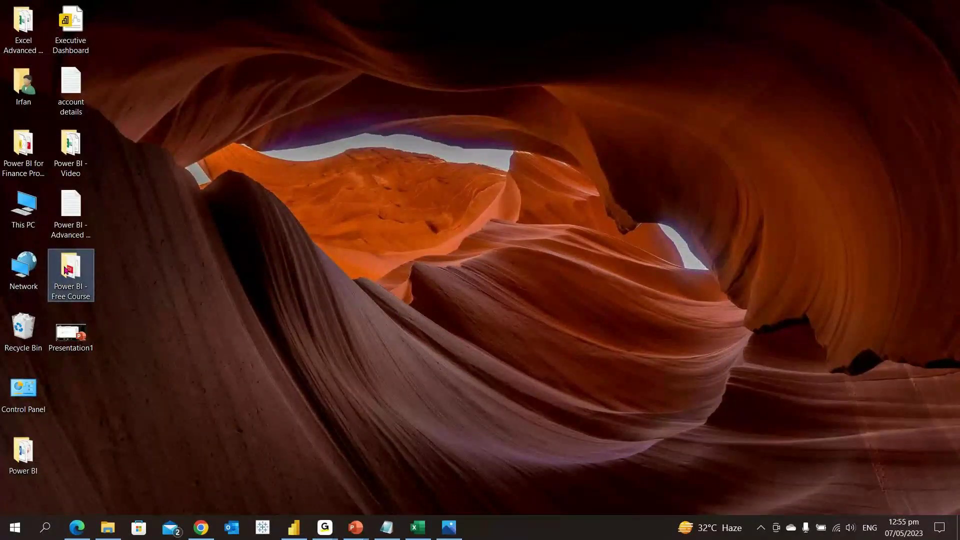
{"action": "double_click", "coordinate": [66, 270]}
{"action": "left_click", "coordinate": [541, 59]}
{"action": "double_click", "coordinate": [219, 101]}
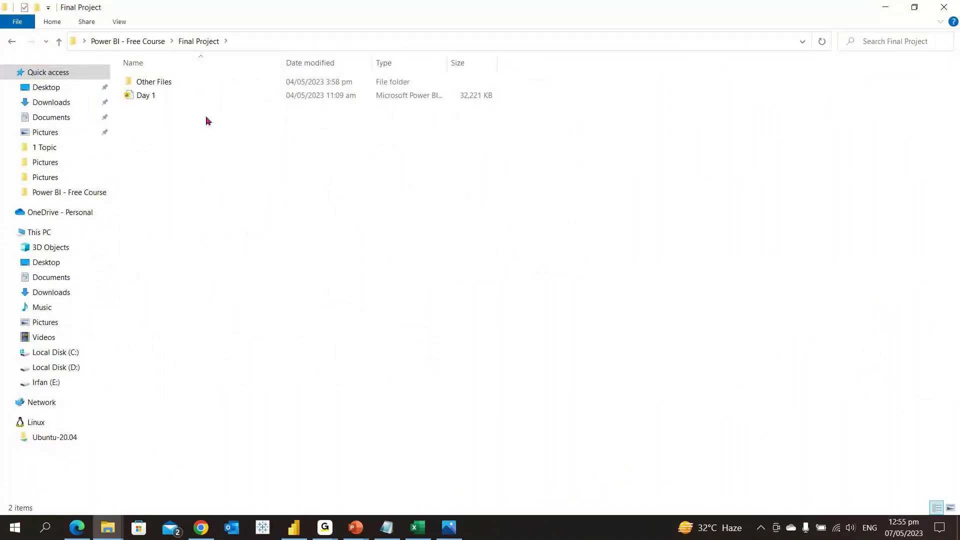
{"action": "double_click", "coordinate": [178, 95]}
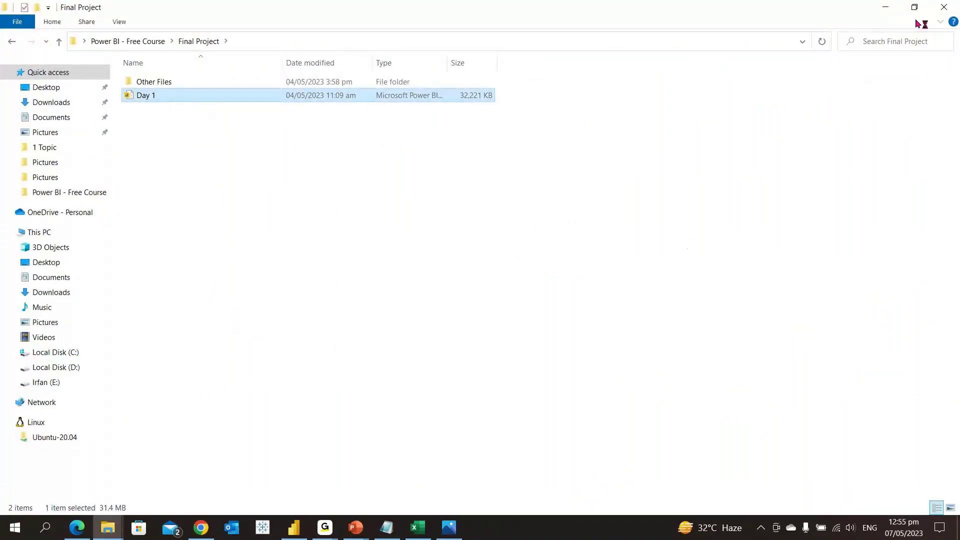
{"action": "left_click", "coordinate": [886, 9]}
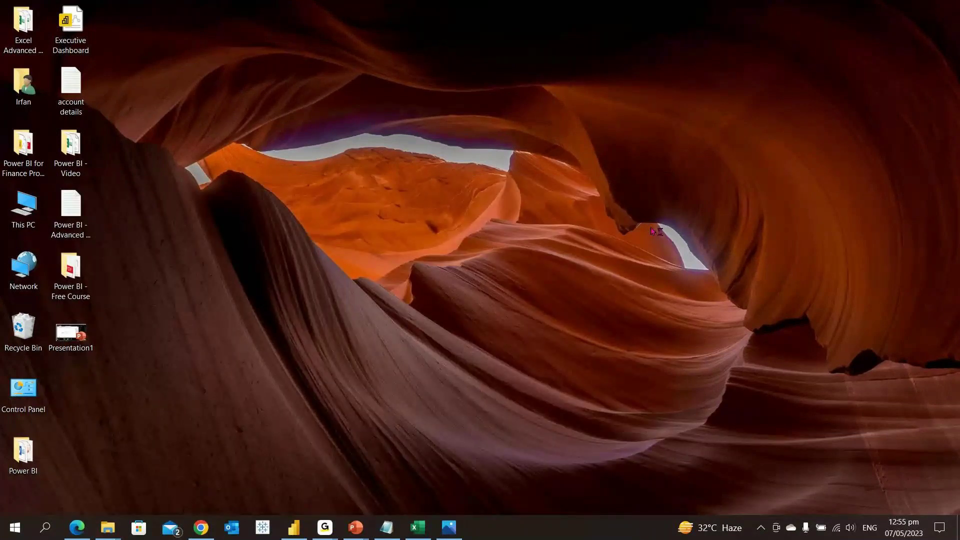
Switch back to the untitled Power BI report, highlight the Finance bar in the Headcount by Department chart and clear the highlight
{"action": "key", "text": "alt+Tab"}
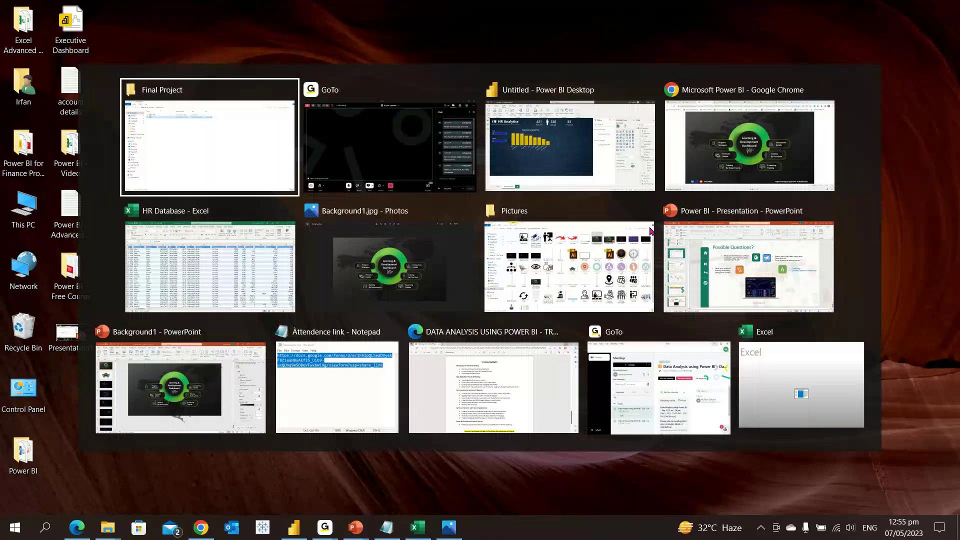
{"action": "key", "text": "alt+Tab"}
{"action": "key", "text": "alt+Tab"}
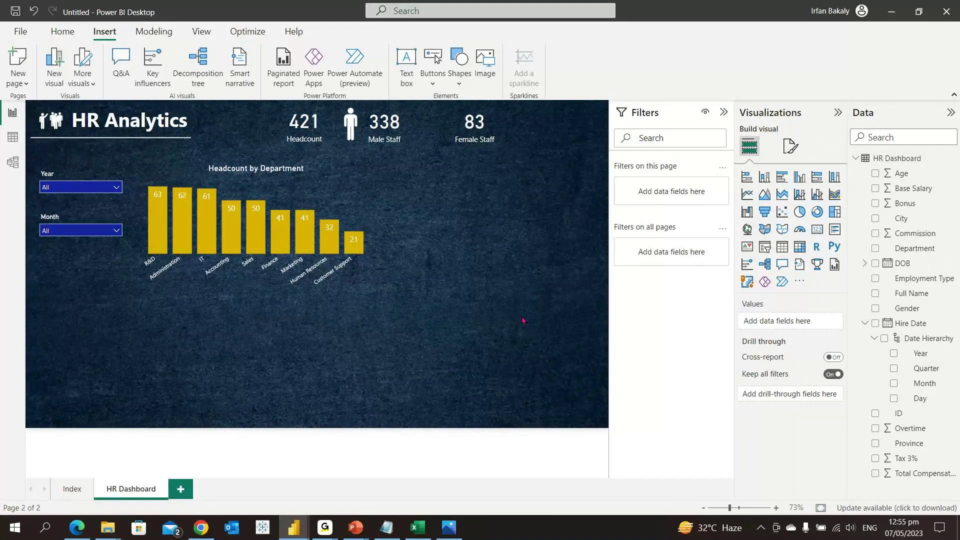
{"action": "left_click", "coordinate": [281, 232]}
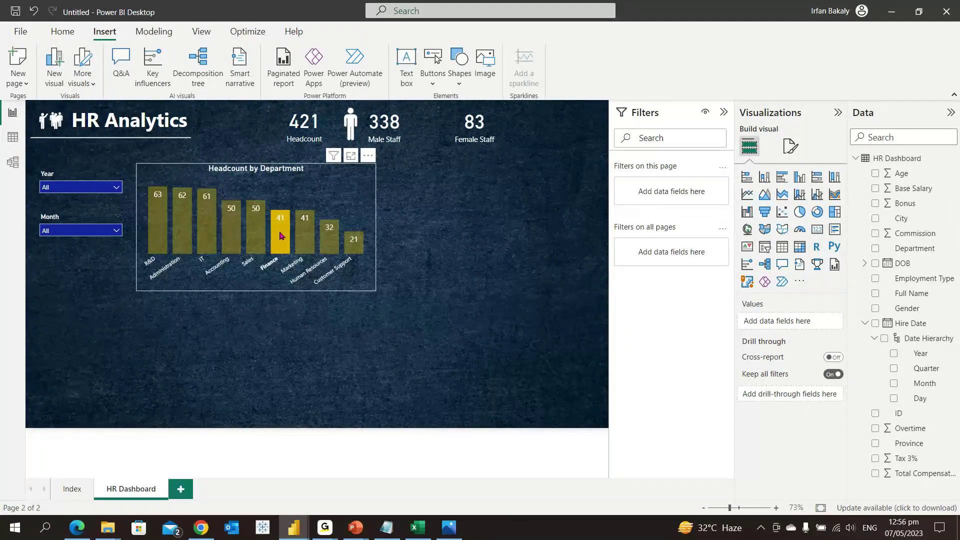
{"action": "left_click", "coordinate": [280, 236]}
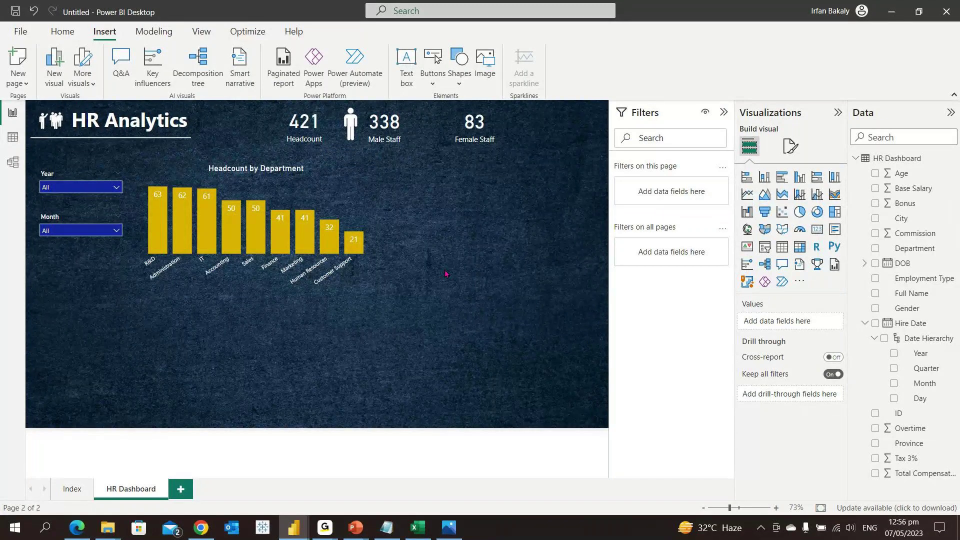
{"action": "left_click", "coordinate": [890, 159]}
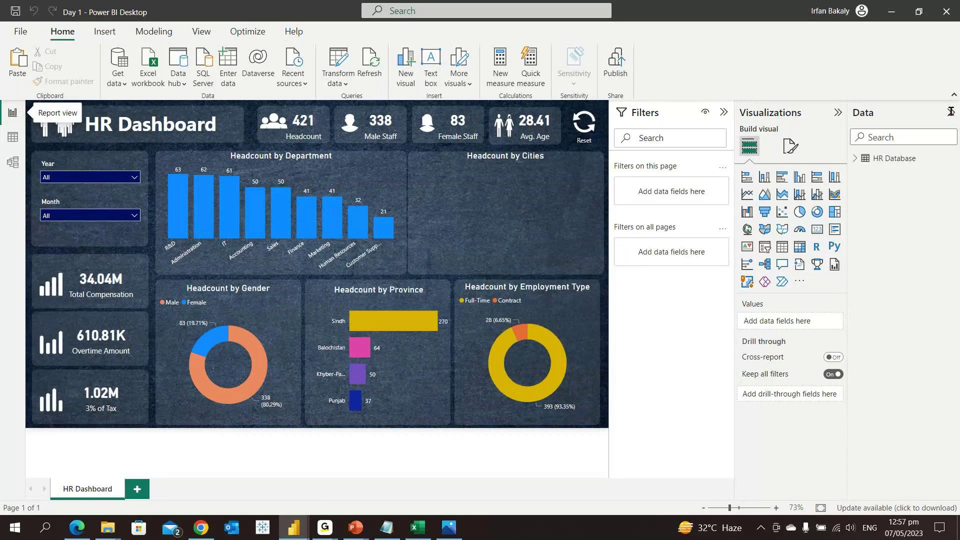
Collapse the Data pane in the Day 1 report and select the Headcount by Cities map to examine its fields
{"action": "left_click", "coordinate": [951, 115]}
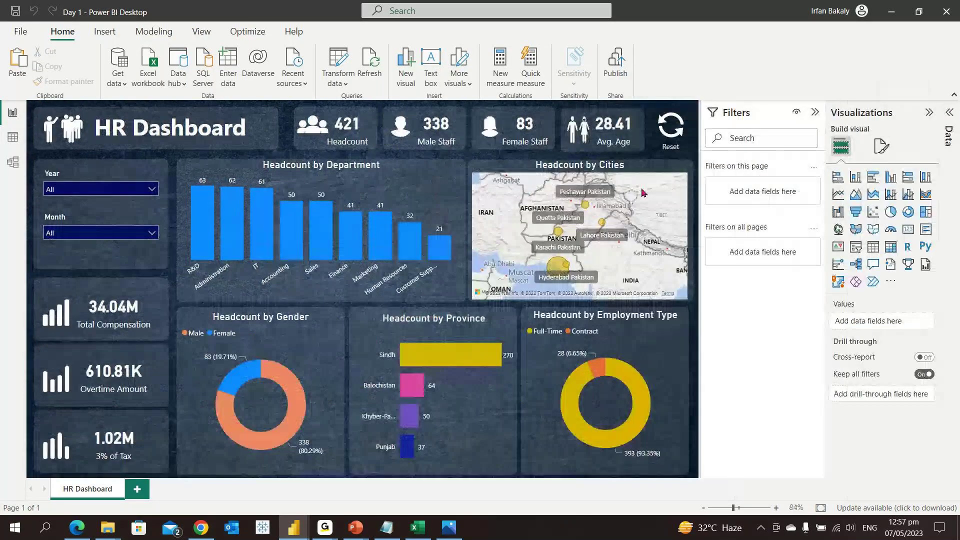
{"action": "left_click", "coordinate": [674, 194]}
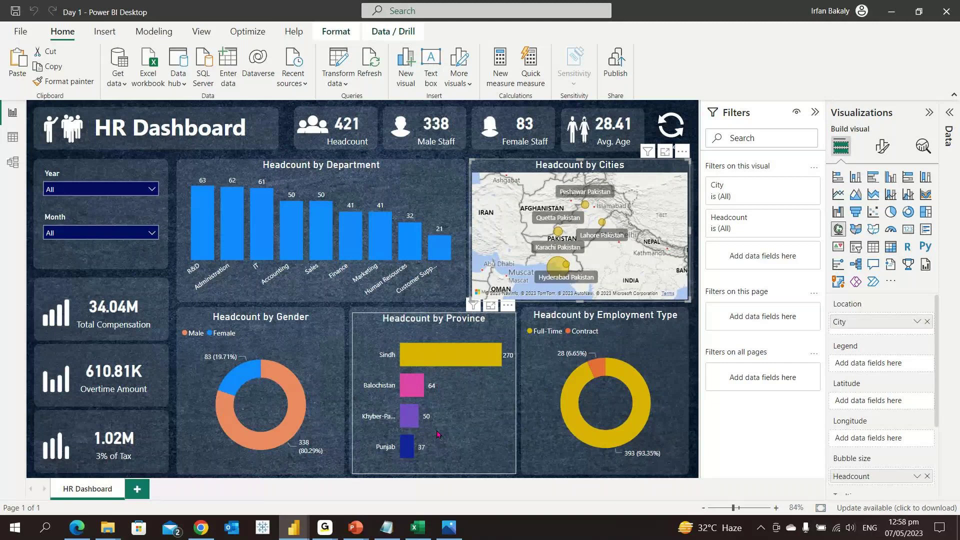
{"action": "left_click", "coordinate": [325, 527]}
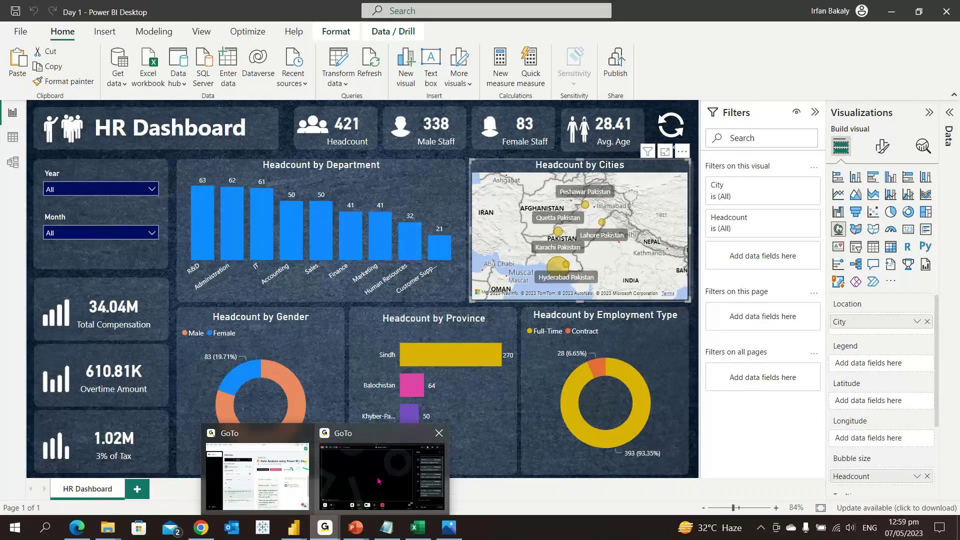